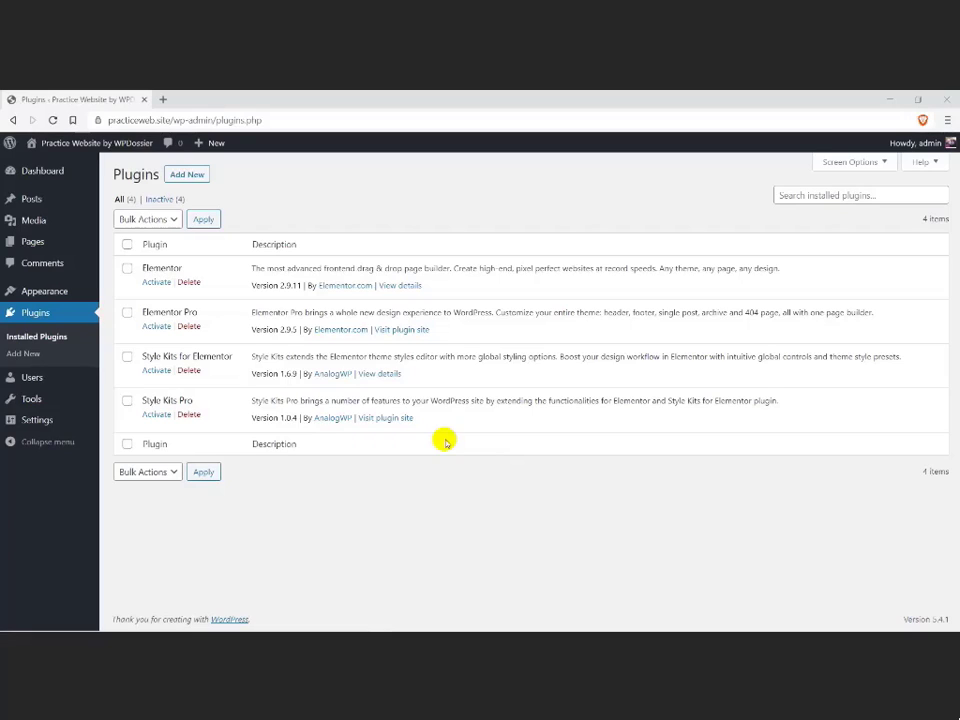
Step: Select the Elementor, Elementor Pro, Style Kits for Elementor and Style Kits Pro plugins in the installed plugins list
{"action": "left_click", "coordinate": [127, 271]}
{"action": "left_click", "coordinate": [127, 313]}
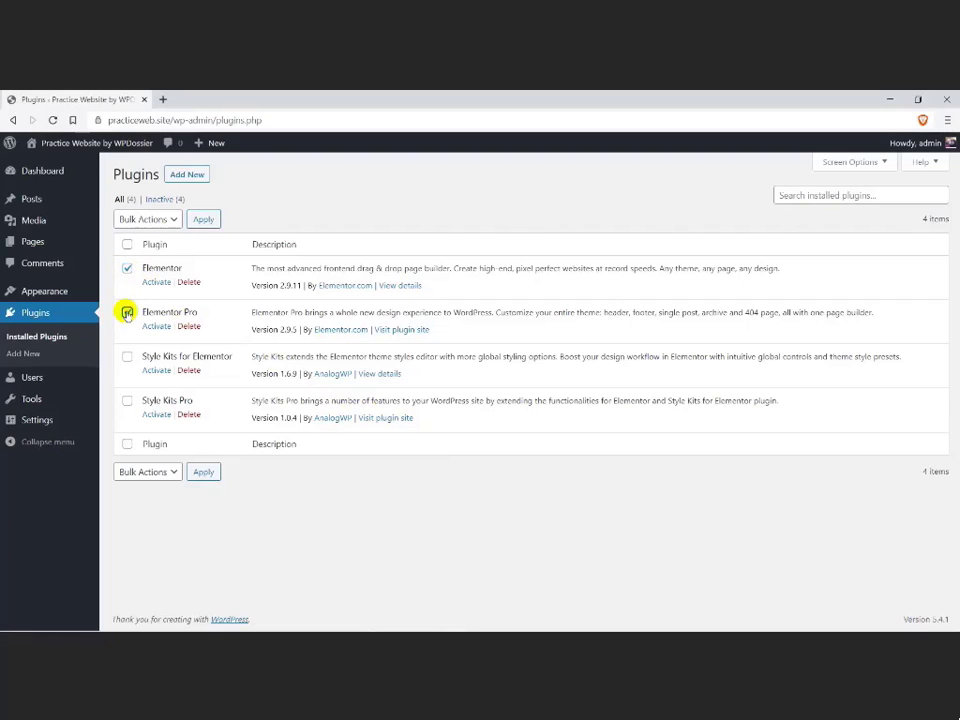
{"action": "left_click", "coordinate": [127, 357]}
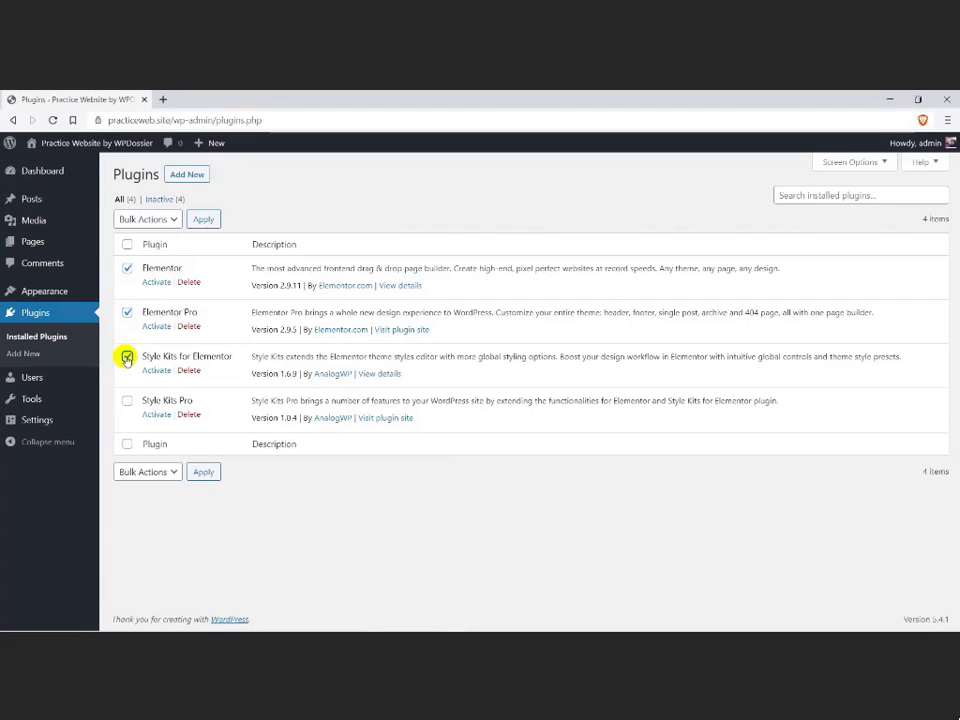
{"action": "left_click", "coordinate": [126, 401]}
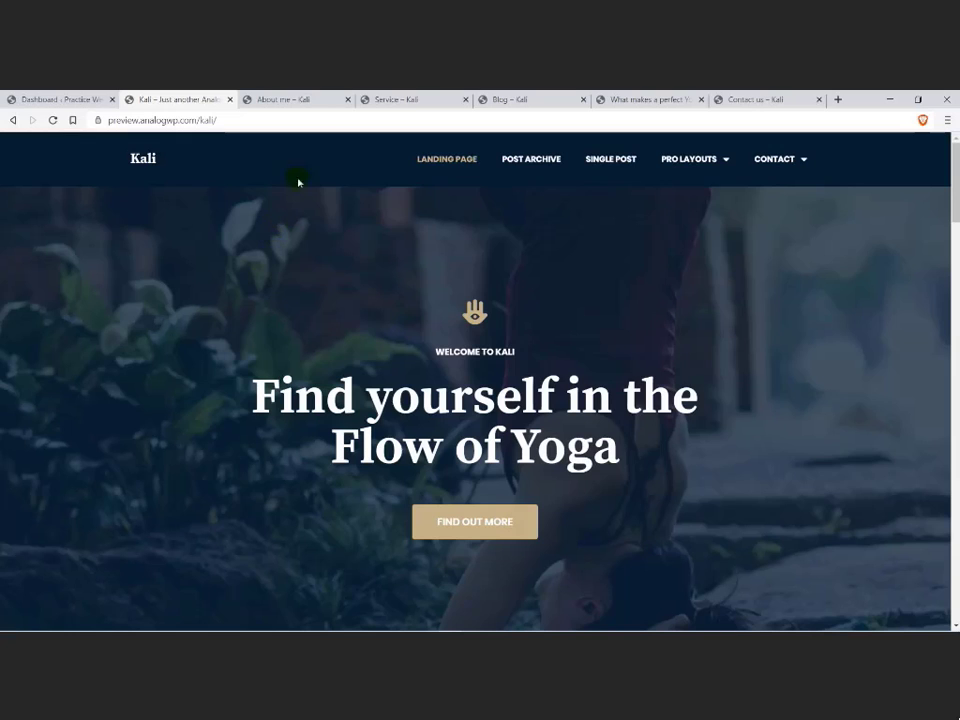
Step: Look through the Kali demo site's about, service, blog, single post and contact pages, and examine the full landing page
{"action": "left_click", "coordinate": [315, 103]}
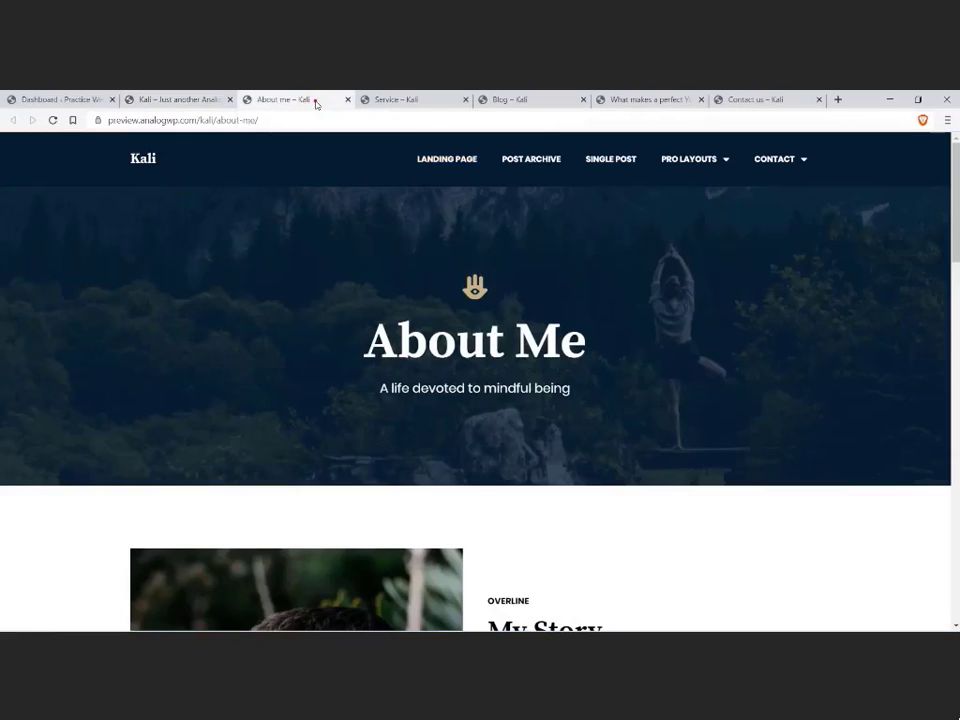
{"action": "left_click", "coordinate": [400, 103]}
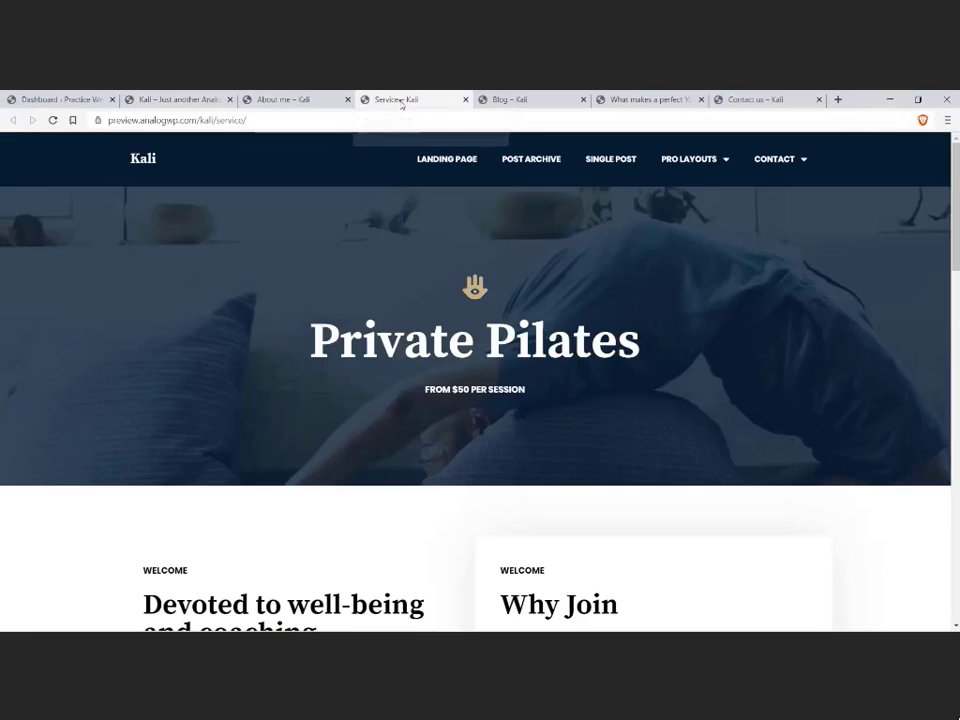
{"action": "left_click", "coordinate": [537, 100]}
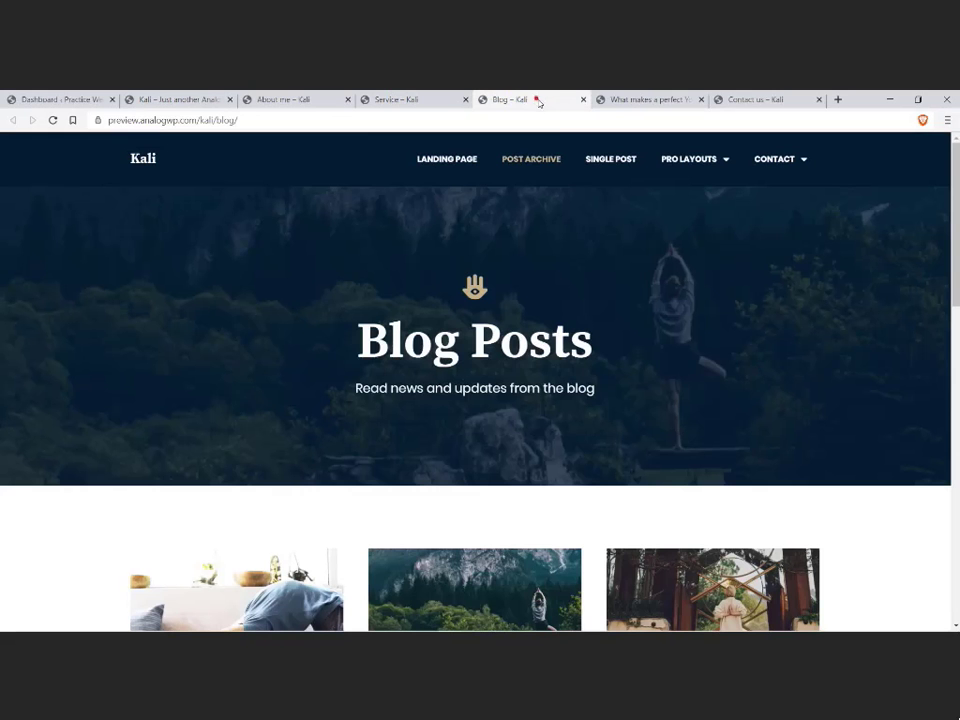
{"action": "left_click", "coordinate": [630, 99]}
{"action": "left_click", "coordinate": [755, 103]}
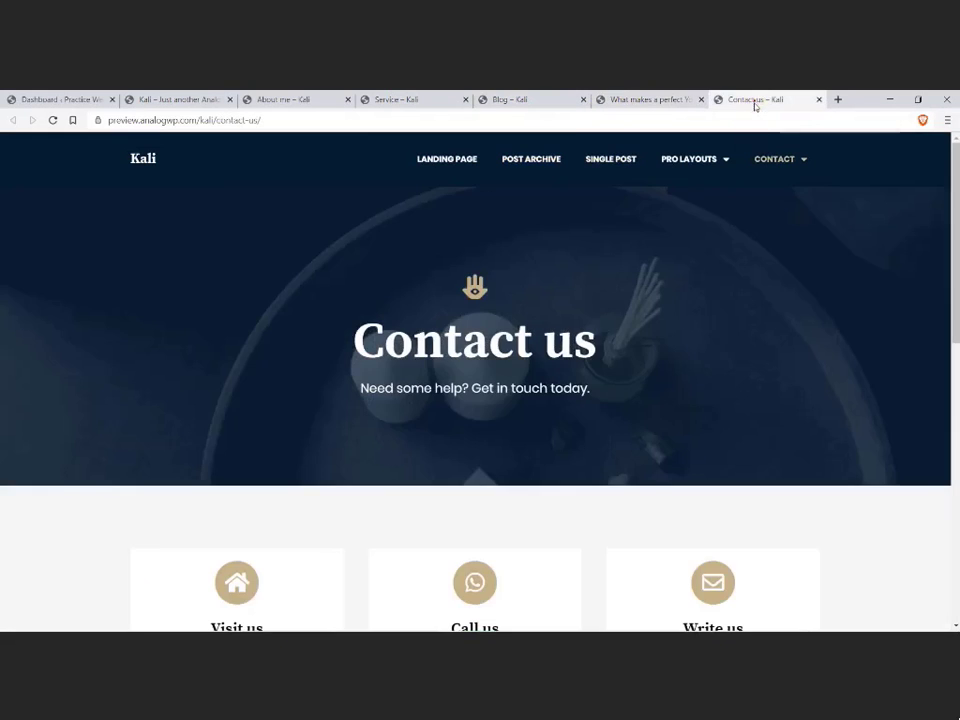
{"action": "left_click", "coordinate": [205, 100]}
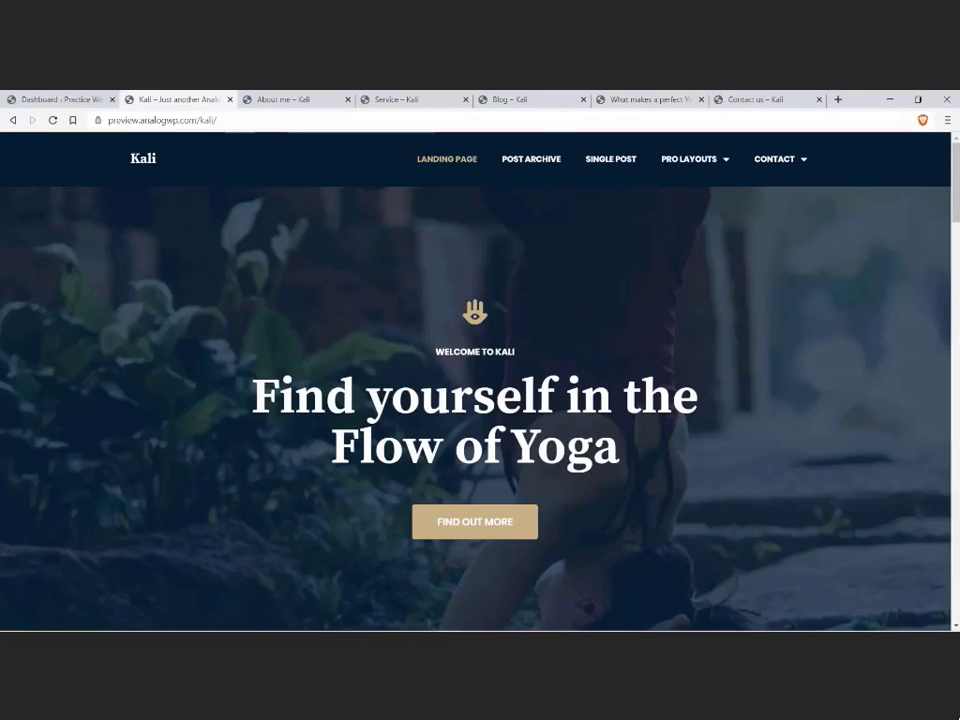
{"action": "scroll", "coordinate": [885, 302], "scroll_direction": "down", "scroll_amount": 10}
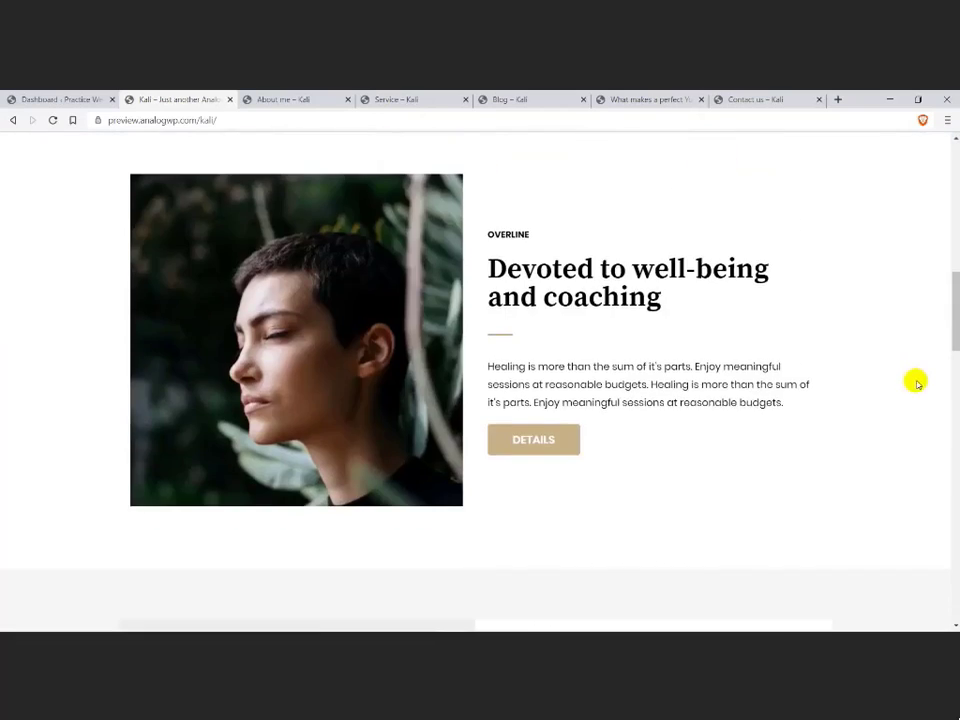
{"action": "scroll", "coordinate": [917, 388], "scroll_direction": "down", "scroll_amount": 15}
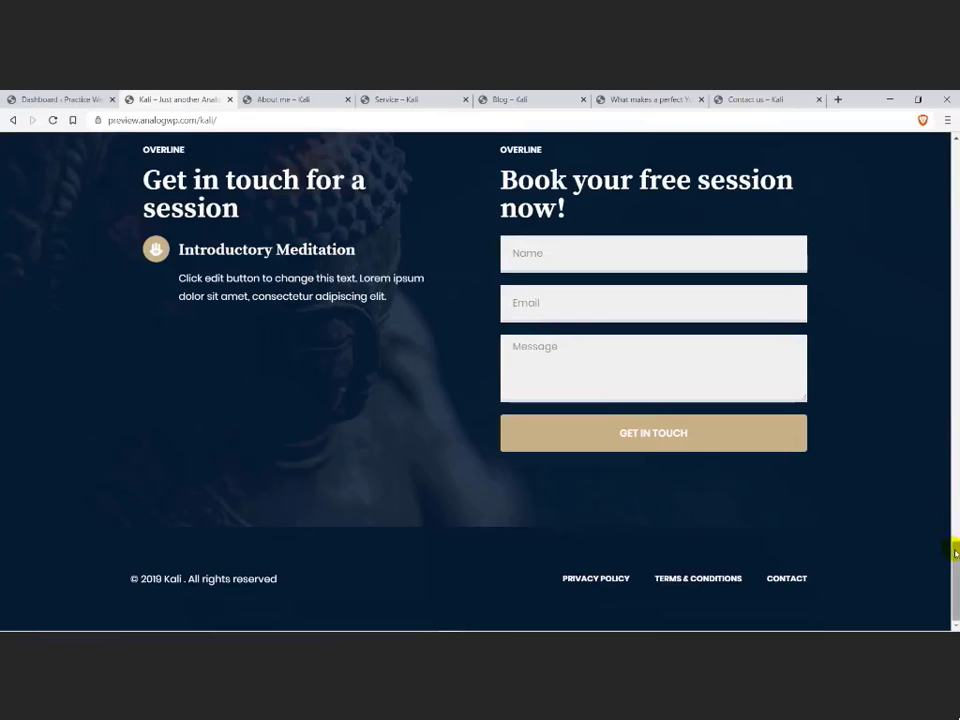
{"action": "scroll", "coordinate": [955, 548], "scroll_direction": "up", "scroll_amount": 15}
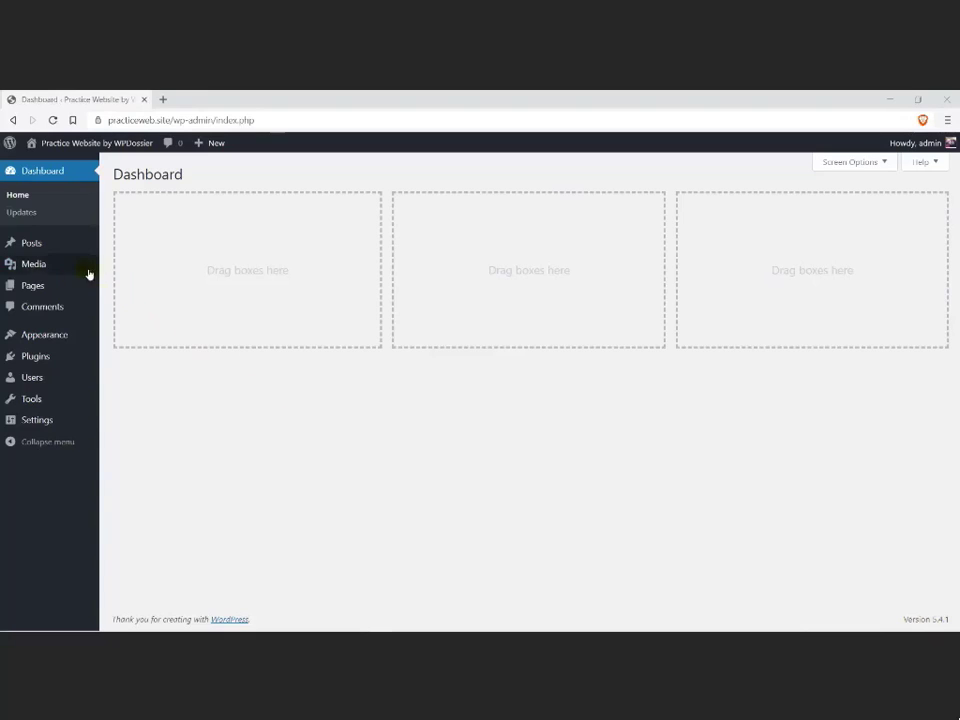
Step: Activate the Hello Elementor theme
{"action": "left_click", "coordinate": [101, 340]}
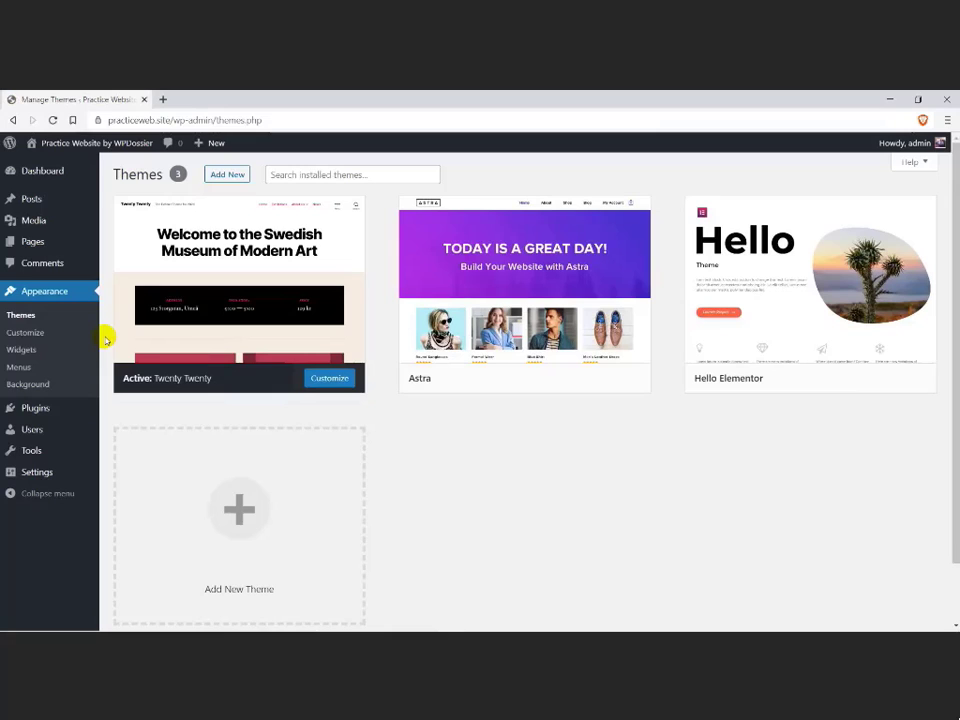
{"action": "mouse_move", "coordinate": [756, 358]}
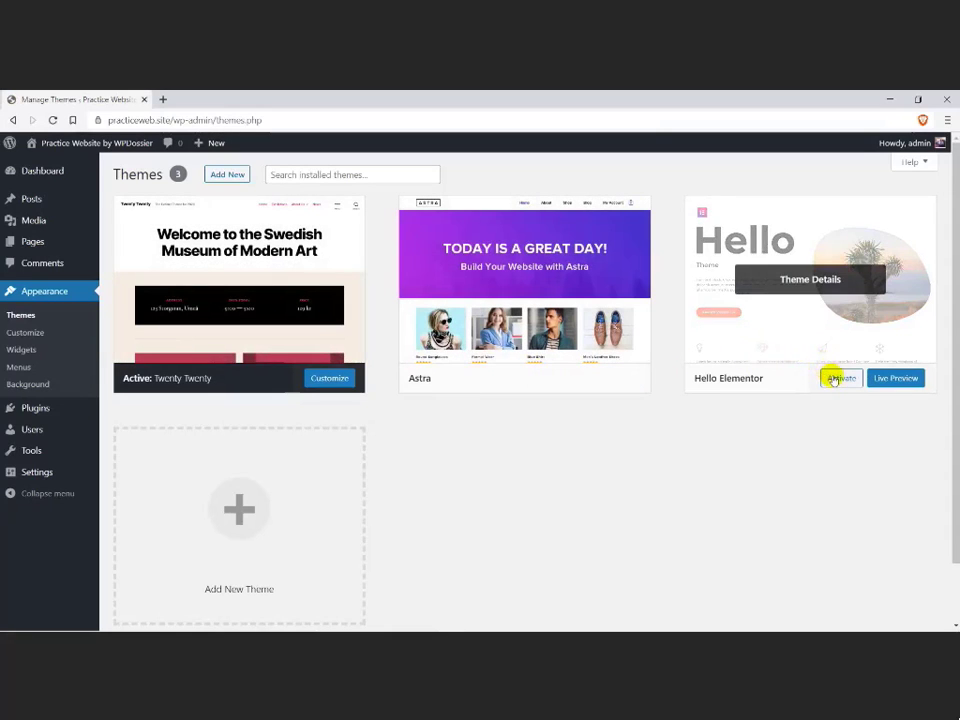
{"action": "left_click", "coordinate": [838, 378]}
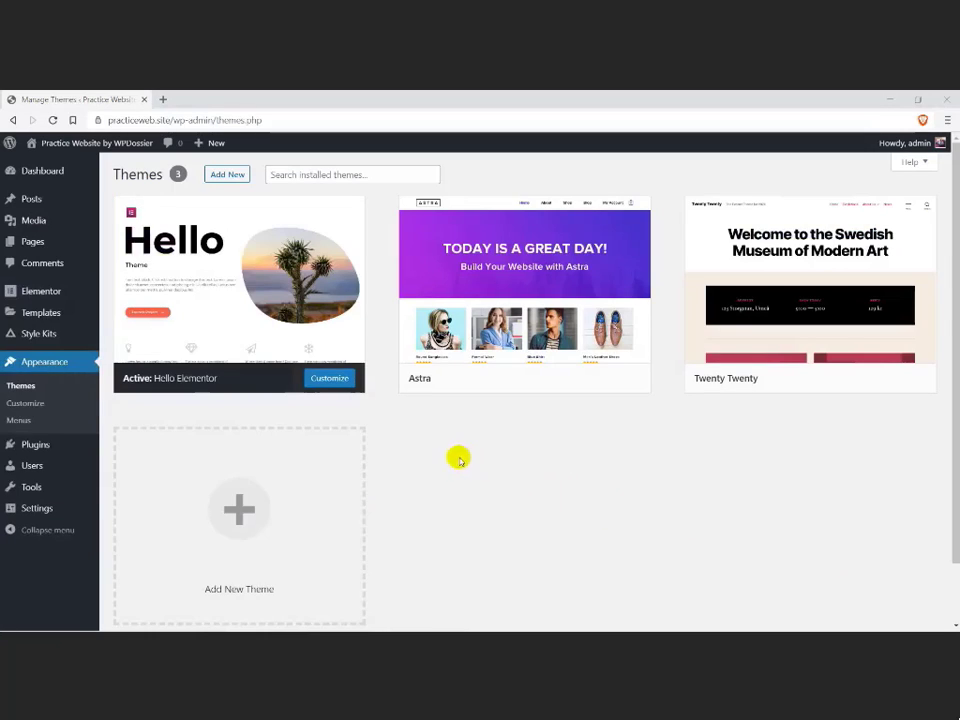
Step: Move the Privacy Policy and Sample Page pages to the trash
{"action": "left_click", "coordinate": [45, 246]}
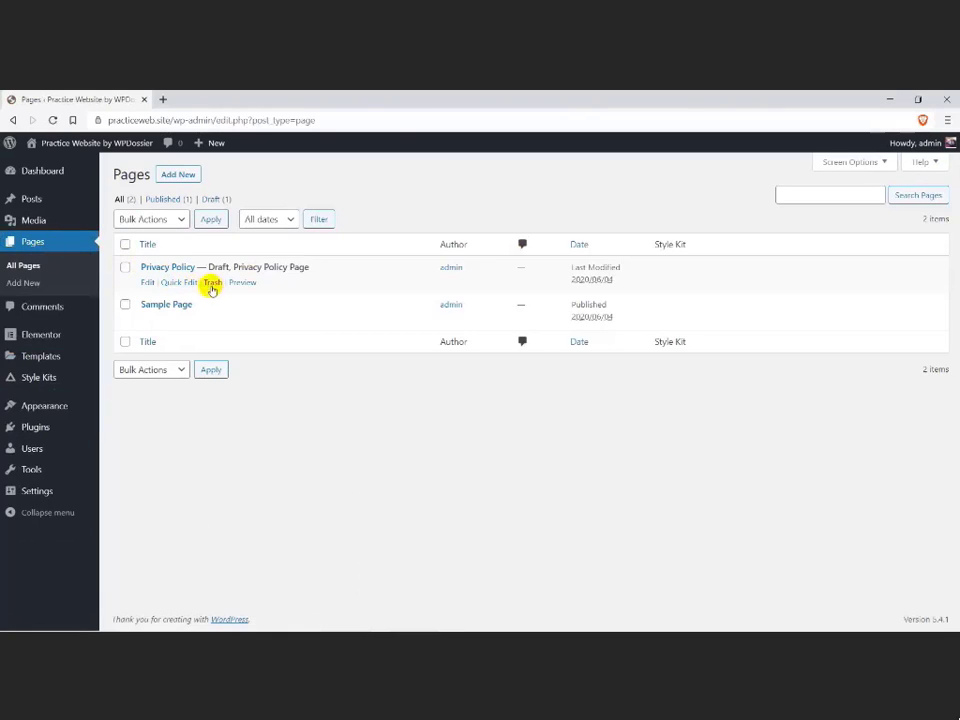
{"action": "left_click", "coordinate": [212, 282]}
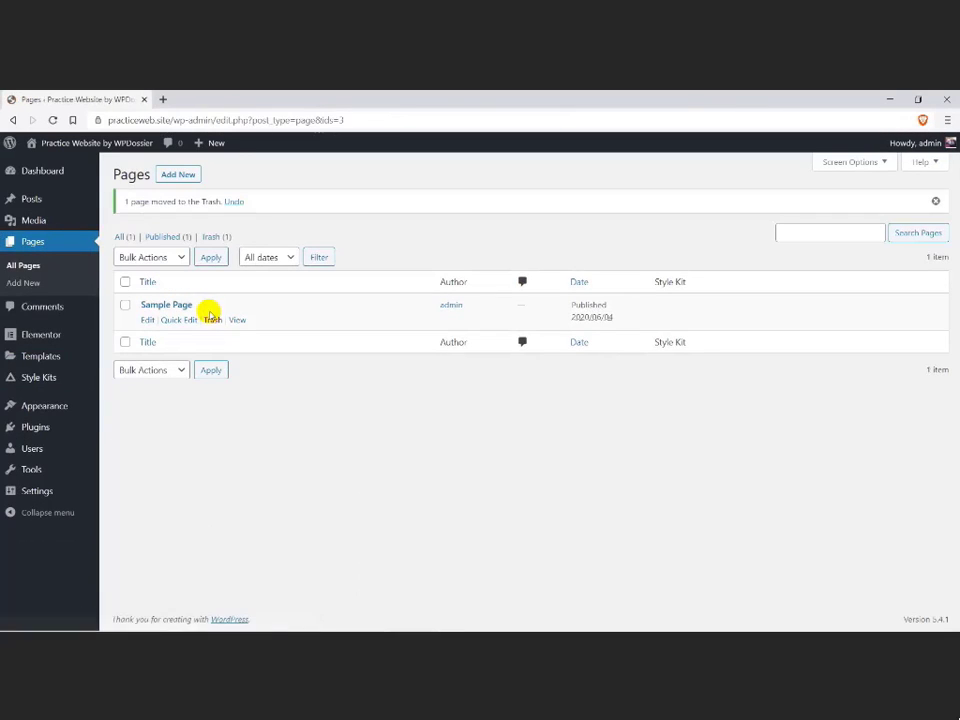
{"action": "left_click", "coordinate": [212, 319]}
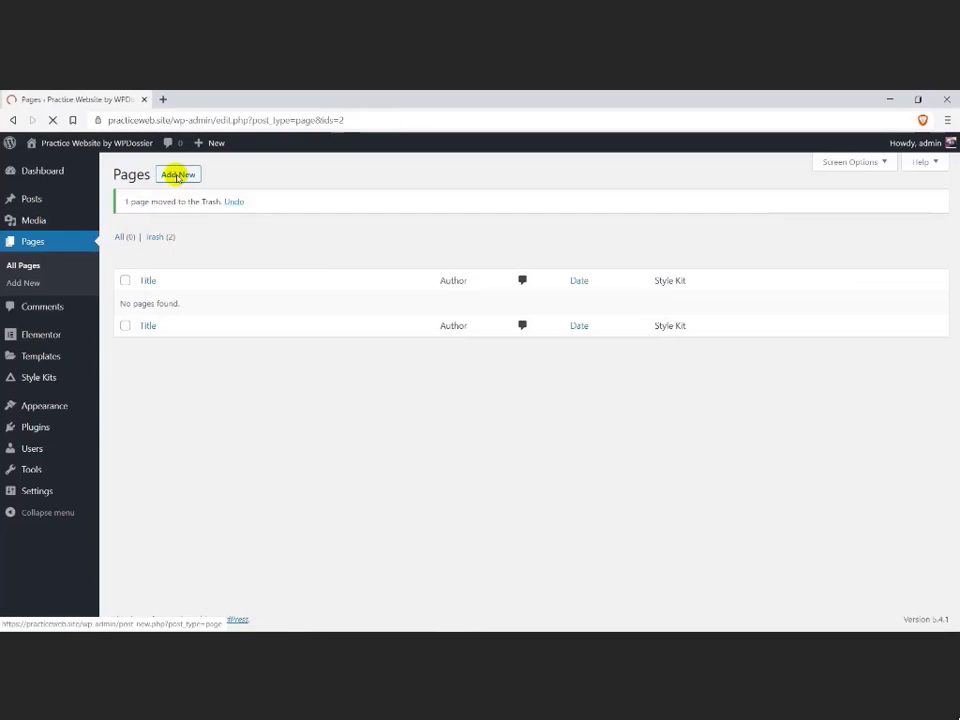
Step: Create a new page titled "Home" and open it for editing with Elementor
{"action": "left_click", "coordinate": [178, 175]}
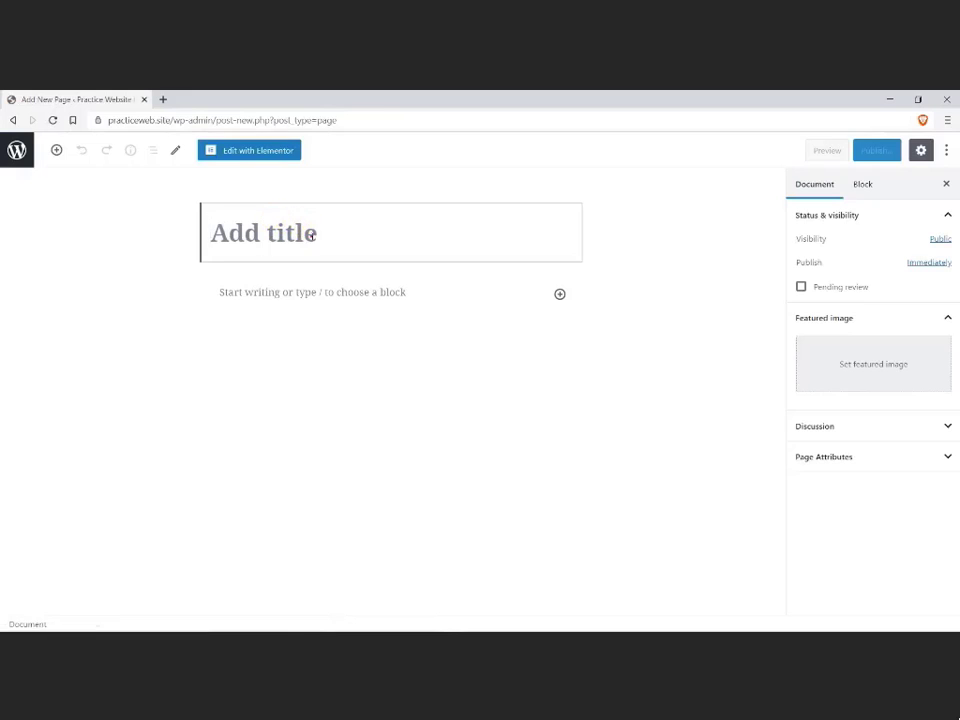
{"action": "type", "text": "Home"}
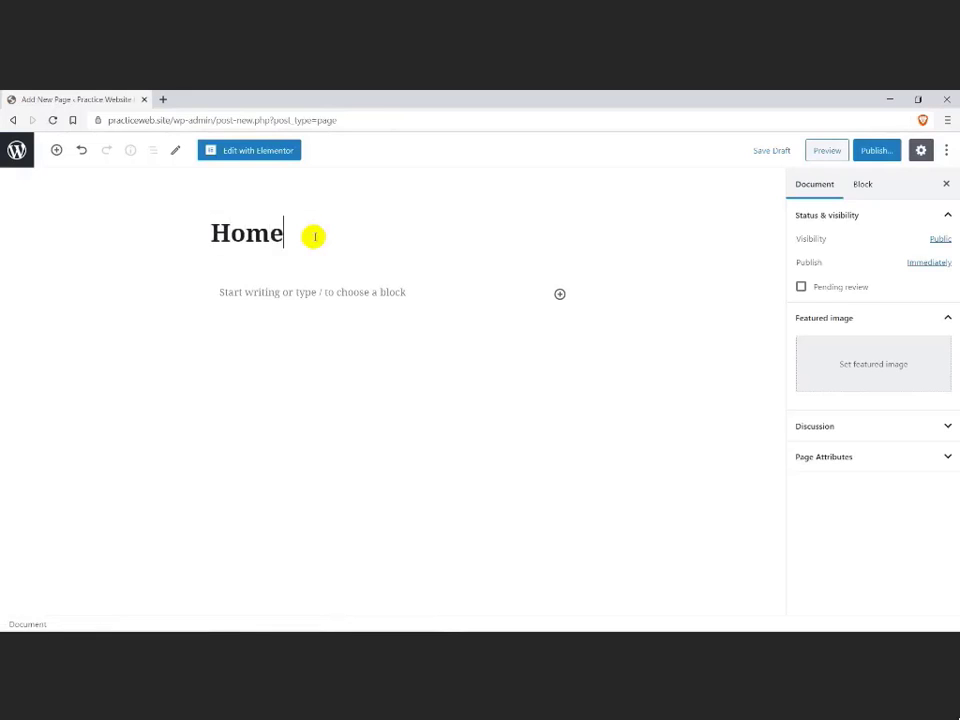
{"action": "left_click", "coordinate": [297, 148]}
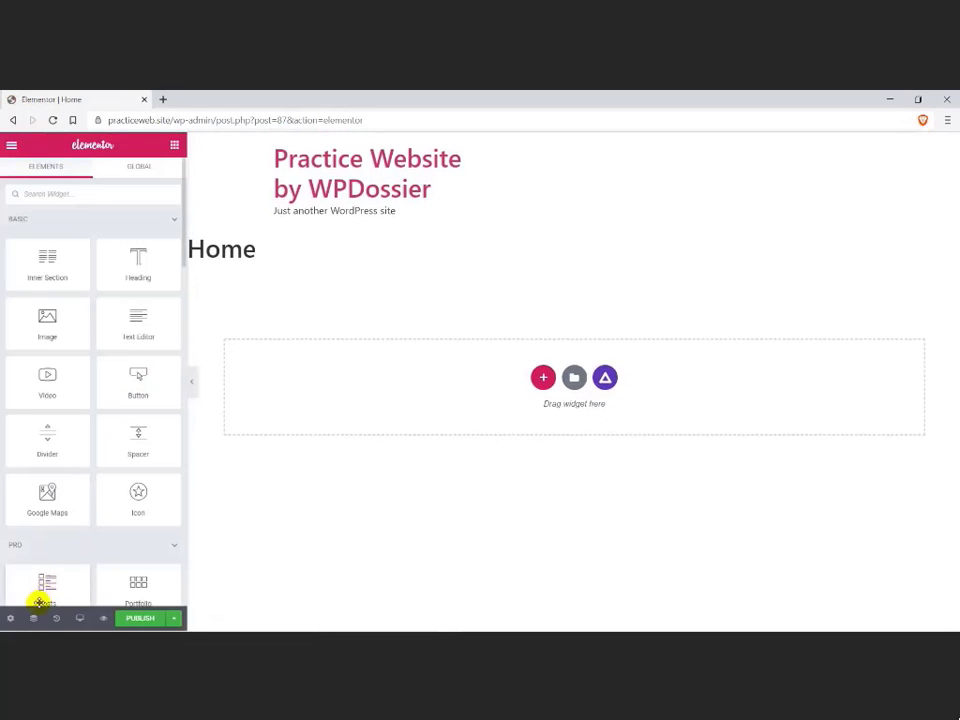
Step: Change the Home page's layout to one that keeps the site header but omits the page title
{"action": "left_click", "coordinate": [12, 619]}
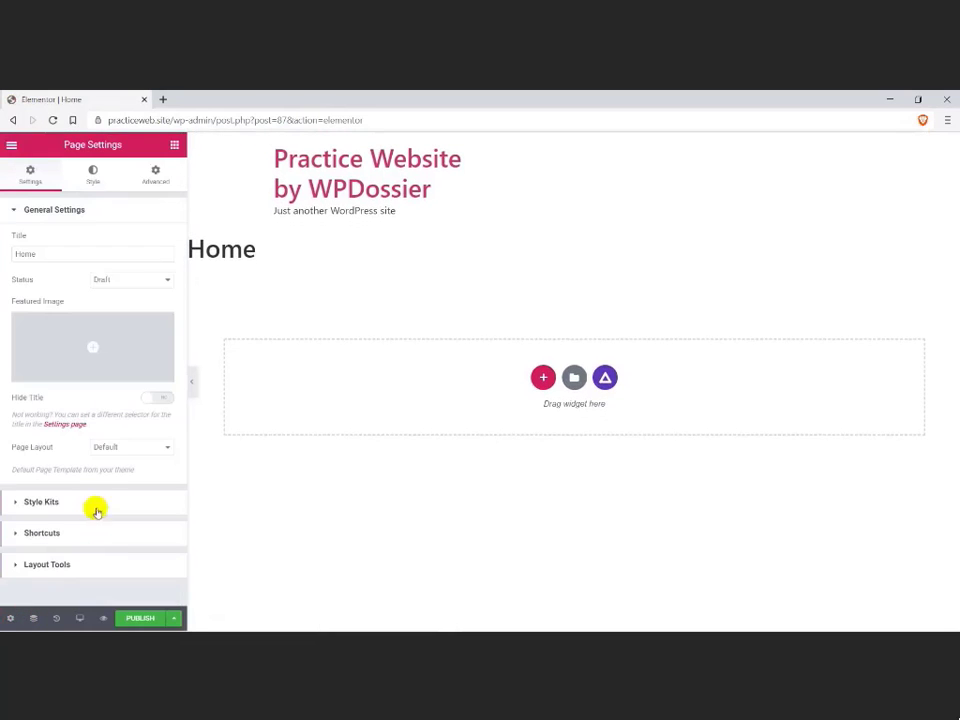
{"action": "left_click", "coordinate": [118, 449]}
{"action": "left_click", "coordinate": [118, 478]}
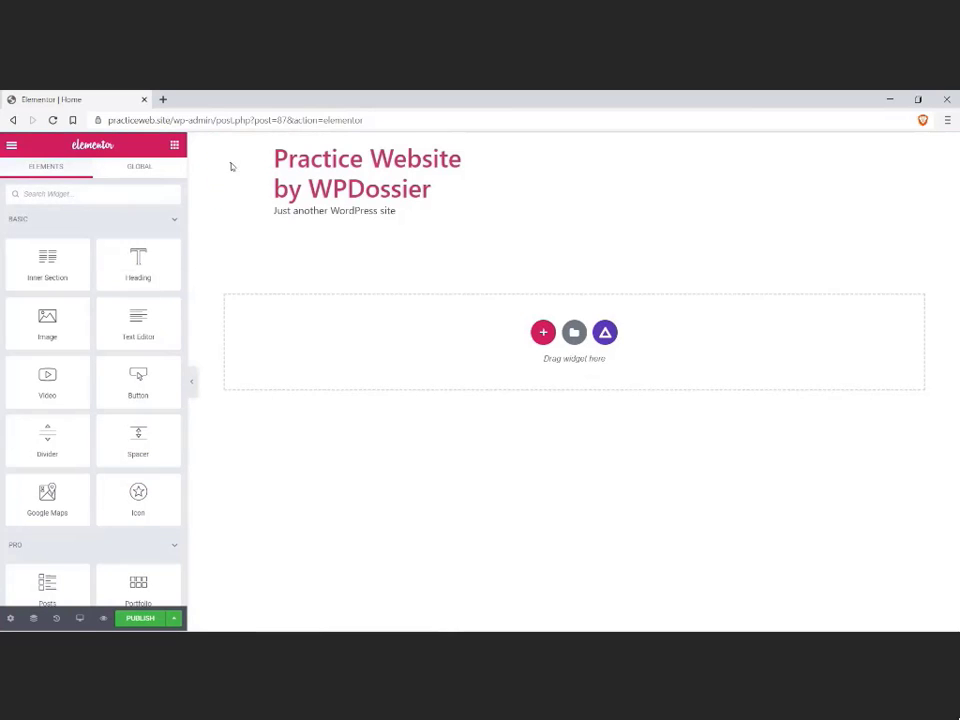
{"action": "left_click_drag", "start_coordinate": [231, 165], "coordinate": [489, 191]}
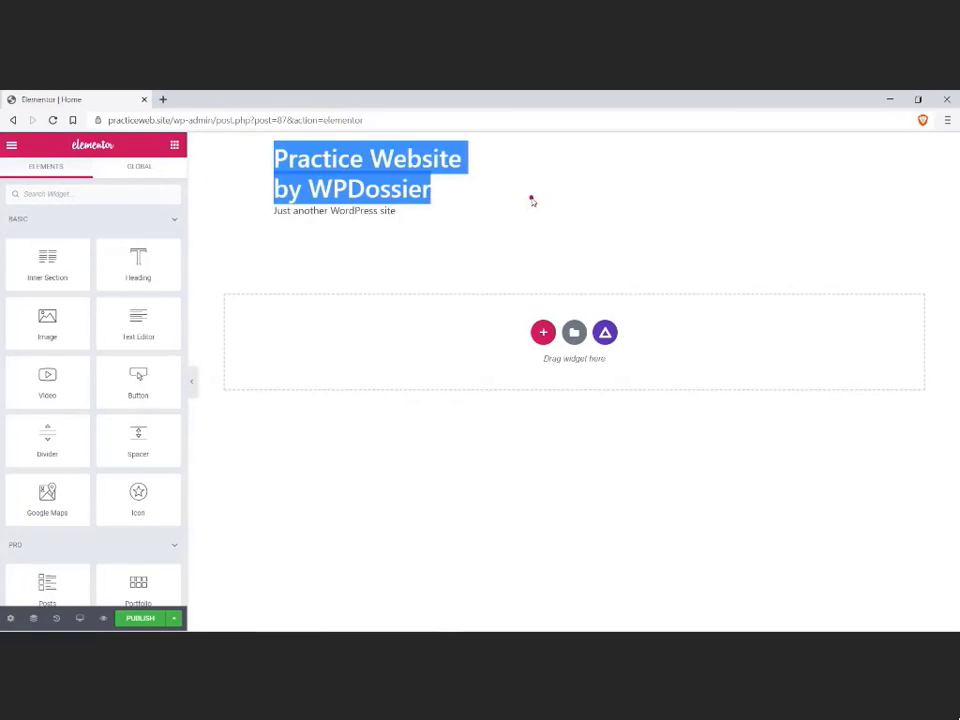
{"action": "left_click", "coordinate": [531, 200]}
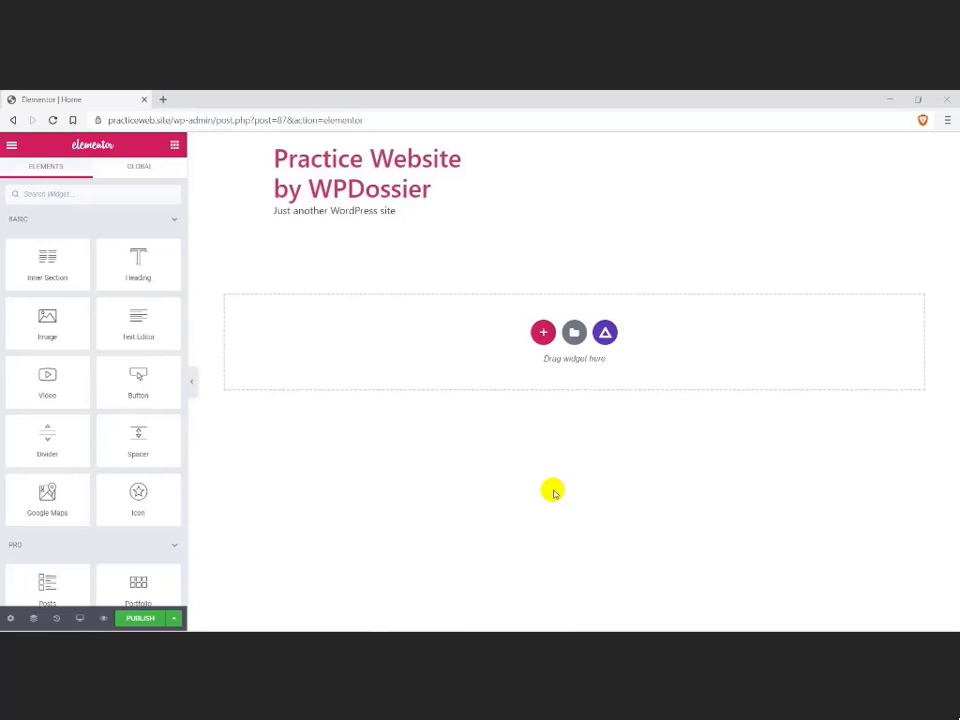
Step: Open the AnalogWP template library from the empty section and go back to the overview of all template kits
{"action": "left_click", "coordinate": [605, 332]}
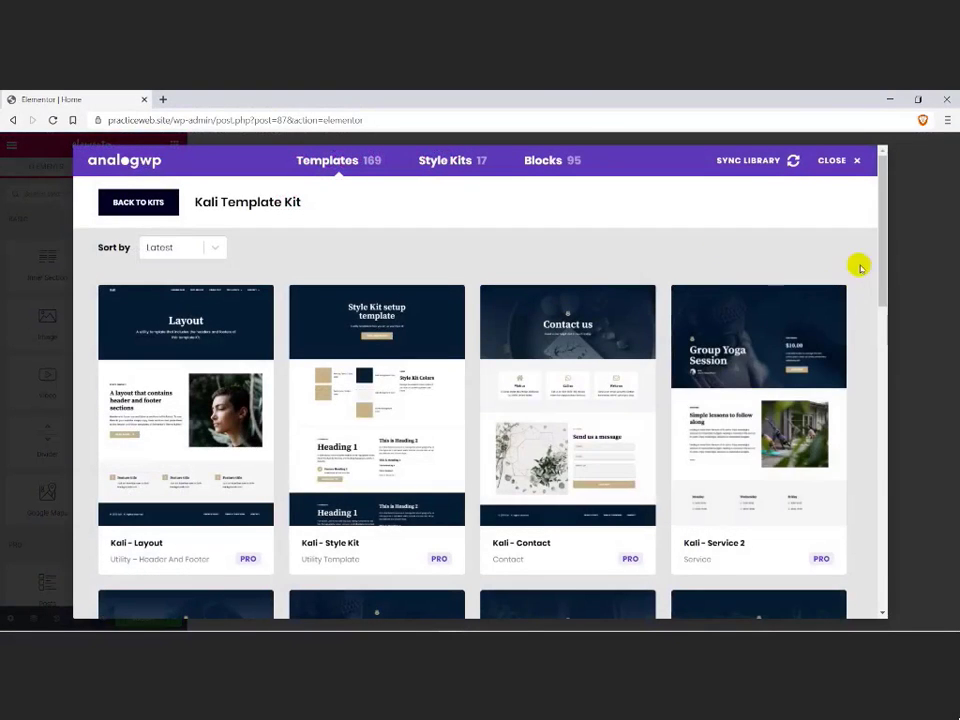
{"action": "left_click", "coordinate": [150, 202]}
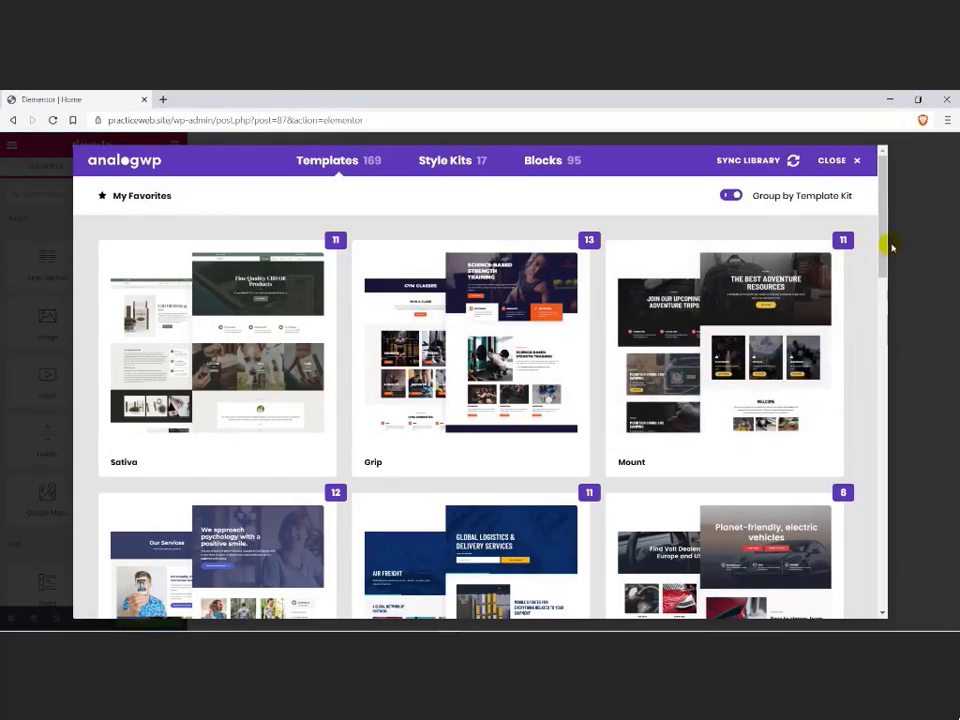
{"action": "left_click_drag", "start_coordinate": [884, 242], "coordinate": [880, 198]}
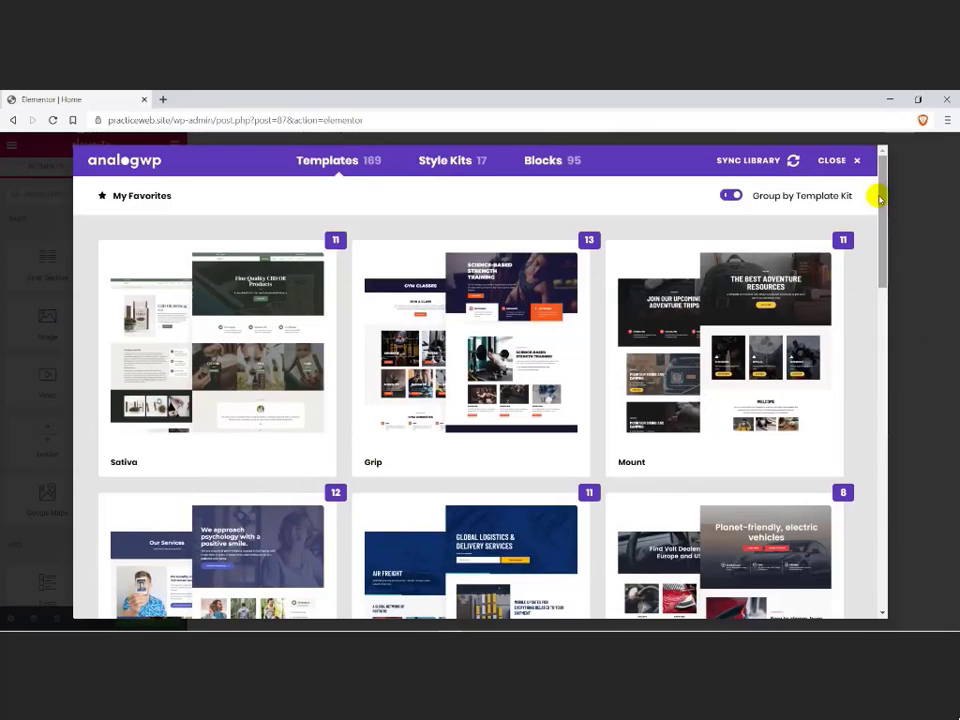
Step: Examine the page templates included in the Sativa and Grip template kits, returning to the kit overview after each
{"action": "left_click", "coordinate": [242, 340]}
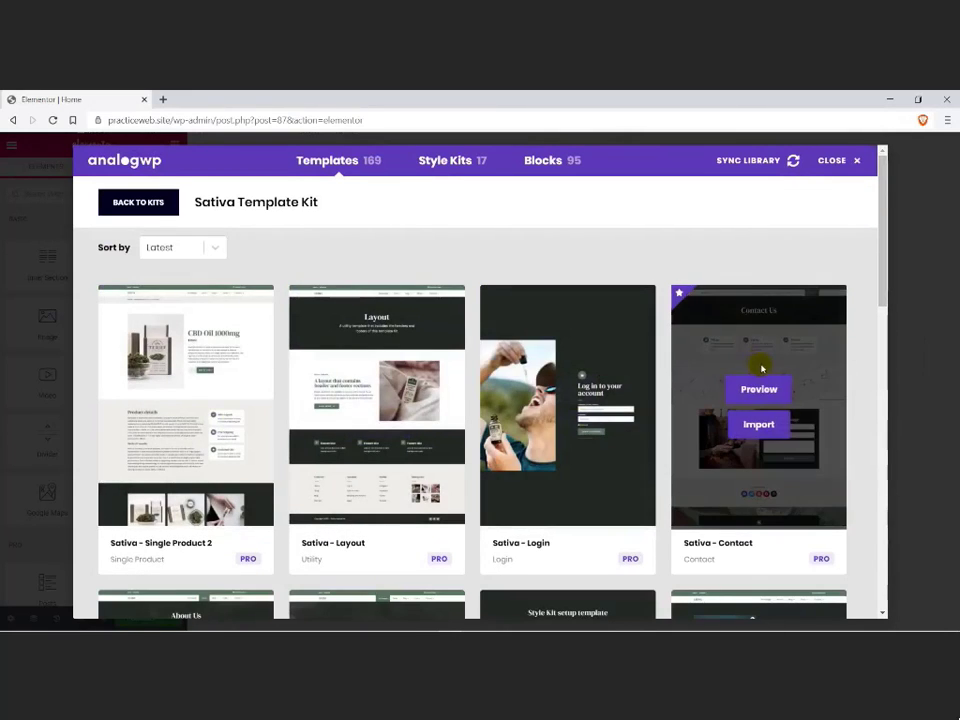
{"action": "scroll", "coordinate": [758, 366], "scroll_direction": "down", "scroll_amount": 3}
{"action": "scroll", "coordinate": [762, 370], "scroll_direction": "down", "scroll_amount": 3}
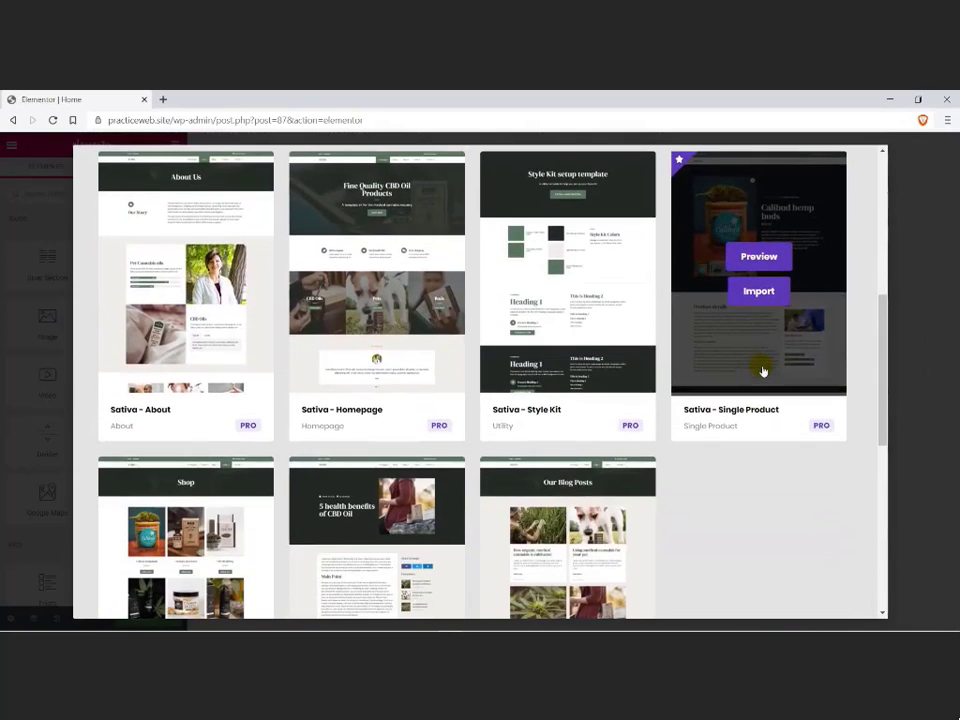
{"action": "scroll", "coordinate": [762, 370], "scroll_direction": "down", "scroll_amount": 2}
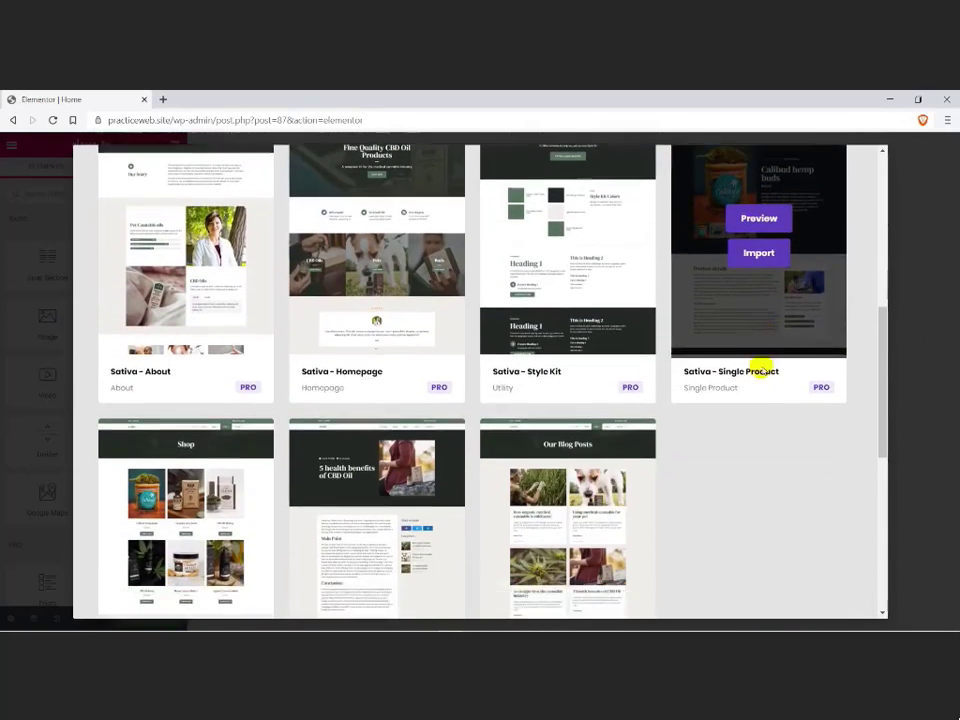
{"action": "scroll", "coordinate": [762, 370], "scroll_direction": "down", "scroll_amount": 2}
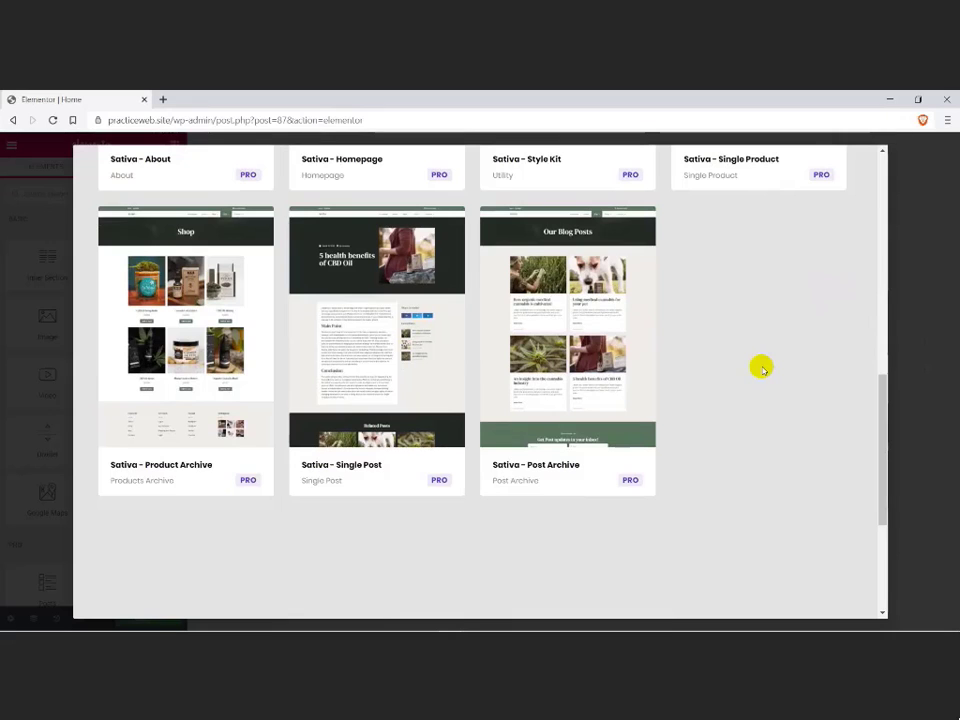
{"action": "scroll", "coordinate": [762, 370], "scroll_direction": "up", "scroll_amount": 10}
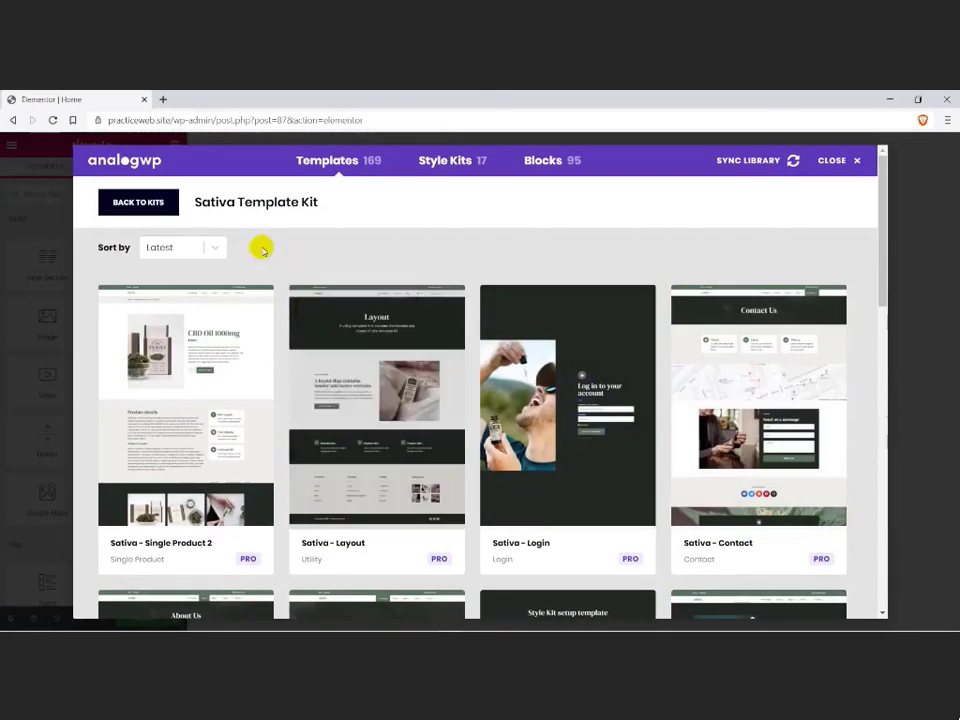
{"action": "left_click", "coordinate": [165, 210]}
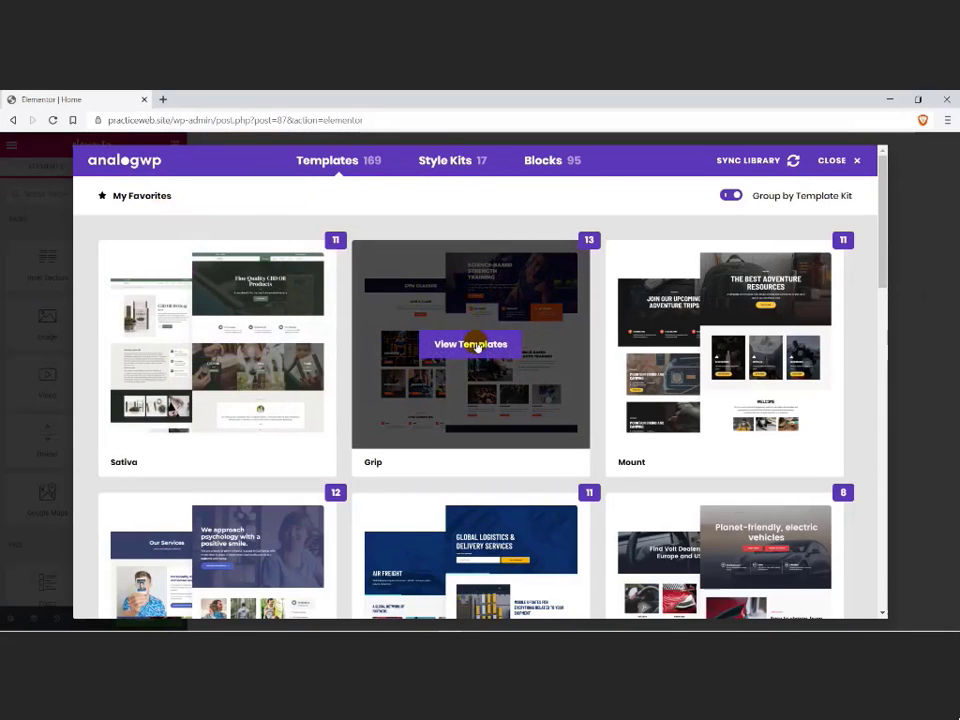
{"action": "left_click", "coordinate": [476, 343]}
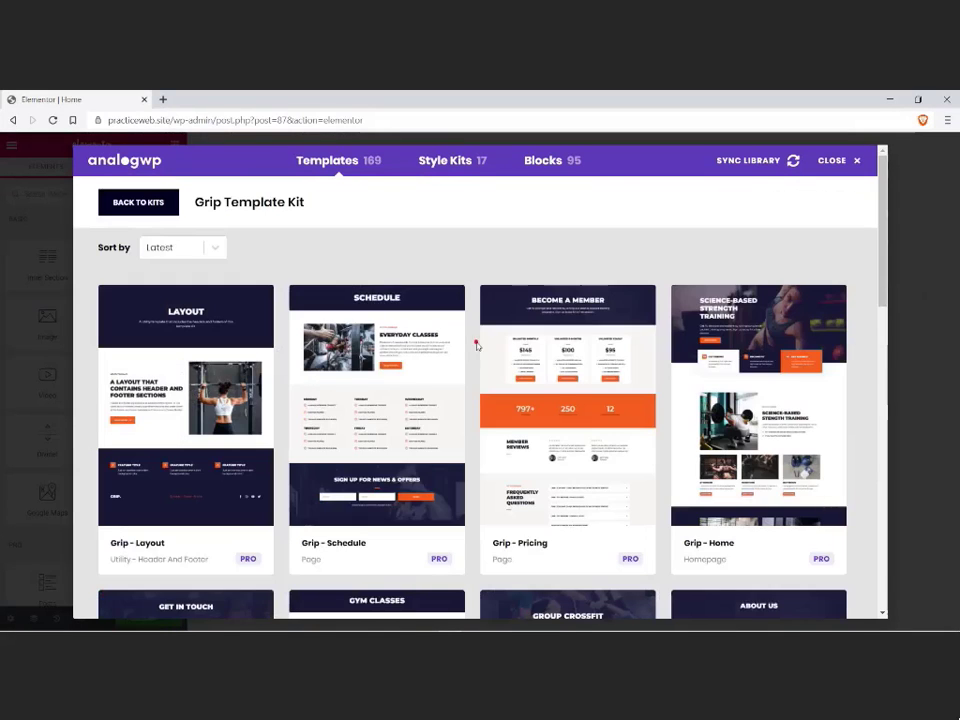
{"action": "left_click", "coordinate": [138, 203]}
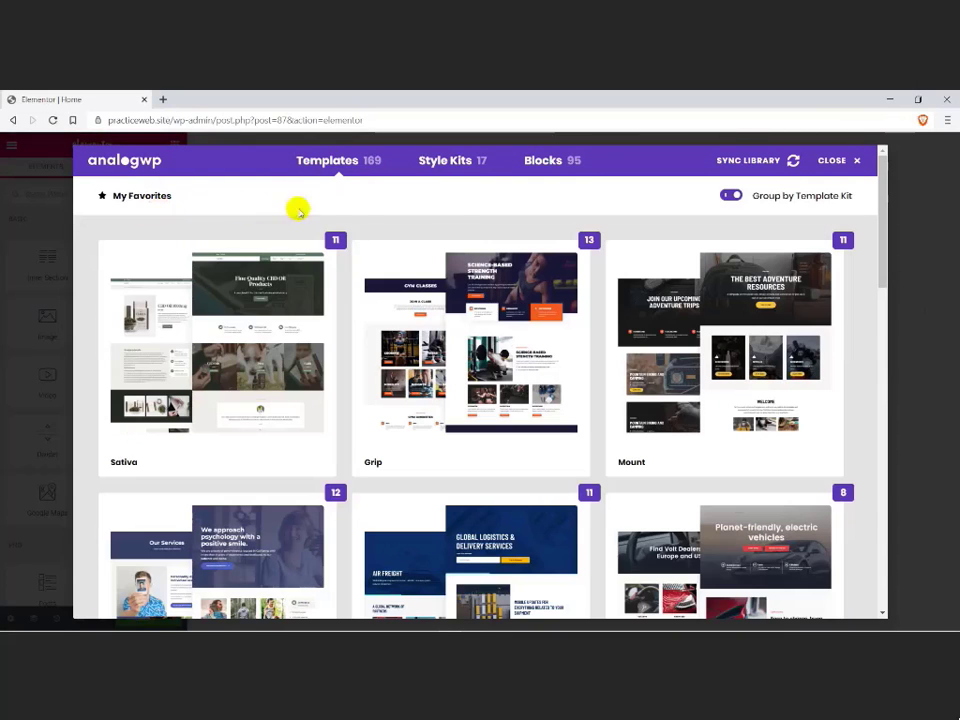
Step: Find the Kali template kit and import its Kali - Landing Page template into the Home page with the Kali Style Kit
{"action": "key", "text": "ctrl+f"}
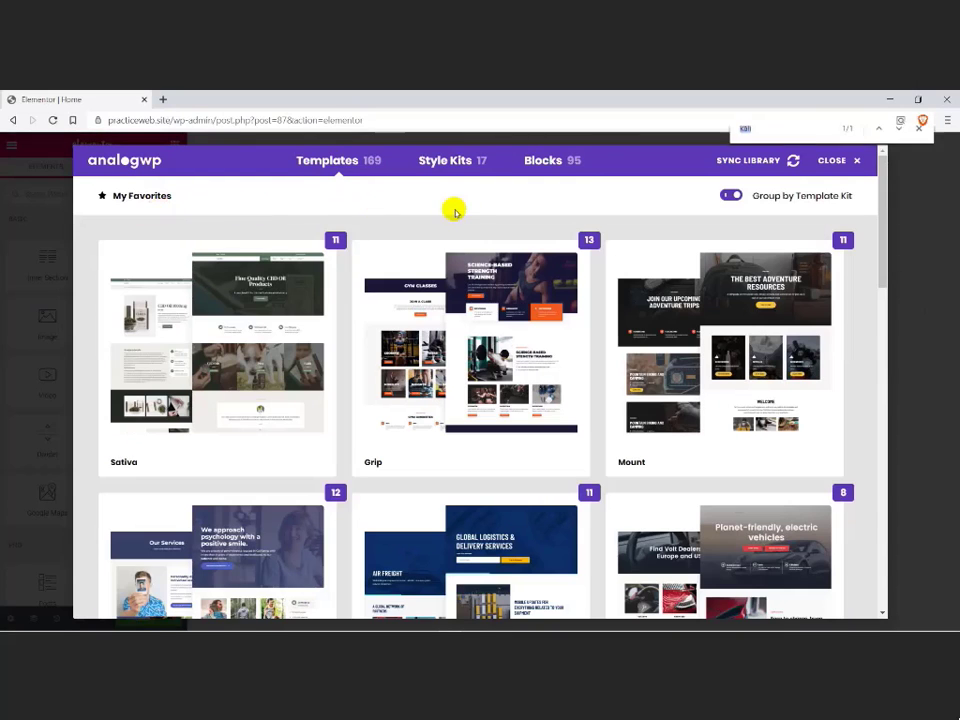
{"action": "key", "text": "Return"}
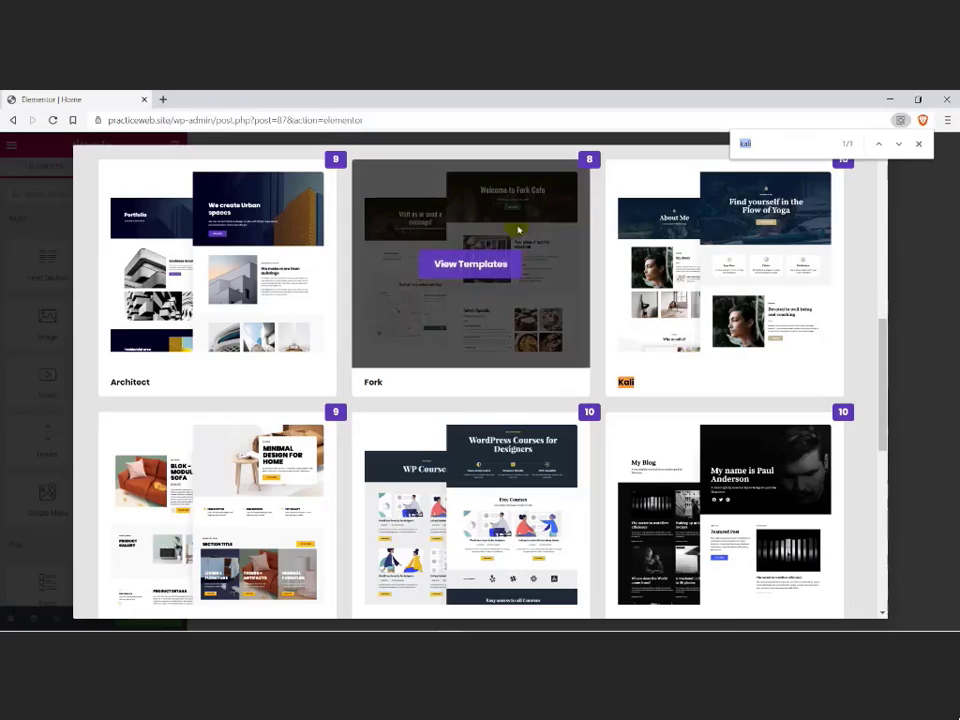
{"action": "left_click", "coordinate": [724, 265]}
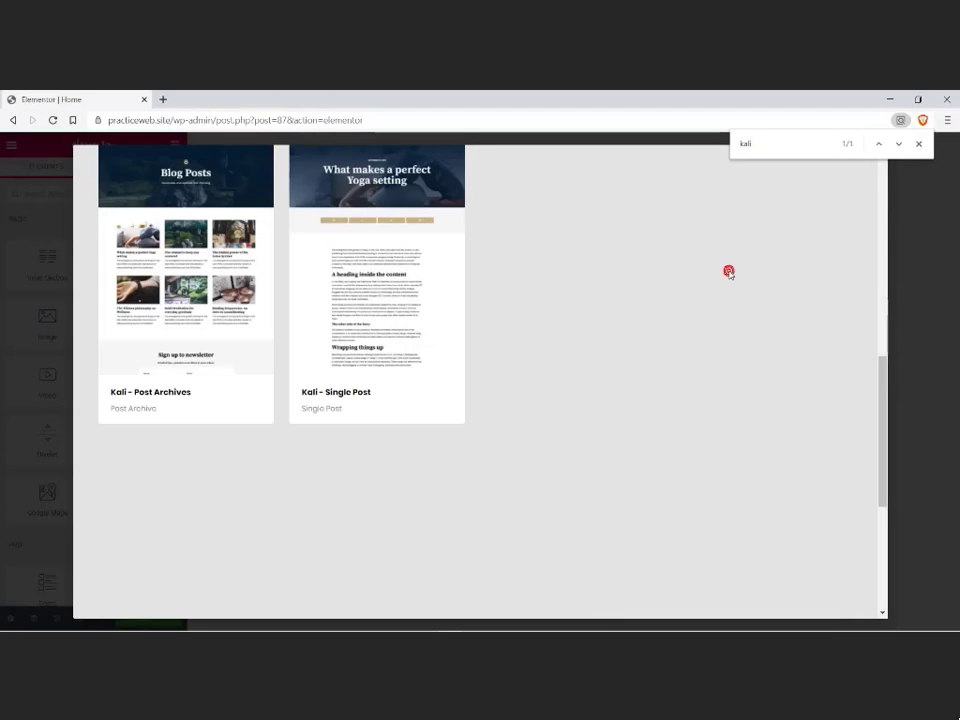
{"action": "scroll", "coordinate": [480, 432], "scroll_direction": "up", "scroll_amount": 3}
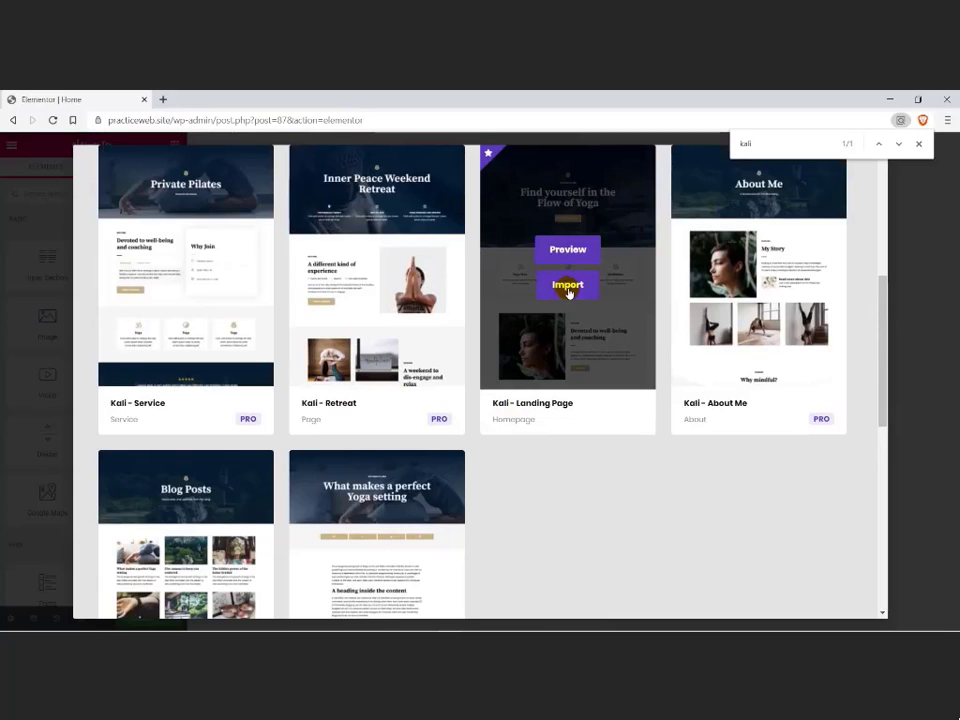
{"action": "left_click", "coordinate": [567, 287]}
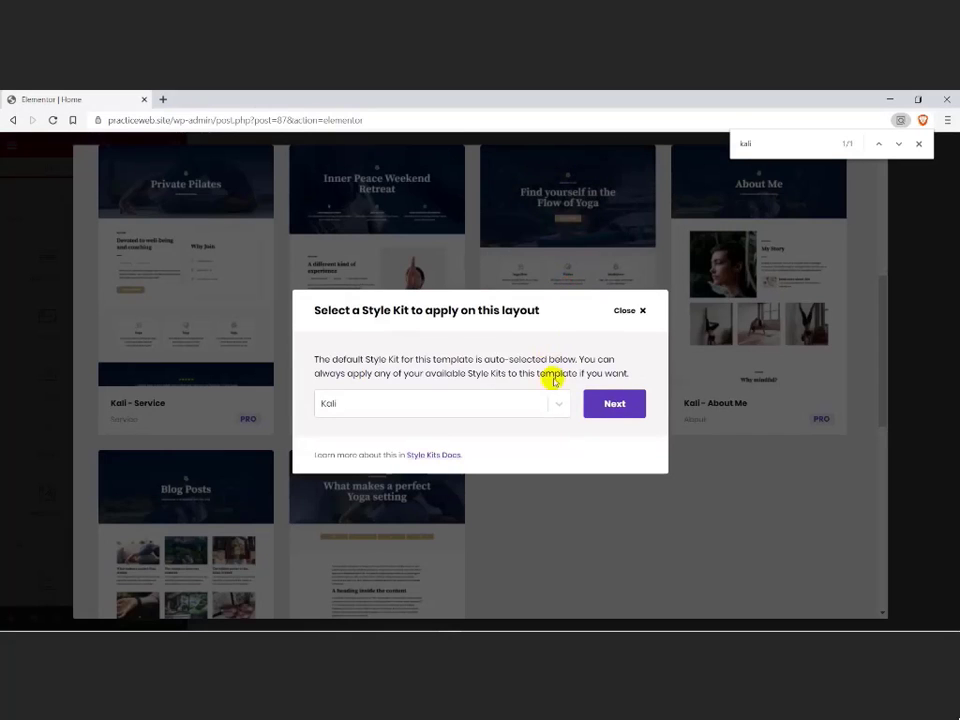
{"action": "left_click", "coordinate": [604, 403]}
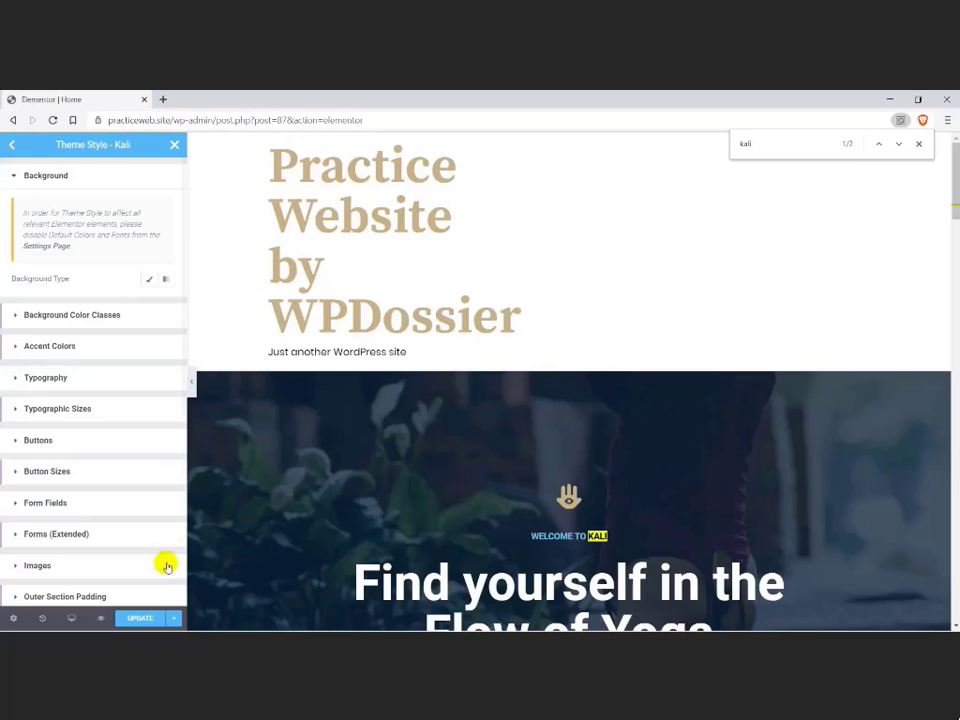
Step: Update the Home page and look through its preview from header to footer
{"action": "left_click", "coordinate": [138, 619]}
{"action": "left_click", "coordinate": [138, 621]}
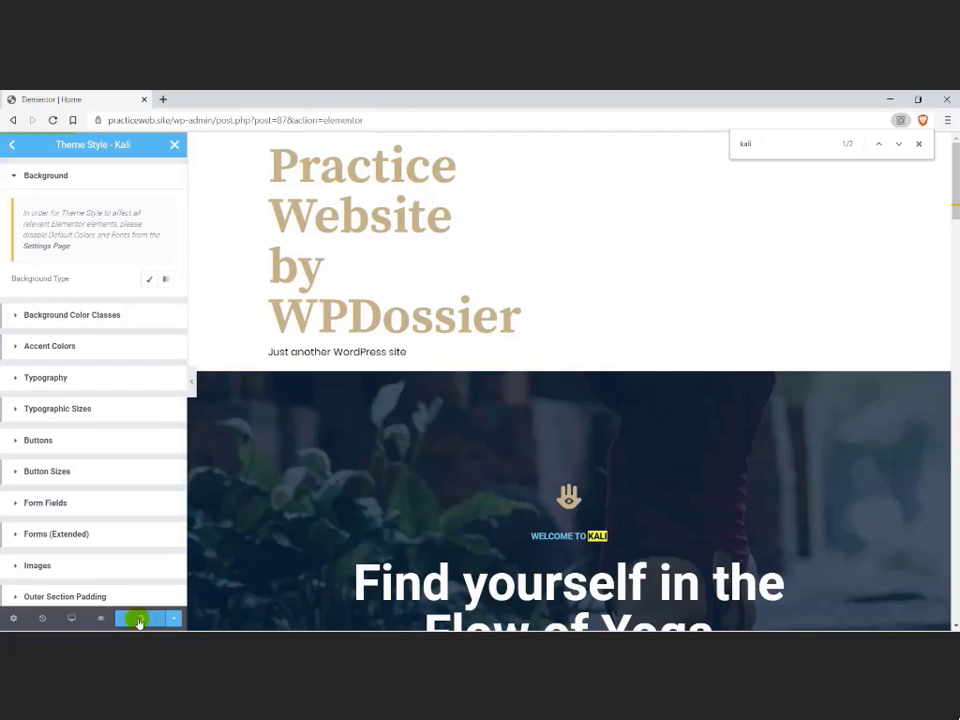
{"action": "left_click", "coordinate": [100, 618]}
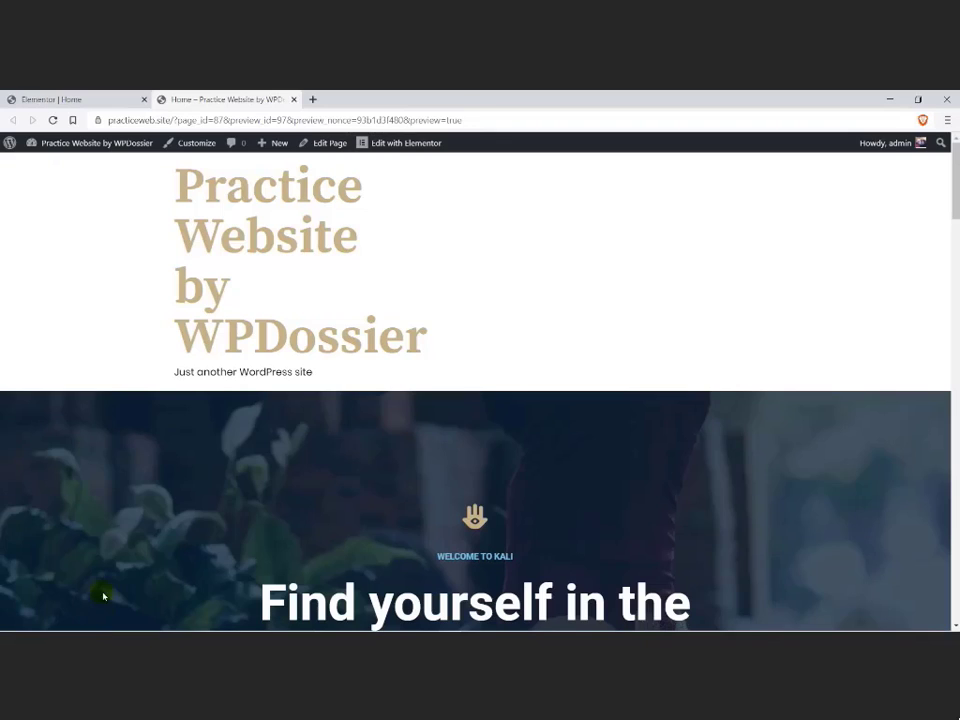
{"action": "scroll", "coordinate": [104, 594], "scroll_direction": "down", "scroll_amount": 15}
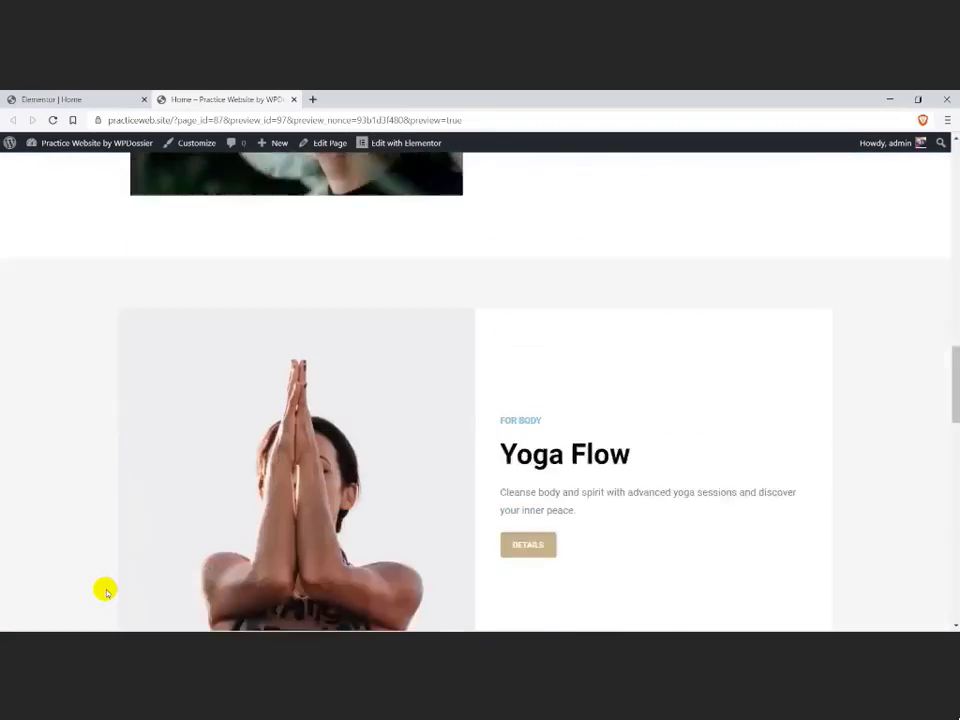
{"action": "scroll", "coordinate": [105, 591], "scroll_direction": "down", "scroll_amount": 12}
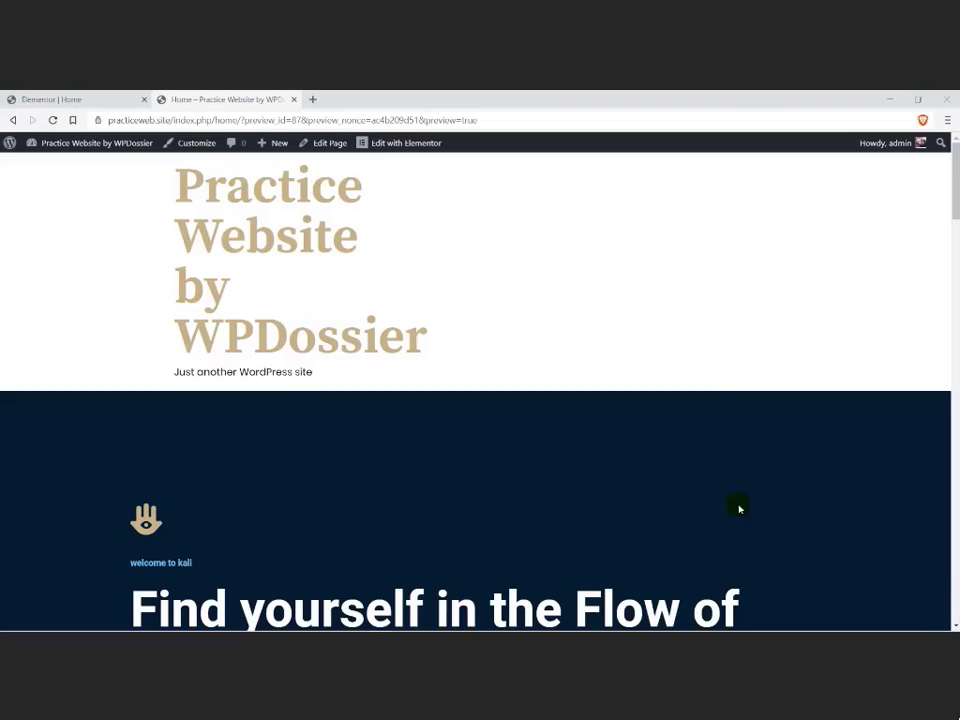
Step: Use Elementor's Finder to search for "new page" and add a new page
{"action": "key", "text": "ctrl+e"}
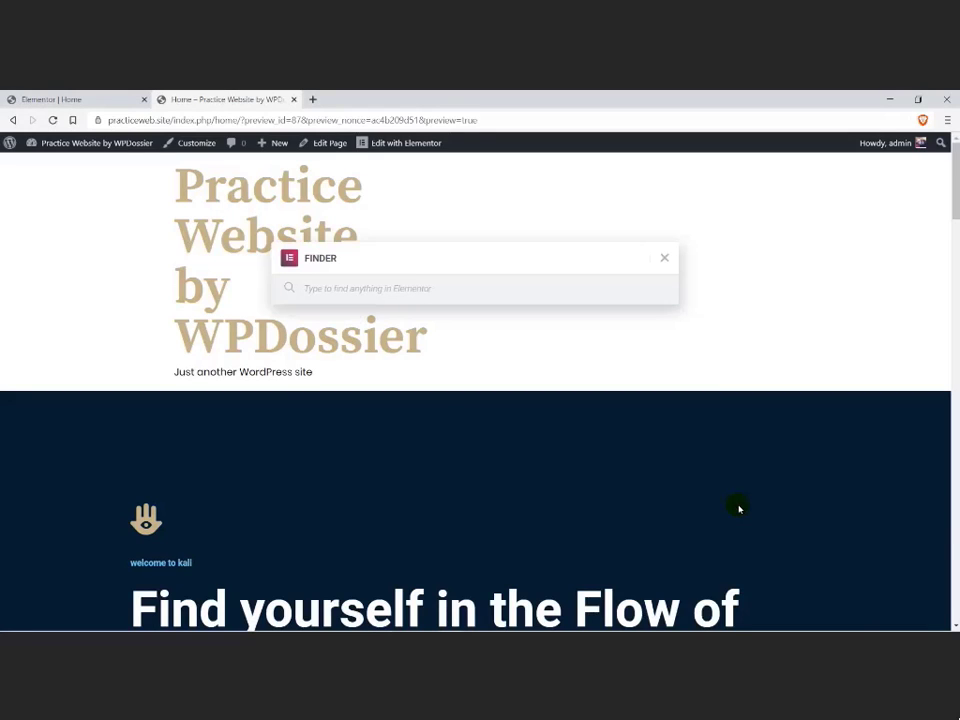
{"action": "type", "text": "new page"}
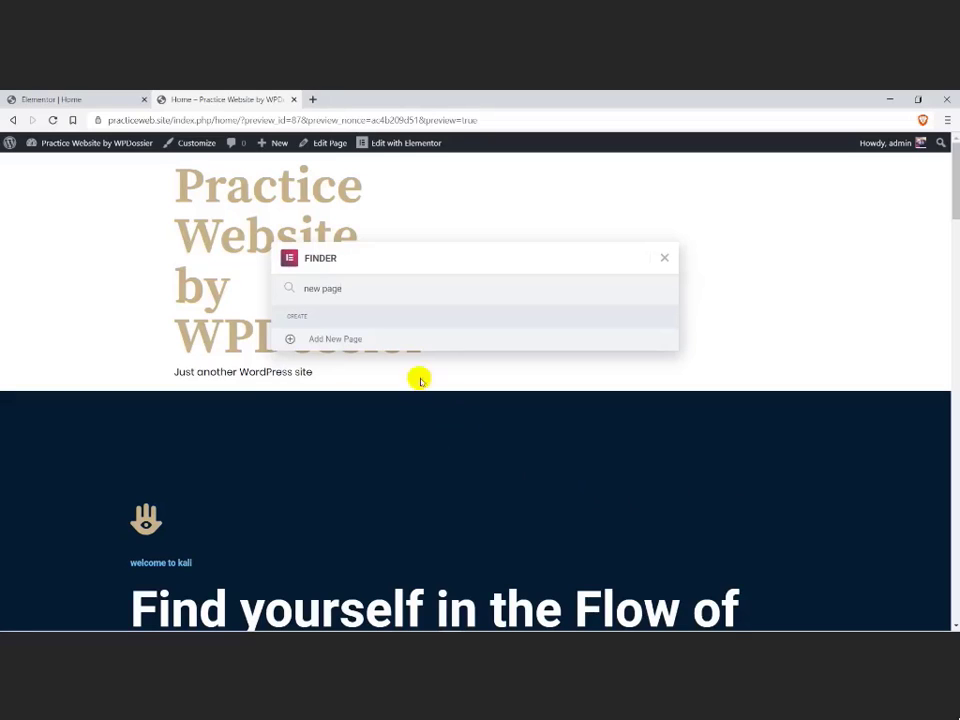
{"action": "left_click", "coordinate": [343, 340]}
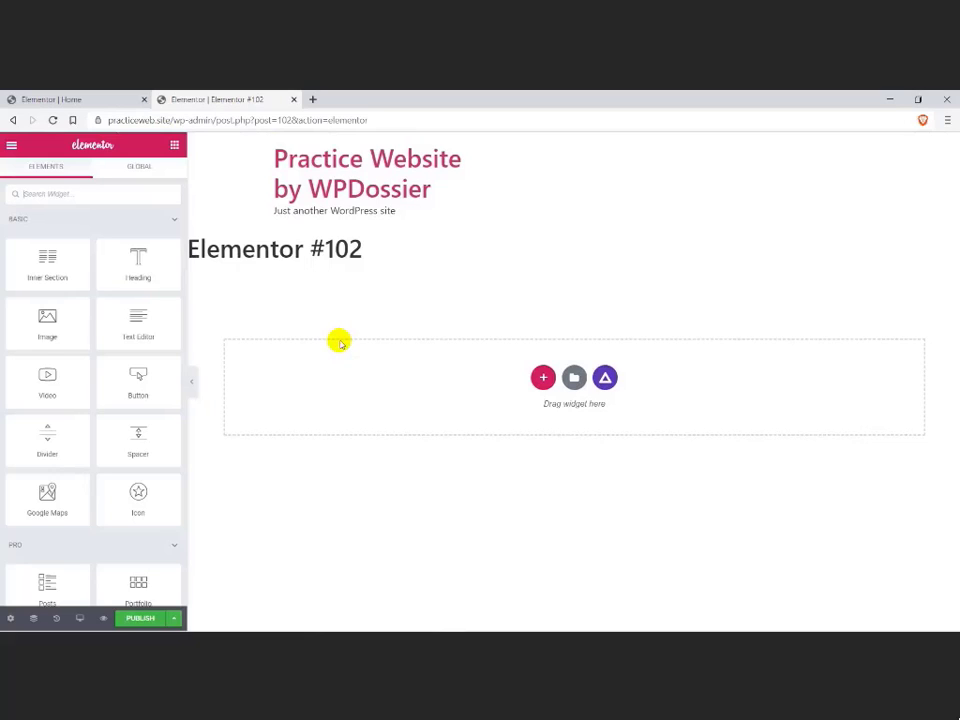
Step: Title the new page "About" and set its page layout to Elementor Full Width
{"action": "left_click", "coordinate": [11, 620]}
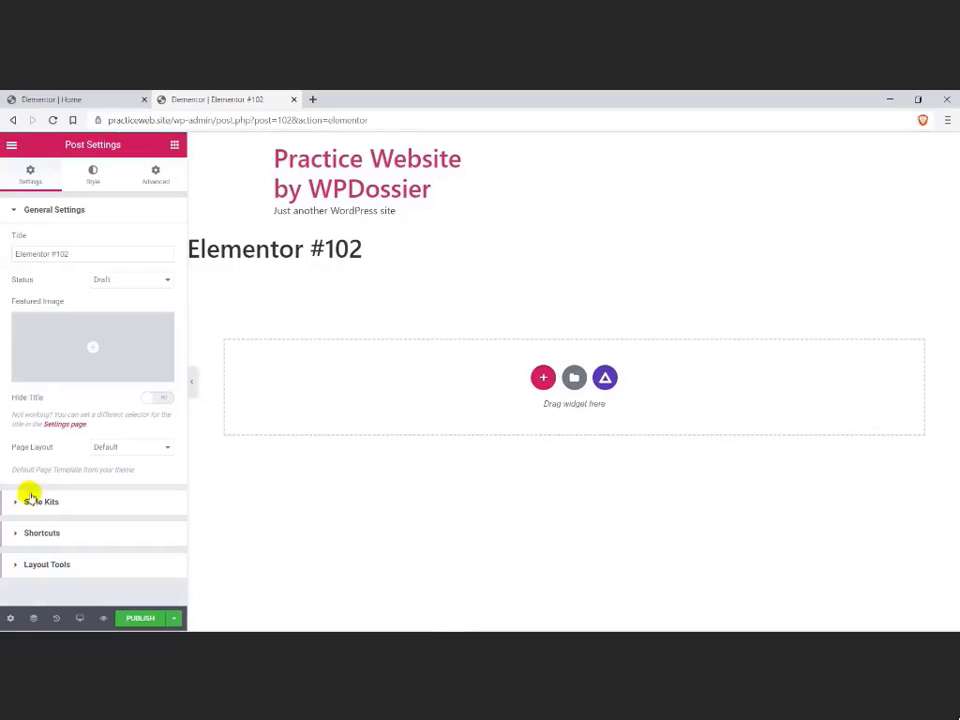
{"action": "triple_click", "coordinate": [73, 256]}
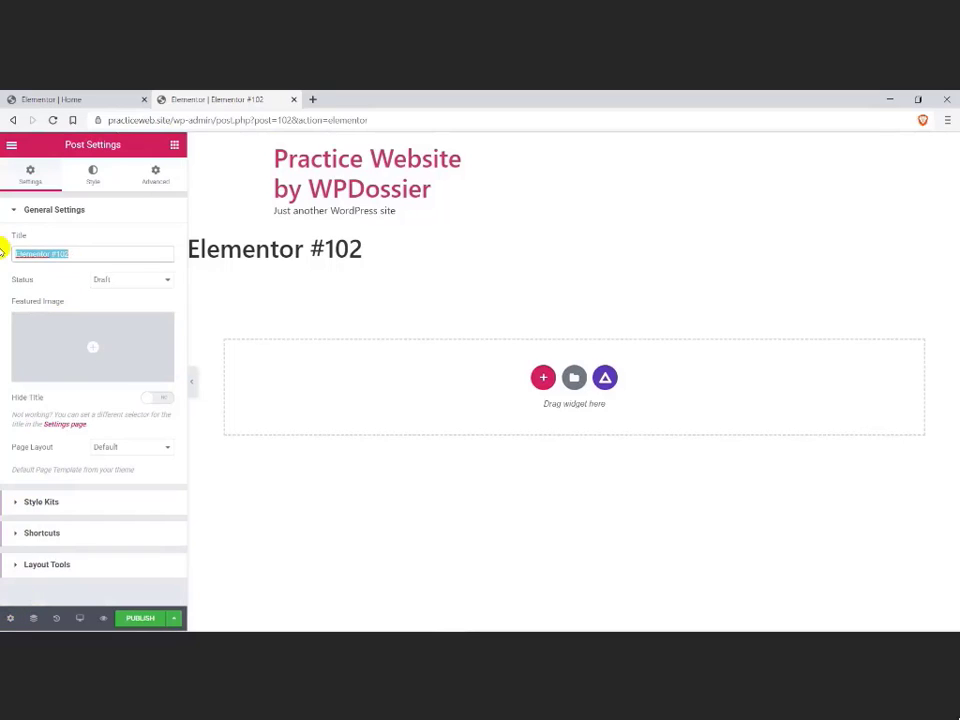
{"action": "type", "text": "About"}
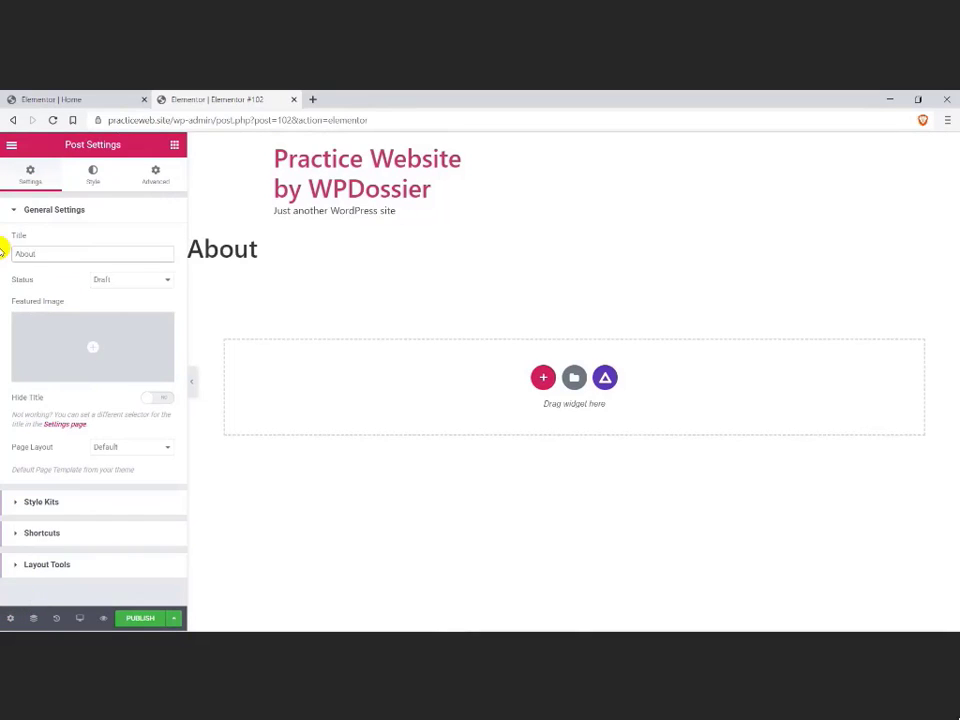
{"action": "left_click", "coordinate": [134, 446]}
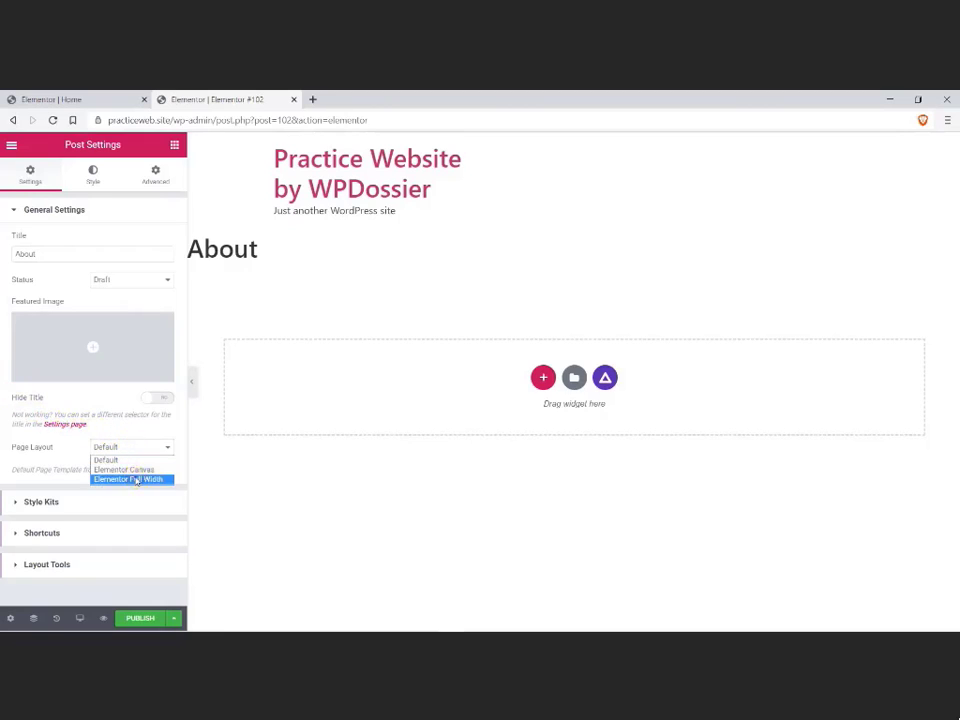
{"action": "left_click", "coordinate": [136, 479]}
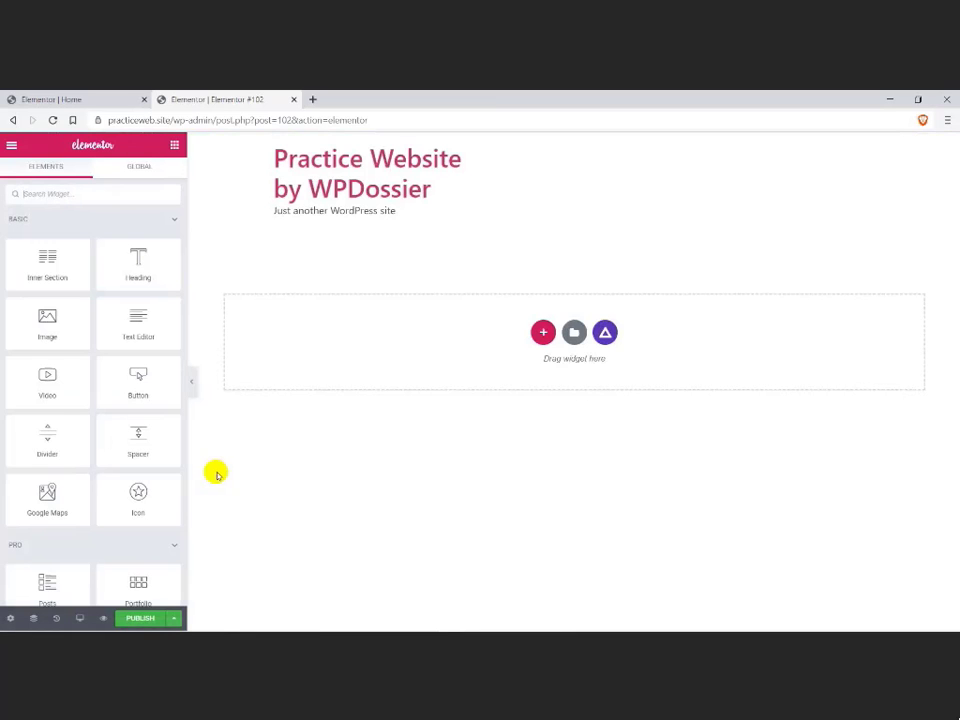
Step: Import the Kali - About Me template from the AnalogWP library into the About page with the Kali Style Kit
{"action": "left_click", "coordinate": [604, 332]}
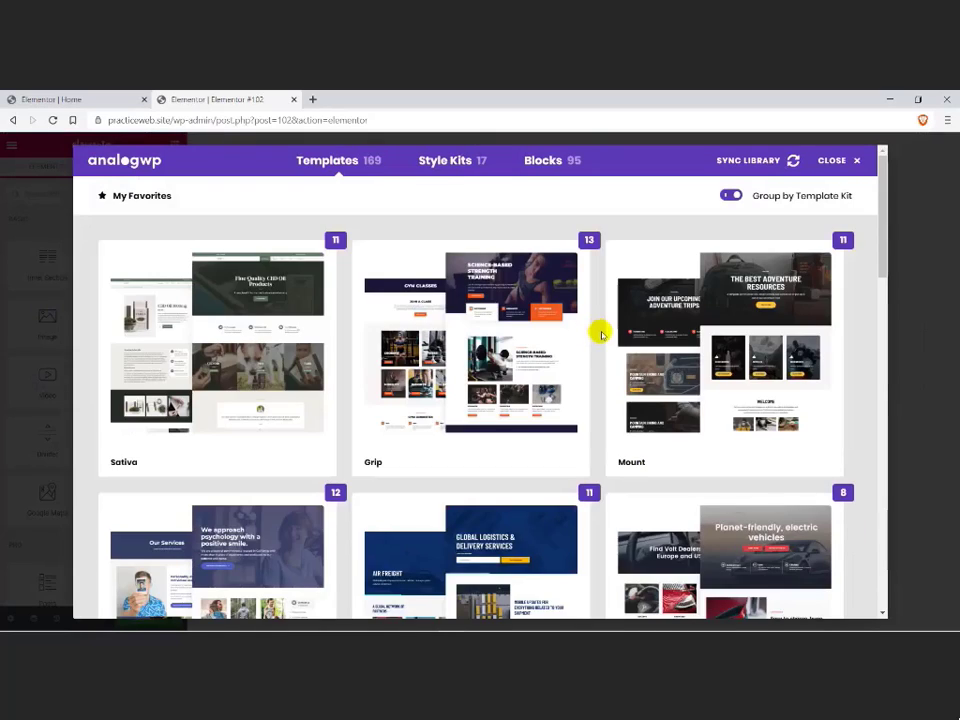
{"action": "scroll", "coordinate": [620, 340], "scroll_direction": "down", "scroll_amount": 5}
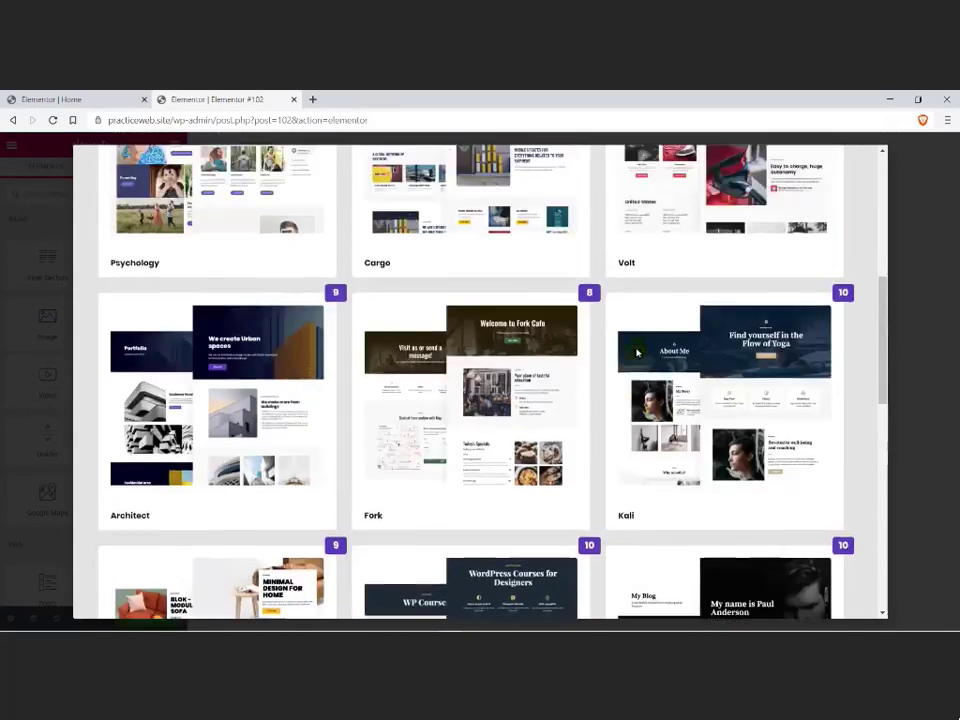
{"action": "scroll", "coordinate": [640, 355], "scroll_direction": "down", "scroll_amount": 1}
{"action": "left_click", "coordinate": [686, 358]}
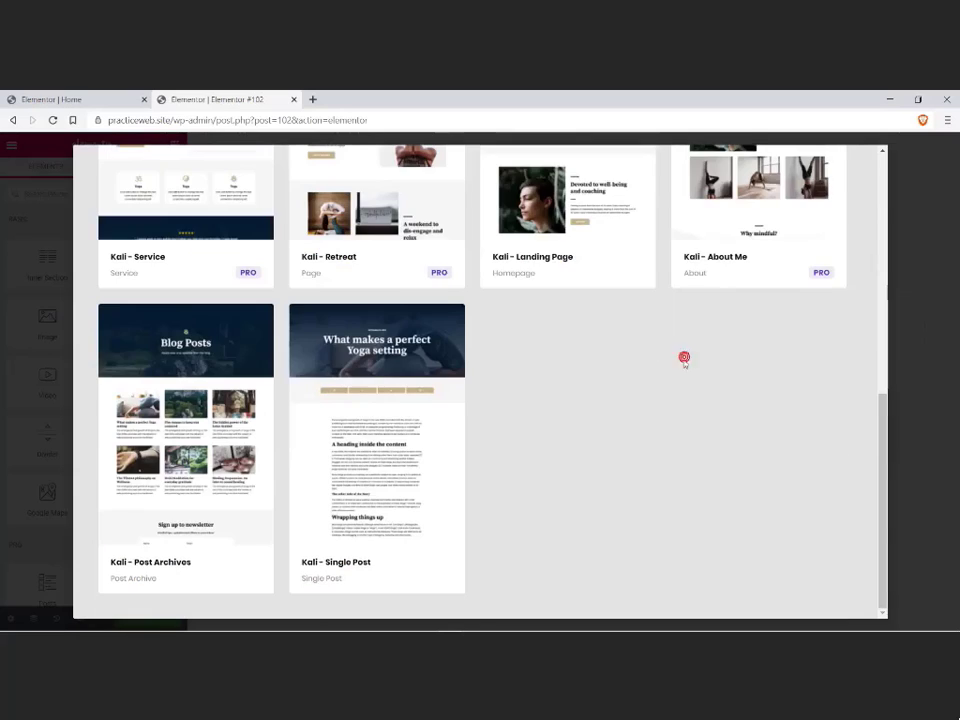
{"action": "scroll", "coordinate": [757, 310], "scroll_direction": "up", "scroll_amount": 1}
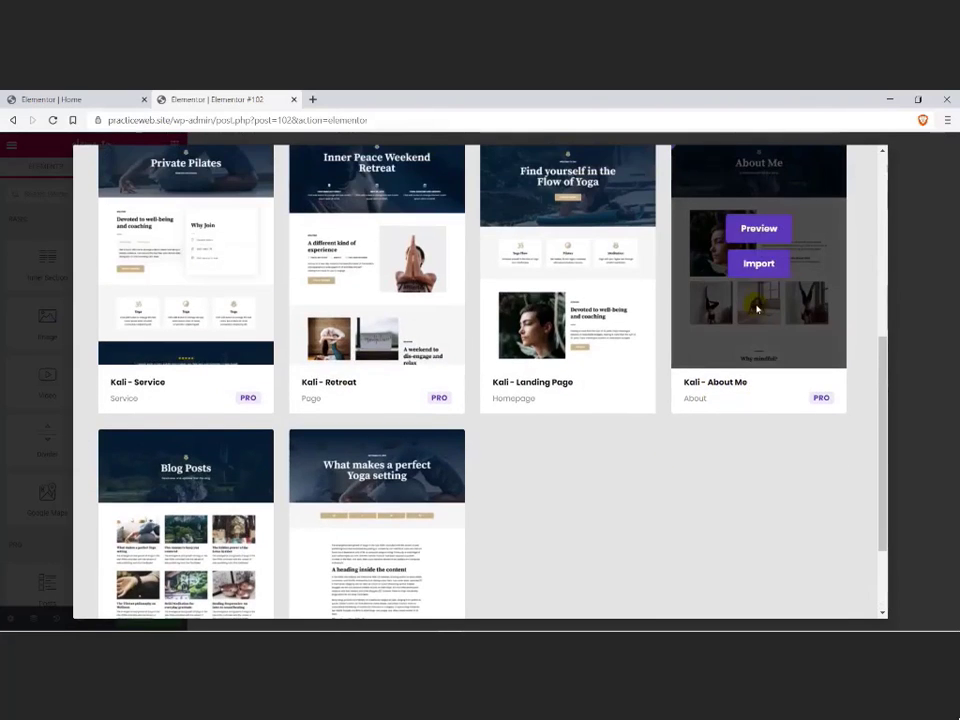
{"action": "left_click", "coordinate": [760, 266]}
{"action": "left_click", "coordinate": [627, 400]}
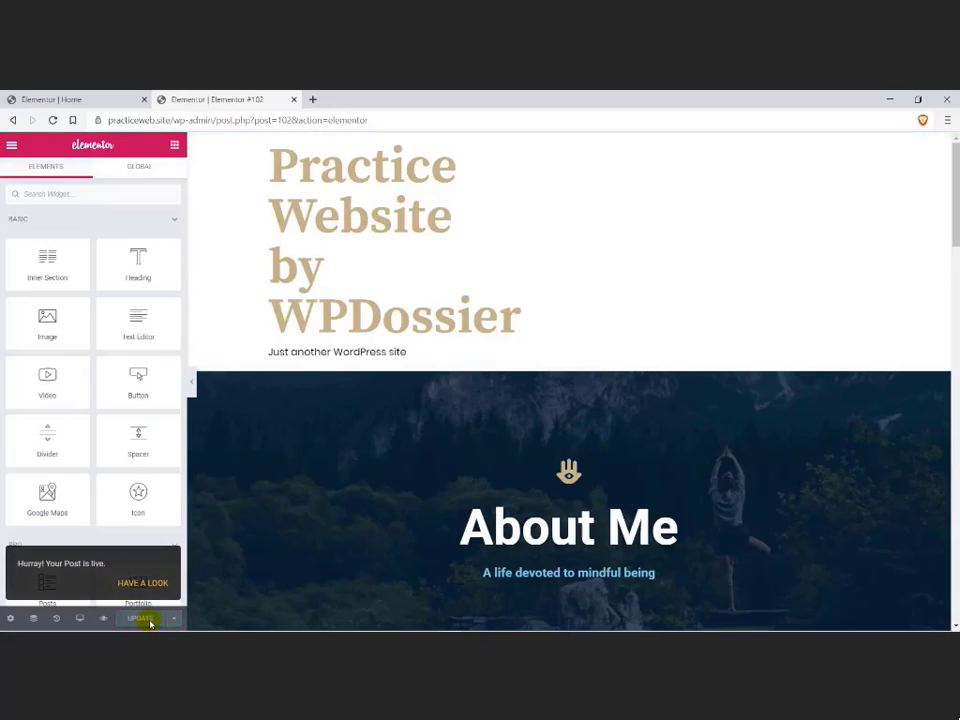
Step: Publish the About page and look through the live version down to its end
{"action": "left_click", "coordinate": [145, 584]}
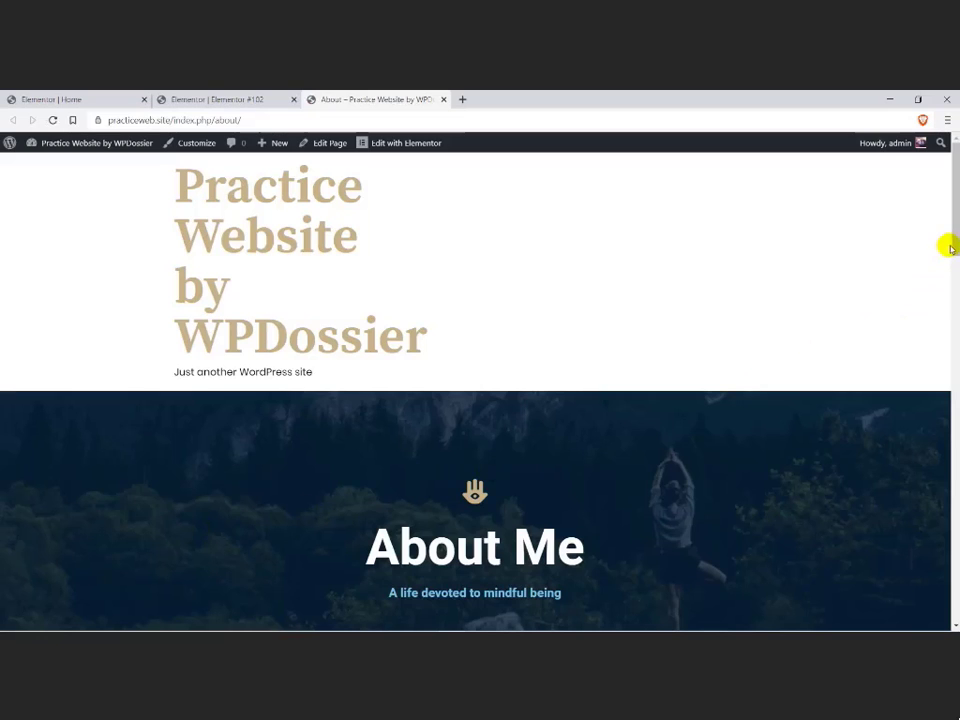
{"action": "left_click_drag", "start_coordinate": [953, 230], "coordinate": [939, 619]}
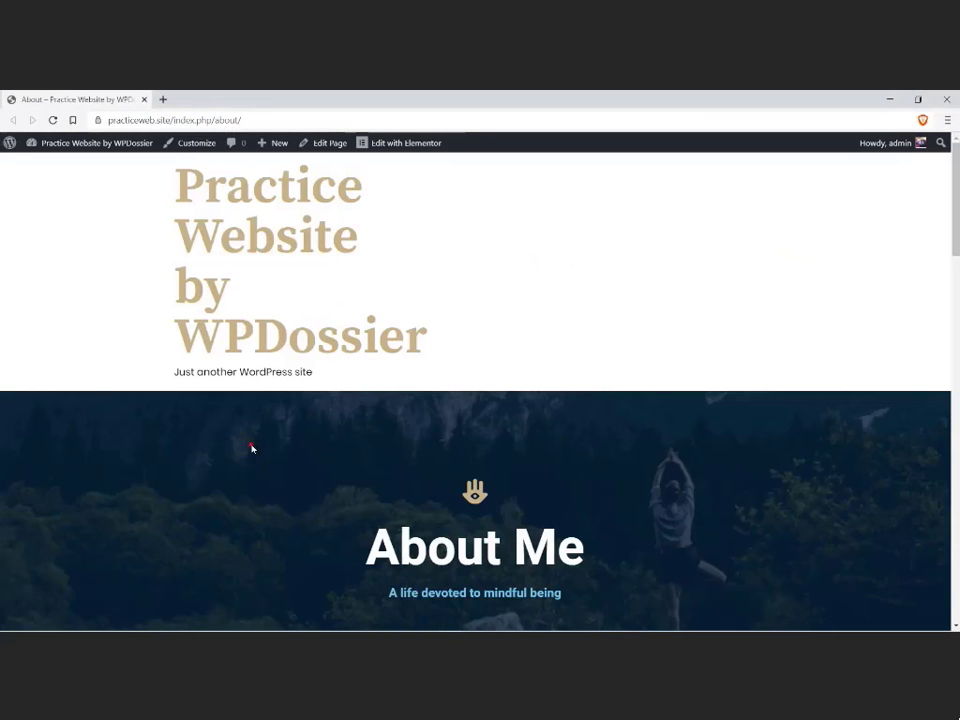
Step: Add another new page through Elementor's Finder from the live About page
{"action": "key", "text": "ctrl+e"}
{"action": "type", "text": "new"}
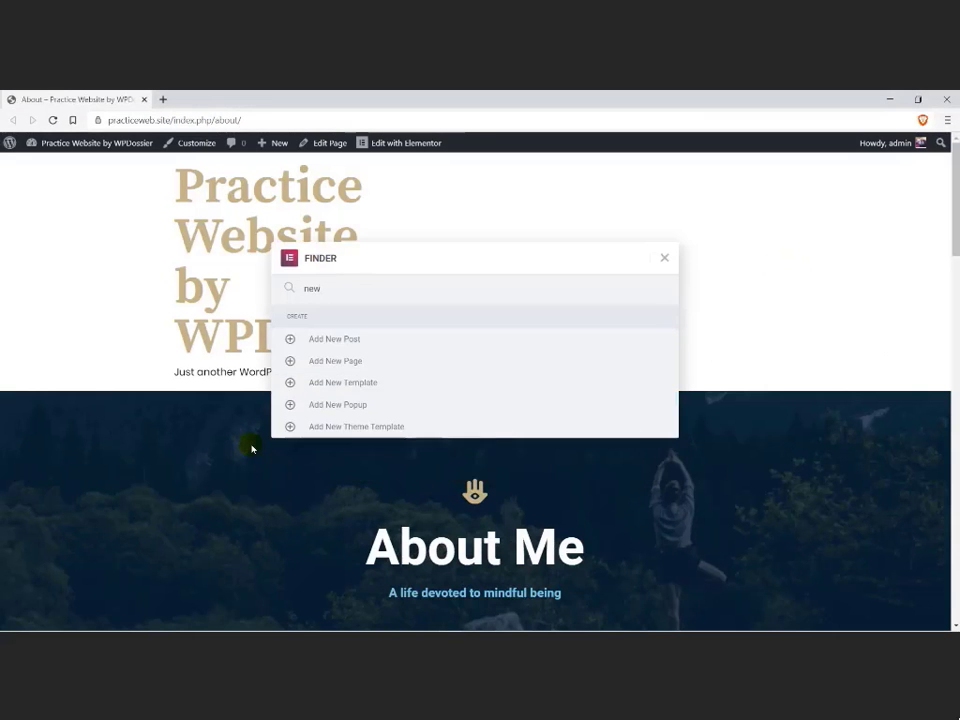
{"action": "left_click", "coordinate": [317, 365]}
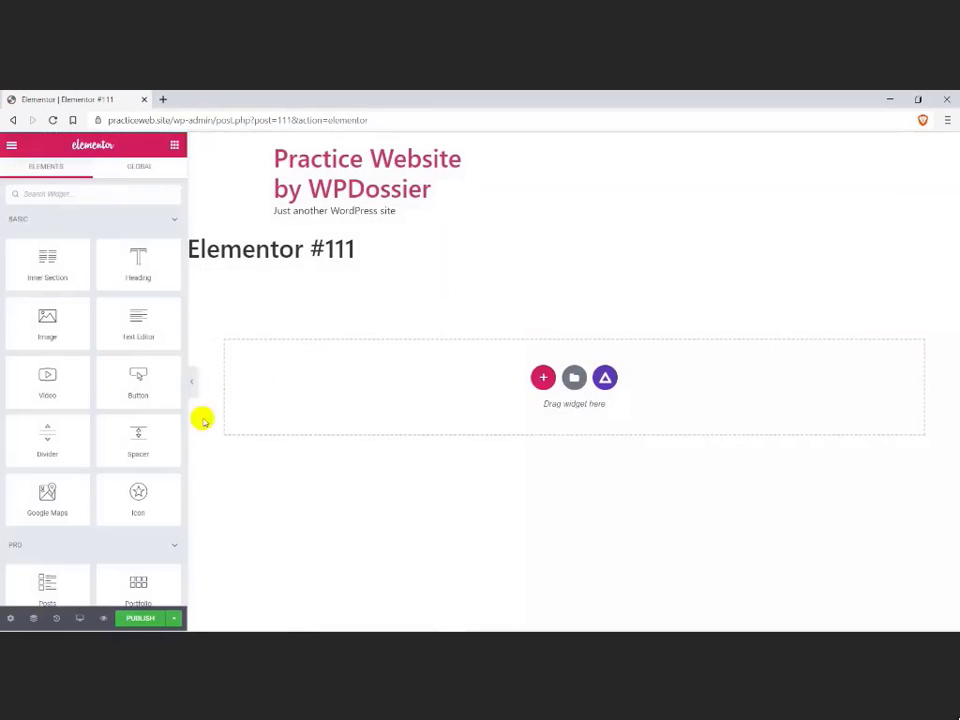
Step: Title the new page "Service" and set its page layout to Elementor Full Width
{"action": "left_click", "coordinate": [10, 618]}
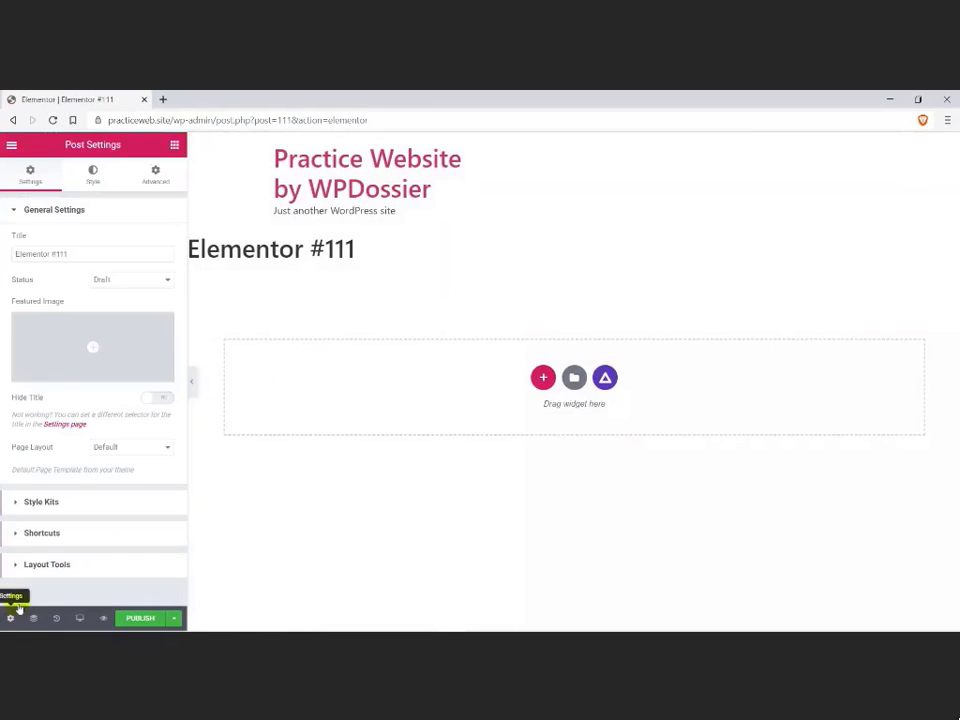
{"action": "triple_click", "coordinate": [64, 253]}
{"action": "type", "text": "Service"}
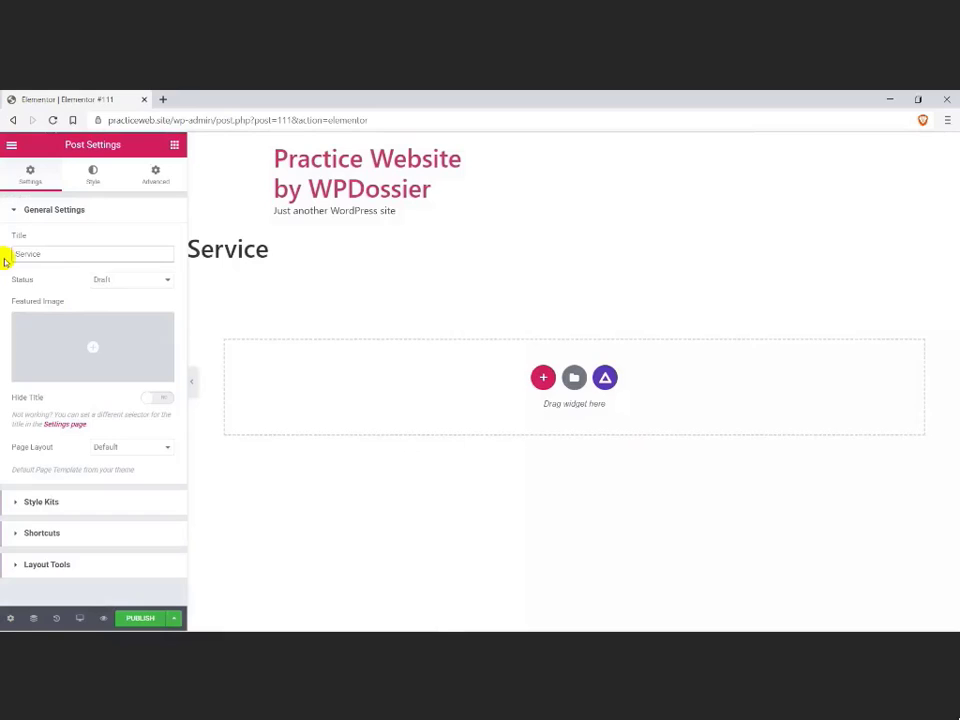
{"action": "left_click", "coordinate": [130, 447]}
{"action": "left_click", "coordinate": [112, 477]}
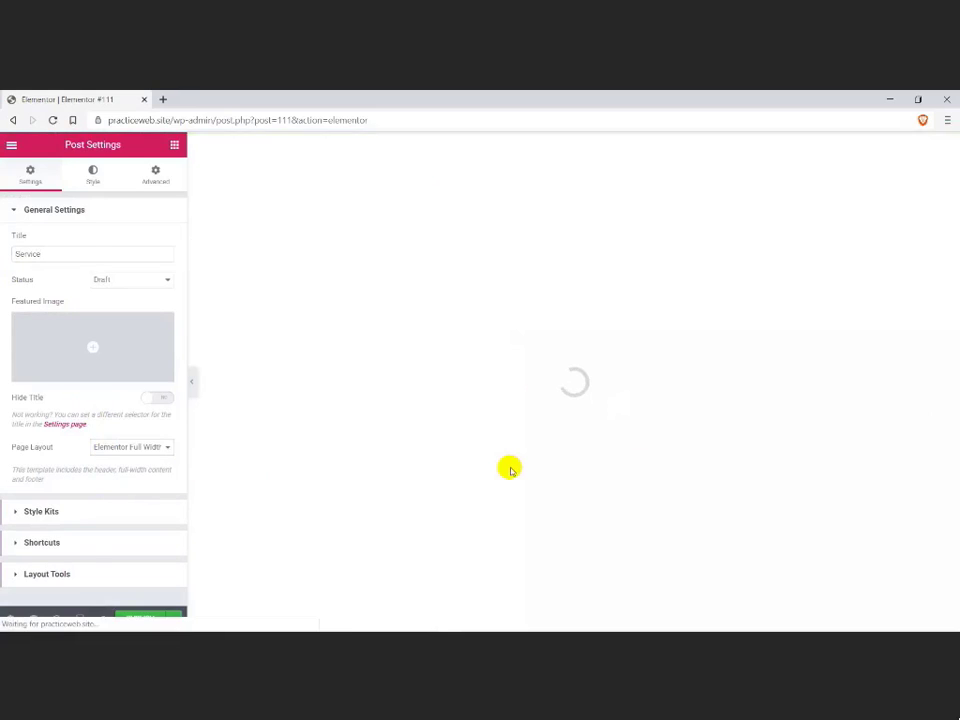
Step: Import the Kali - Service template from the AnalogWP library into the Service page with the Kali Style Kit
{"action": "left_click", "coordinate": [603, 332]}
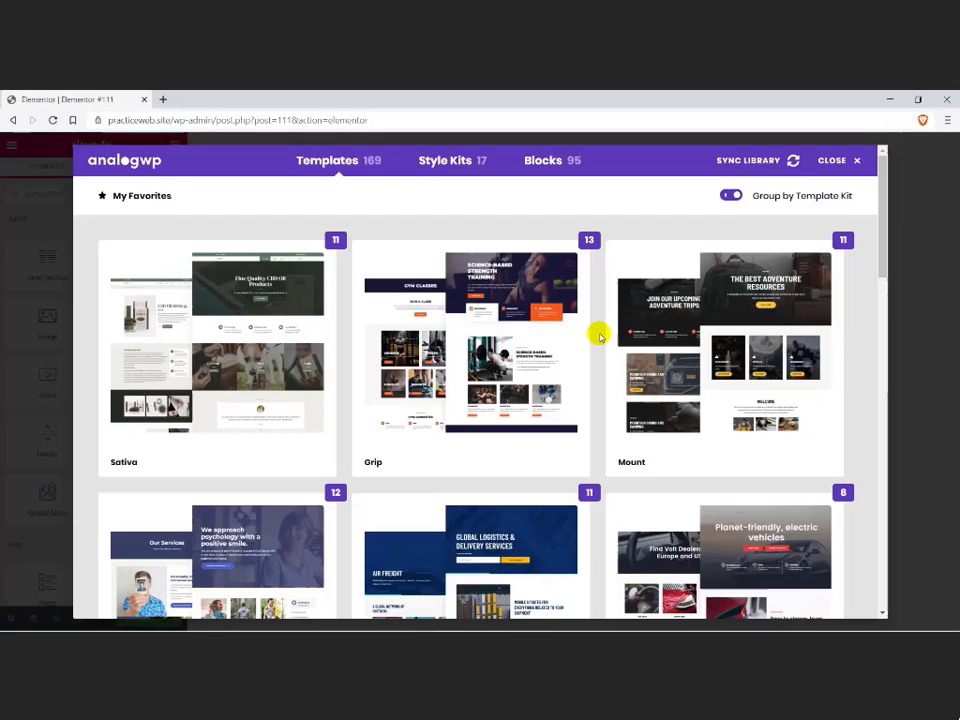
{"action": "scroll", "coordinate": [595, 345], "scroll_direction": "down", "scroll_amount": 5}
{"action": "left_click", "coordinate": [690, 352]}
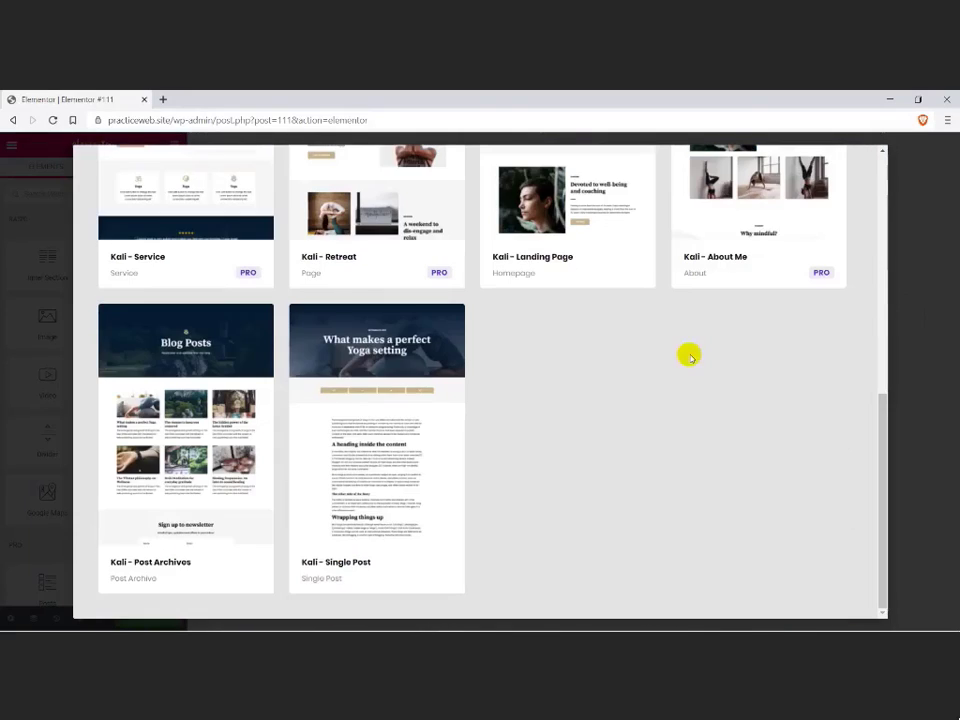
{"action": "scroll", "coordinate": [242, 242], "scroll_direction": "up", "scroll_amount": 2}
{"action": "left_click", "coordinate": [197, 266]}
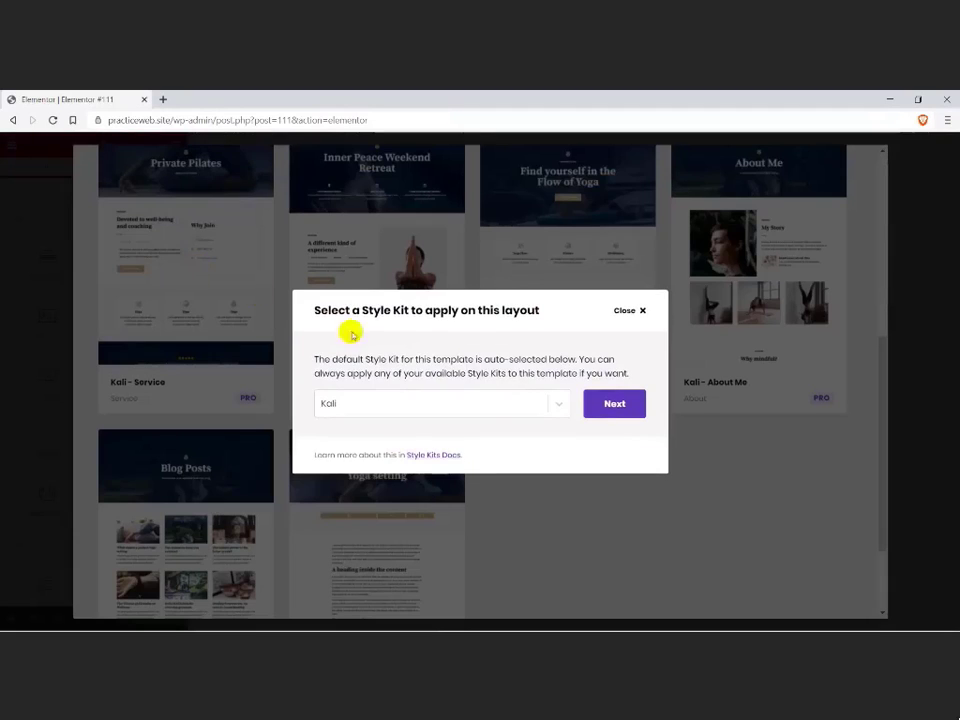
{"action": "left_click", "coordinate": [600, 403]}
{"action": "left_click", "coordinate": [600, 403]}
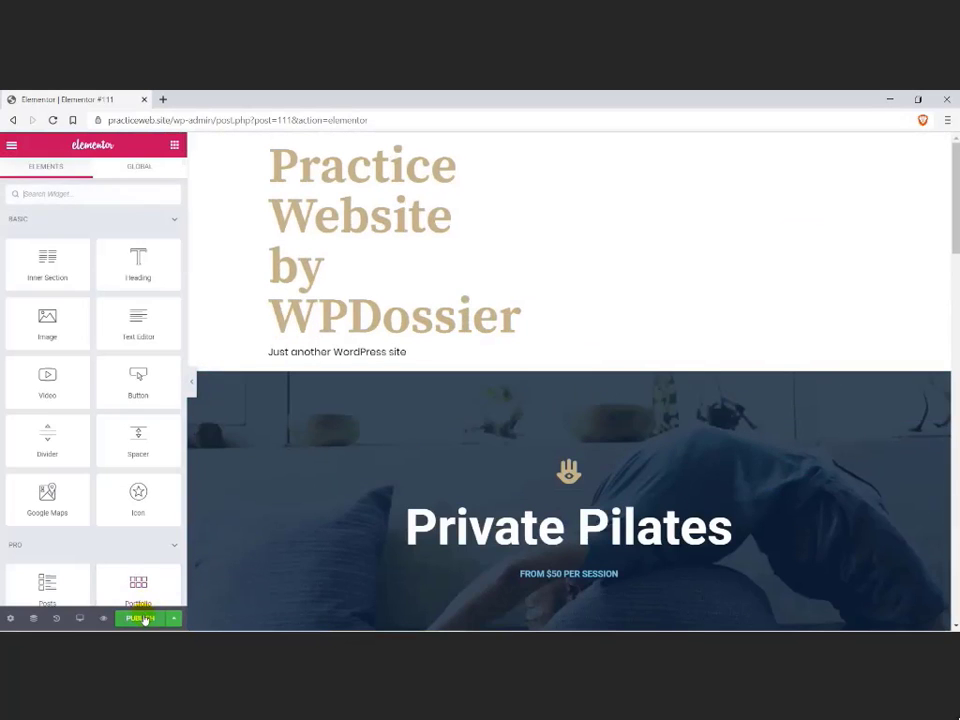
Step: Publish the Service page and open its live version
{"action": "left_click", "coordinate": [143, 619]}
{"action": "left_click", "coordinate": [143, 583]}
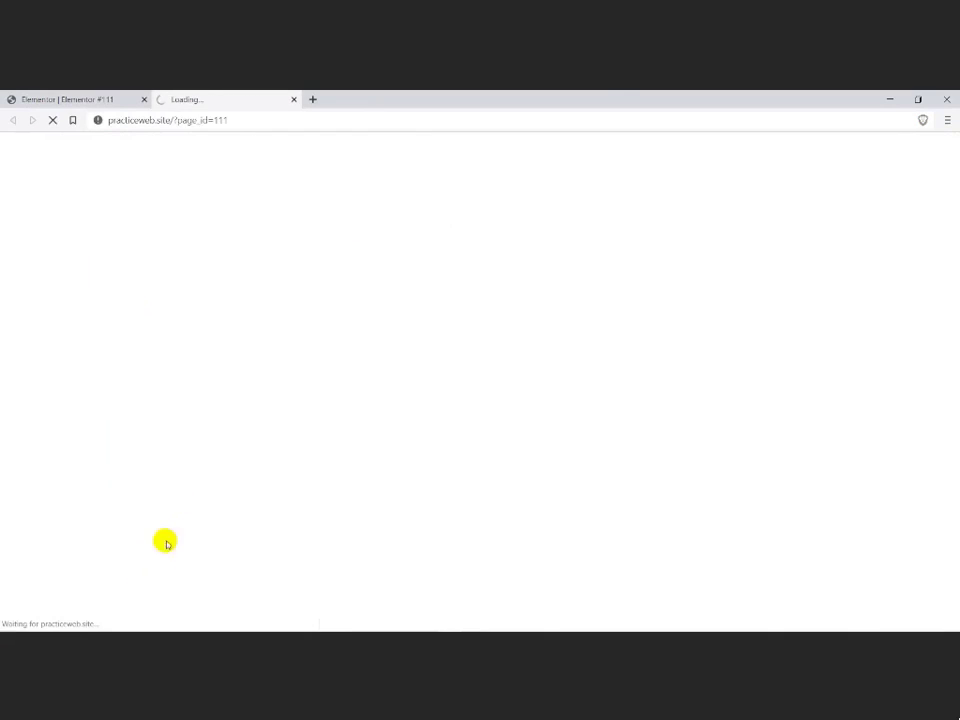
Step: Add another new page through Elementor's Finder from the live Service page
{"action": "left_click", "coordinate": [183, 432]}
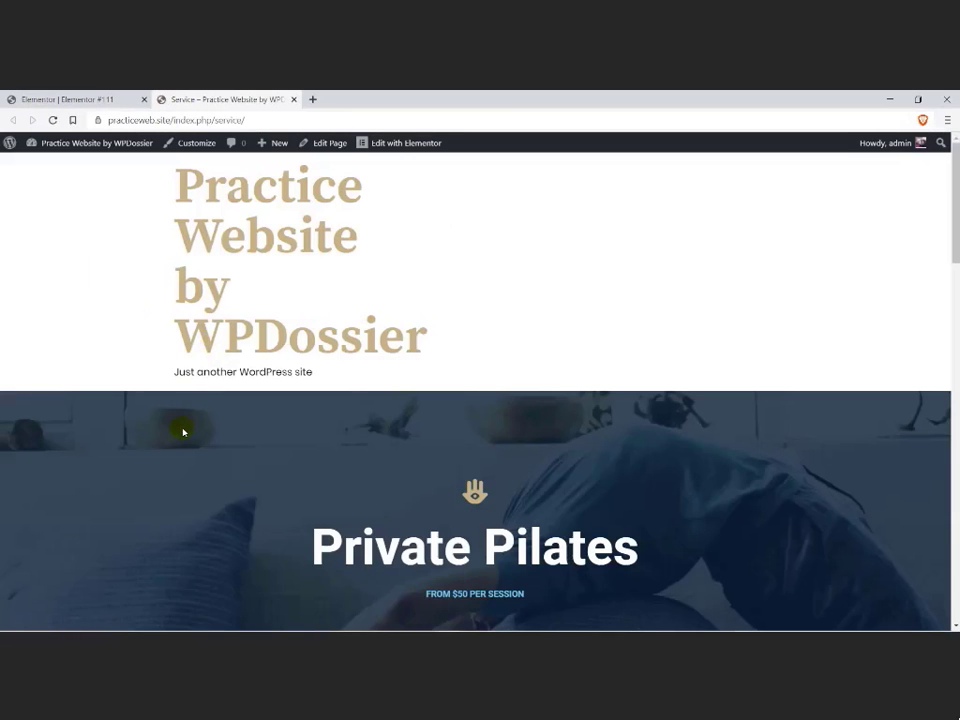
{"action": "key", "text": "ctrl+e"}
{"action": "type", "text": "new"}
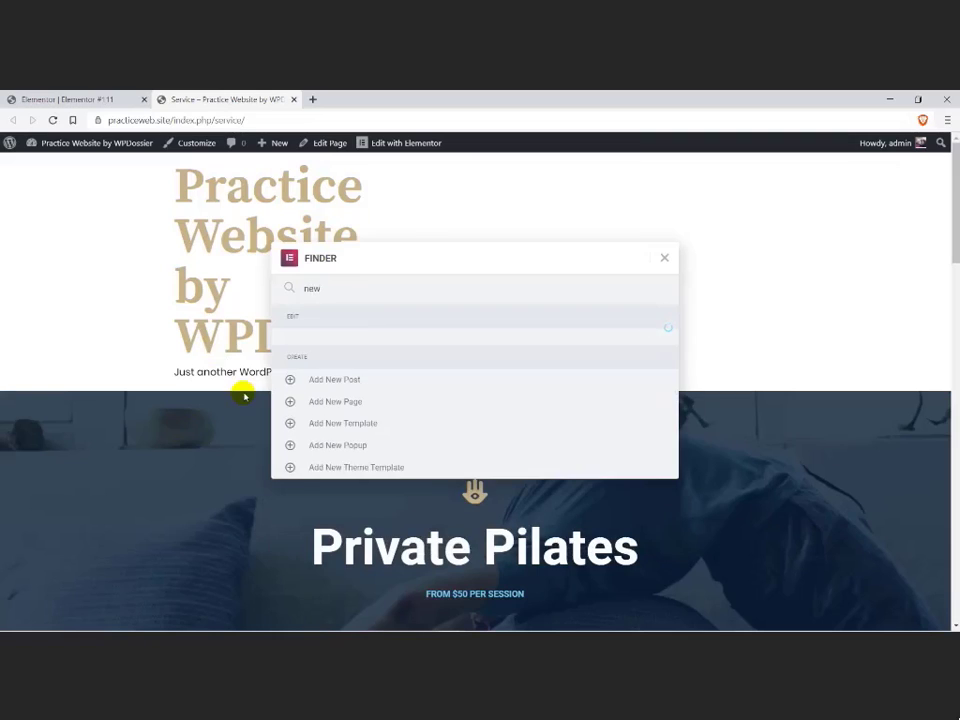
{"action": "left_click", "coordinate": [317, 366]}
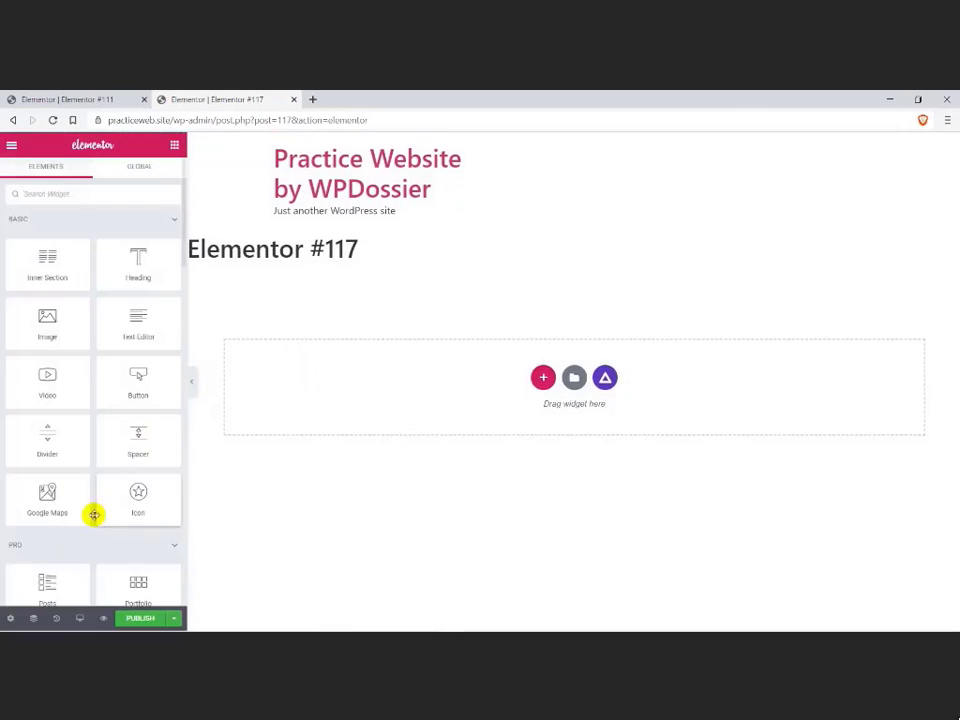
Step: Title the new page "Contact Us" and set its page layout to Elementor Full Width
{"action": "left_click", "coordinate": [12, 619]}
{"action": "left_click_drag", "start_coordinate": [70, 254], "coordinate": [11, 254]}
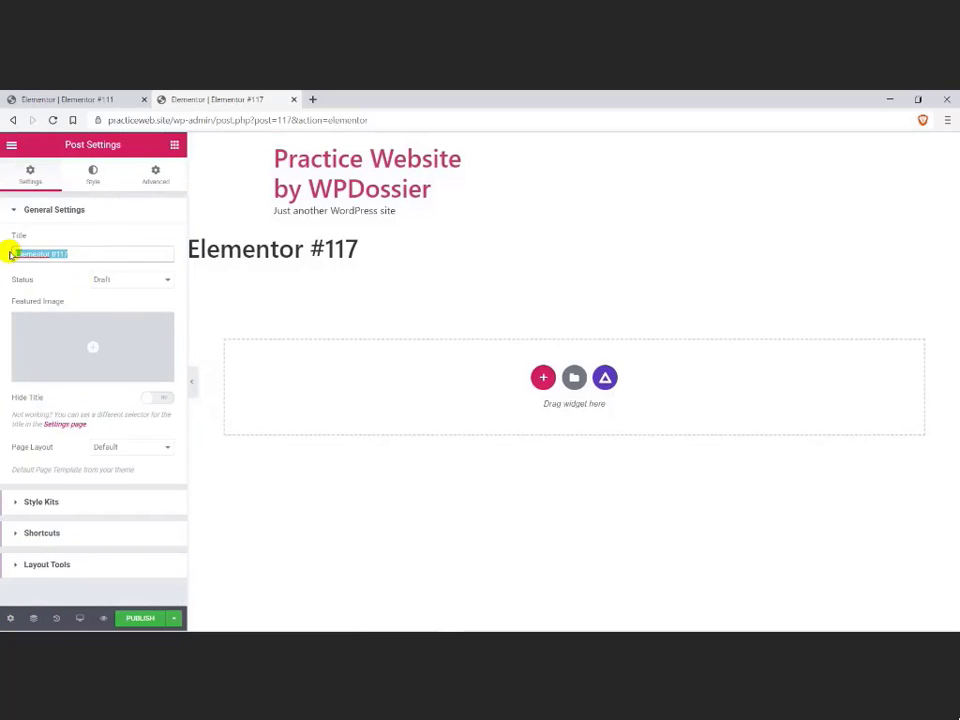
{"action": "type", "text": "Contact Us"}
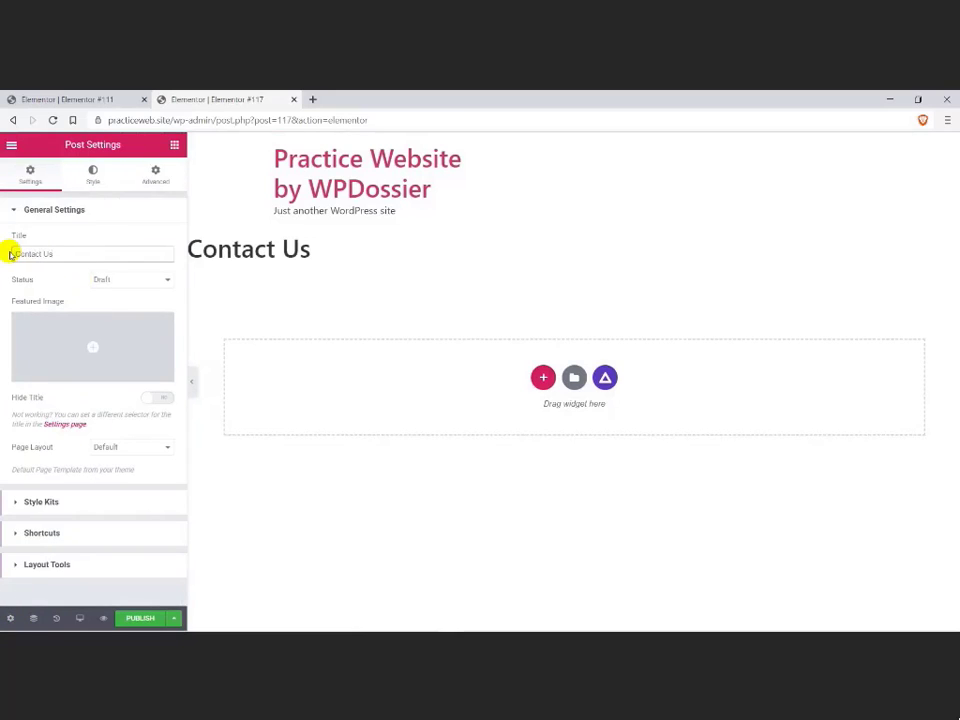
{"action": "left_click", "coordinate": [109, 447]}
{"action": "left_click", "coordinate": [118, 477]}
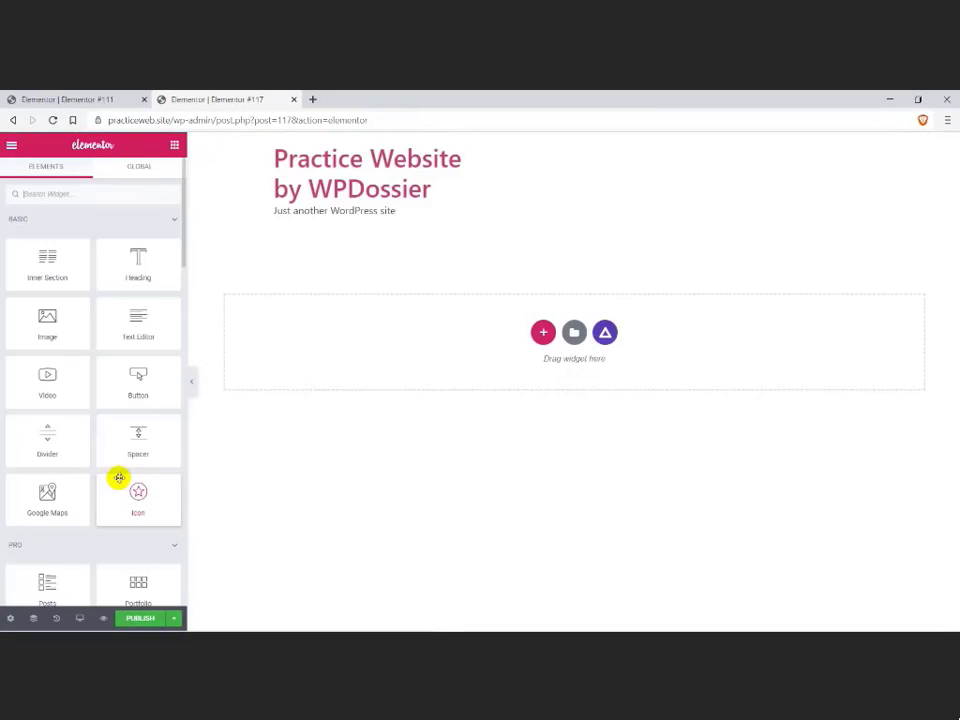
Step: Import the Kali - Contact template from the AnalogWP library into the Contact Us page
{"action": "left_click", "coordinate": [605, 333]}
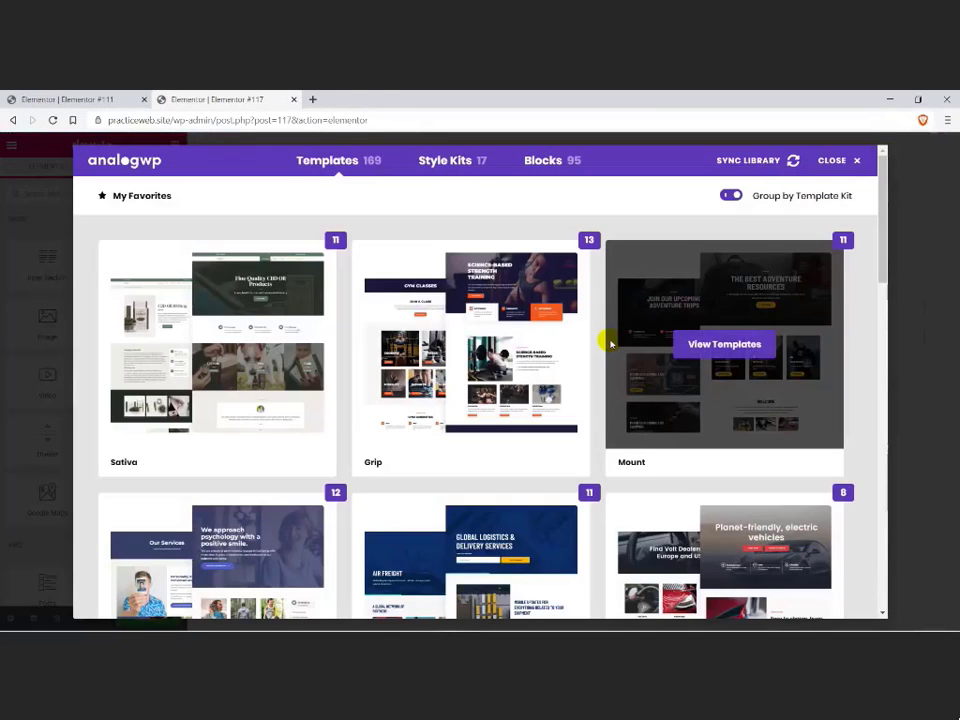
{"action": "scroll", "coordinate": [608, 338], "scroll_direction": "down", "scroll_amount": 5}
{"action": "left_click", "coordinate": [706, 411]}
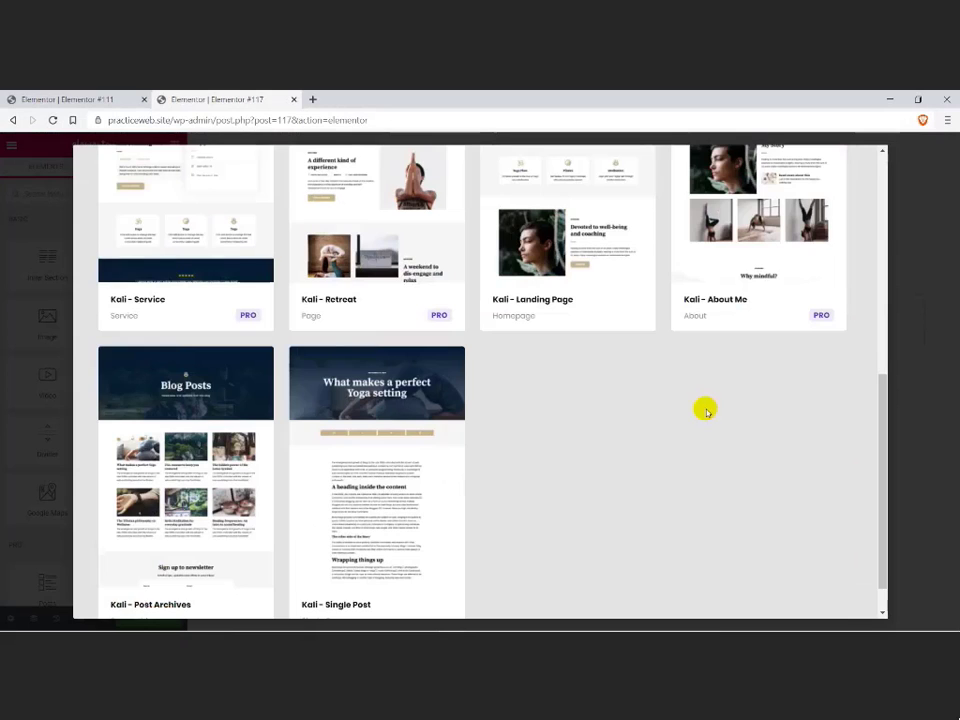
{"action": "scroll", "coordinate": [706, 411], "scroll_direction": "up", "scroll_amount": 5}
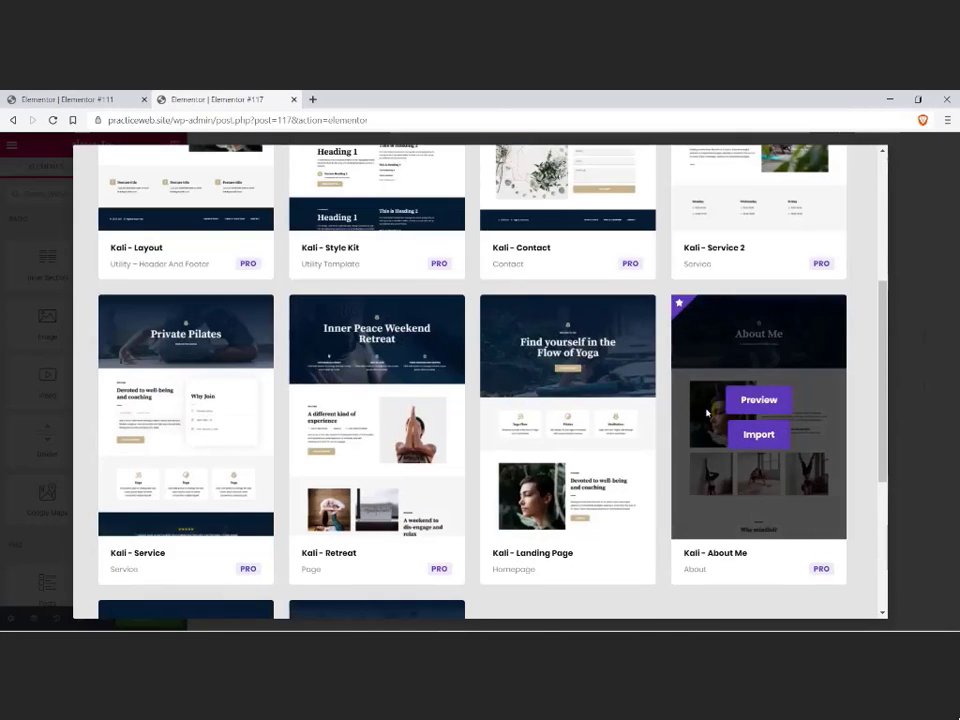
{"action": "left_click", "coordinate": [568, 262]}
{"action": "left_click", "coordinate": [619, 404]}
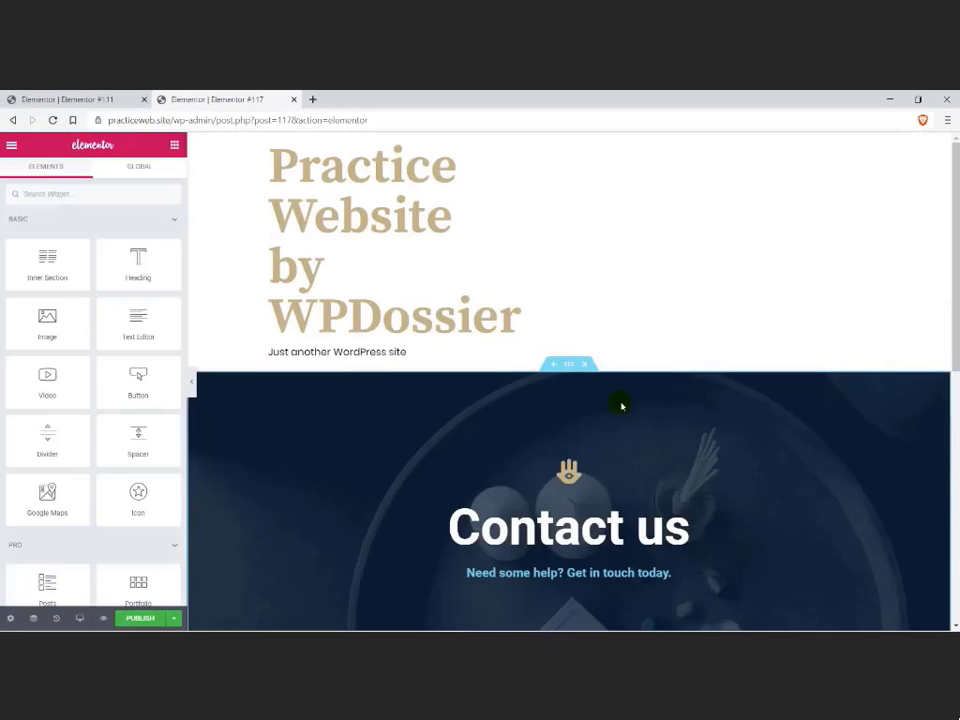
Step: Publish the Contact Us page and open its live version
{"action": "left_click", "coordinate": [146, 619]}
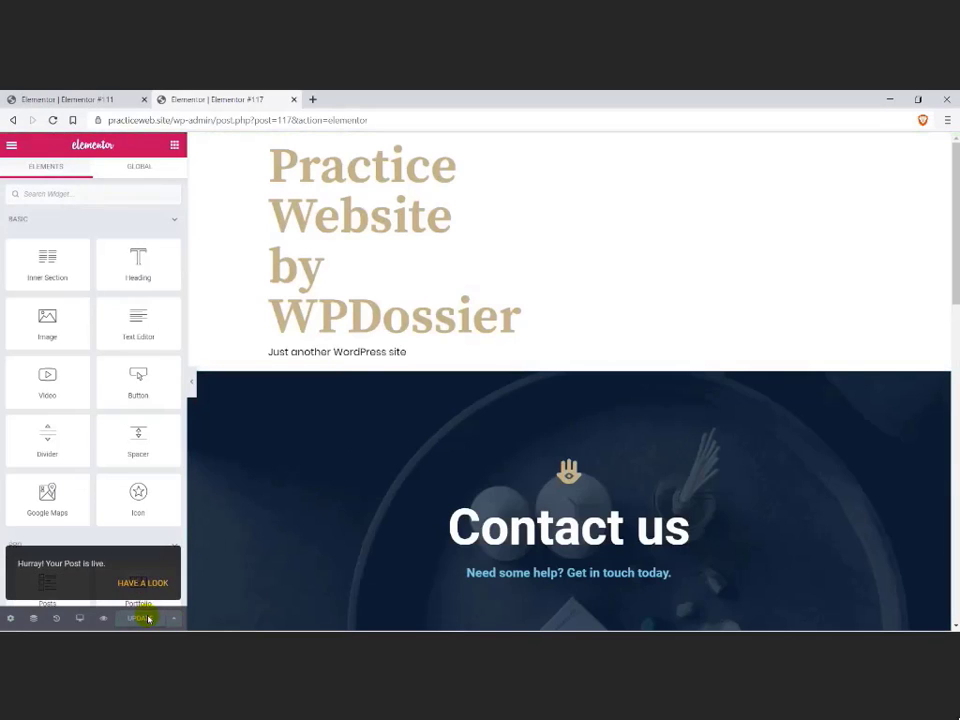
{"action": "left_click", "coordinate": [148, 582]}
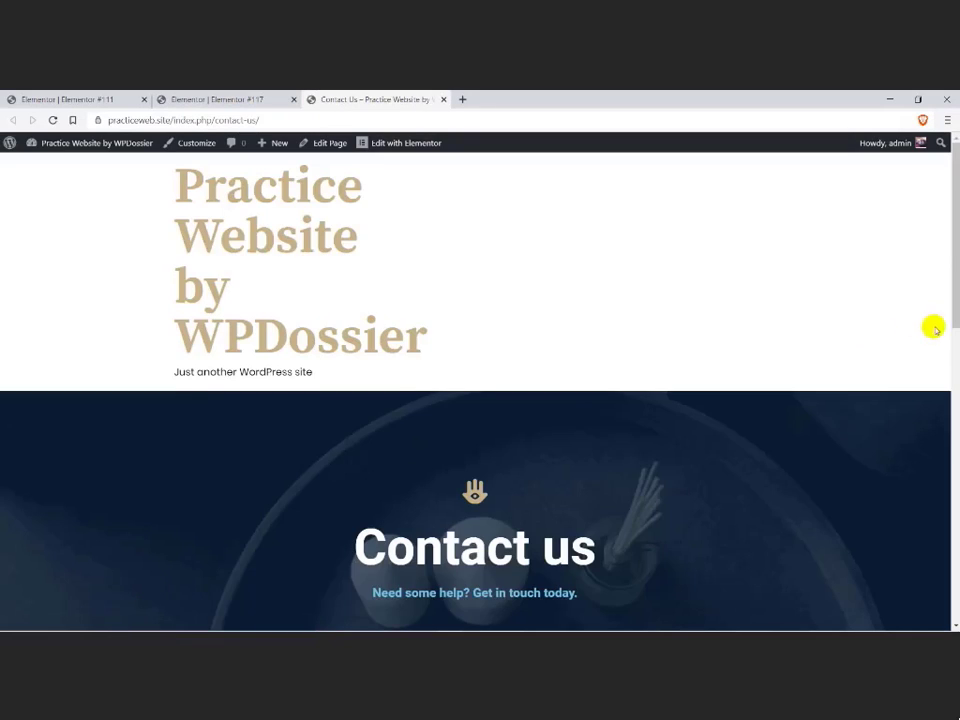
{"action": "mouse_move", "coordinate": [955, 326]}
{"action": "left_mouse_down"}
{"action": "mouse_move", "coordinate": [957, 505]}
{"action": "mouse_move", "coordinate": [957, 320]}
{"action": "left_mouse_up"}
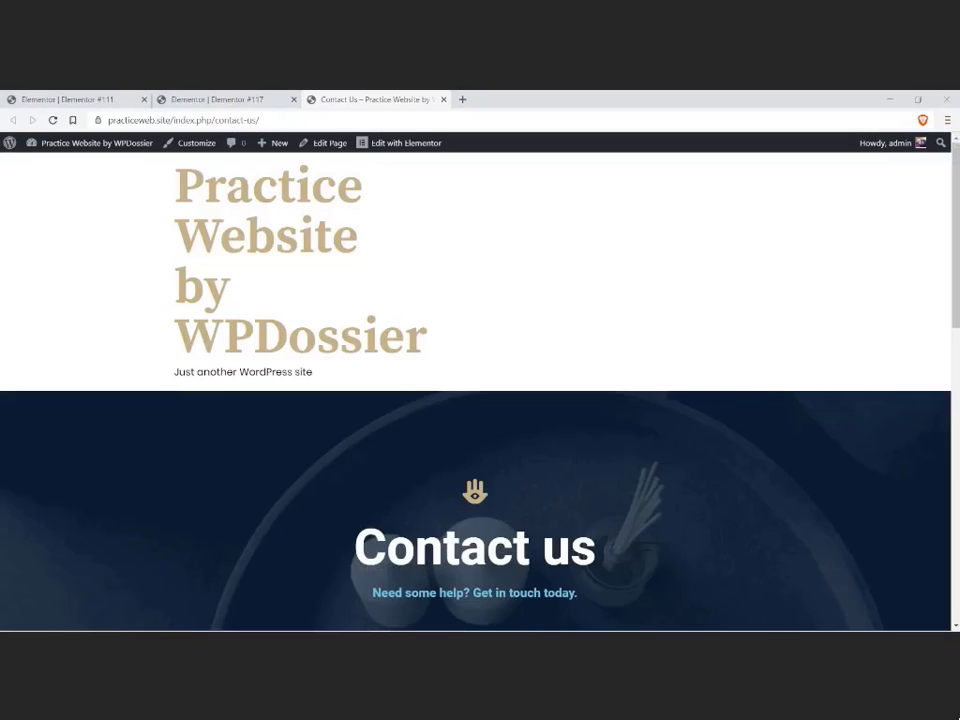
Step: Go to the WordPress dashboard through Elementor's Finder and open the list of all pages
{"action": "left_click", "coordinate": [481, 460]}
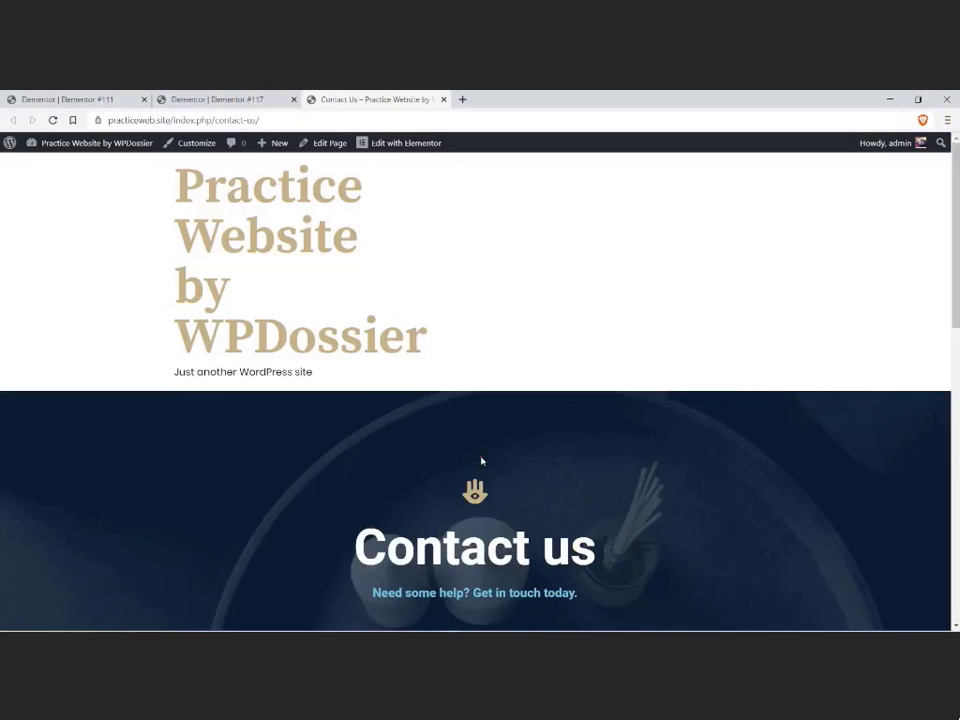
{"action": "key", "text": "ctrl+e"}
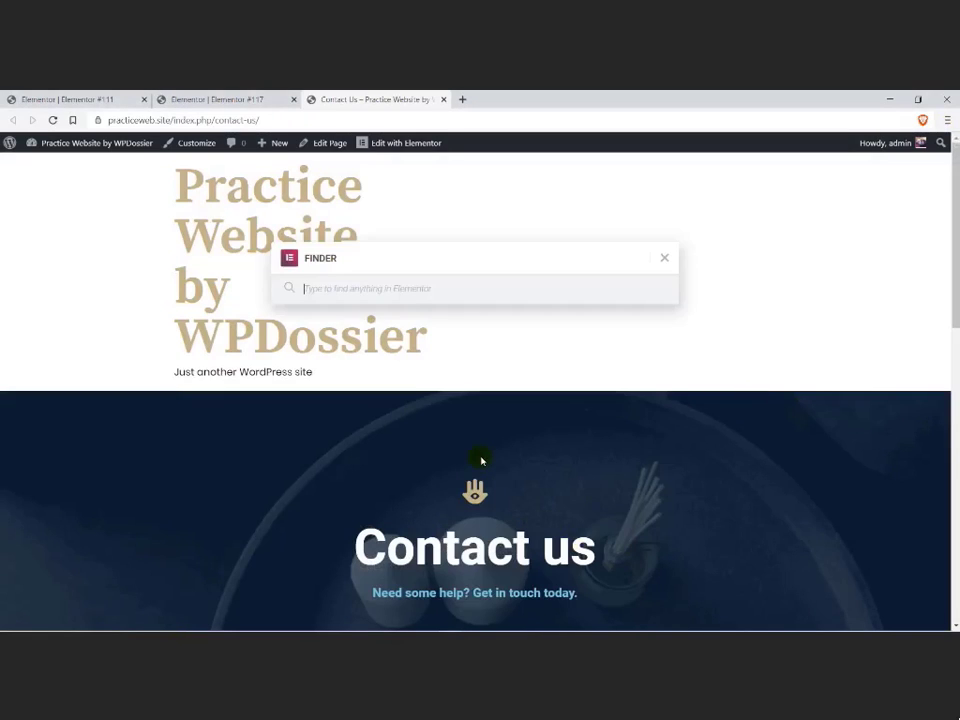
{"action": "type", "text": "dash"}
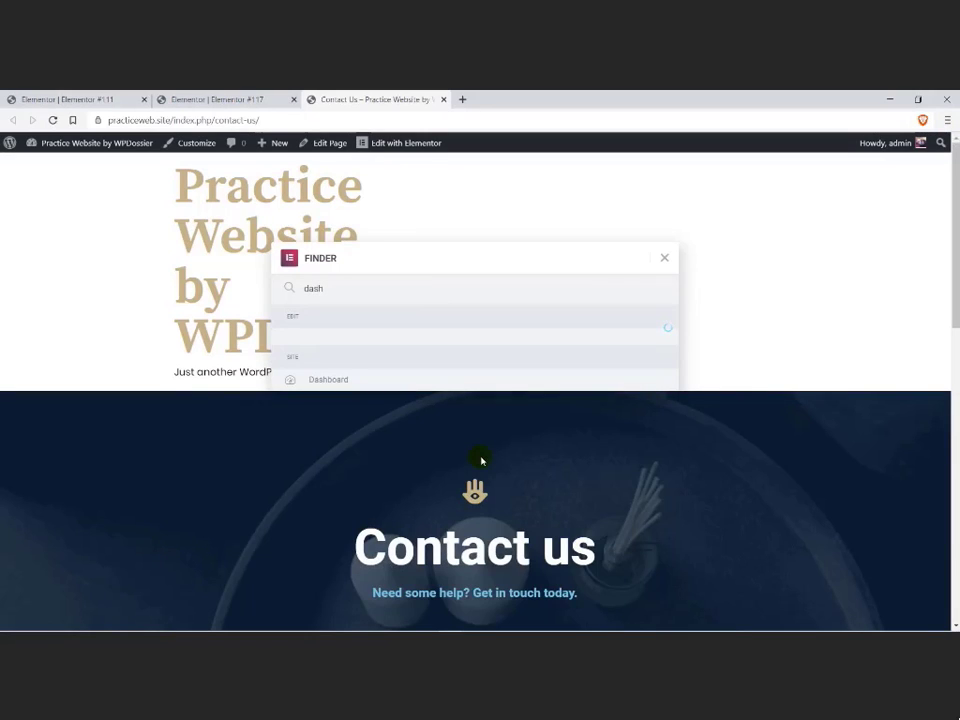
{"action": "left_click", "coordinate": [320, 343]}
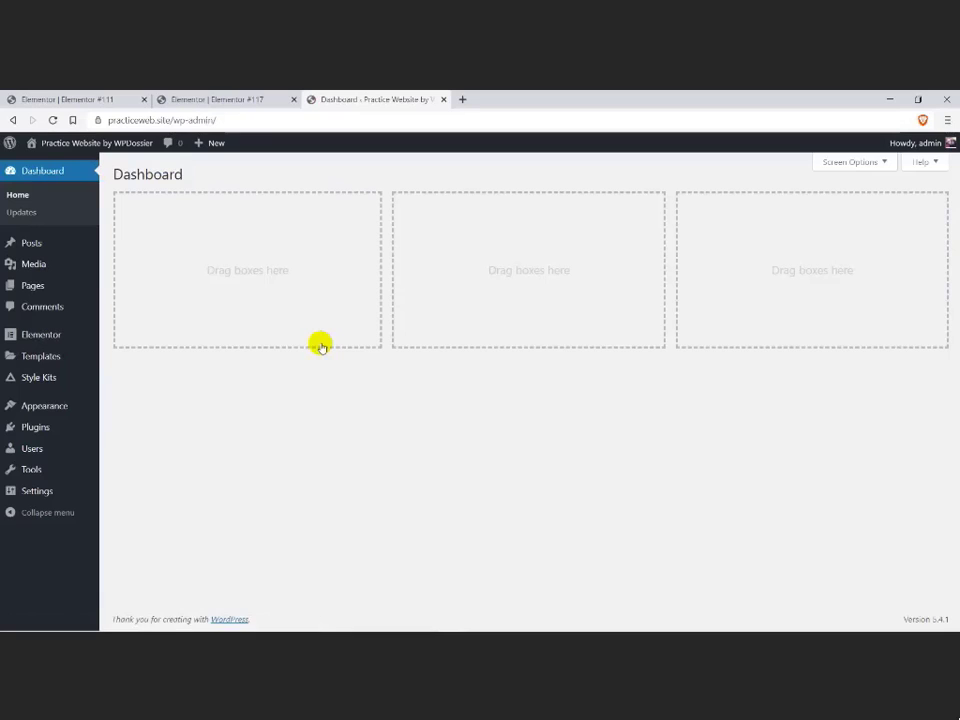
{"action": "left_click", "coordinate": [35, 285]}
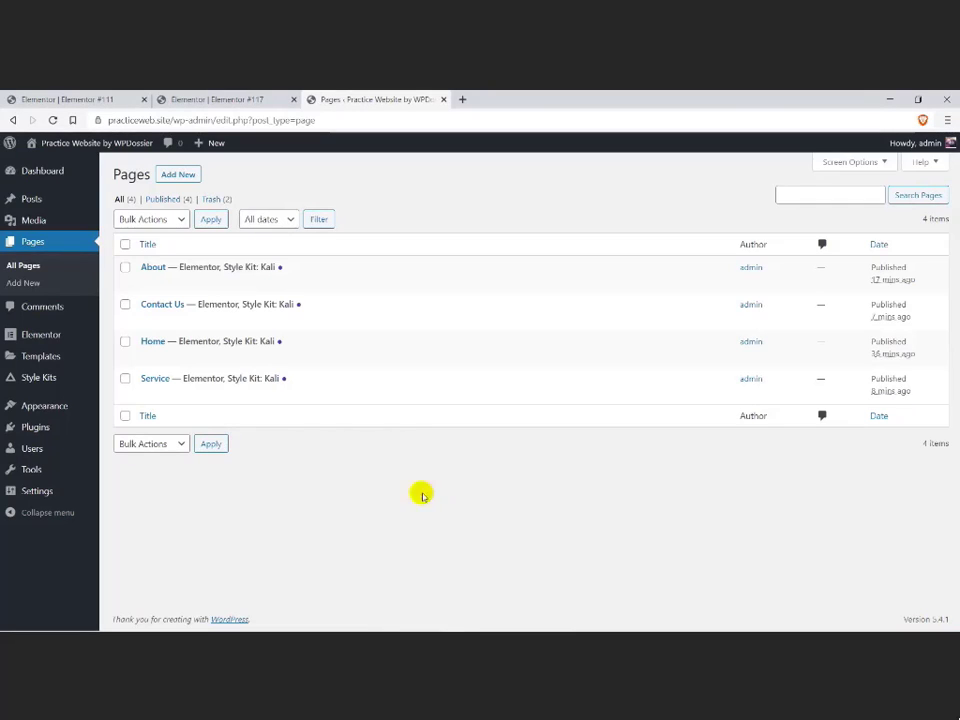
Step: In the Reading settings, make the homepage display the static page Home and save the changes
{"action": "mouse_move", "coordinate": [58, 493]}
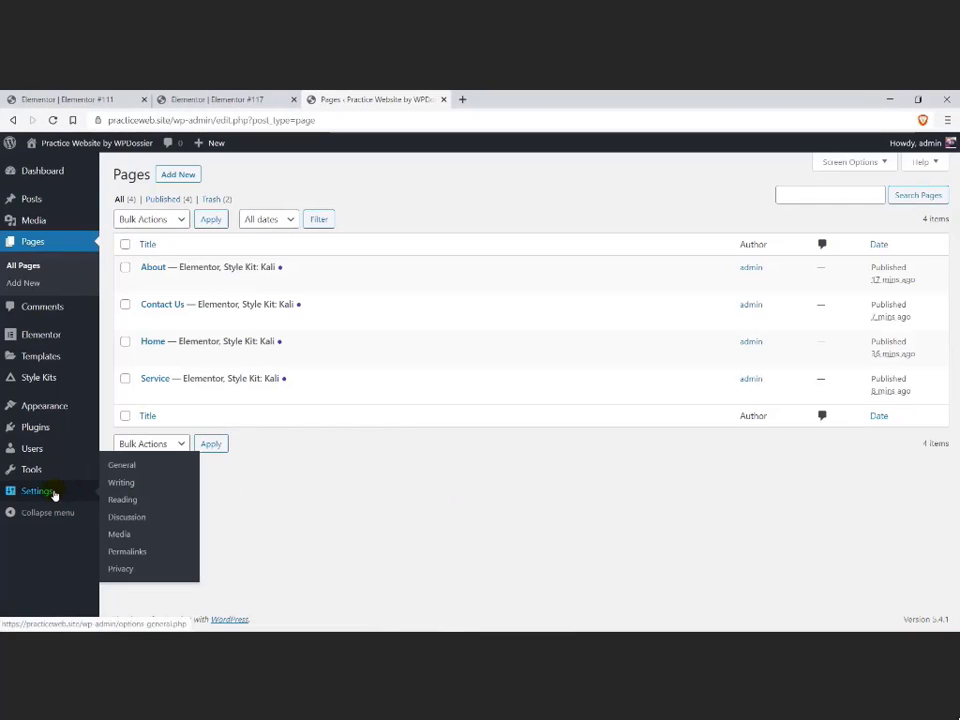
{"action": "left_click", "coordinate": [55, 493]}
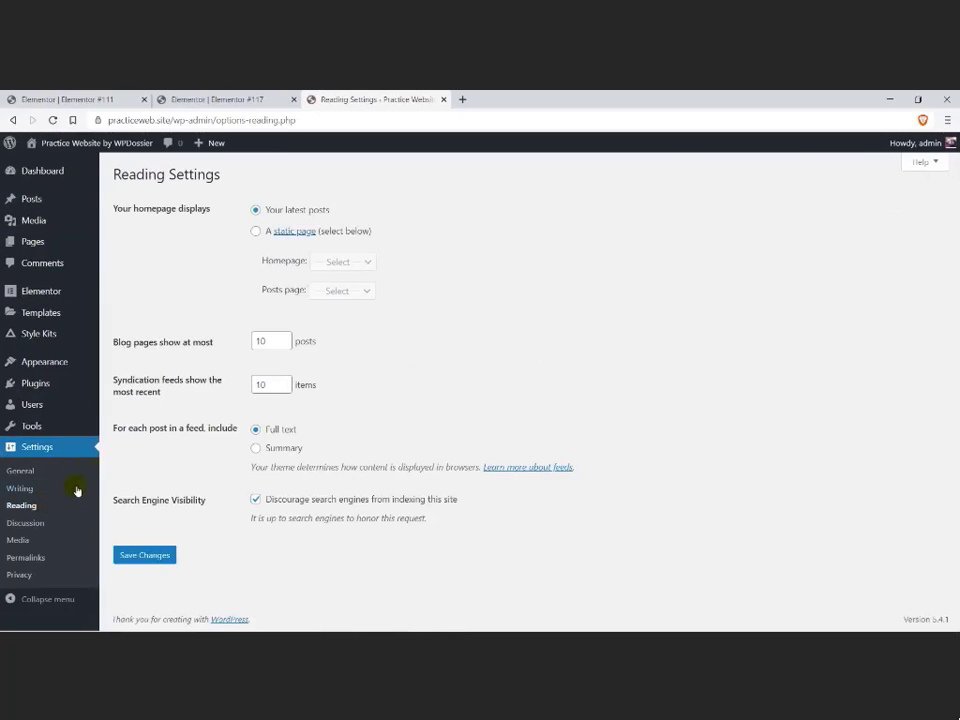
{"action": "left_click", "coordinate": [255, 231]}
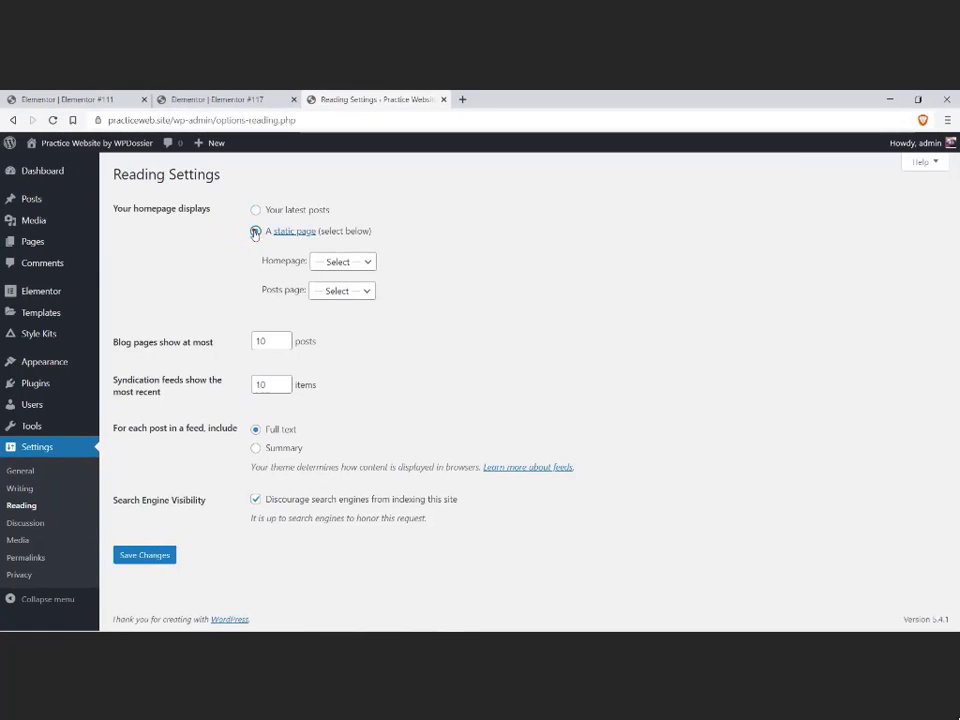
{"action": "left_click", "coordinate": [338, 262]}
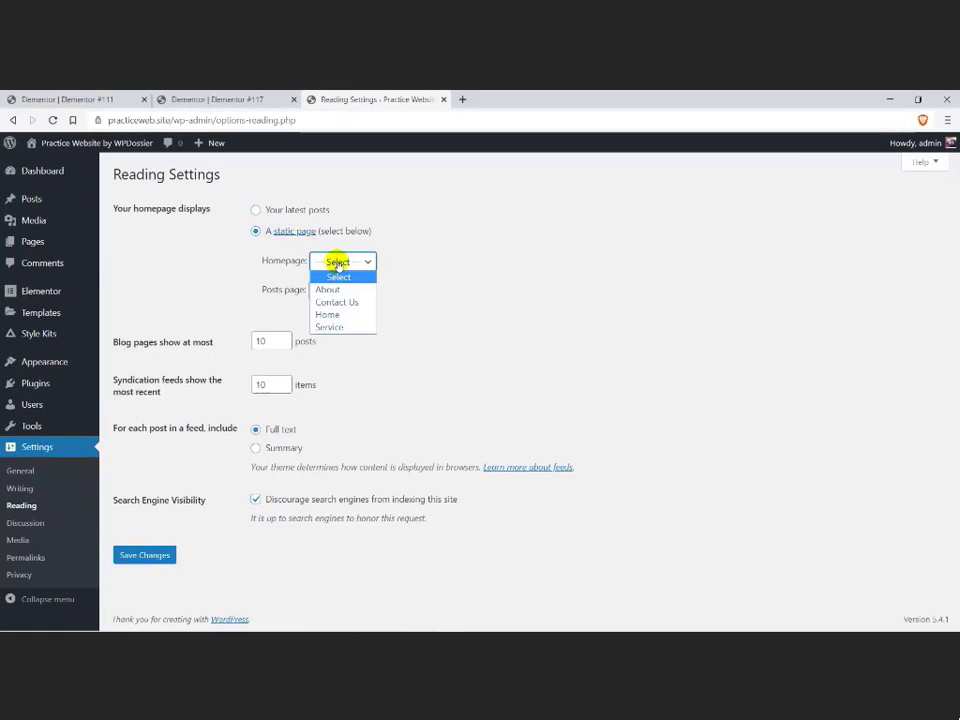
{"action": "left_click", "coordinate": [343, 316]}
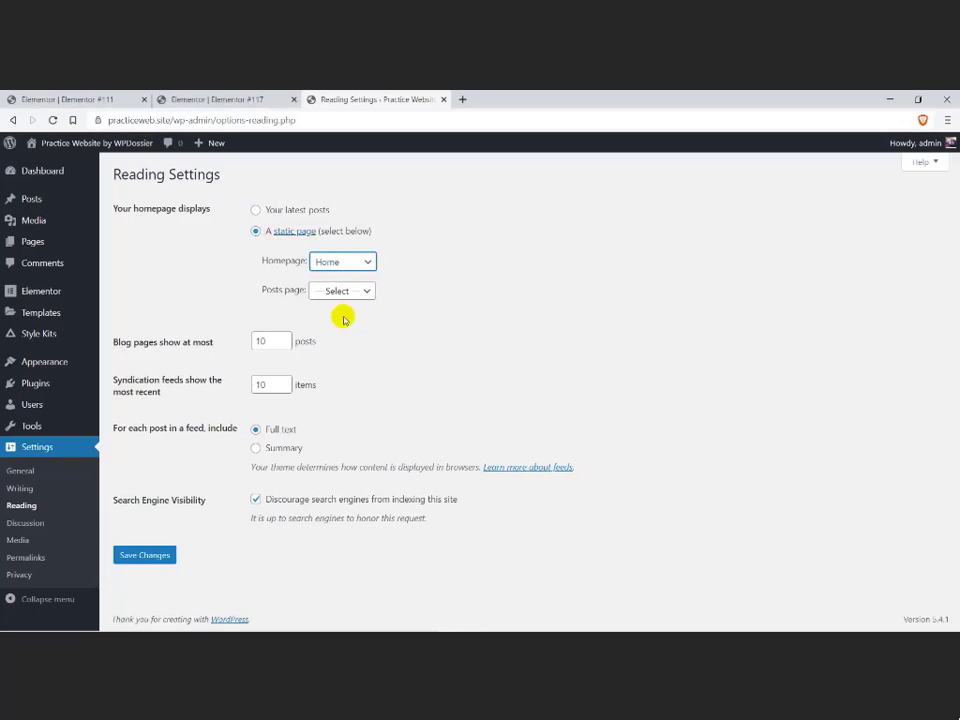
{"action": "left_click", "coordinate": [166, 554]}
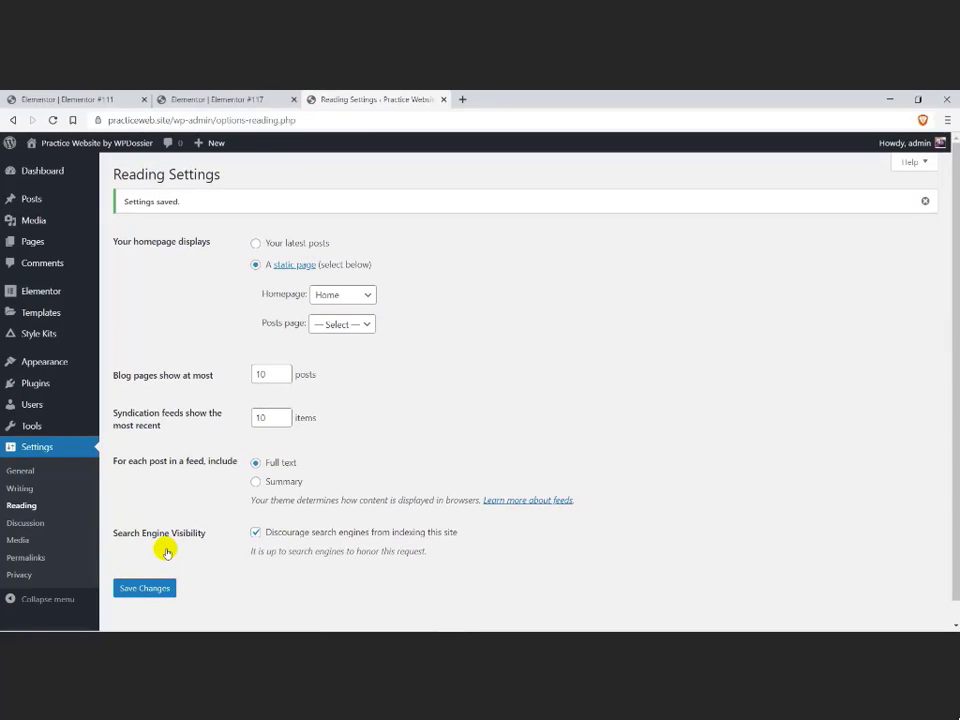
Step: Return to the list of pages and check the front-page label on the Home entry
{"action": "mouse_move", "coordinate": [44, 253]}
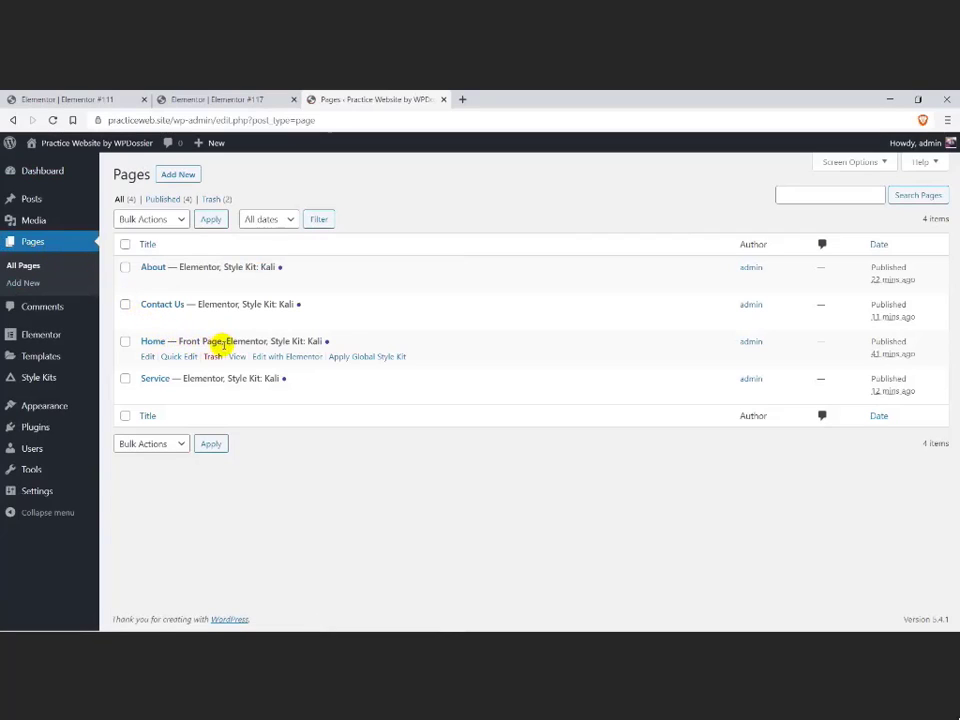
{"action": "left_click_drag", "start_coordinate": [222, 343], "coordinate": [178, 340]}
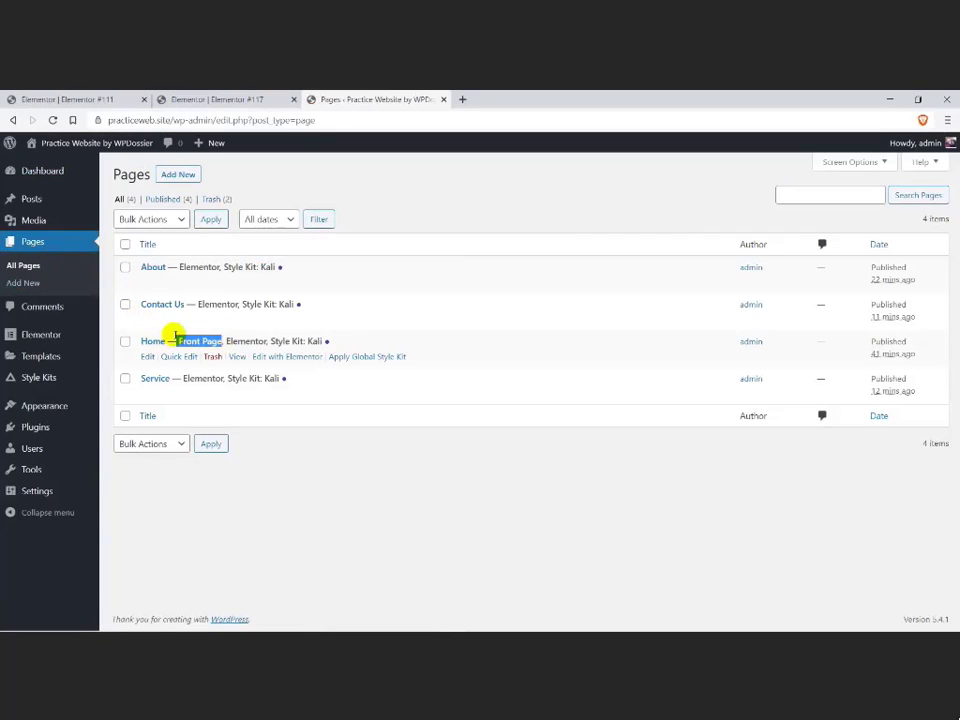
{"action": "left_click", "coordinate": [268, 438]}
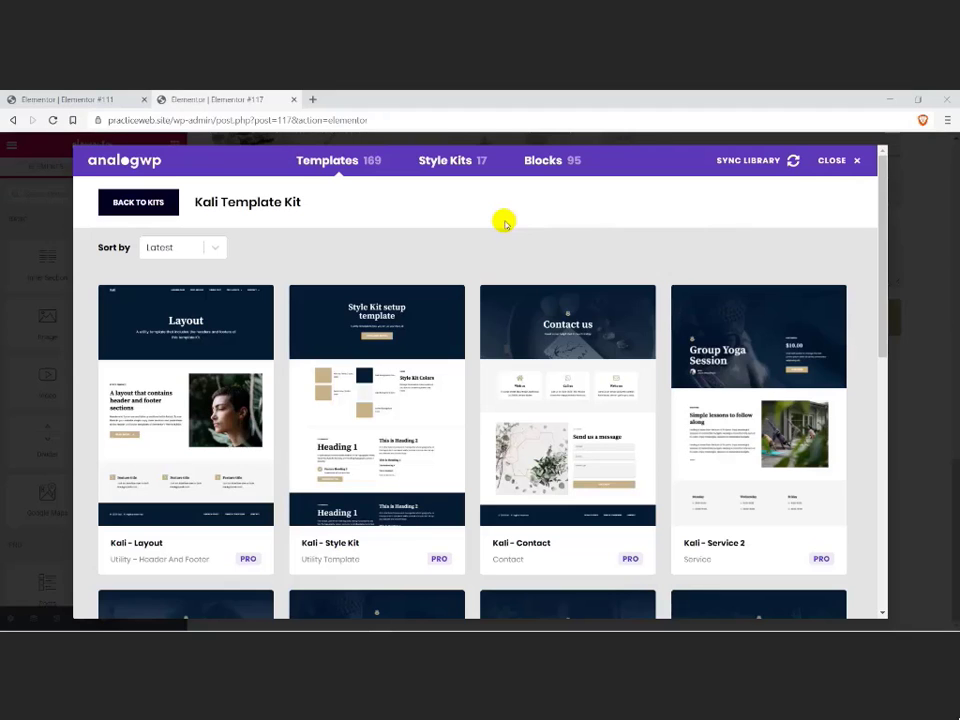
Step: Look through all the templates of the Kali Template Kit in the AnalogWP library, including the header/footer, archive and single post ones
{"action": "scroll", "coordinate": [82, 298], "scroll_direction": "down", "scroll_amount": 2}
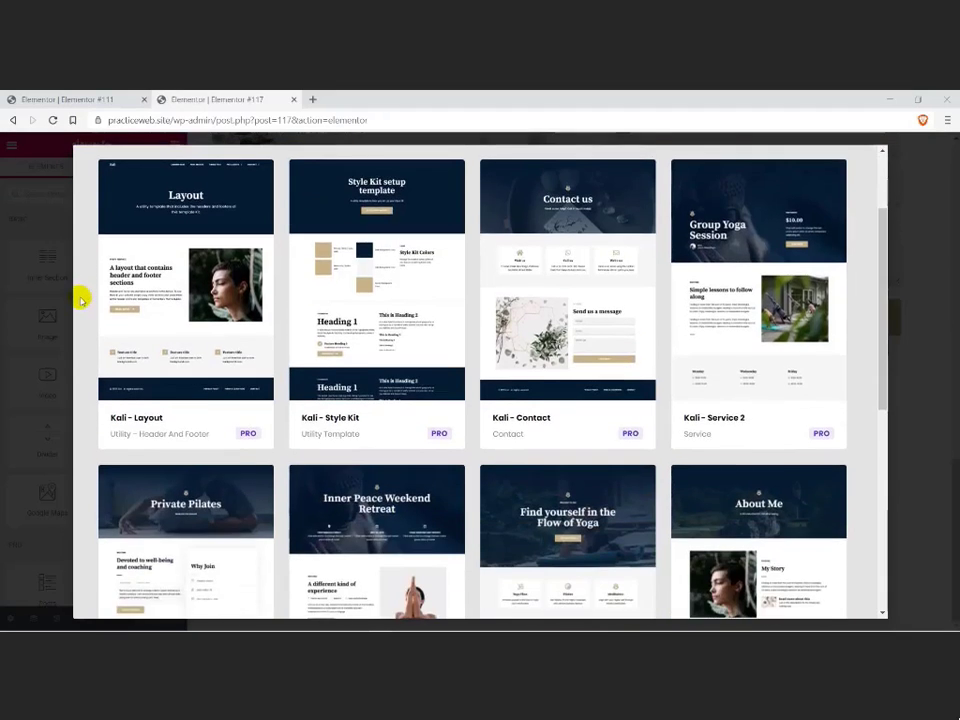
{"action": "scroll", "coordinate": [80, 302], "scroll_direction": "down", "scroll_amount": 2}
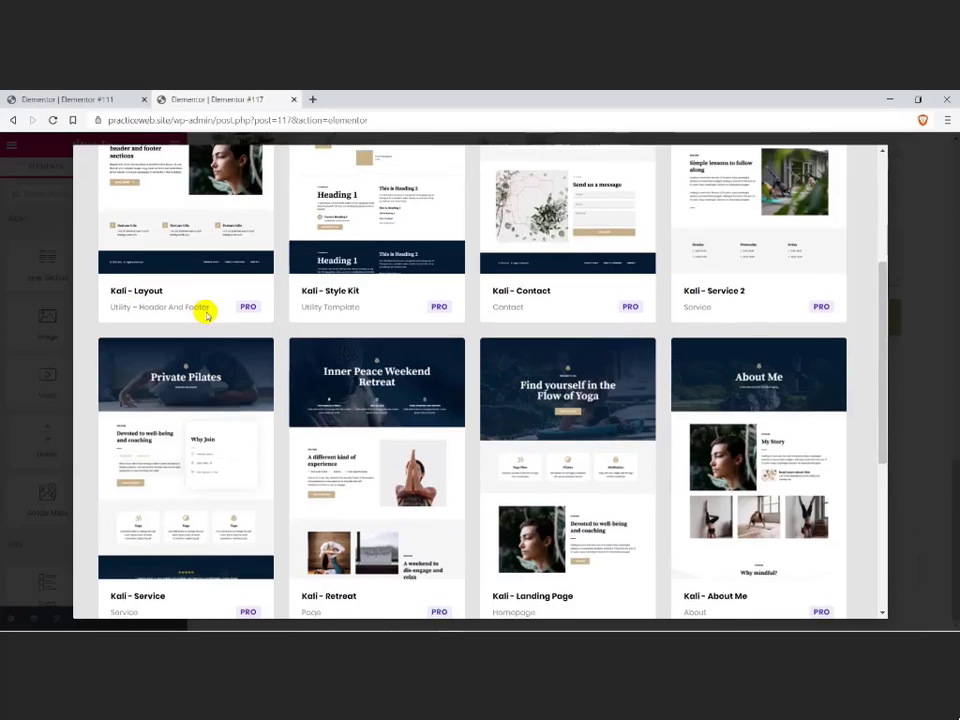
{"action": "scroll", "coordinate": [205, 315], "scroll_direction": "down", "scroll_amount": 2}
{"action": "scroll", "coordinate": [207, 317], "scroll_direction": "down", "scroll_amount": 2}
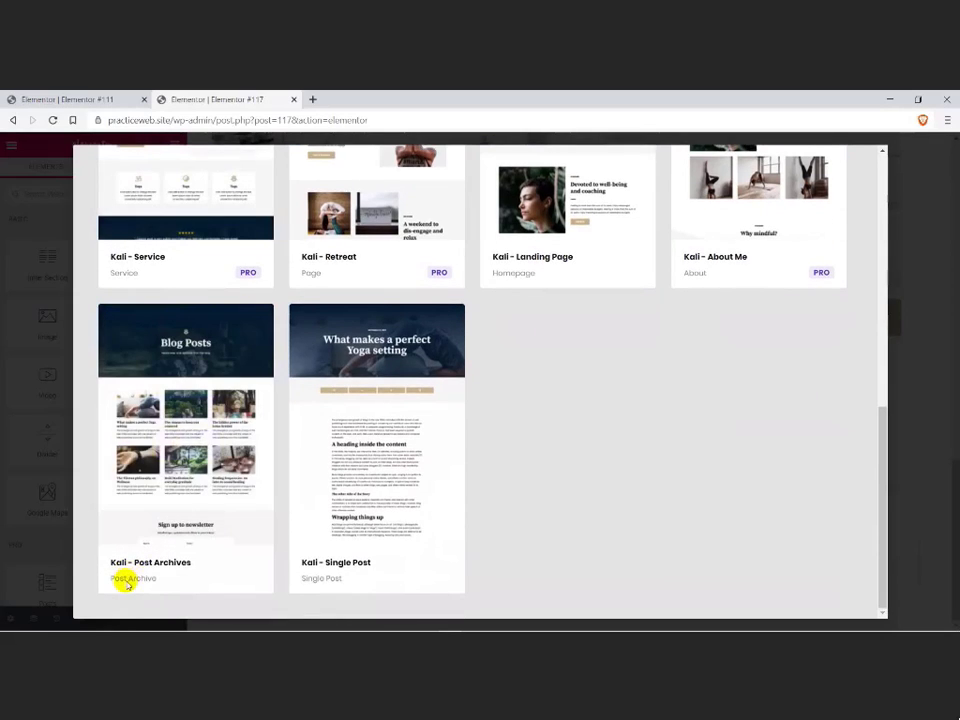
{"action": "mouse_move", "coordinate": [398, 494]}
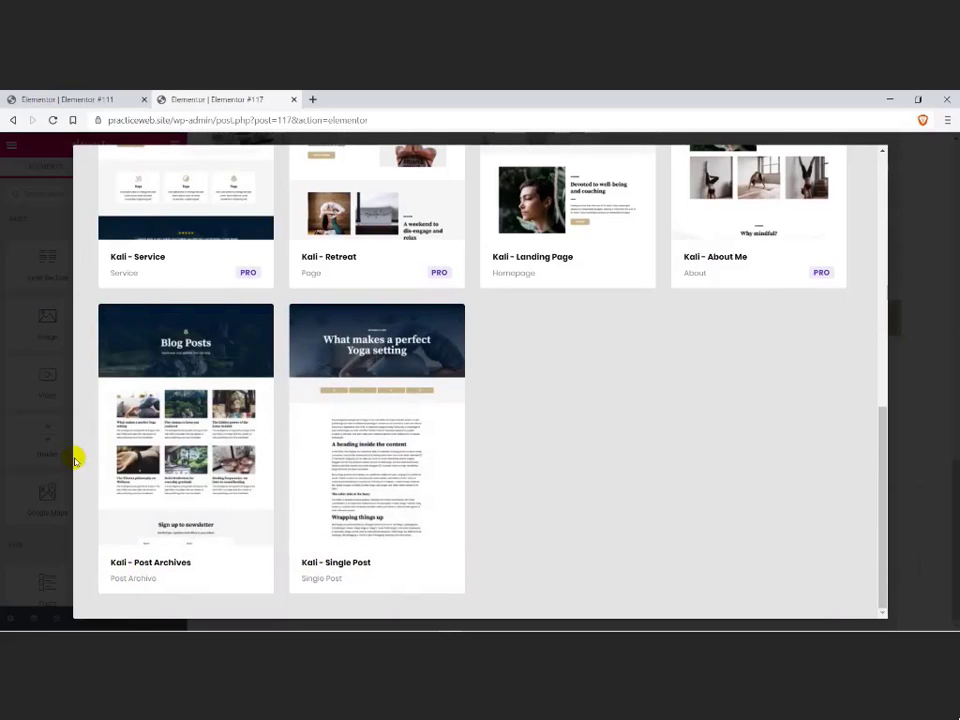
{"action": "scroll", "coordinate": [74, 460], "scroll_direction": "up", "scroll_amount": 6}
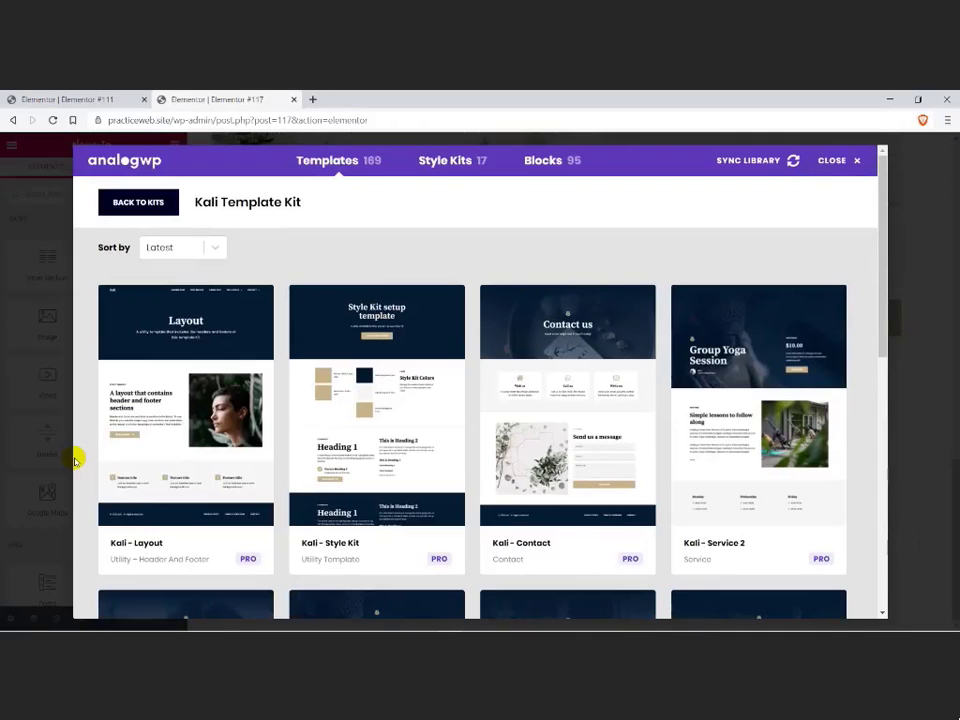
Step: Preview the Kali - Layout template, look over its header and sections, and return to the template library
{"action": "mouse_move", "coordinate": [131, 454]}
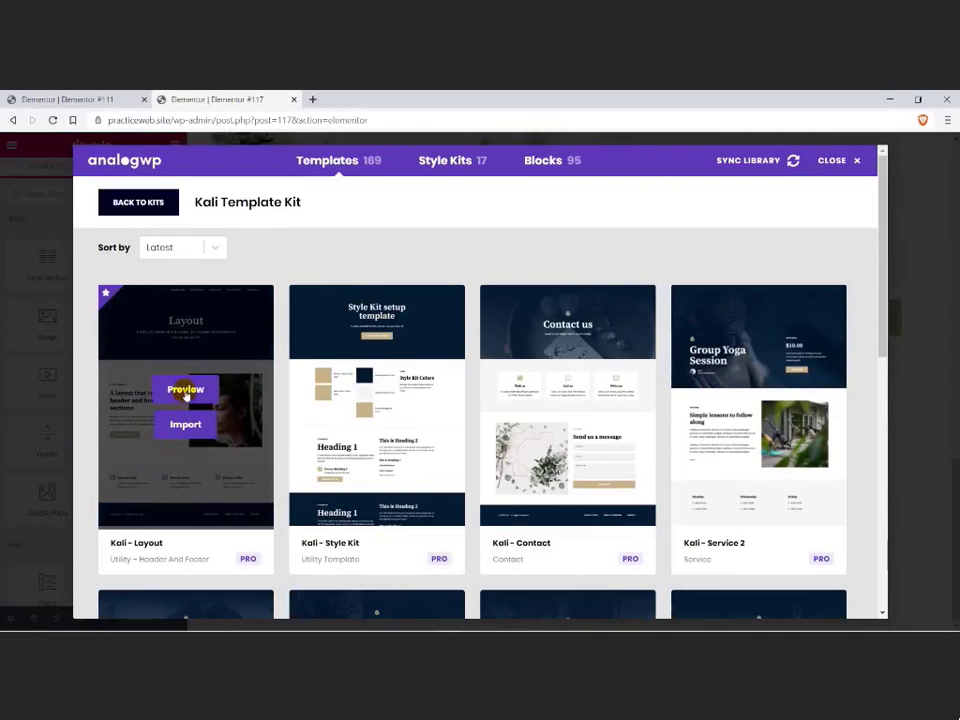
{"action": "left_click", "coordinate": [185, 392]}
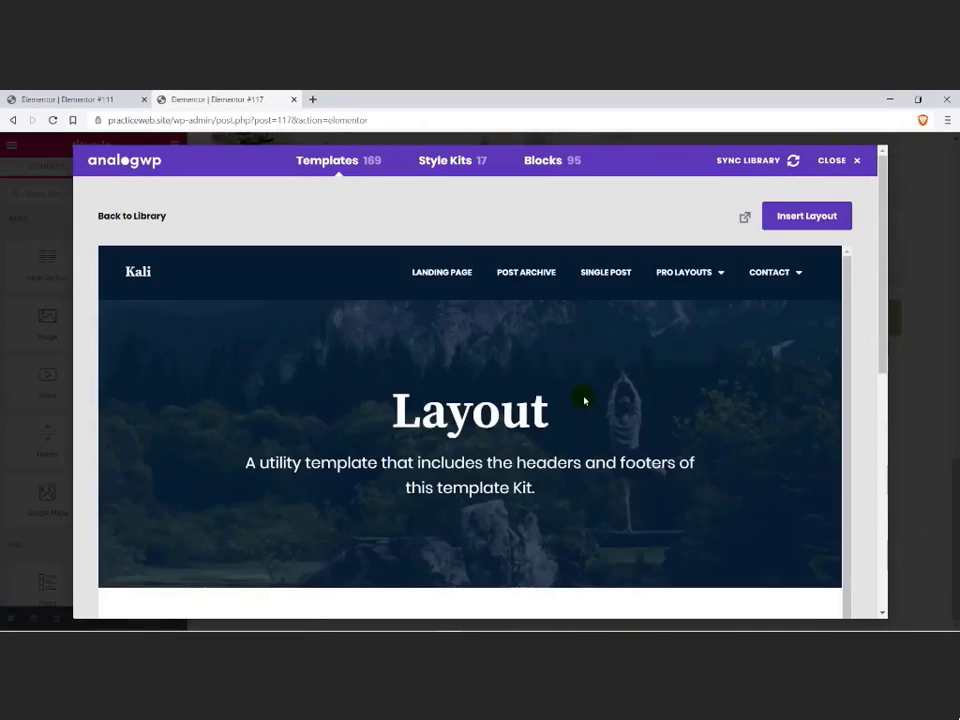
{"action": "scroll", "coordinate": [585, 400], "scroll_direction": "down", "scroll_amount": 2}
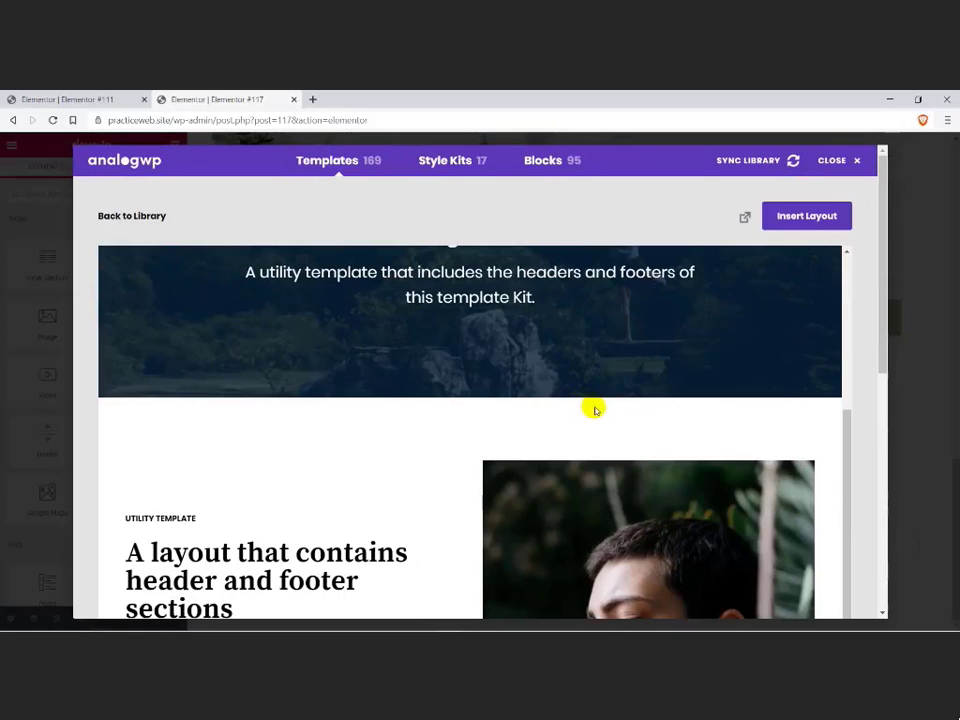
{"action": "left_click_drag", "start_coordinate": [874, 366], "coordinate": [894, 346]}
{"action": "scroll", "coordinate": [446, 377], "scroll_direction": "up", "scroll_amount": 2}
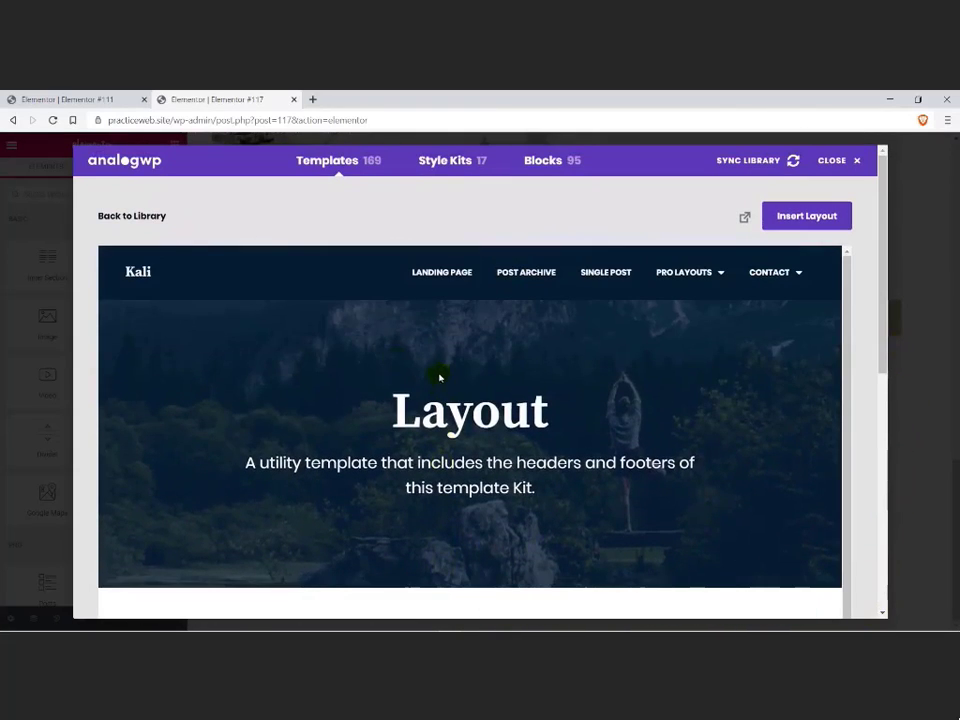
{"action": "left_click", "coordinate": [144, 220]}
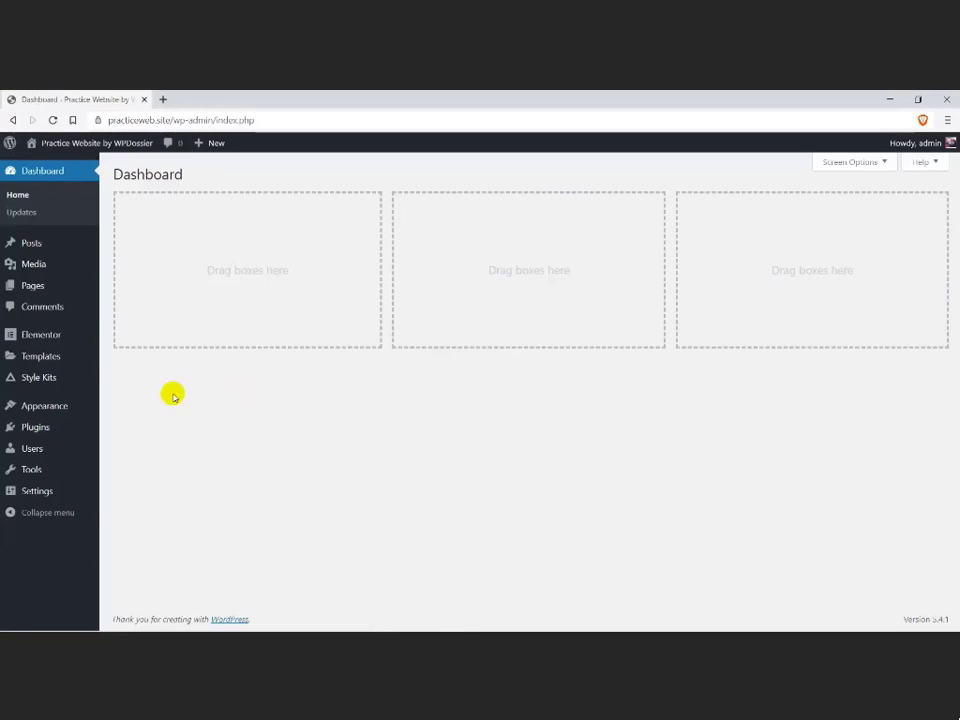
Step: In the Theme Builder, create a new template of type Header named "header"
{"action": "mouse_move", "coordinate": [58, 355]}
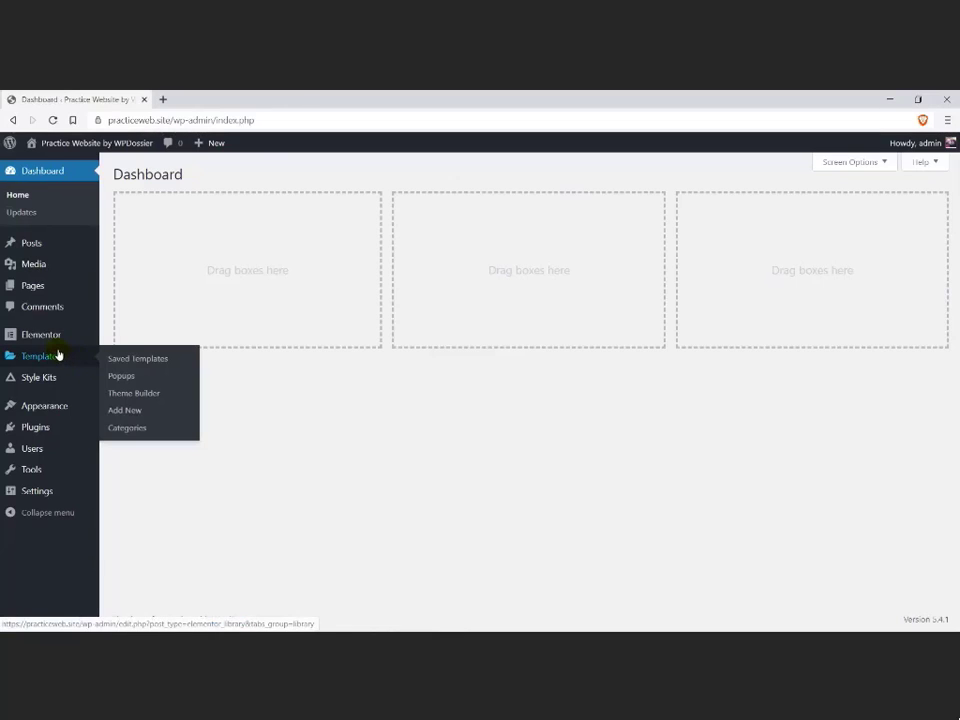
{"action": "left_click", "coordinate": [143, 394]}
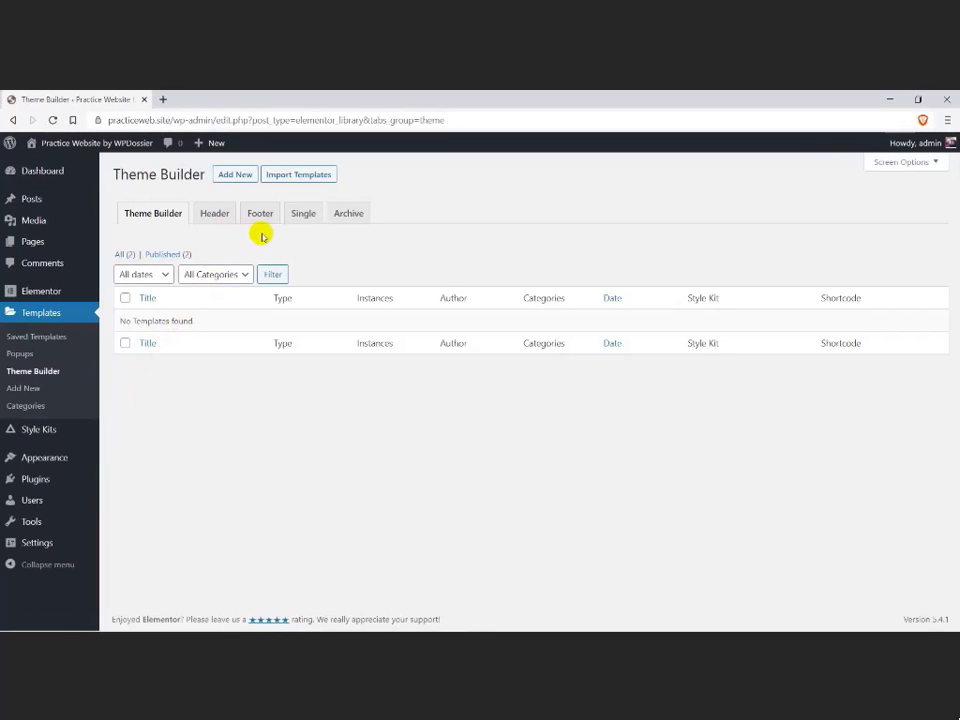
{"action": "left_click", "coordinate": [216, 214]}
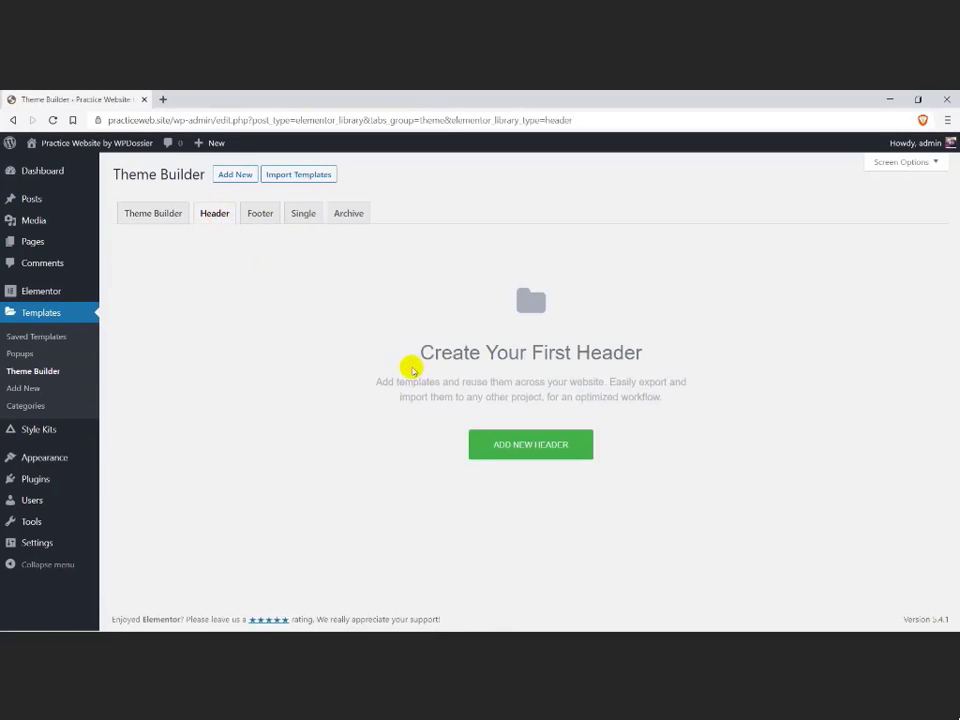
{"action": "left_click", "coordinate": [533, 448]}
{"action": "left_click", "coordinate": [531, 446]}
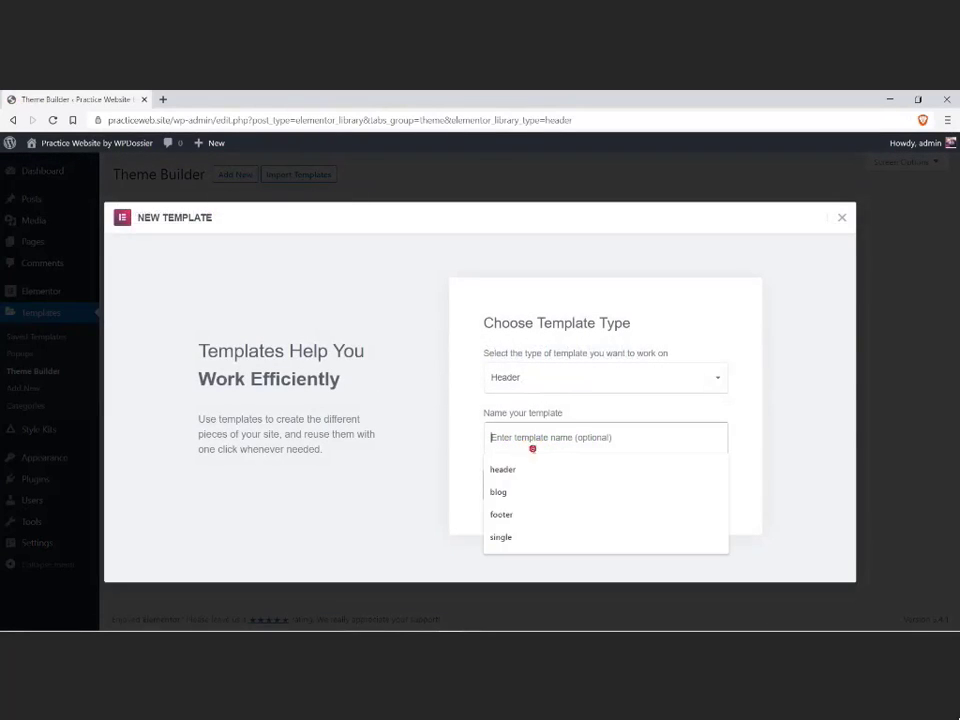
{"action": "left_click", "coordinate": [531, 469]}
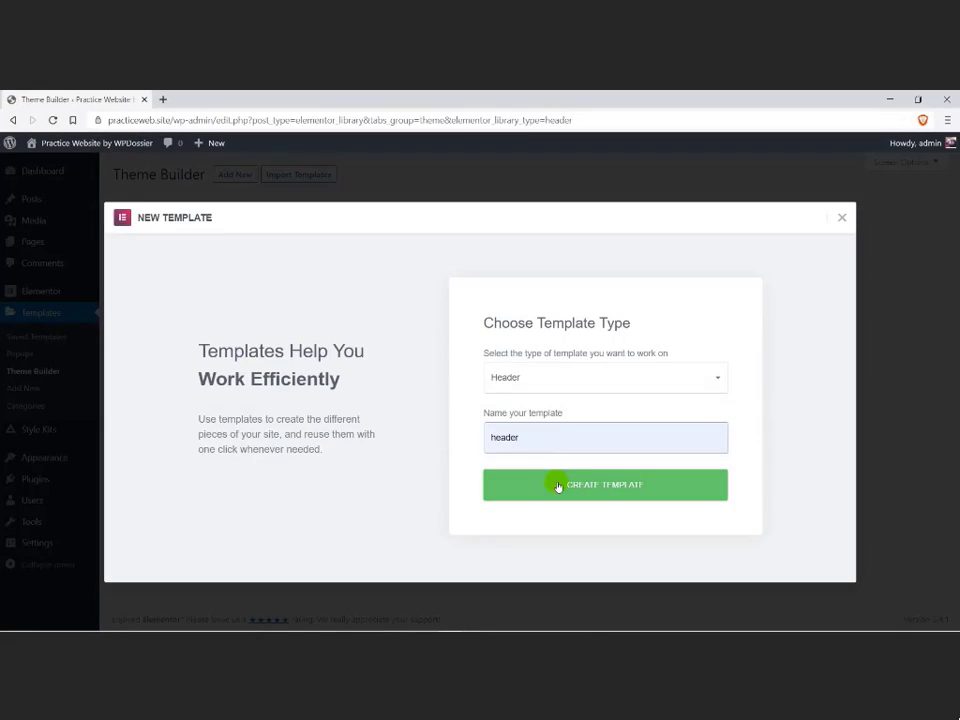
{"action": "left_click", "coordinate": [558, 487]}
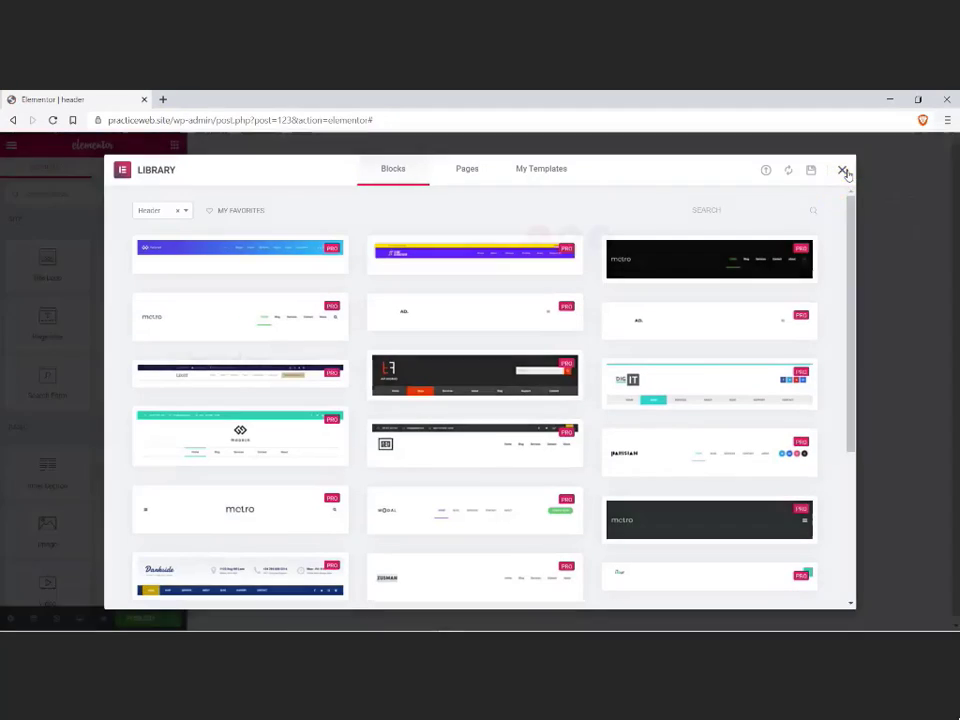
Step: Import the Kali - Layout template from the AnalogWP library into the header template and delete every section except the header bar
{"action": "left_click", "coordinate": [843, 171]}
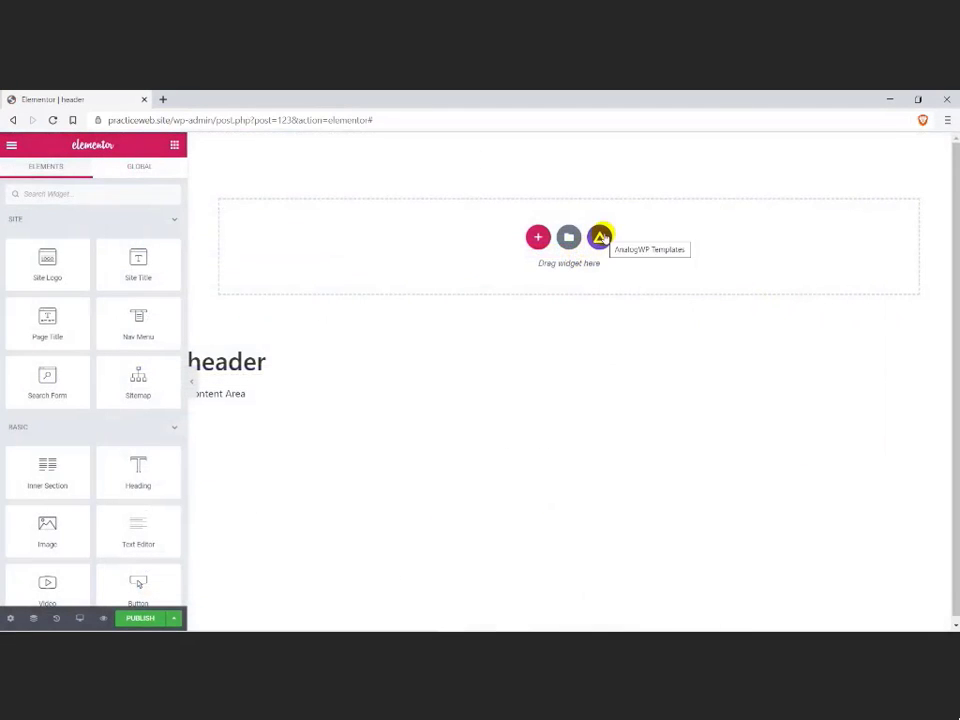
{"action": "left_click", "coordinate": [601, 237]}
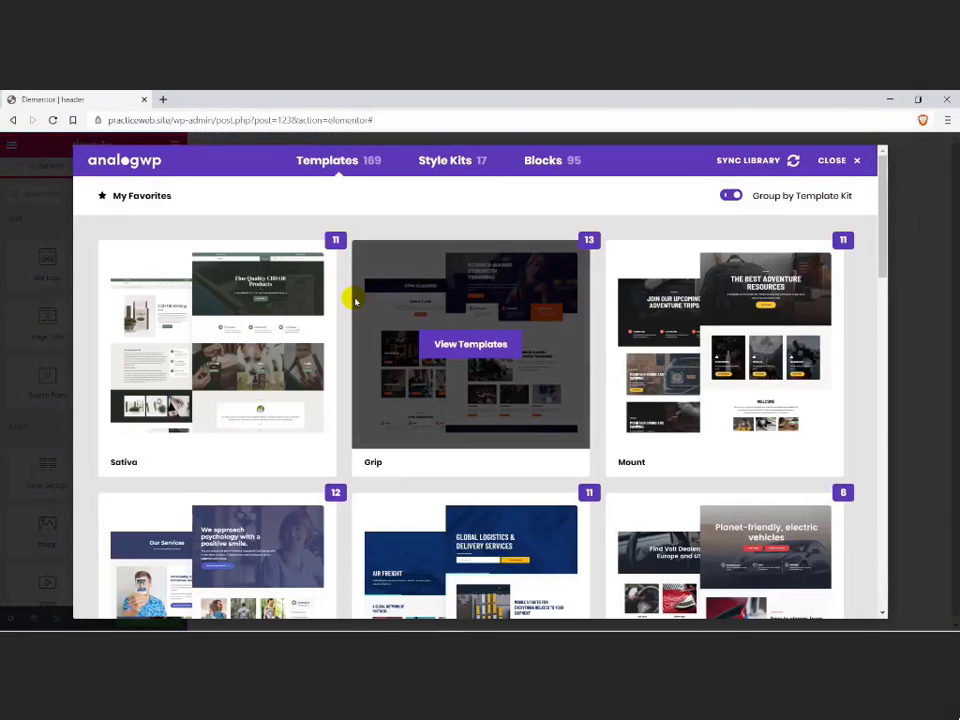
{"action": "scroll", "coordinate": [620, 372], "scroll_direction": "down", "scroll_amount": 5}
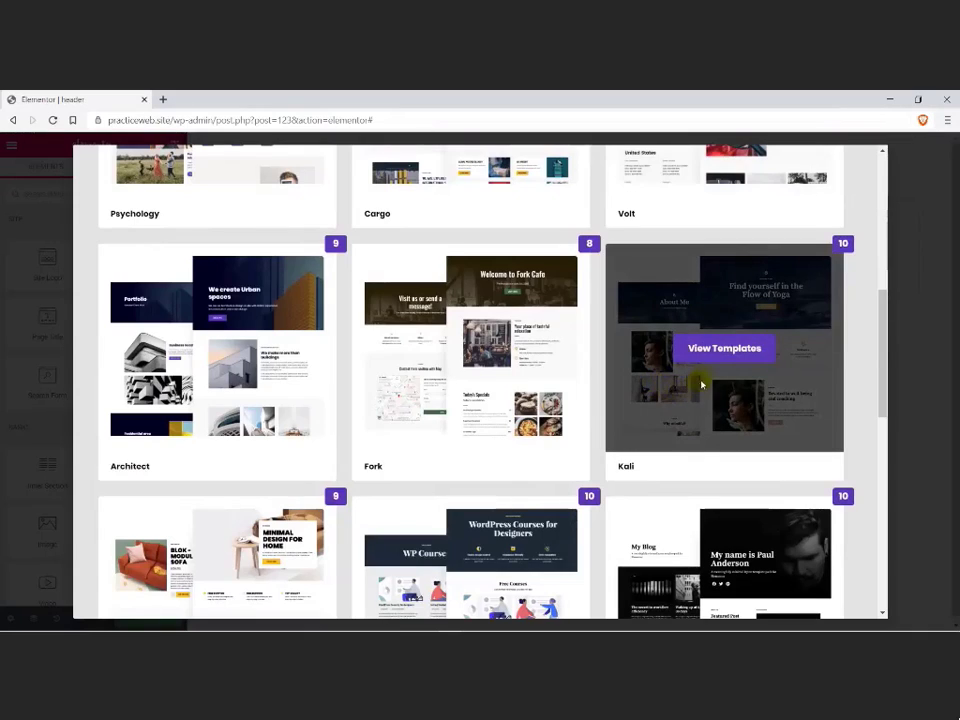
{"action": "left_click", "coordinate": [711, 352]}
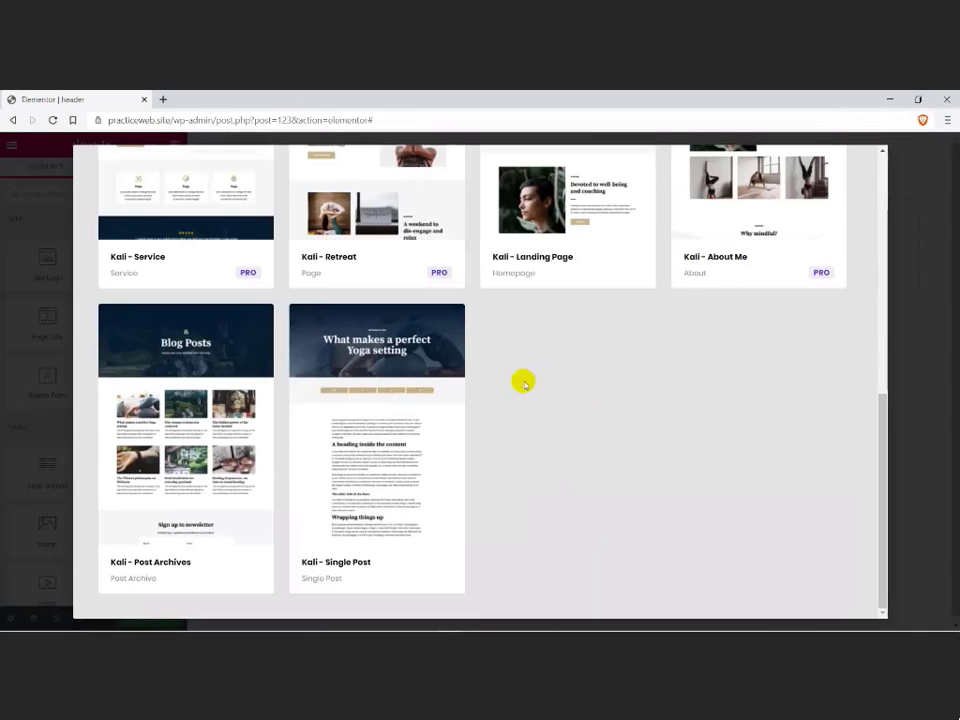
{"action": "scroll", "coordinate": [523, 383], "scroll_direction": "up", "scroll_amount": 5}
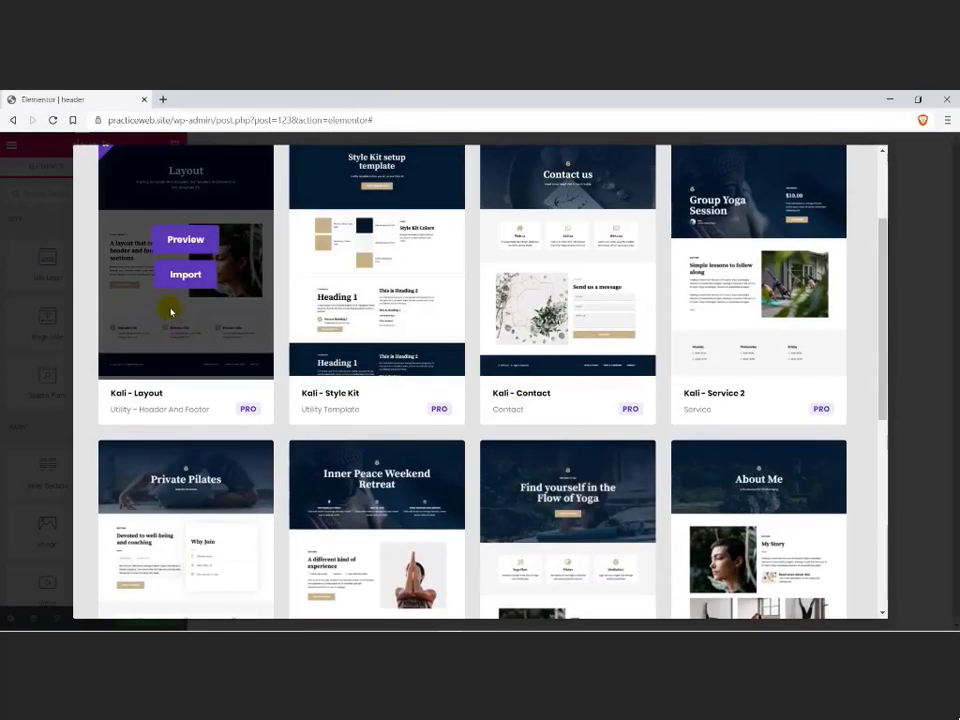
{"action": "left_click", "coordinate": [181, 277]}
{"action": "left_click", "coordinate": [614, 403]}
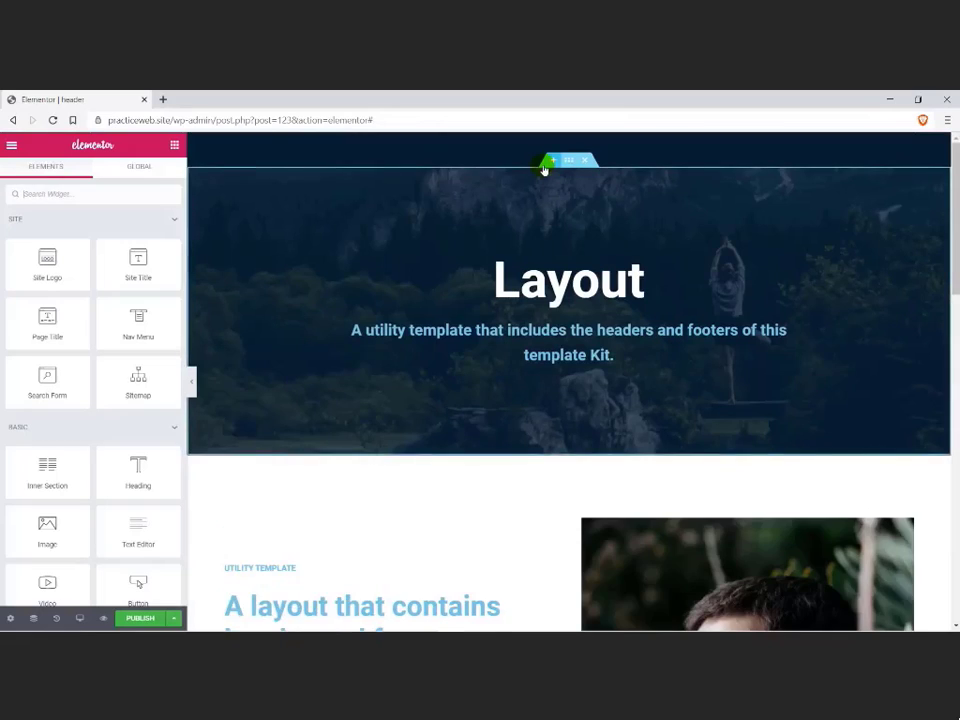
{"action": "left_click", "coordinate": [533, 166]}
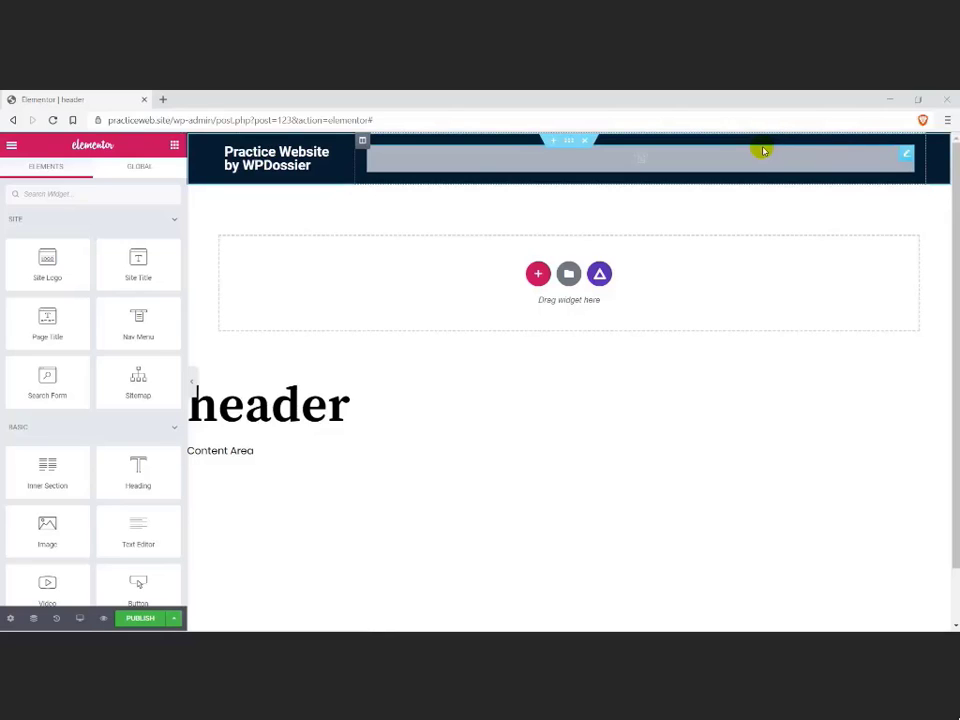
Step: Open the Menus screen from the header's Nav Menu widget and create a menu named "menu"
{"action": "left_click", "coordinate": [757, 155]}
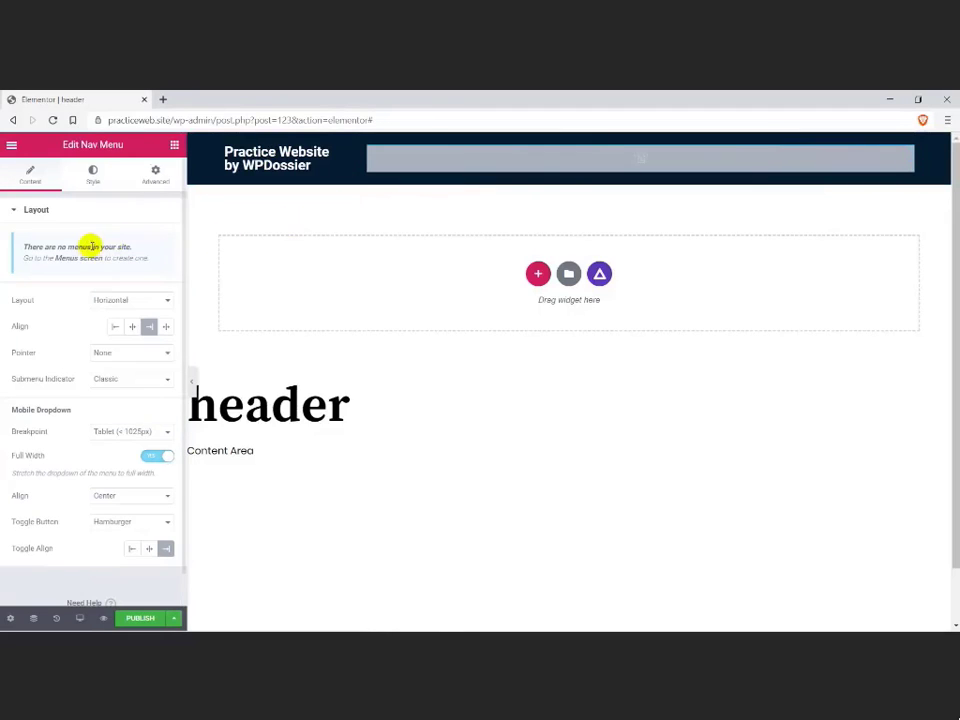
{"action": "left_click", "coordinate": [86, 257]}
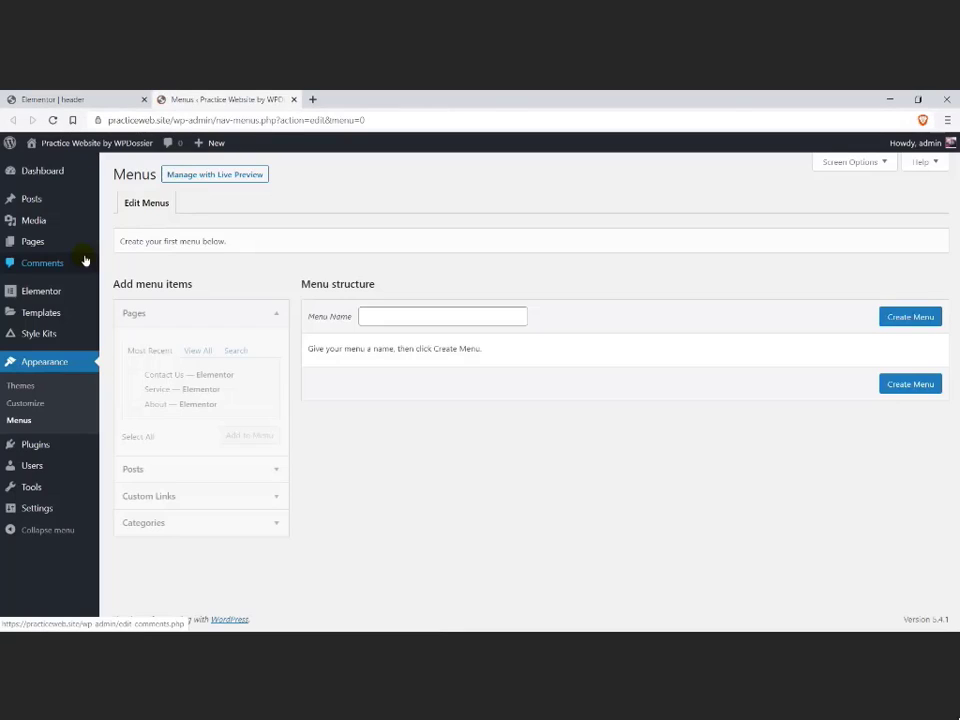
{"action": "left_click", "coordinate": [390, 316]}
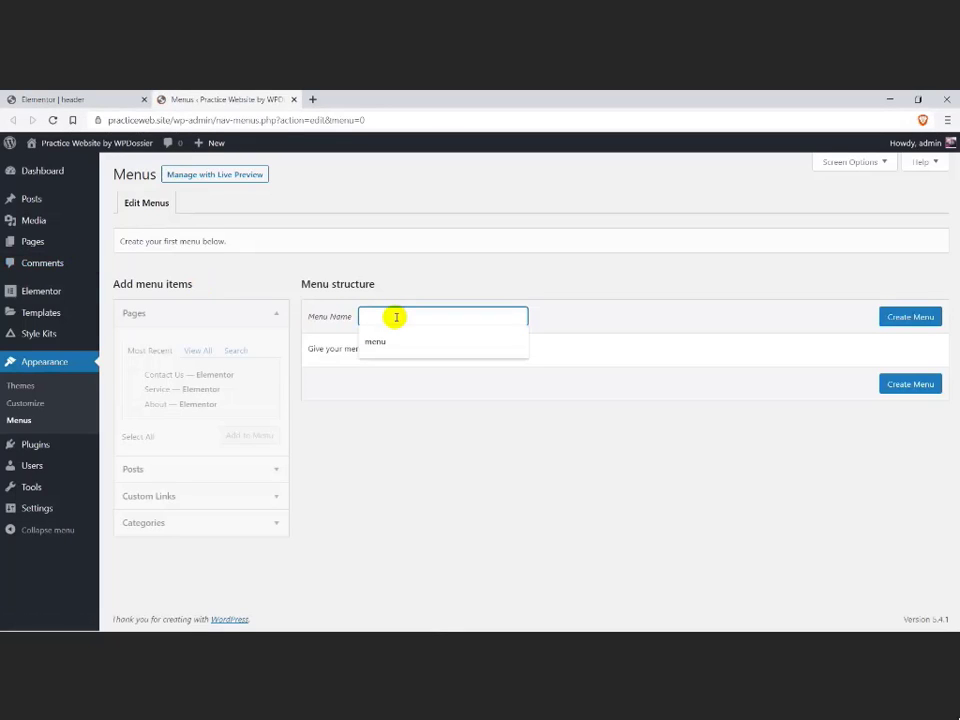
{"action": "left_click", "coordinate": [403, 341]}
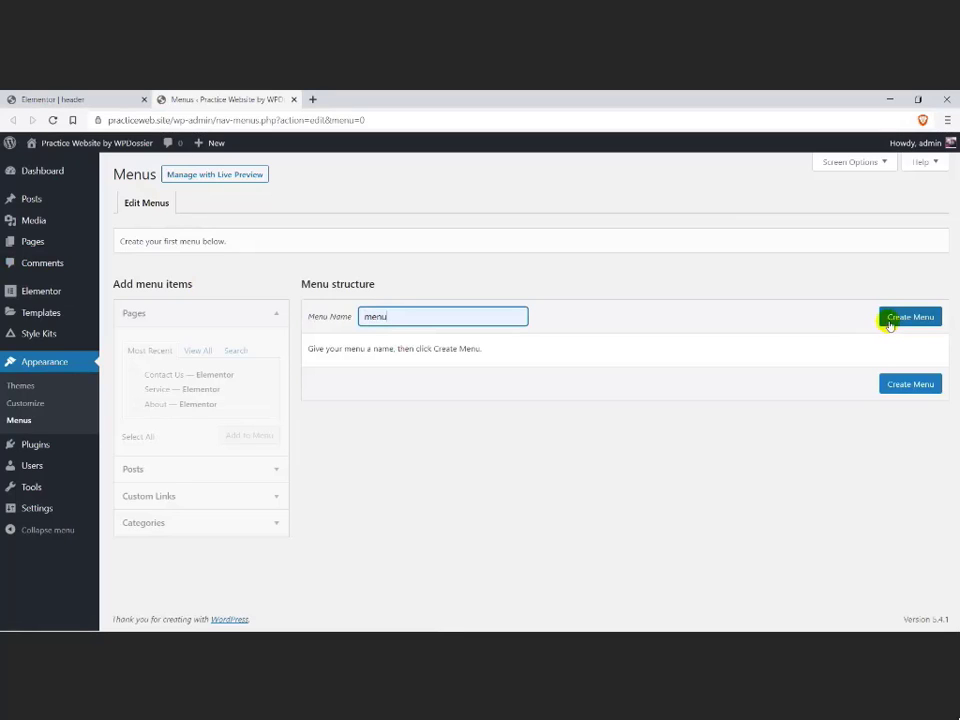
{"action": "left_click", "coordinate": [889, 320]}
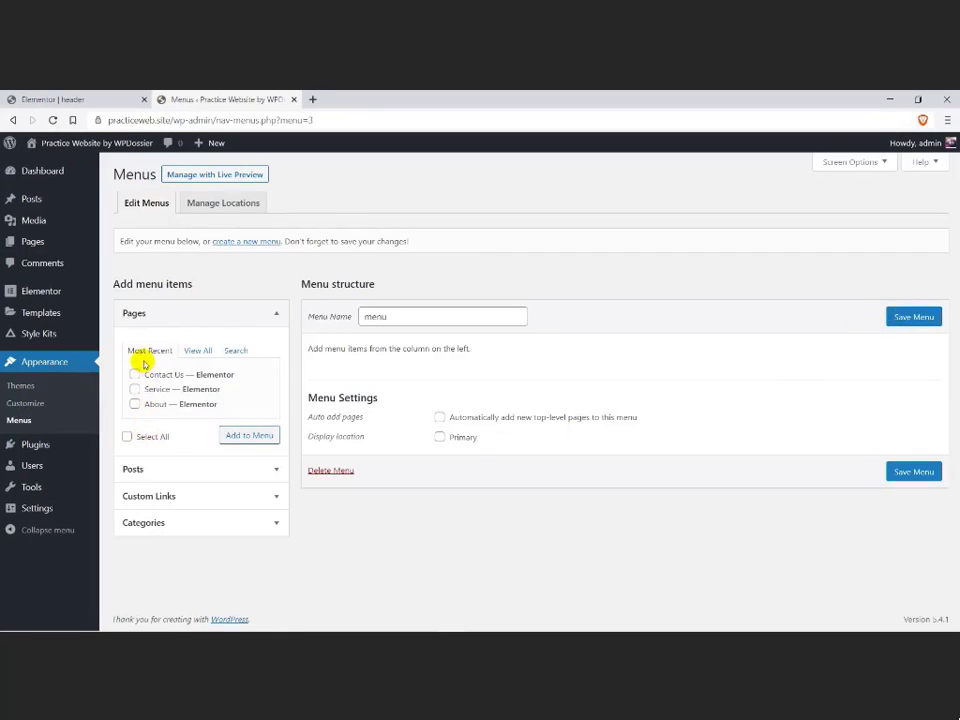
Step: Add all the site's pages, Home, About, Contact Us and Service, to the new menu
{"action": "left_click", "coordinate": [169, 318]}
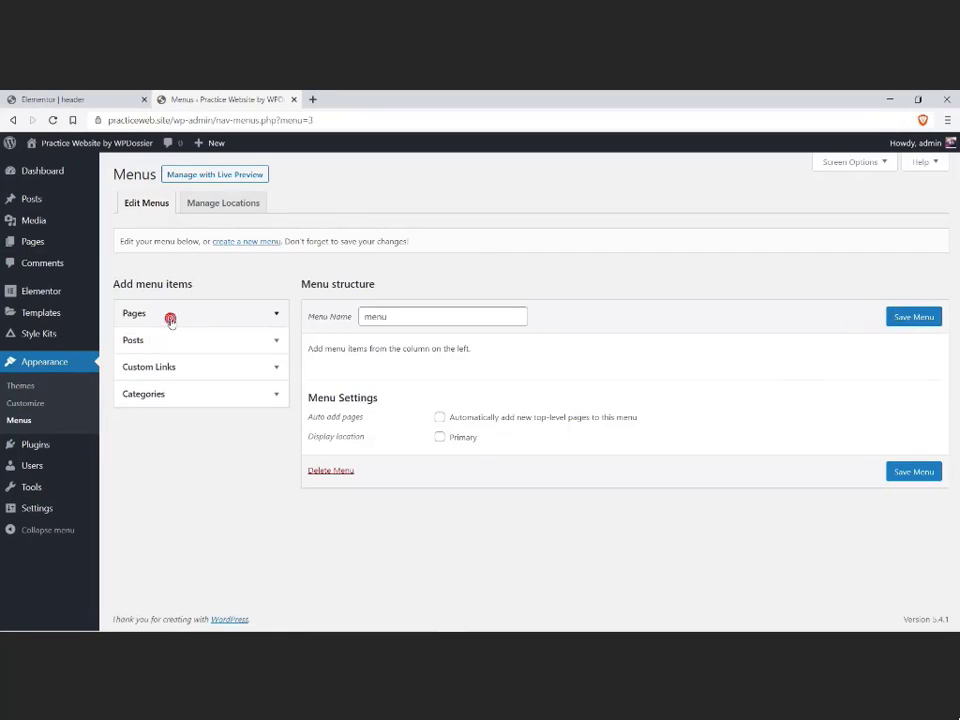
{"action": "left_click", "coordinate": [171, 320]}
{"action": "left_click", "coordinate": [161, 316]}
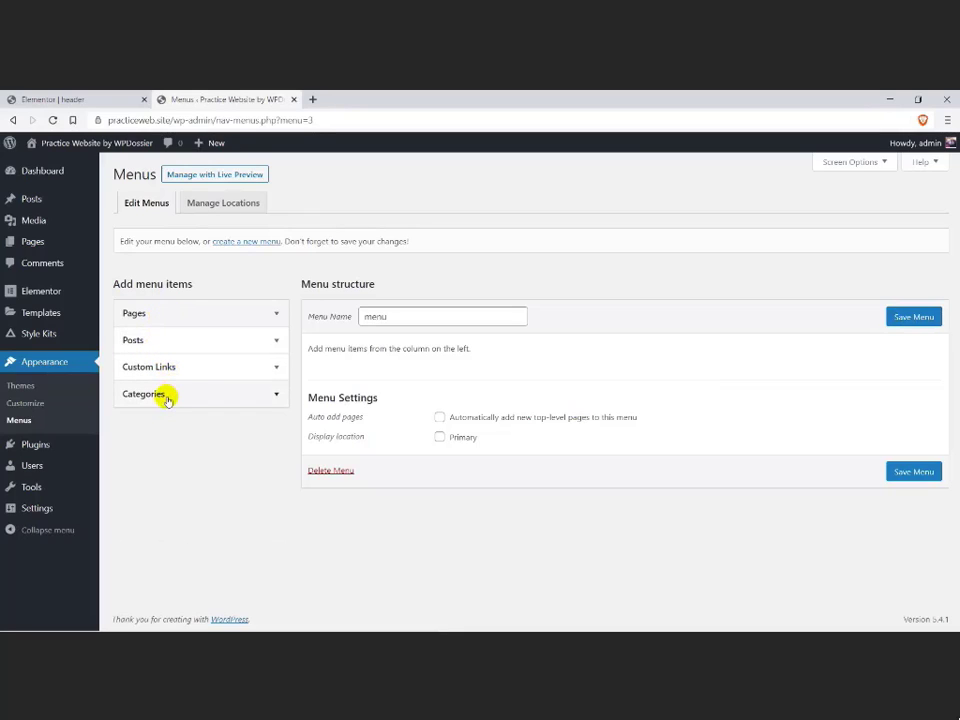
{"action": "left_click", "coordinate": [171, 313]}
{"action": "left_click", "coordinate": [196, 350]}
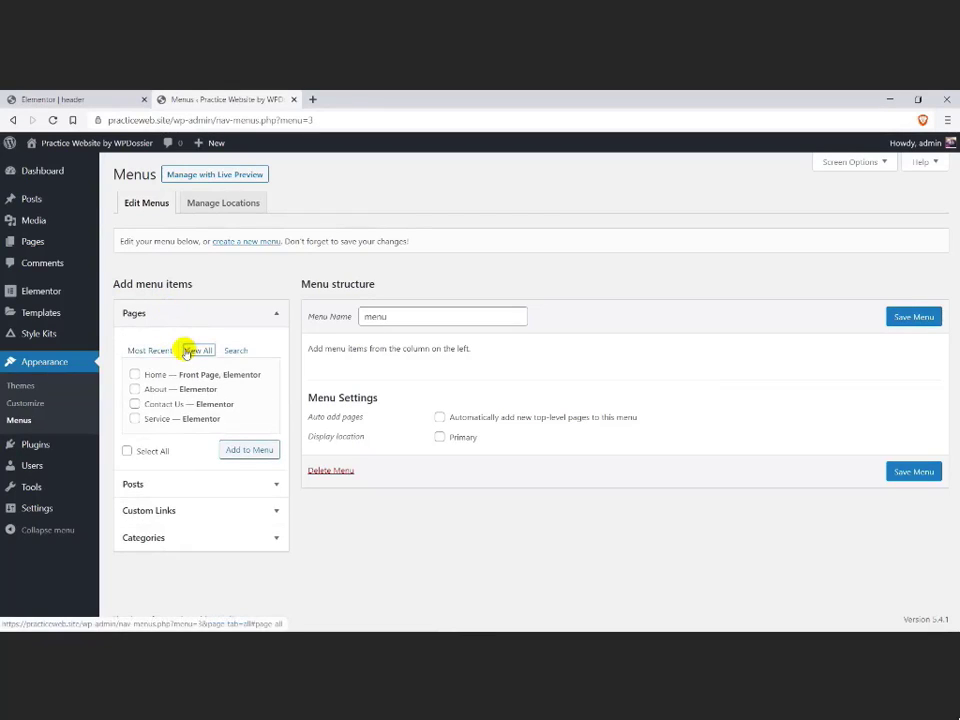
{"action": "left_click", "coordinate": [150, 450]}
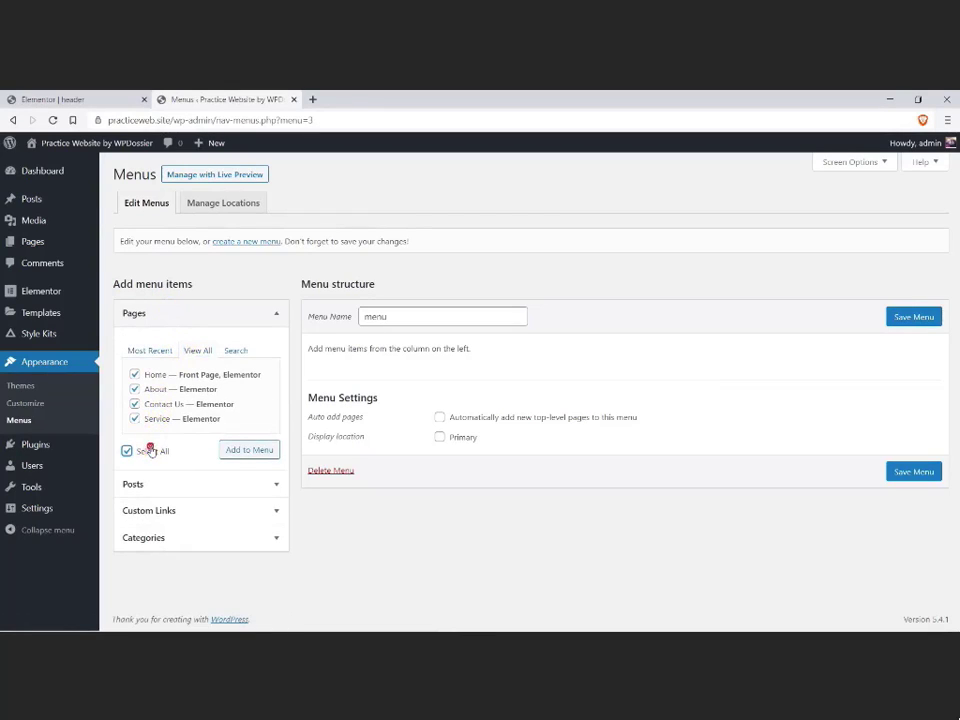
{"action": "left_click", "coordinate": [238, 452]}
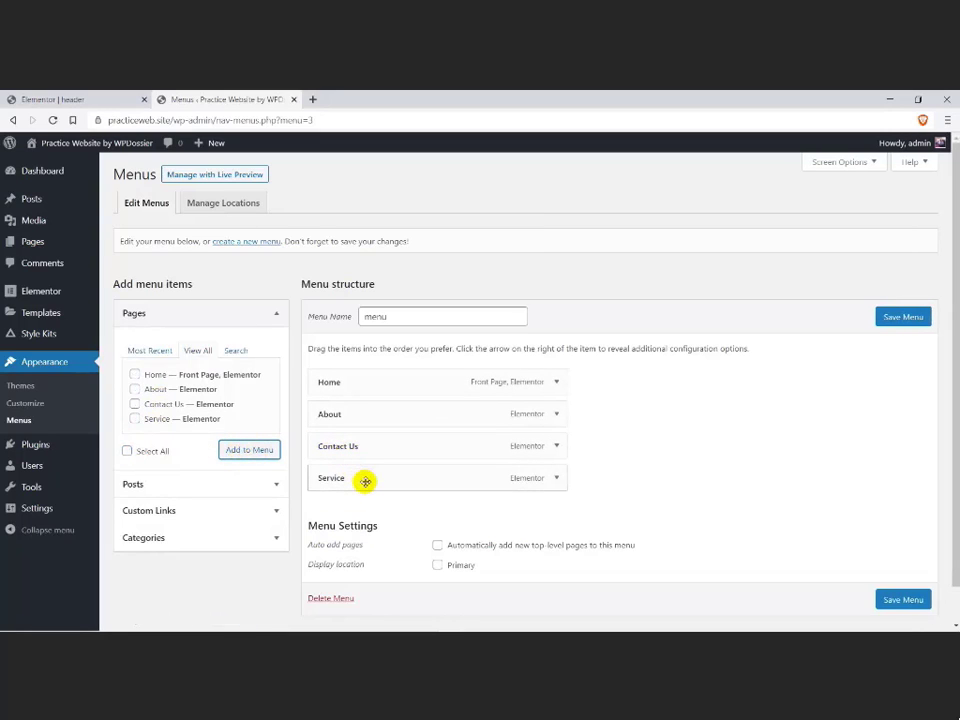
Step: Place Service between About and Contact Us as a top-level menu item and save the menu
{"action": "left_click_drag", "start_coordinate": [366, 482], "coordinate": [378, 446]}
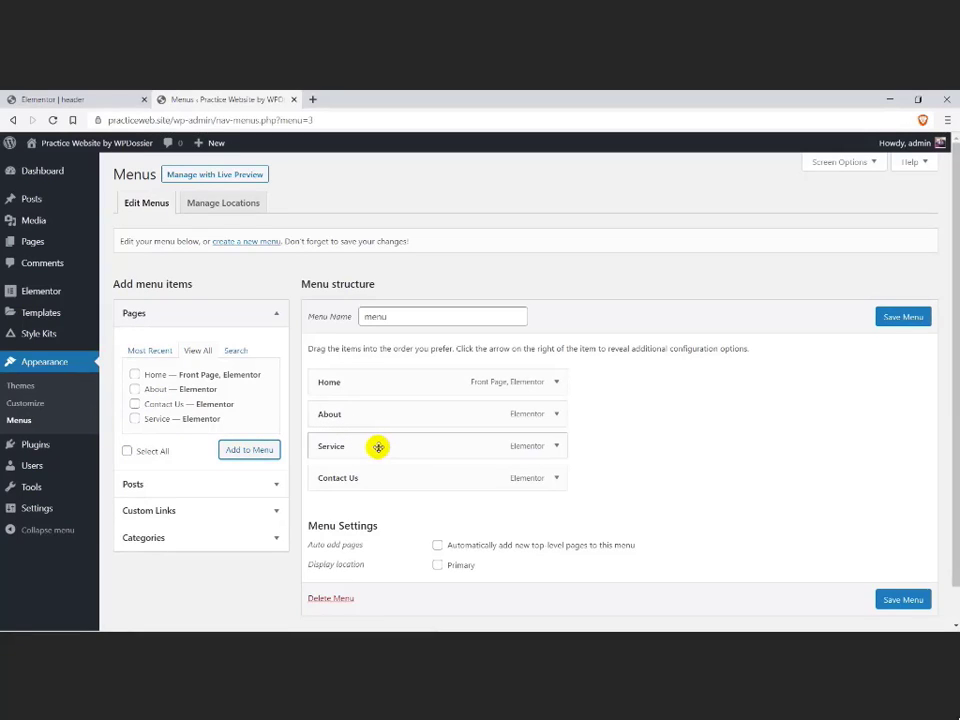
{"action": "left_click_drag", "start_coordinate": [378, 446], "coordinate": [407, 450]}
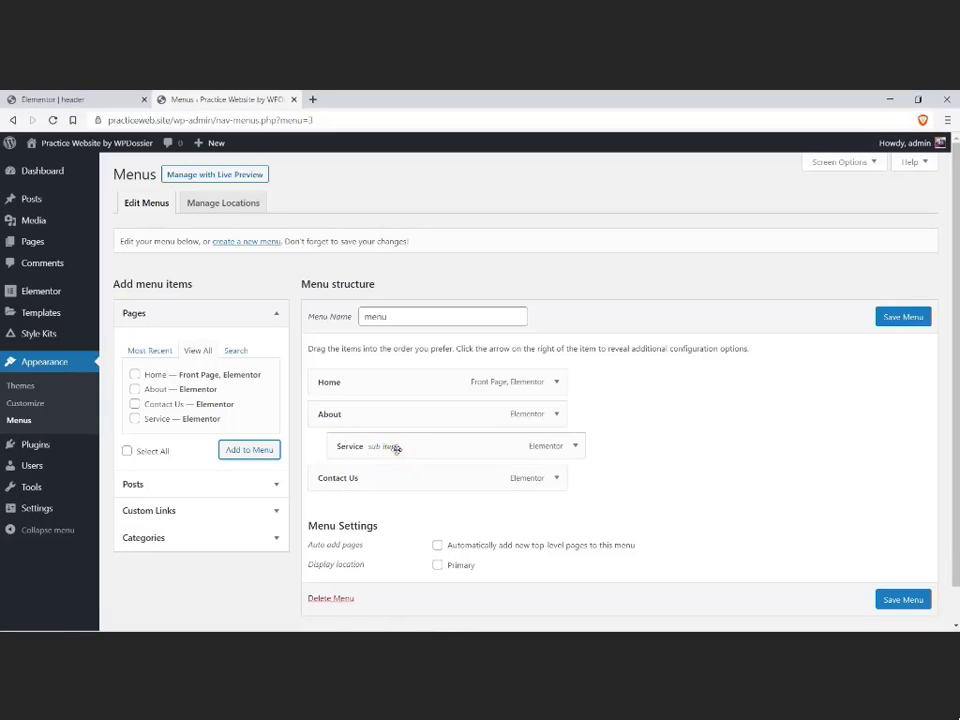
{"action": "left_click_drag", "start_coordinate": [397, 449], "coordinate": [378, 445]}
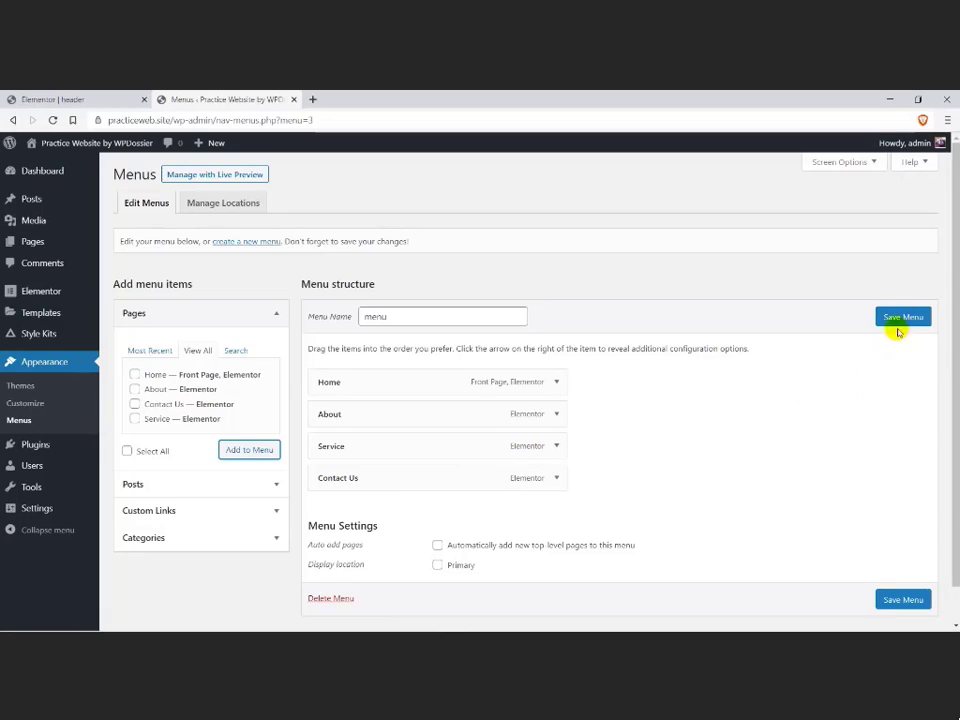
{"action": "left_click", "coordinate": [900, 317]}
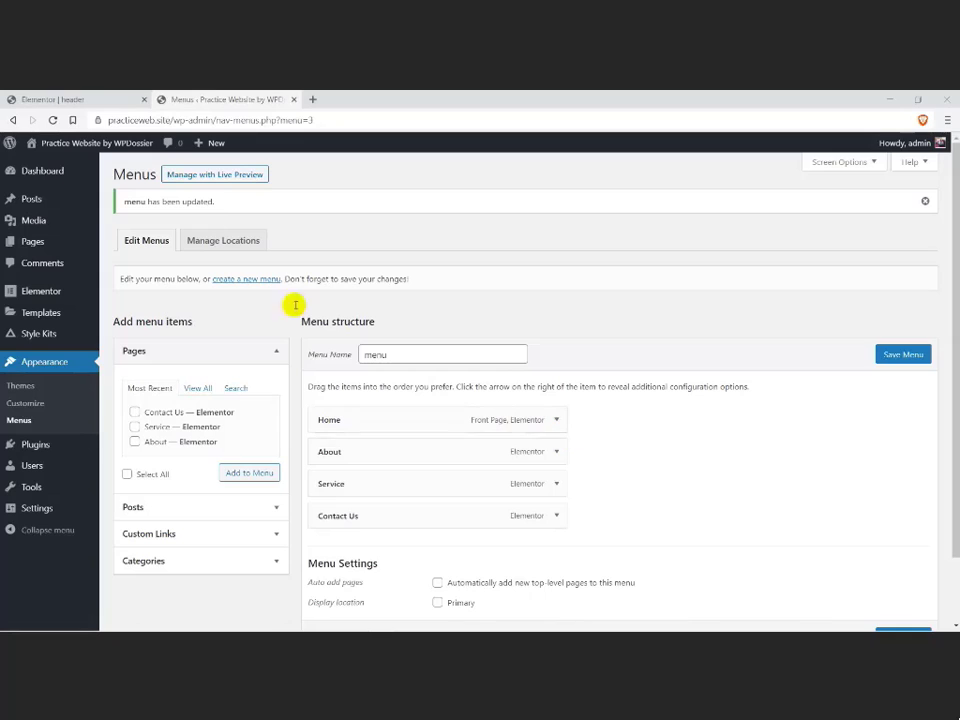
Step: Return to the header template in Elementor and start publishing it with a display condition that includes the Entire Site
{"action": "left_click", "coordinate": [60, 100]}
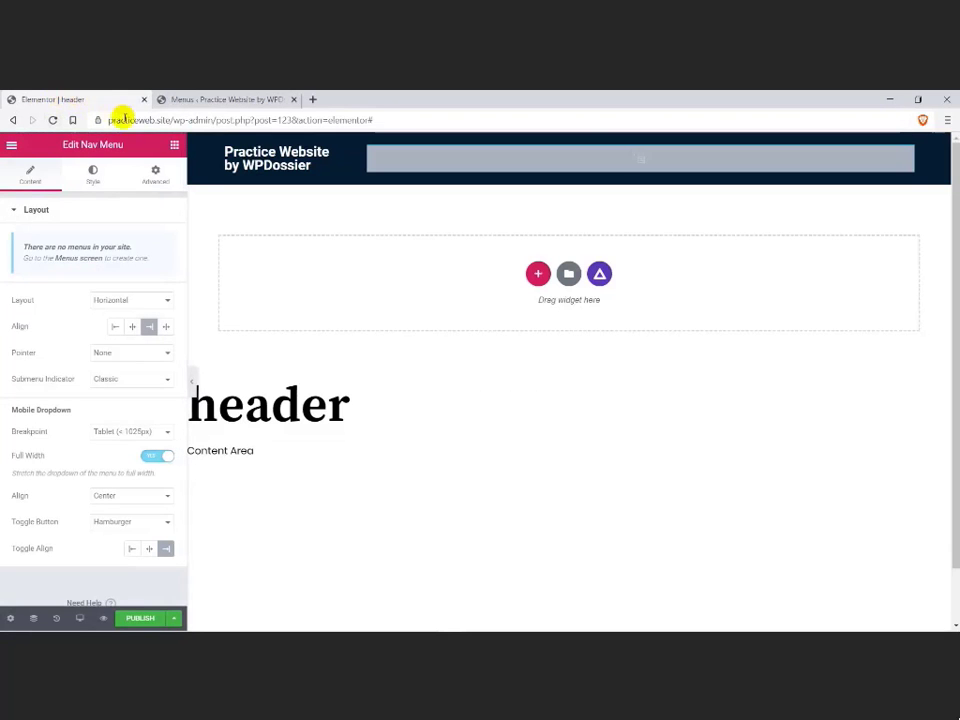
{"action": "left_click", "coordinate": [137, 617]}
{"action": "left_click", "coordinate": [472, 450]}
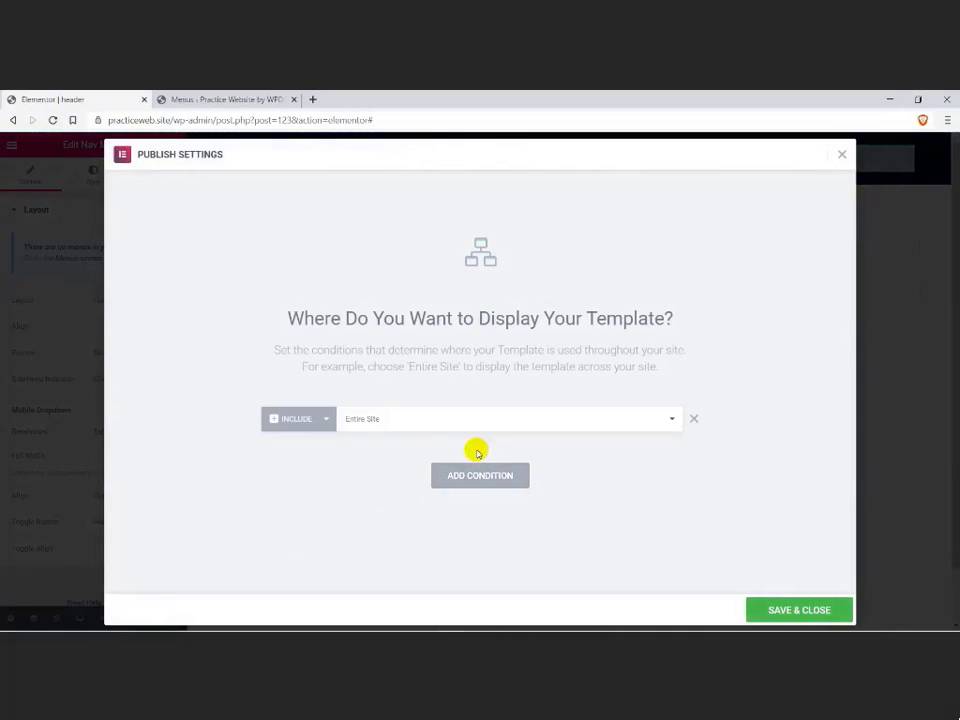
{"action": "left_click", "coordinate": [410, 424]}
{"action": "left_click", "coordinate": [408, 424]}
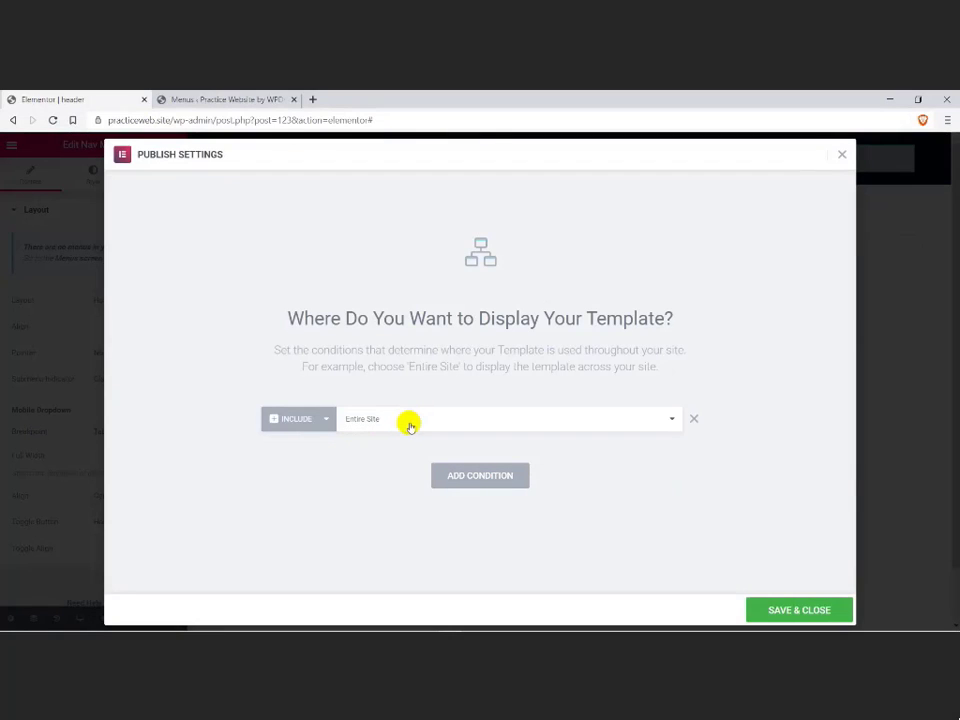
{"action": "left_click", "coordinate": [324, 421]}
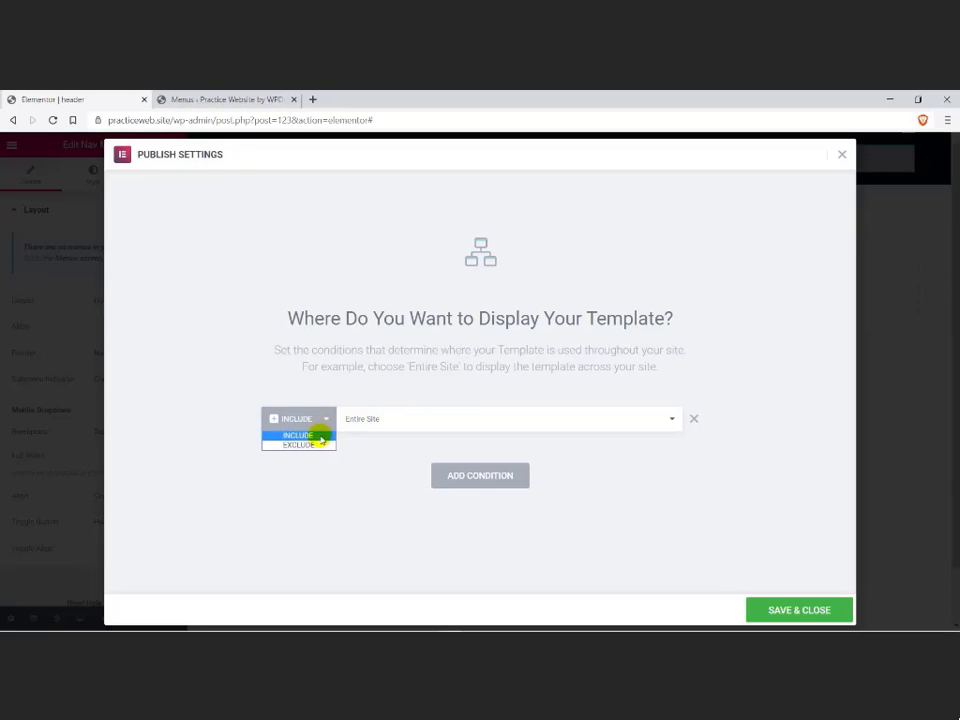
{"action": "left_click", "coordinate": [321, 444]}
{"action": "left_click", "coordinate": [321, 421]}
{"action": "left_click", "coordinate": [320, 434]}
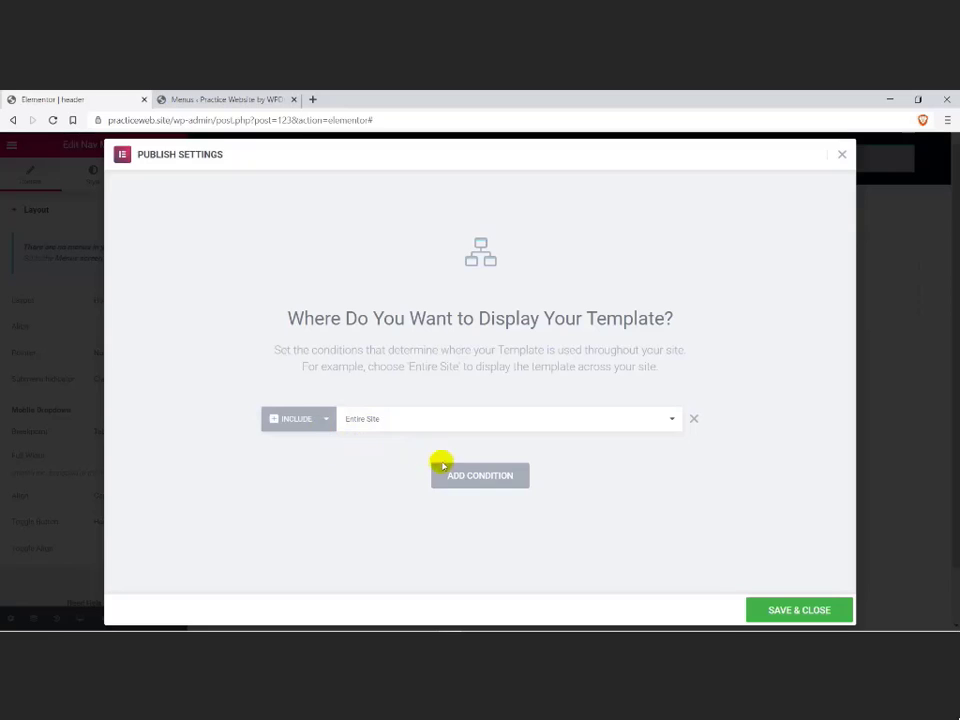
{"action": "left_click", "coordinate": [463, 478]}
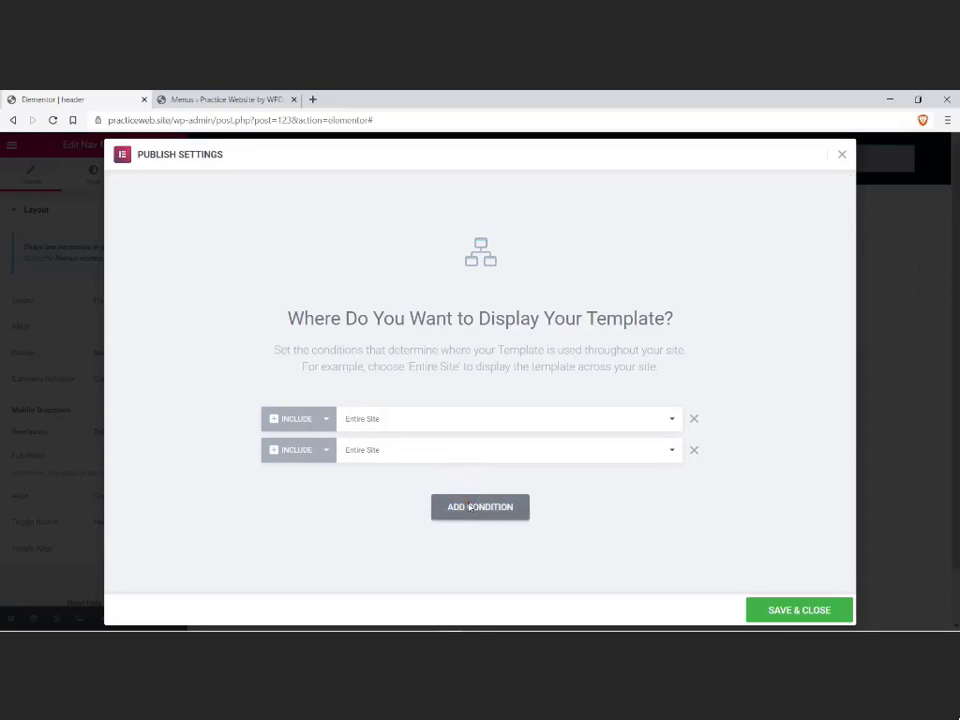
{"action": "left_click", "coordinate": [482, 506]}
{"action": "left_click", "coordinate": [378, 483]}
{"action": "left_click", "coordinate": [378, 483]}
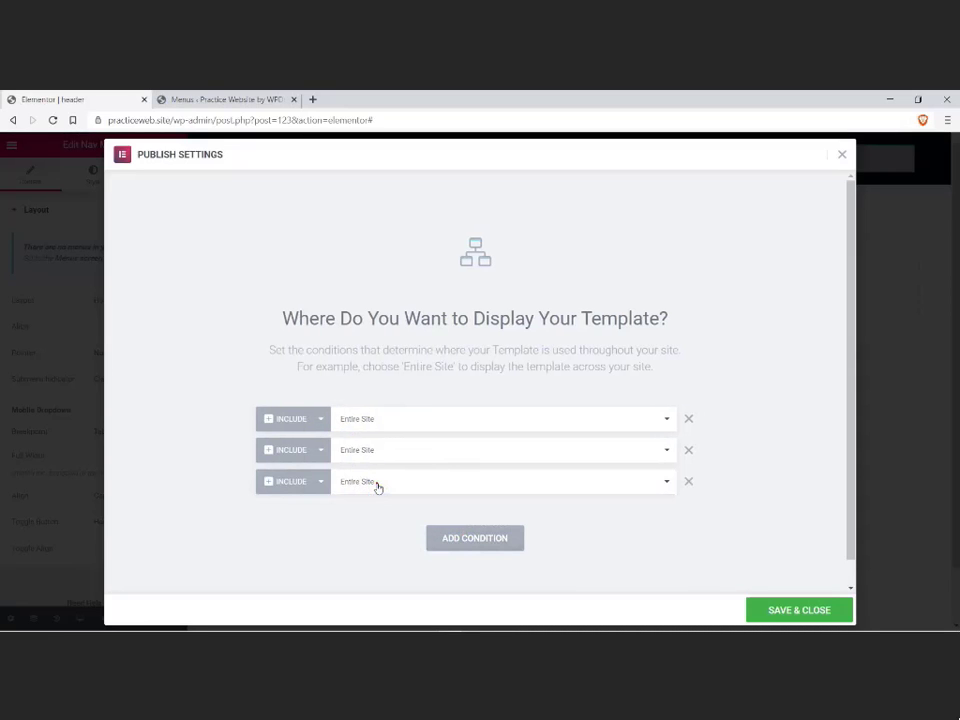
{"action": "left_click", "coordinate": [381, 453]}
{"action": "left_click", "coordinate": [381, 453]}
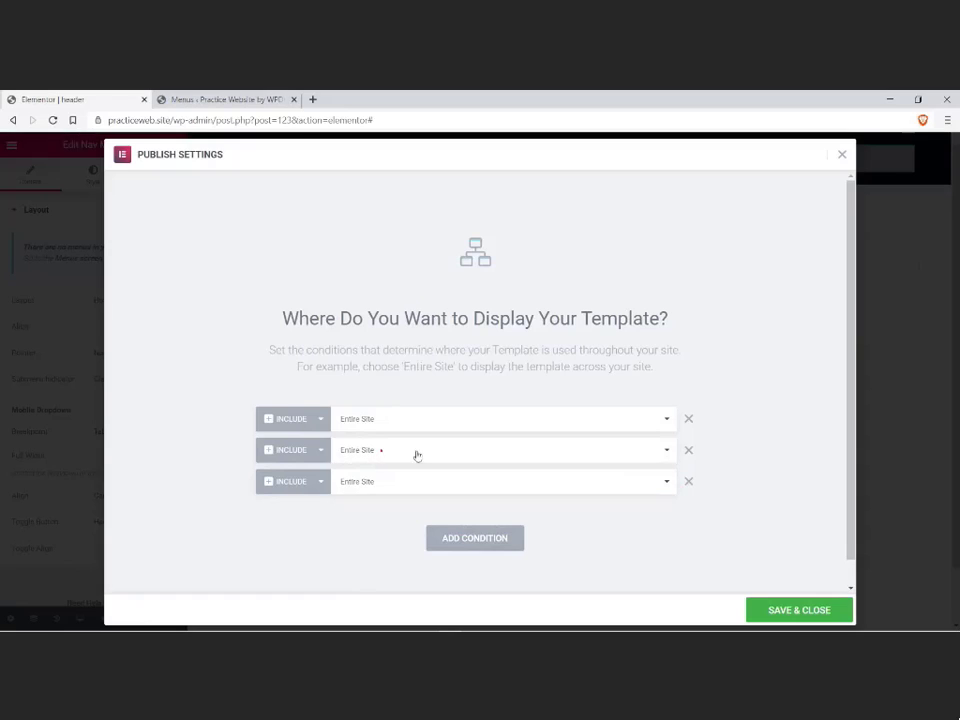
{"action": "left_click", "coordinate": [687, 451]}
{"action": "left_click", "coordinate": [688, 451]}
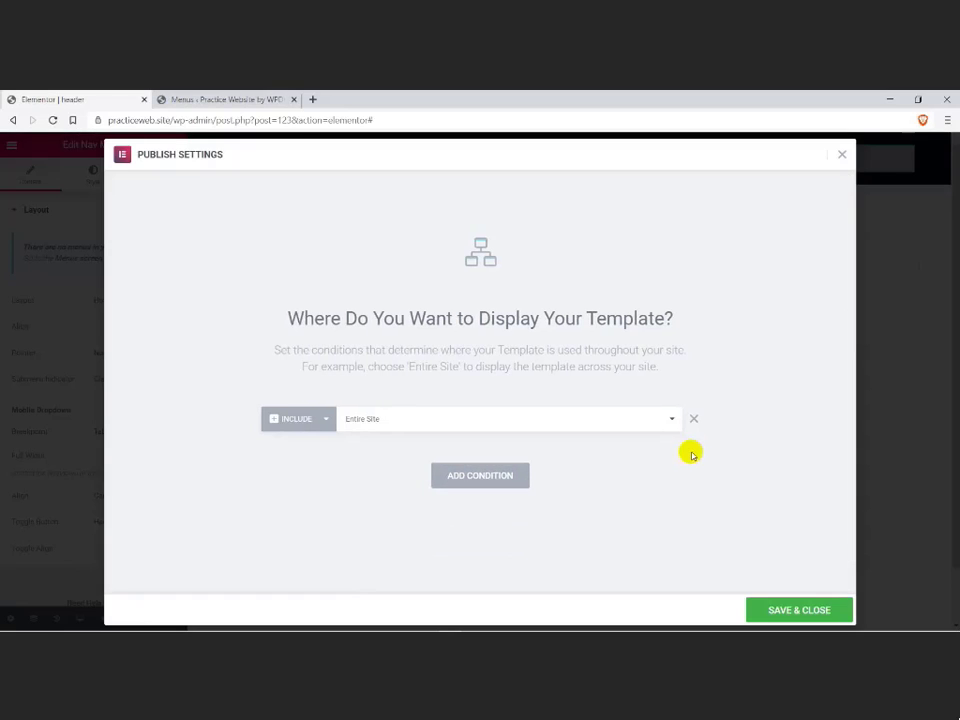
Step: Save the header's publish settings and open the live header for viewing
{"action": "left_click", "coordinate": [763, 603]}
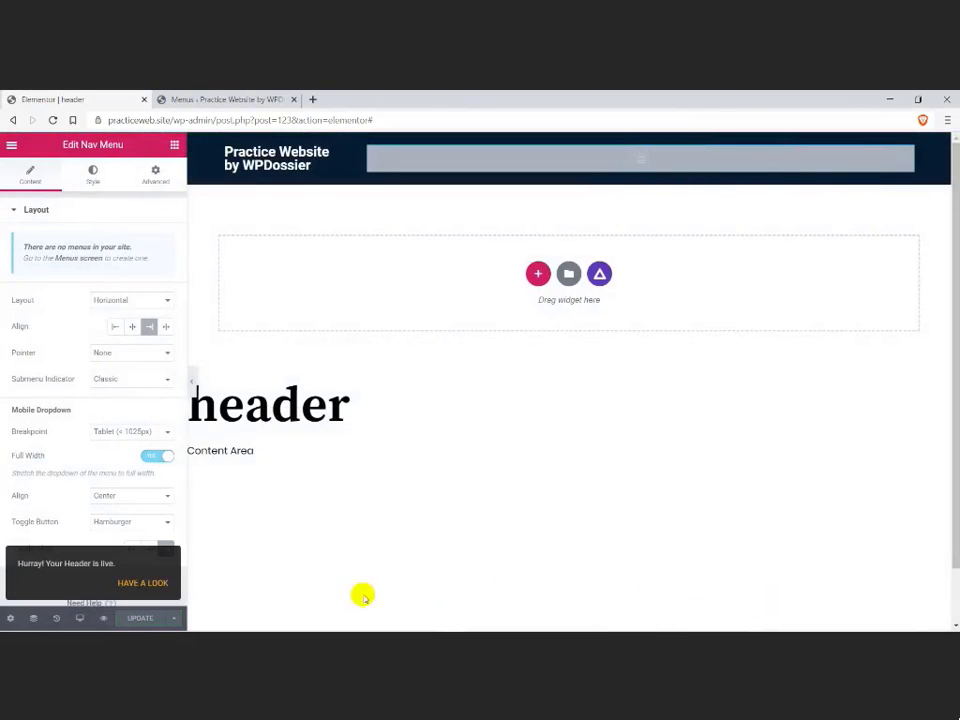
{"action": "left_click", "coordinate": [158, 584]}
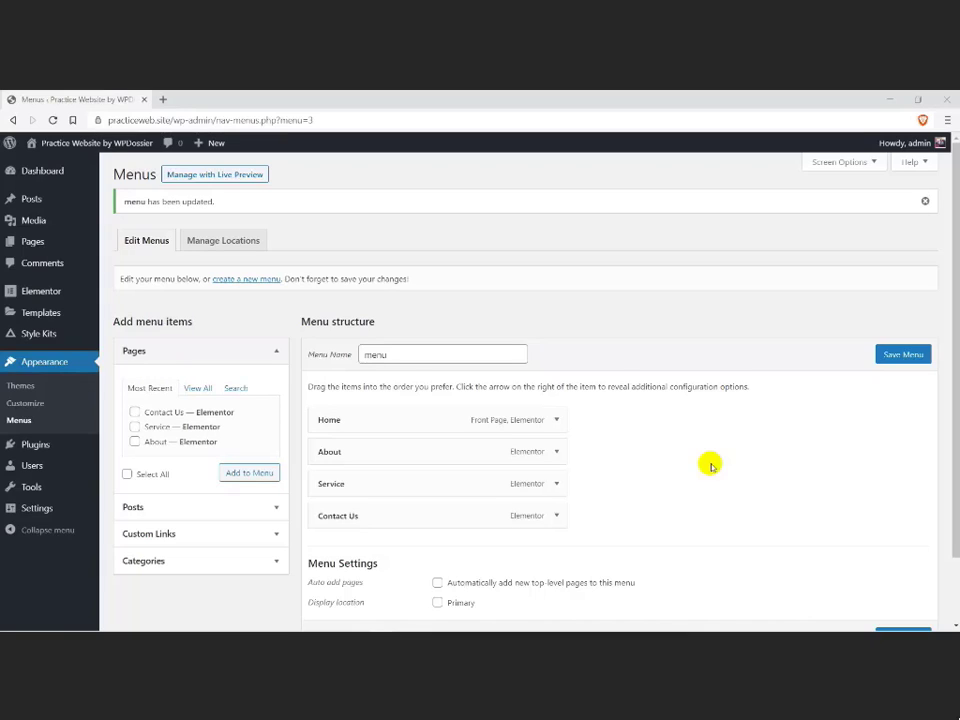
Step: Create a Theme Builder template of type Footer named "footer" and dismiss the Elementor library that opens with it
{"action": "mouse_move", "coordinate": [43, 321]}
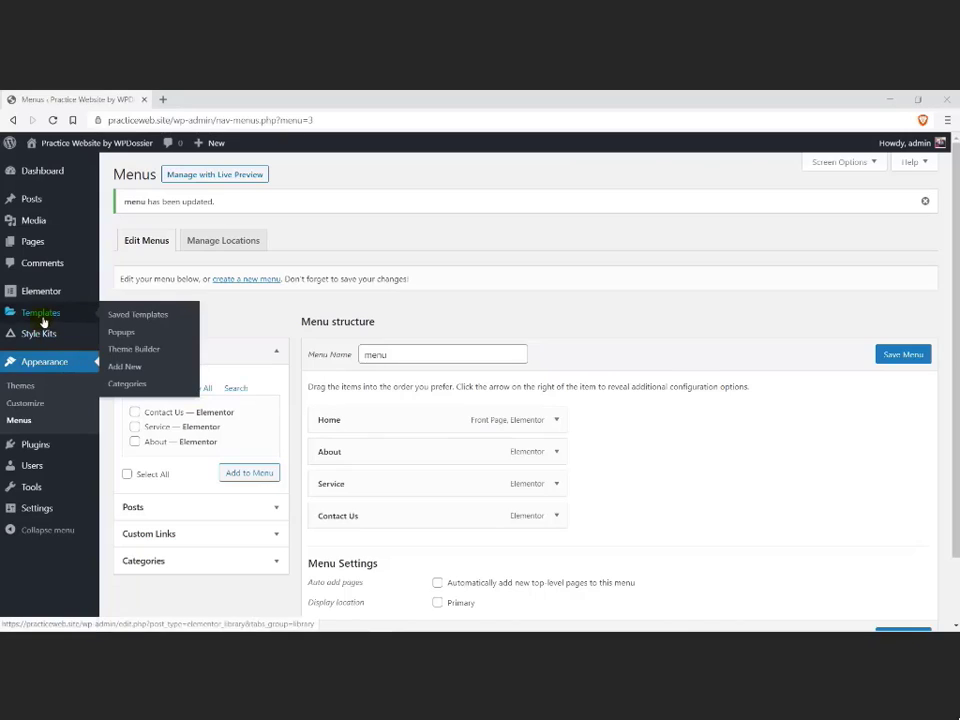
{"action": "left_click", "coordinate": [124, 349]}
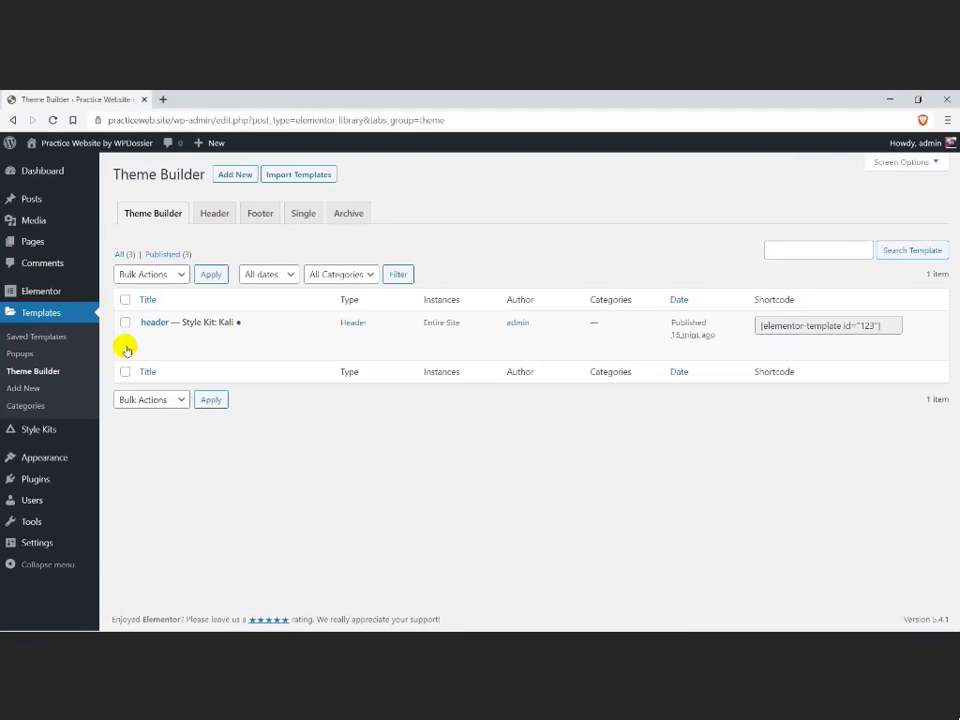
{"action": "left_click", "coordinate": [268, 216]}
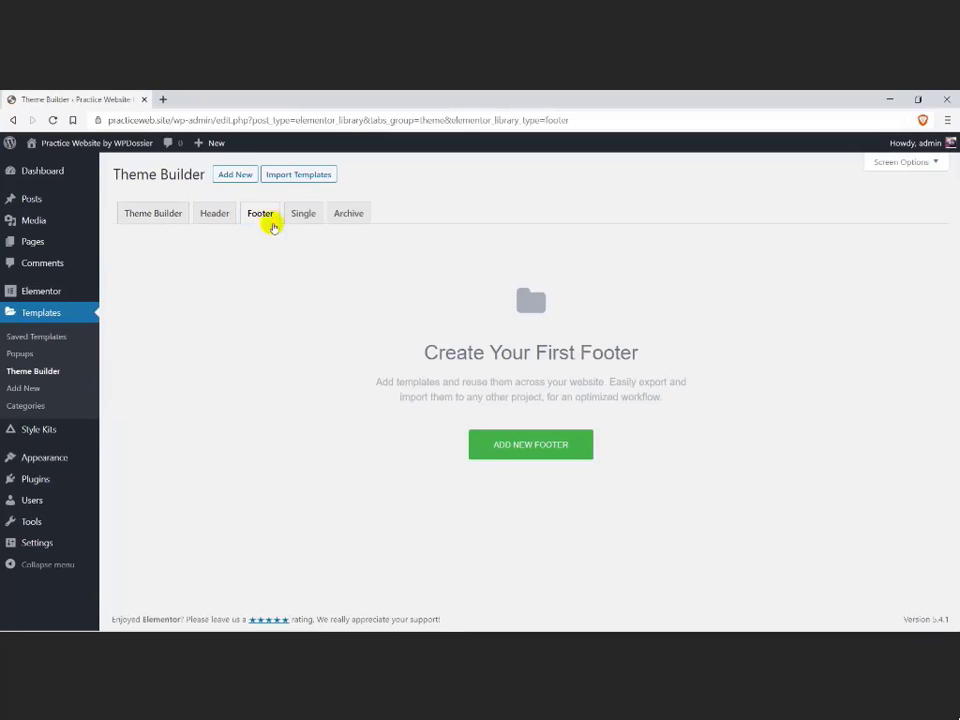
{"action": "left_click", "coordinate": [498, 442]}
{"action": "left_click", "coordinate": [511, 437]}
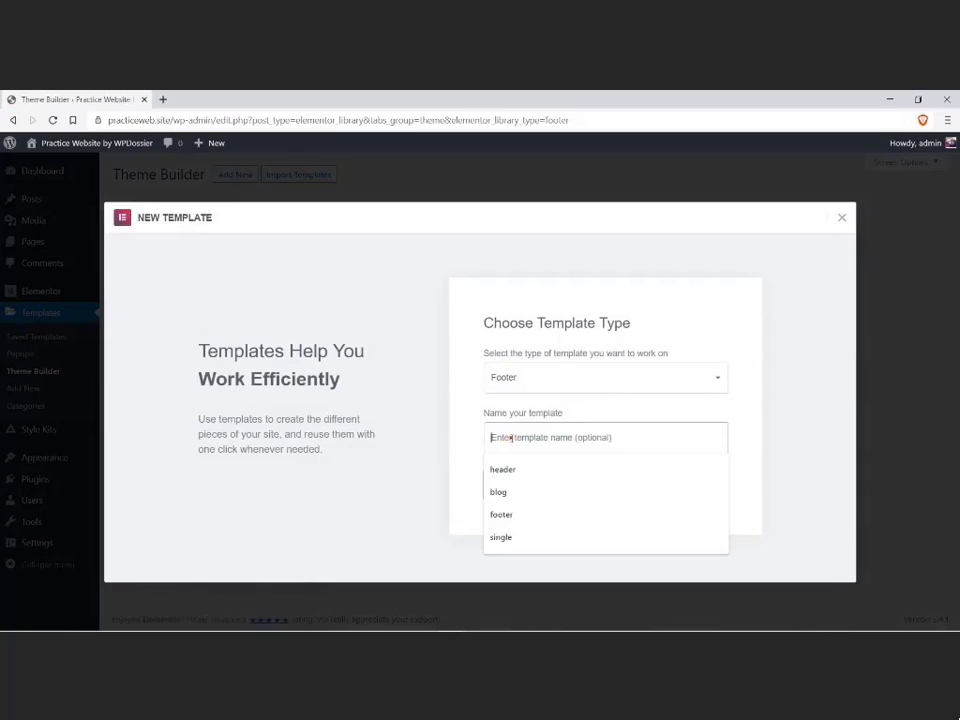
{"action": "left_click", "coordinate": [514, 513]}
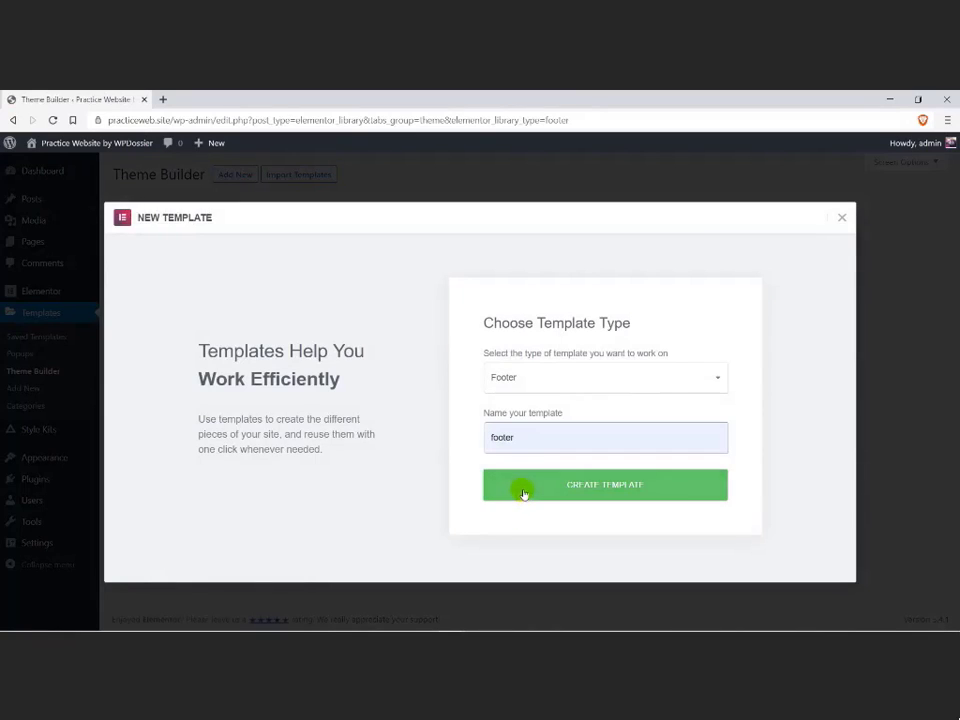
{"action": "left_click", "coordinate": [523, 491]}
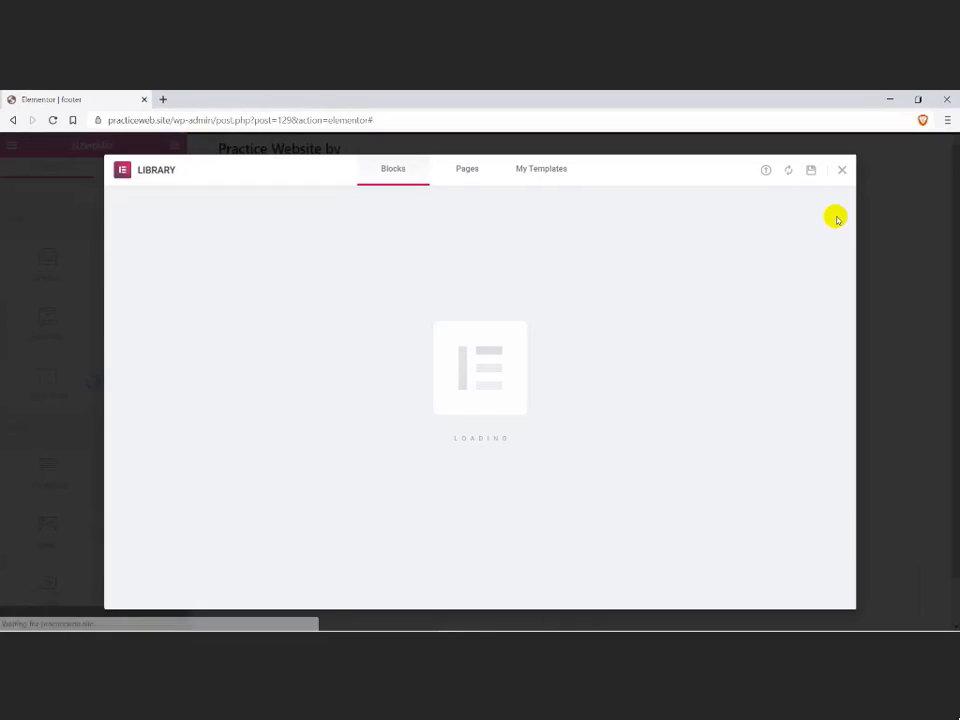
{"action": "left_click", "coordinate": [842, 171]}
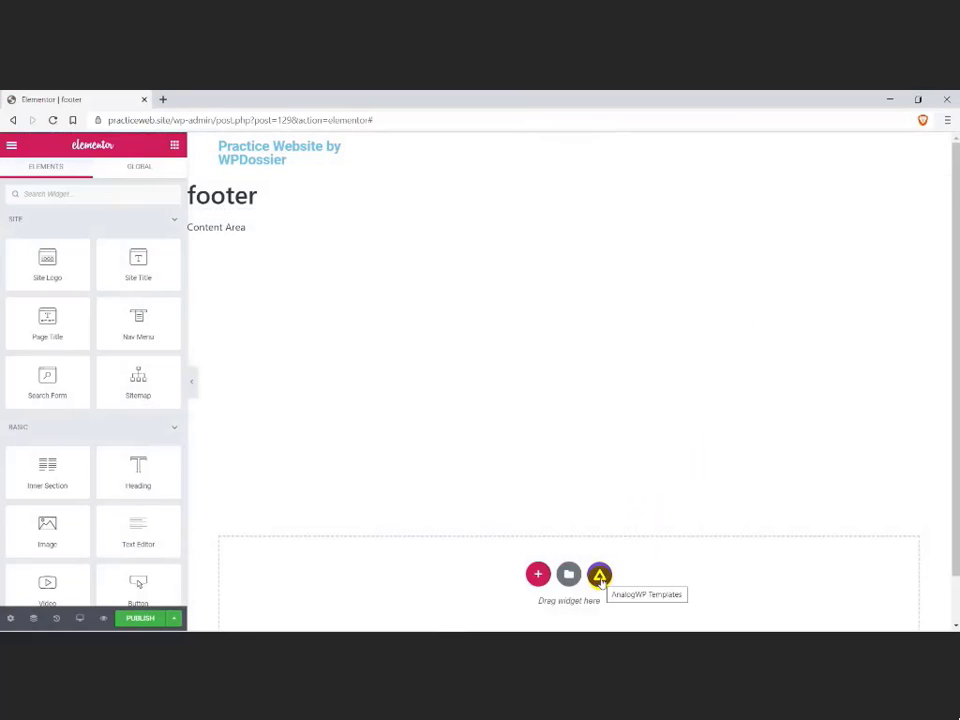
Step: Import the Kali - Layout template from the AnalogWP library's Kali kit into the footer template
{"action": "left_click", "coordinate": [599, 575]}
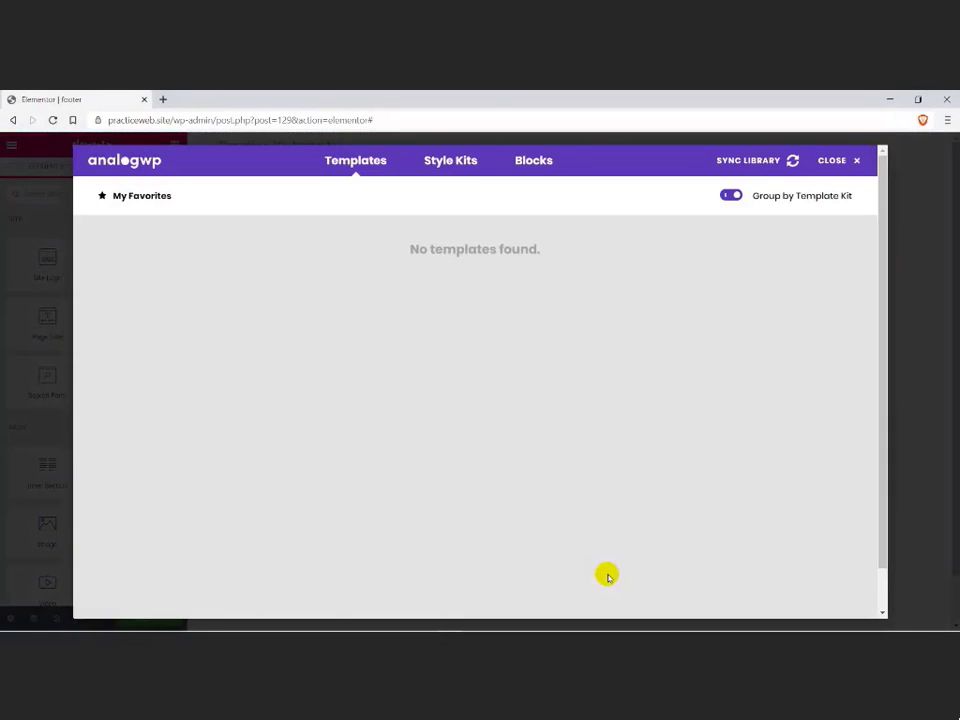
{"action": "scroll", "coordinate": [606, 407], "scroll_direction": "down", "scroll_amount": 3}
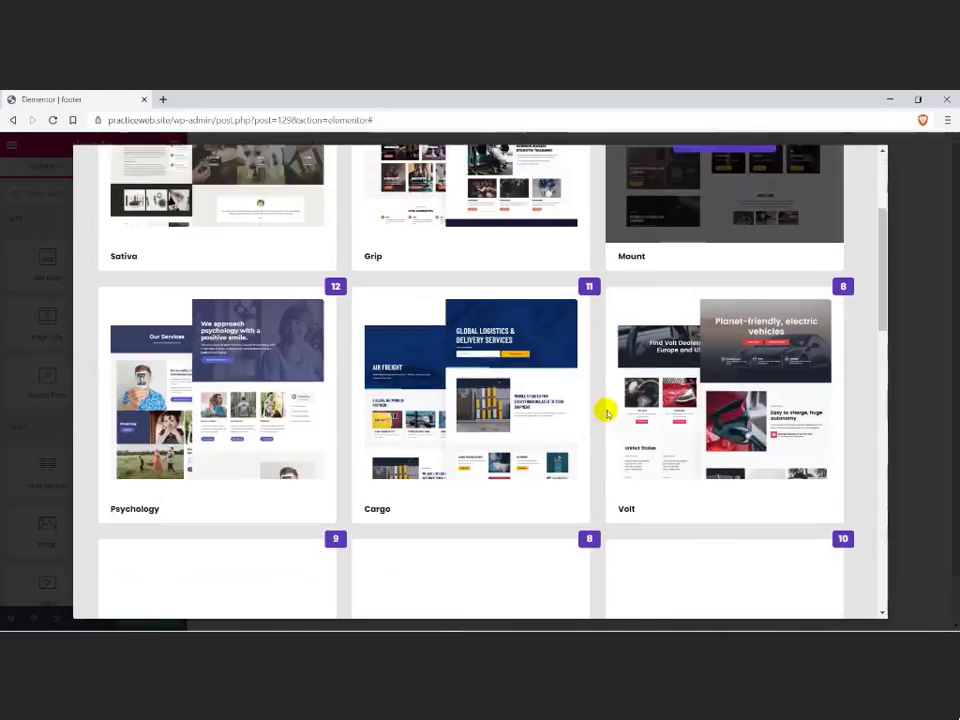
{"action": "scroll", "coordinate": [622, 442], "scroll_direction": "down", "scroll_amount": 3}
{"action": "left_click", "coordinate": [716, 357]}
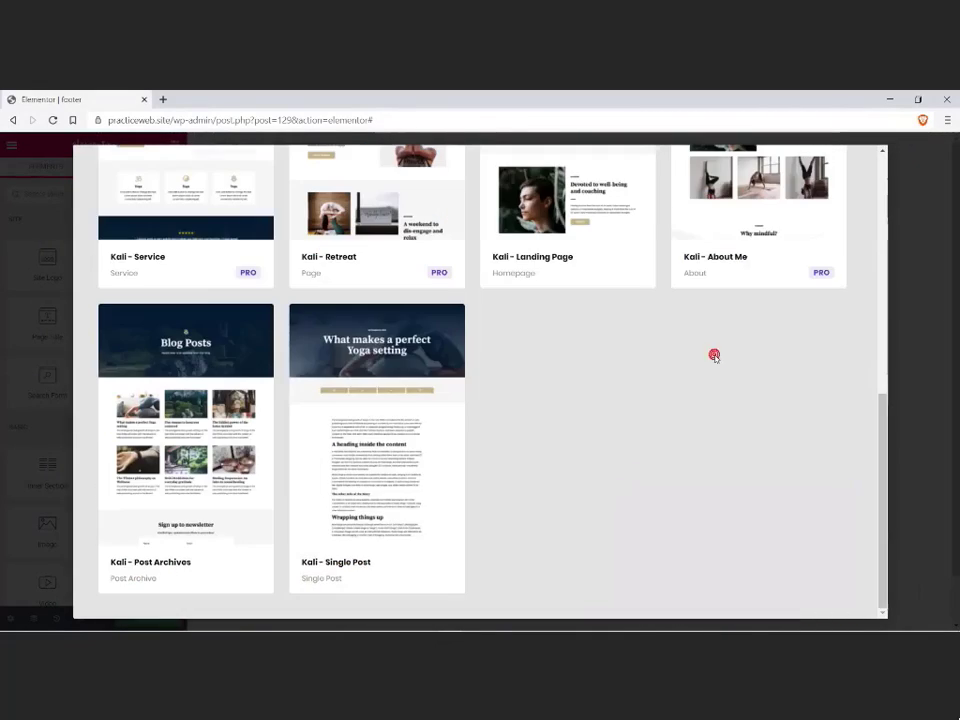
{"action": "scroll", "coordinate": [237, 300], "scroll_direction": "up", "scroll_amount": 5}
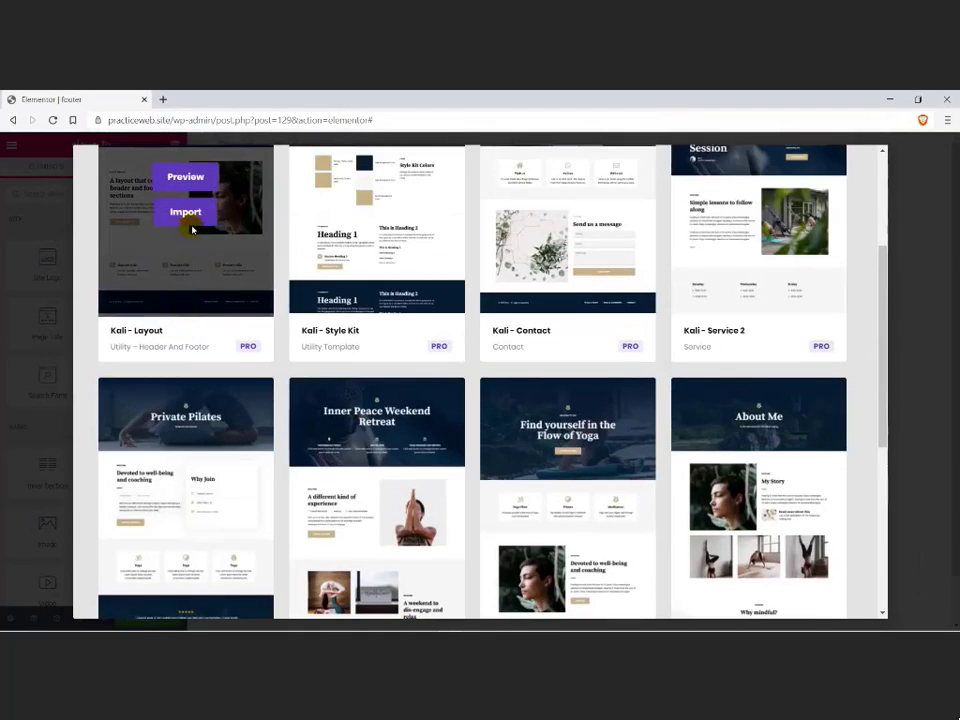
{"action": "left_click", "coordinate": [190, 216]}
{"action": "left_click", "coordinate": [615, 404]}
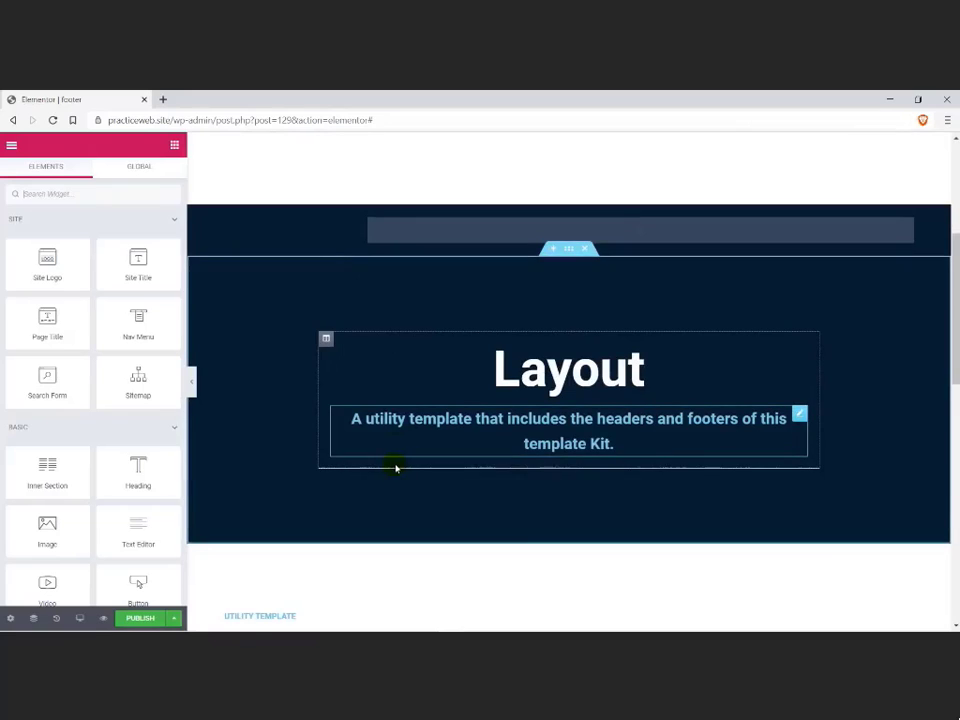
Step: Publish the footer template with a display condition including the Entire Site and open the live footer for viewing
{"action": "scroll", "coordinate": [395, 463], "scroll_direction": "down", "scroll_amount": 10}
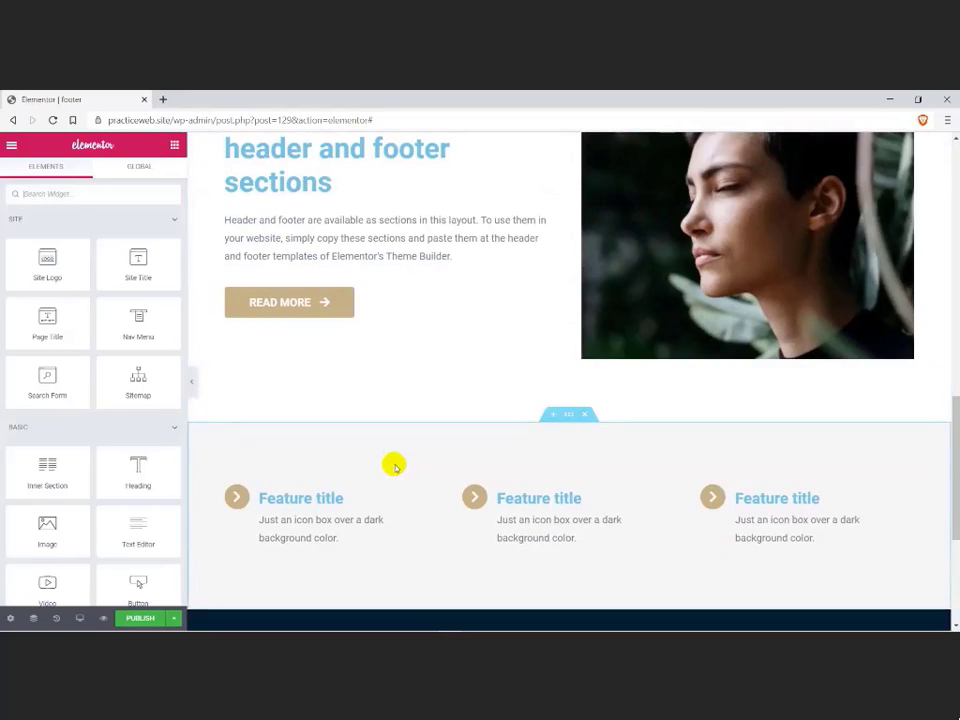
{"action": "scroll", "coordinate": [380, 467], "scroll_direction": "down", "scroll_amount": 1}
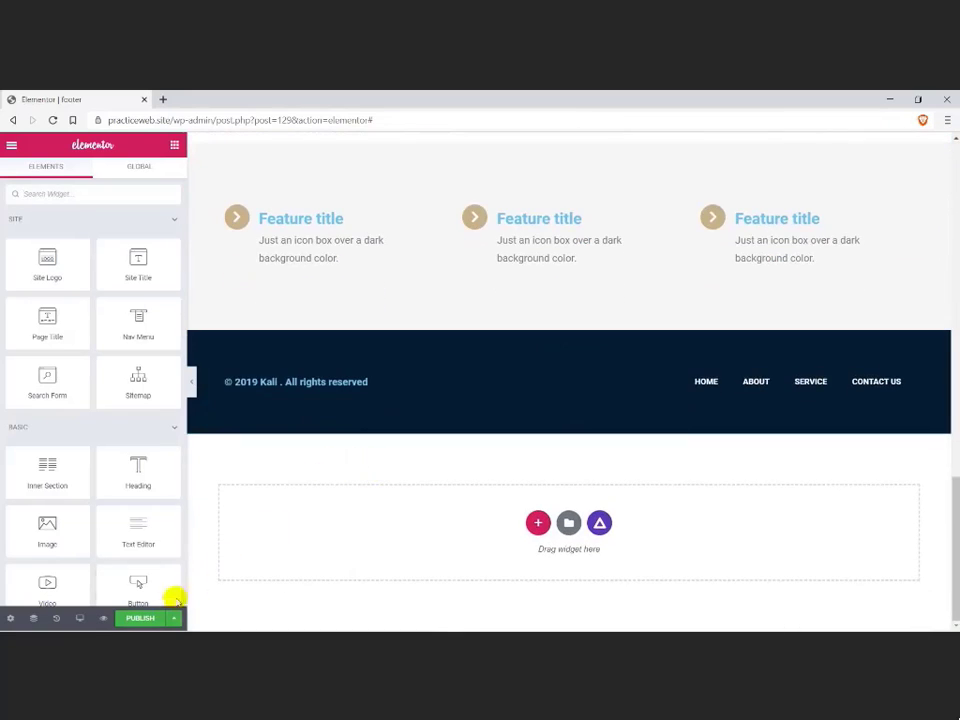
{"action": "left_click", "coordinate": [150, 621]}
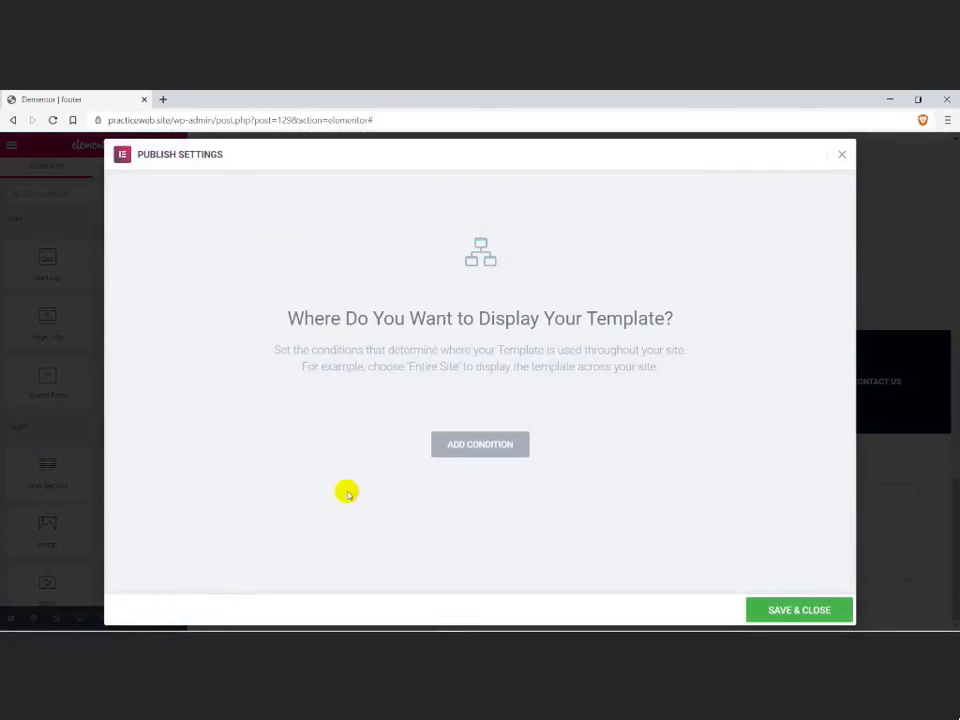
{"action": "left_click", "coordinate": [464, 447]}
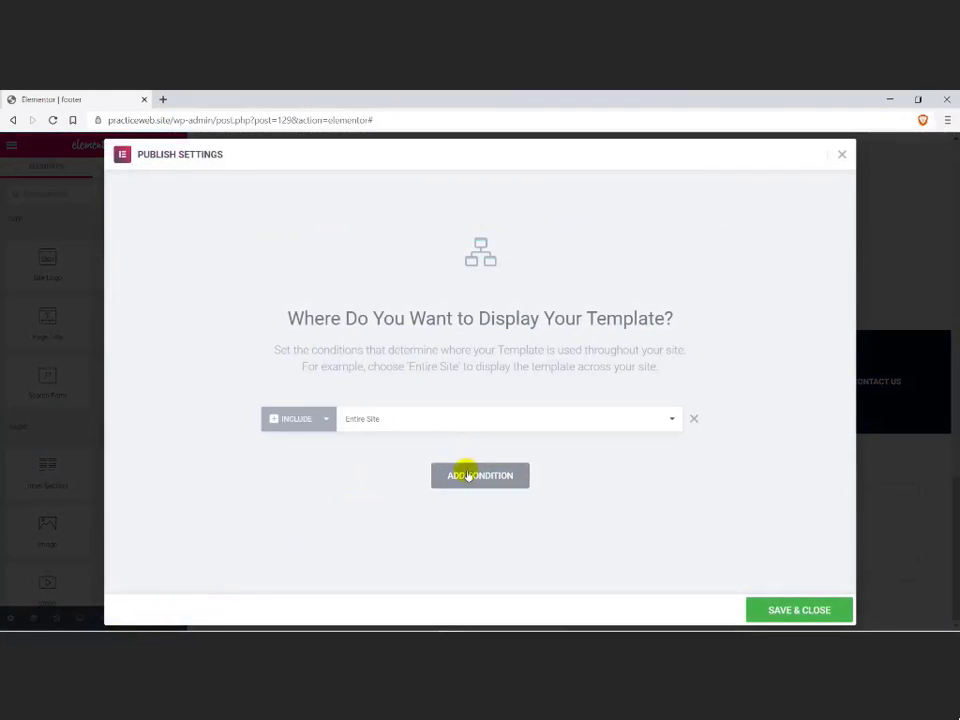
{"action": "left_click", "coordinate": [785, 608]}
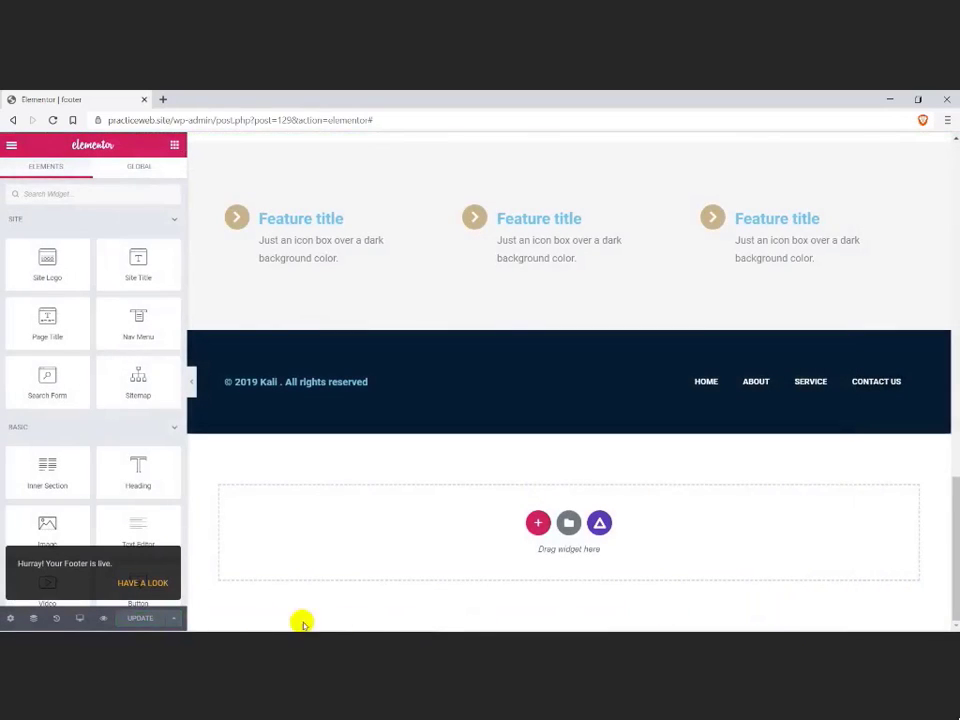
{"action": "left_click", "coordinate": [160, 584]}
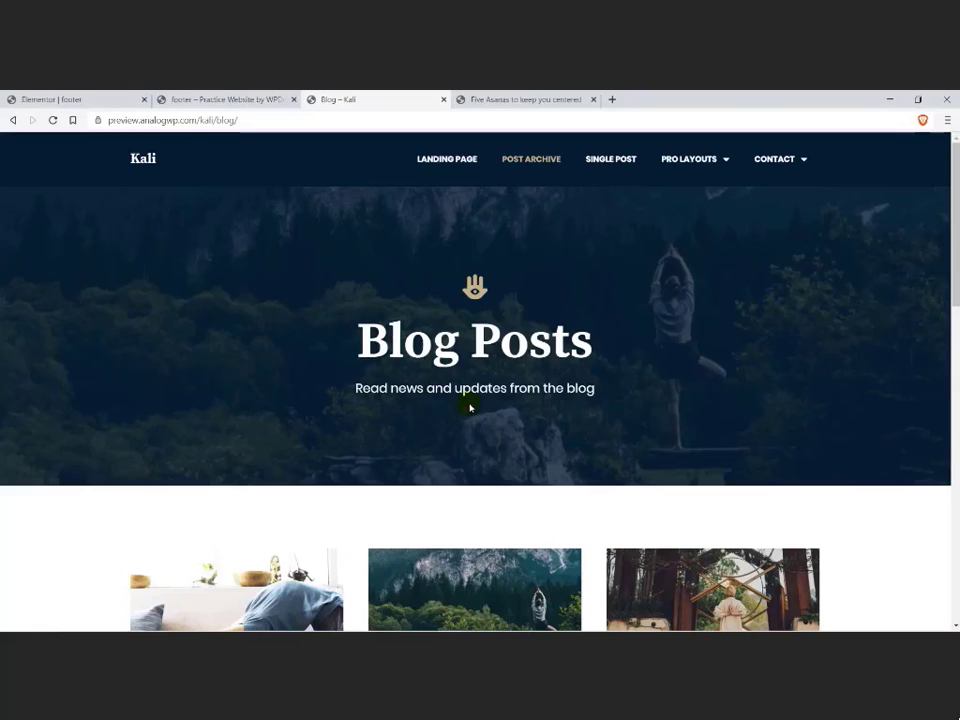
Step: Examine the Kali demo's Blog Posts archive page and its "Five Asanas to keep you centered" single post layout
{"action": "scroll", "coordinate": [470, 407], "scroll_direction": "down", "scroll_amount": 5}
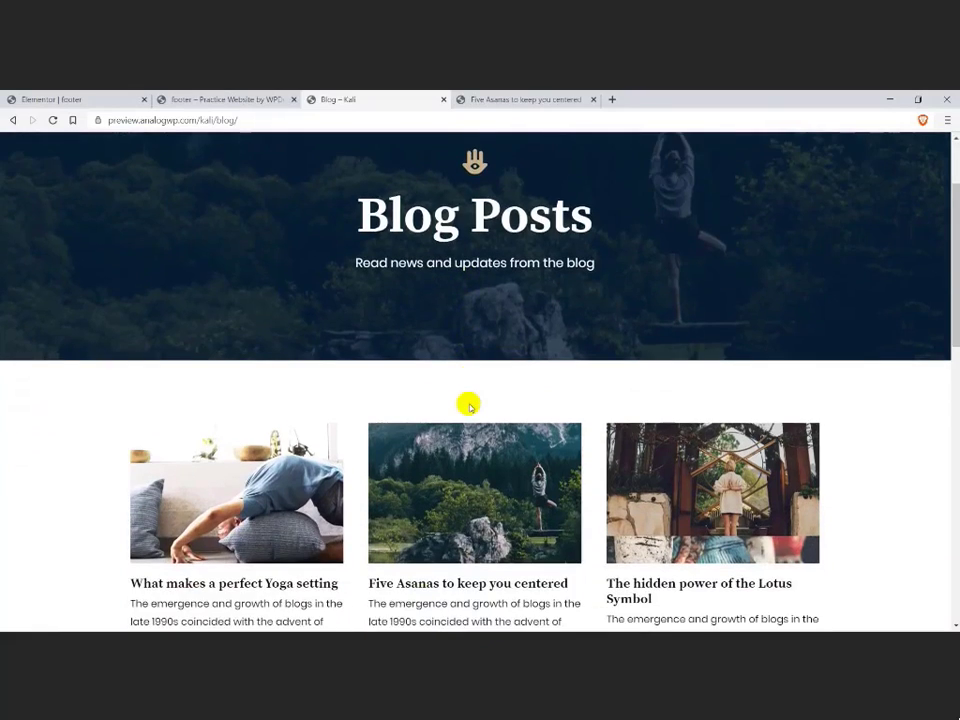
{"action": "scroll", "coordinate": [470, 407], "scroll_direction": "down", "scroll_amount": 1}
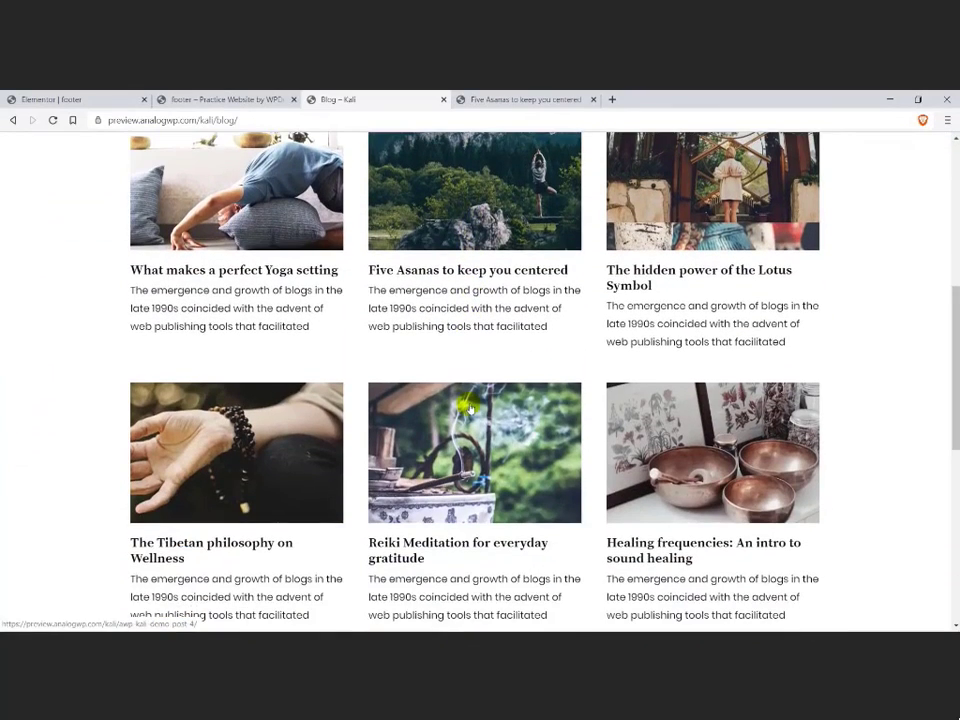
{"action": "scroll", "coordinate": [470, 407], "scroll_direction": "down", "scroll_amount": 3}
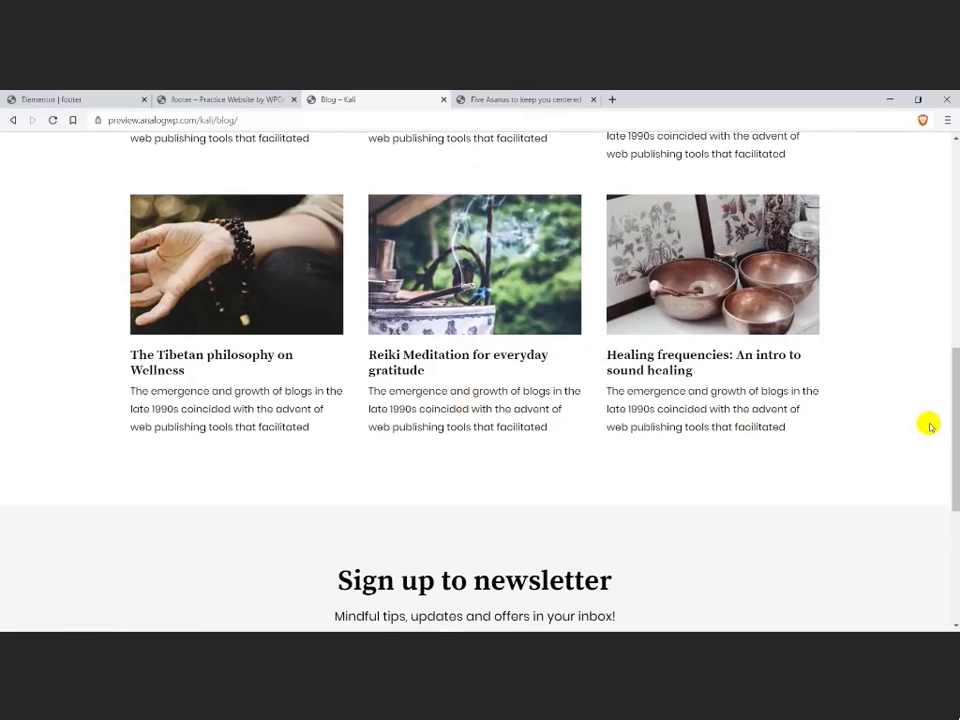
{"action": "left_click_drag", "start_coordinate": [950, 422], "coordinate": [956, 212]}
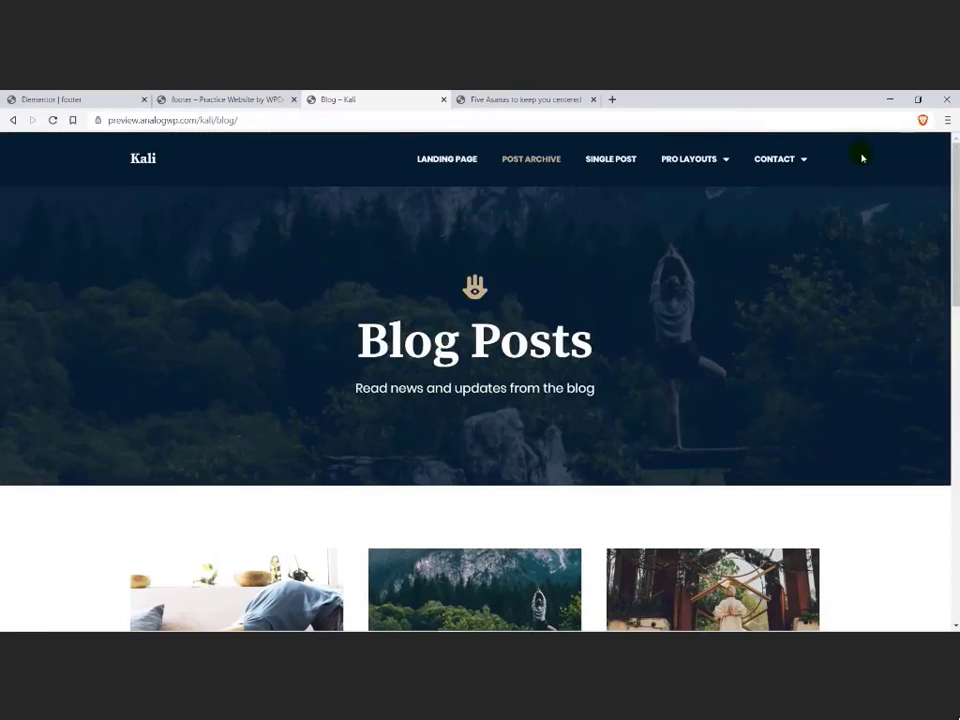
{"action": "left_click", "coordinate": [497, 101]}
{"action": "scroll", "coordinate": [450, 328], "scroll_direction": "down", "scroll_amount": 15}
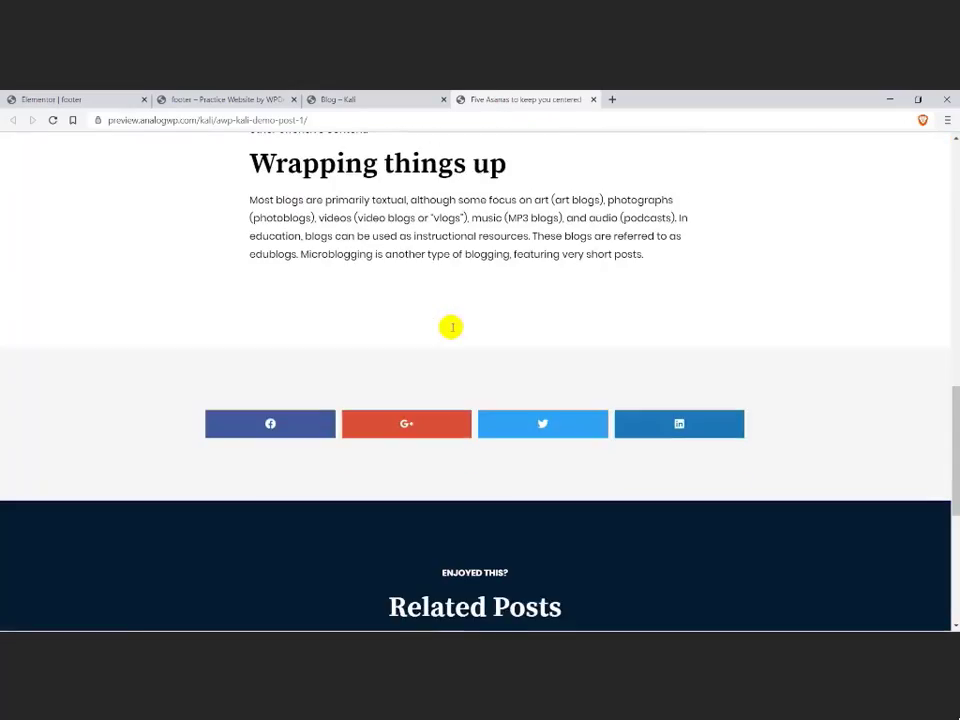
{"action": "scroll", "coordinate": [450, 332], "scroll_direction": "up", "scroll_amount": 15}
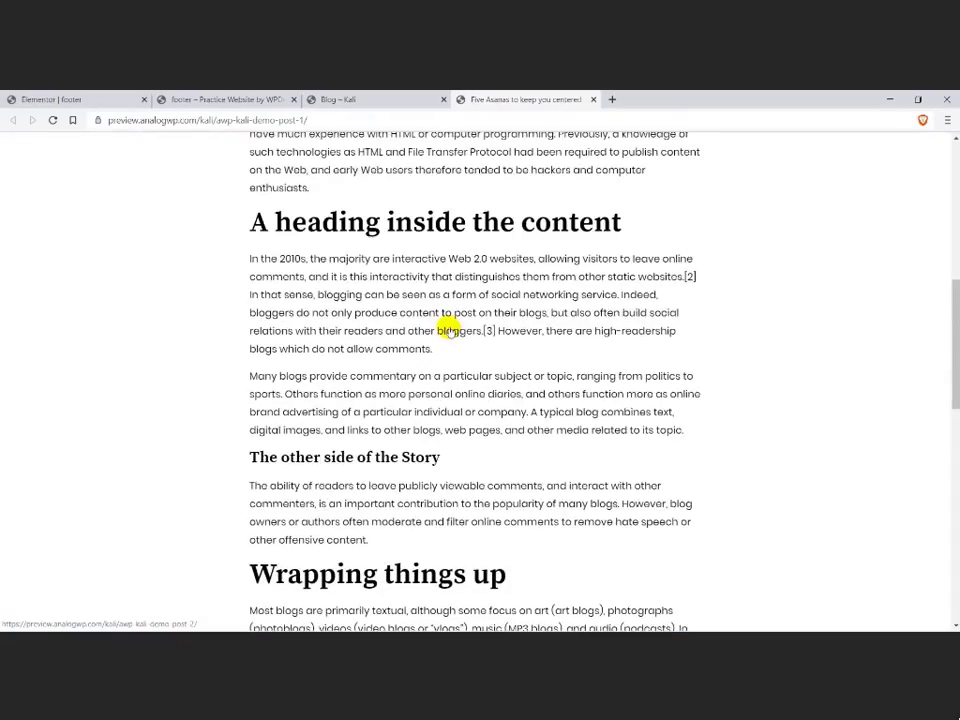
Step: Return to the footer template's editor and open the Theme Builder's Archive templates through the Finder
{"action": "scroll", "coordinate": [450, 333], "scroll_direction": "up", "scroll_amount": 2}
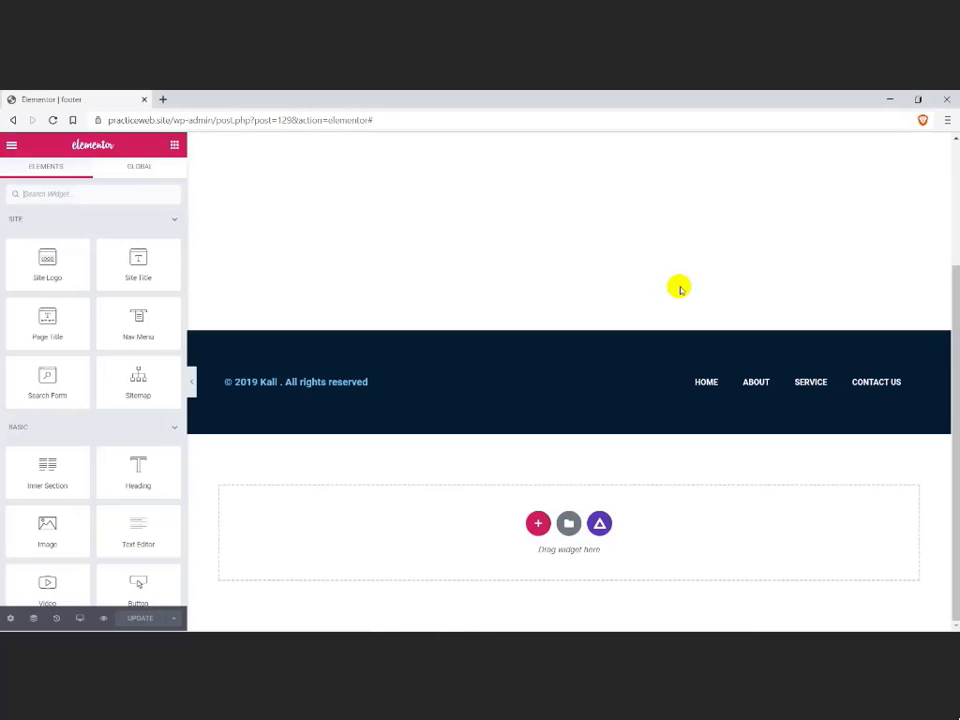
{"action": "key", "text": "ctrl+e"}
{"action": "type", "text": "them"}
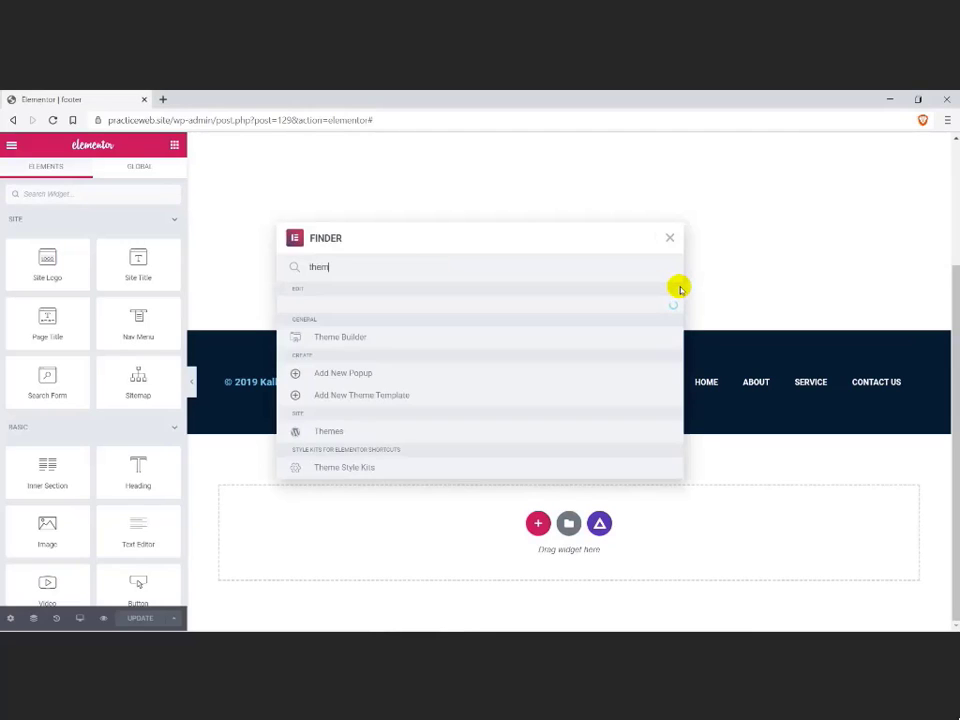
{"action": "type", "text": "e"}
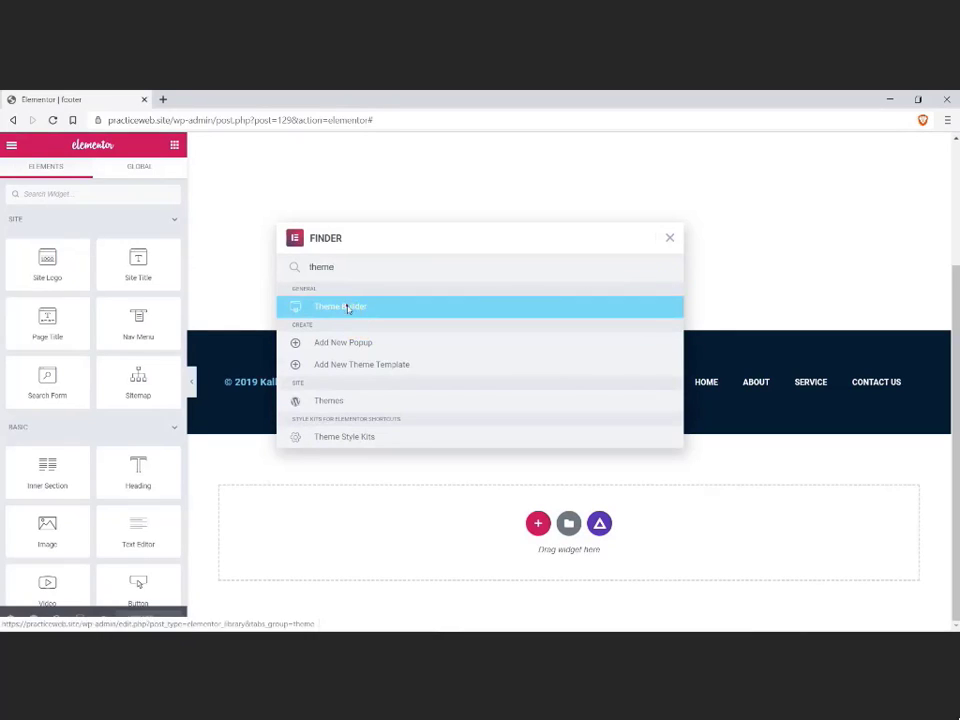
{"action": "left_click", "coordinate": [345, 307]}
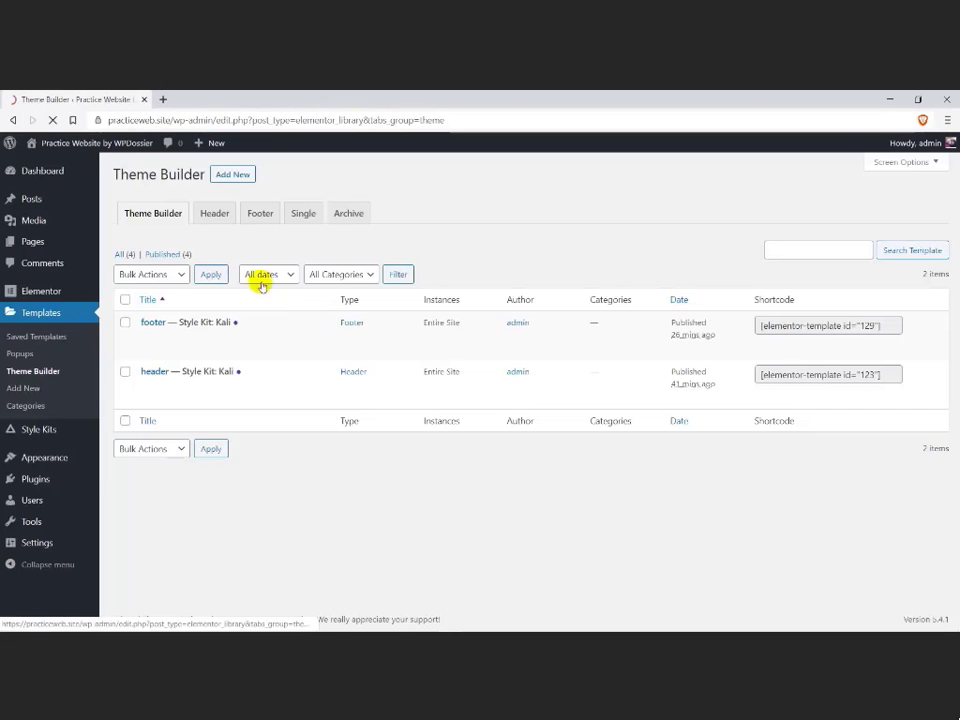
{"action": "left_click", "coordinate": [348, 216]}
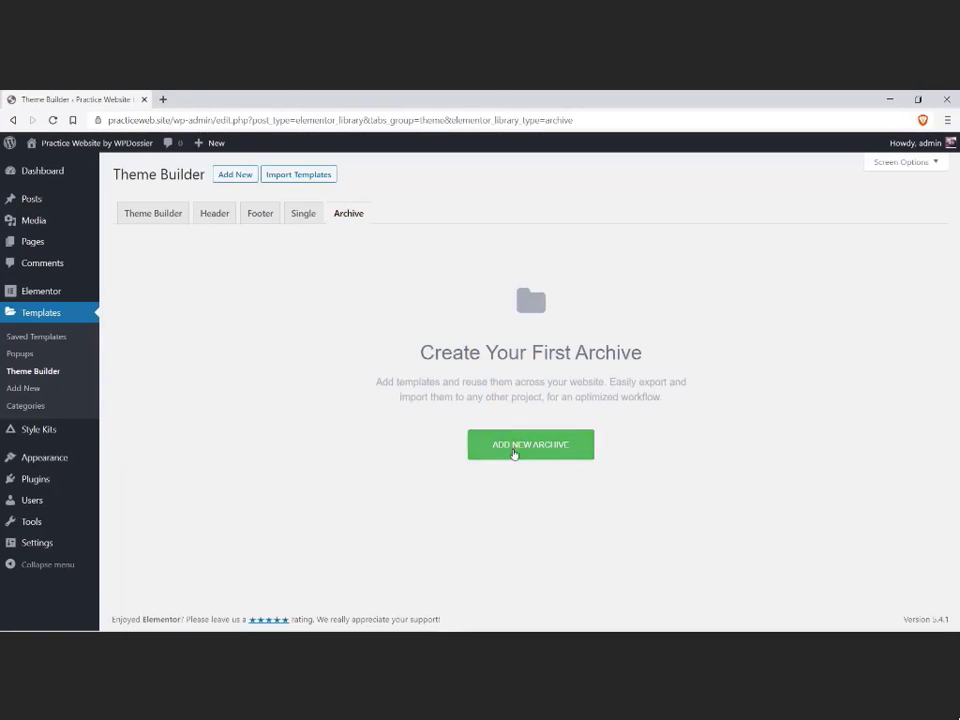
Step: Create a Theme Builder template of type Archive named "blog" and dismiss the Elementor library that opens with it
{"action": "left_click", "coordinate": [512, 451]}
{"action": "left_click", "coordinate": [510, 445]}
{"action": "left_click", "coordinate": [512, 514]}
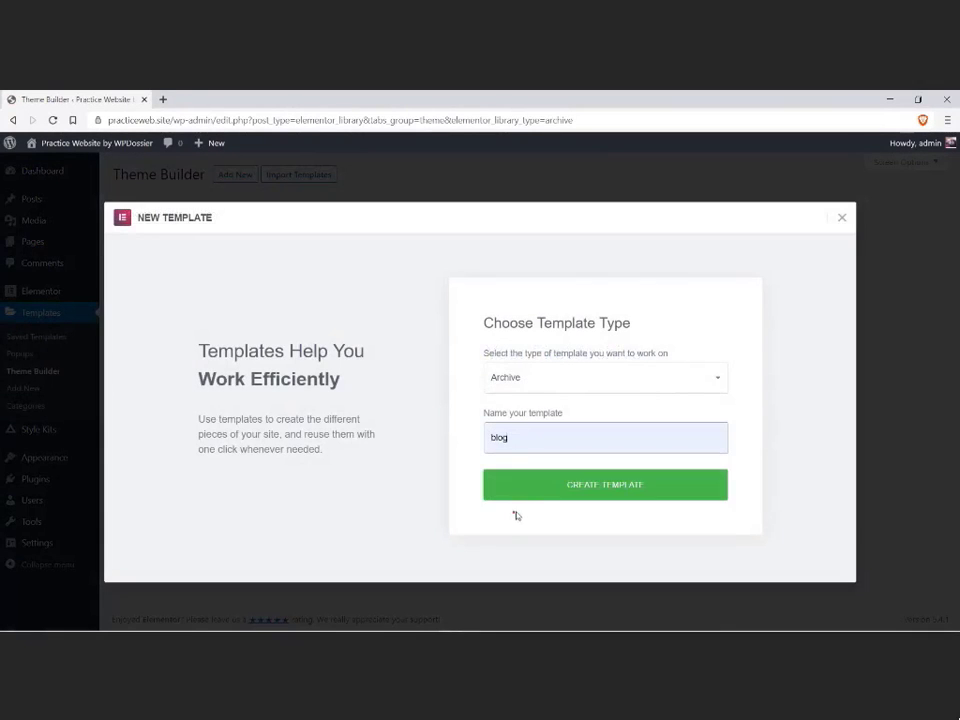
{"action": "left_click", "coordinate": [530, 495]}
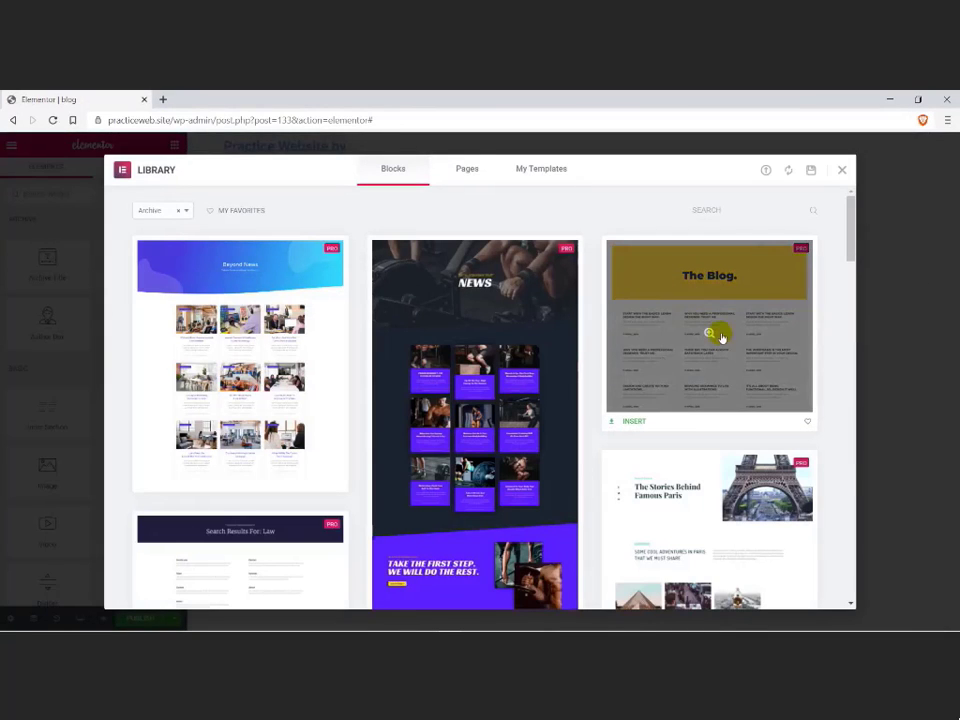
{"action": "left_click", "coordinate": [842, 171]}
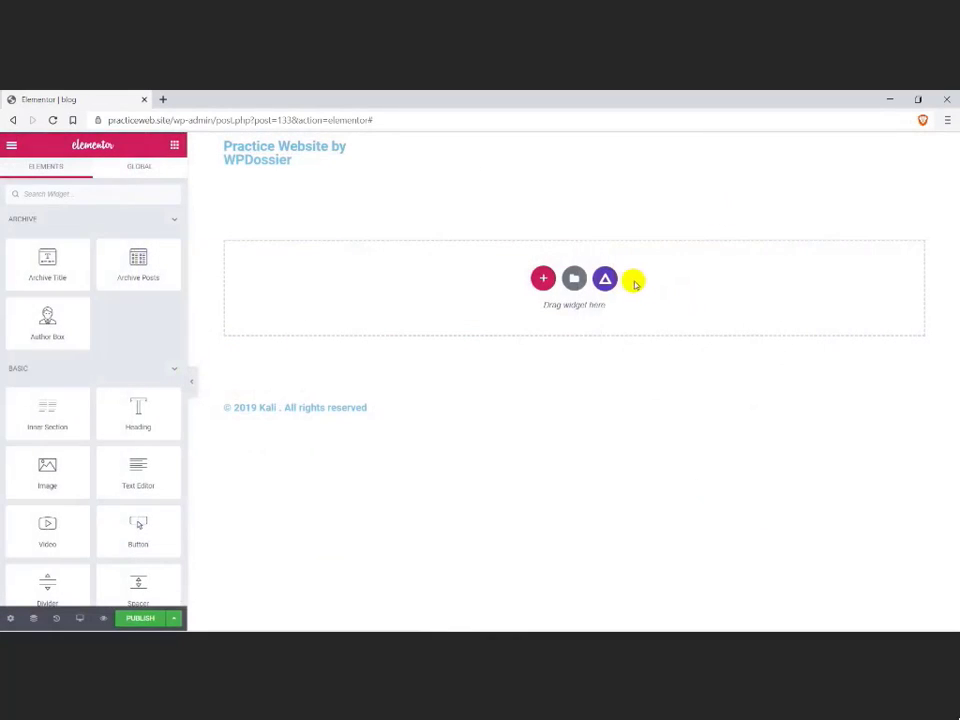
Step: Import the Kali - Post Archives template from the AnalogWP library's Kali kit into the blog template
{"action": "left_click", "coordinate": [606, 279]}
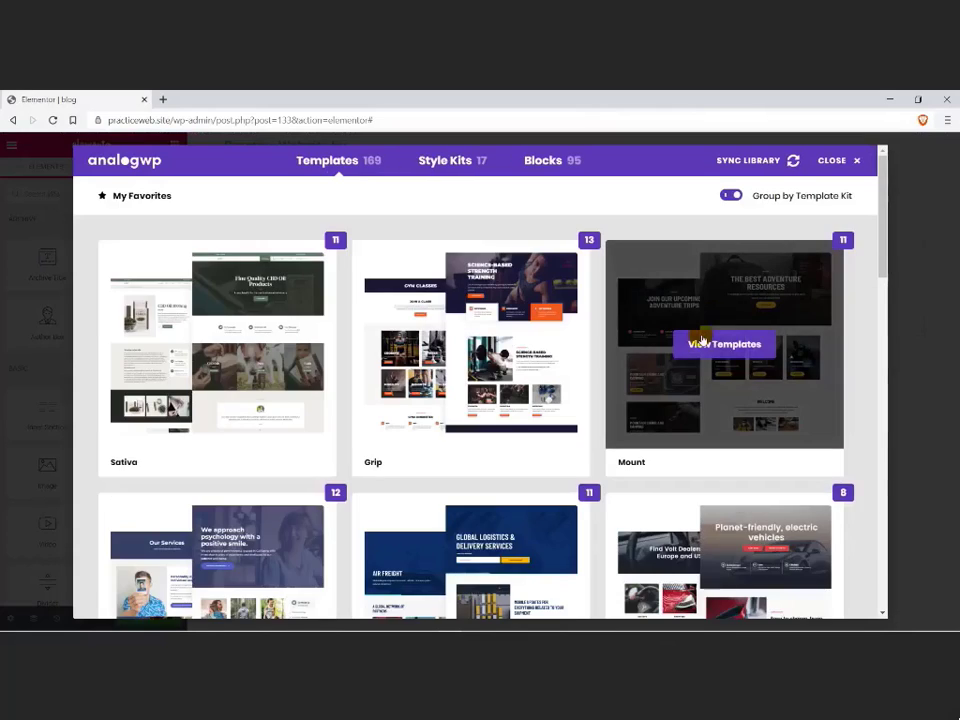
{"action": "scroll", "coordinate": [700, 337], "scroll_direction": "down", "scroll_amount": 5}
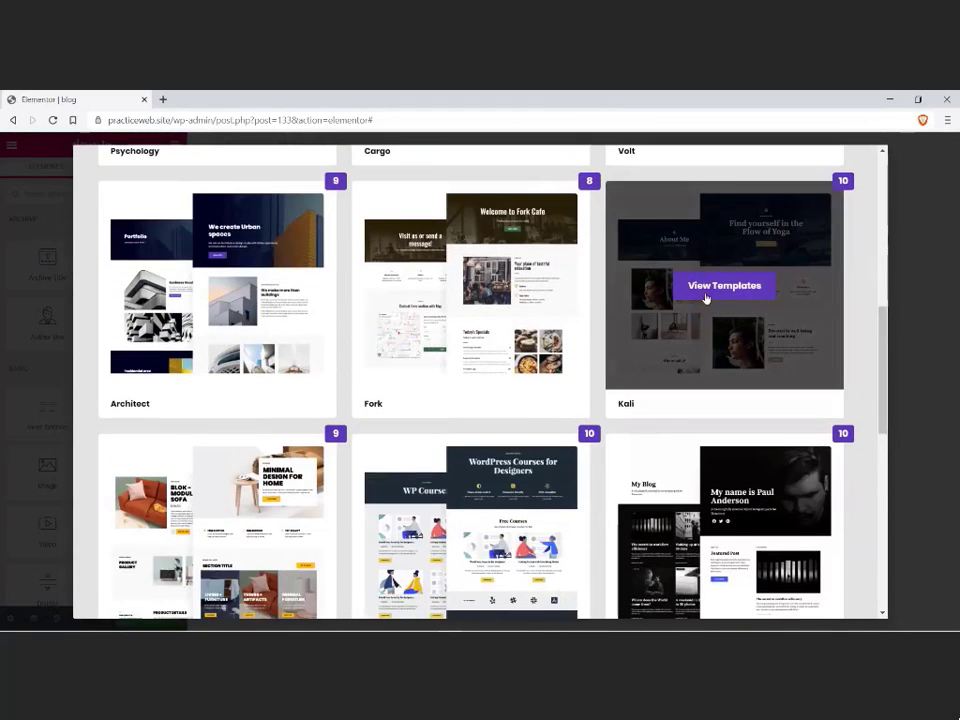
{"action": "left_click", "coordinate": [710, 290]}
{"action": "mouse_move", "coordinate": [189, 392]}
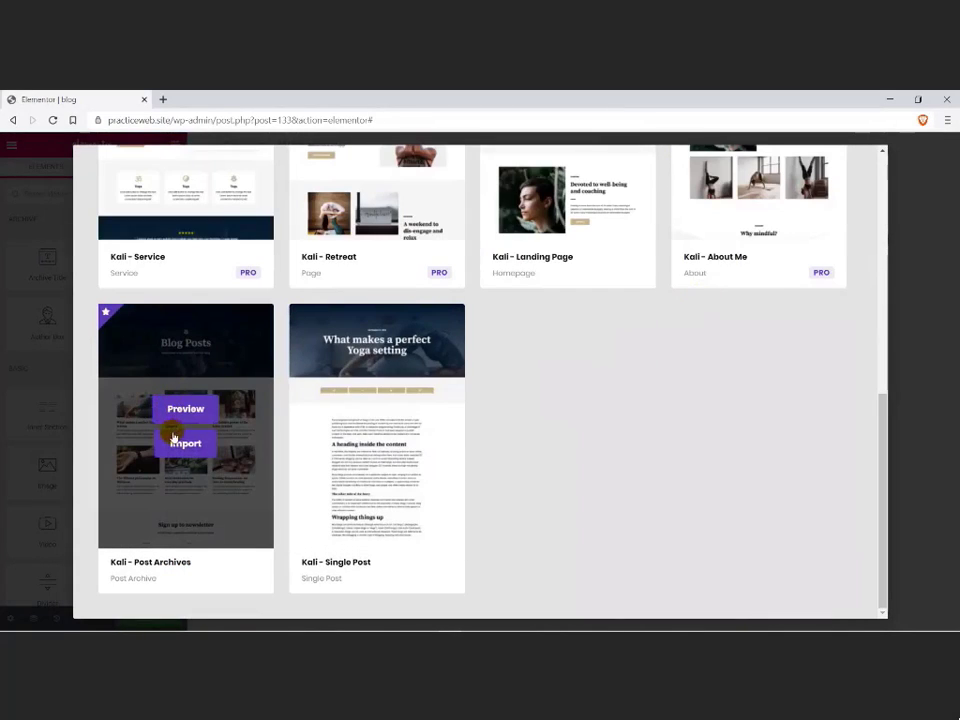
{"action": "left_click", "coordinate": [172, 434]}
{"action": "left_click", "coordinate": [614, 404]}
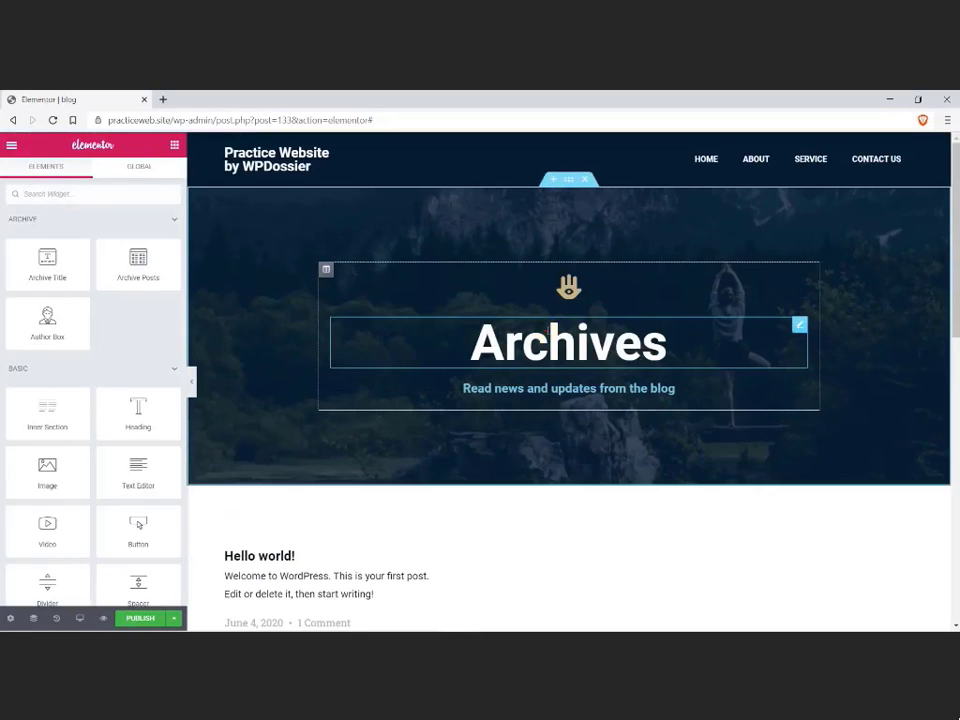
Step: Check the archive title and posts list, and publish the blog template with a display condition including All Archives
{"action": "left_click", "coordinate": [548, 333]}
{"action": "scroll", "coordinate": [522, 345], "scroll_direction": "down", "scroll_amount": 1}
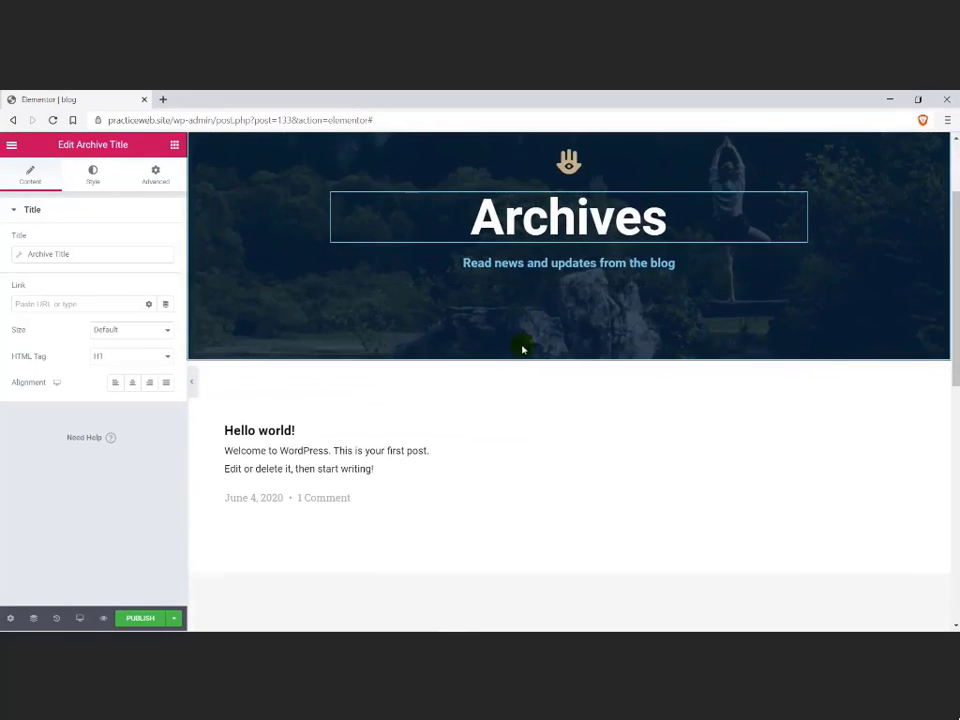
{"action": "left_click", "coordinate": [369, 425]}
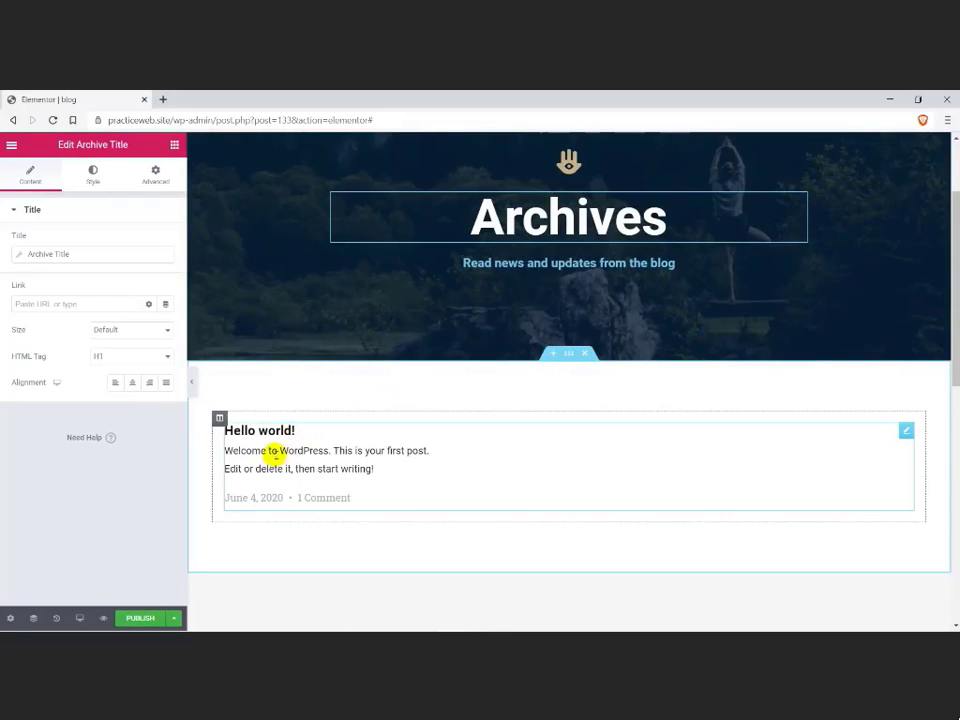
{"action": "left_click", "coordinate": [141, 618]}
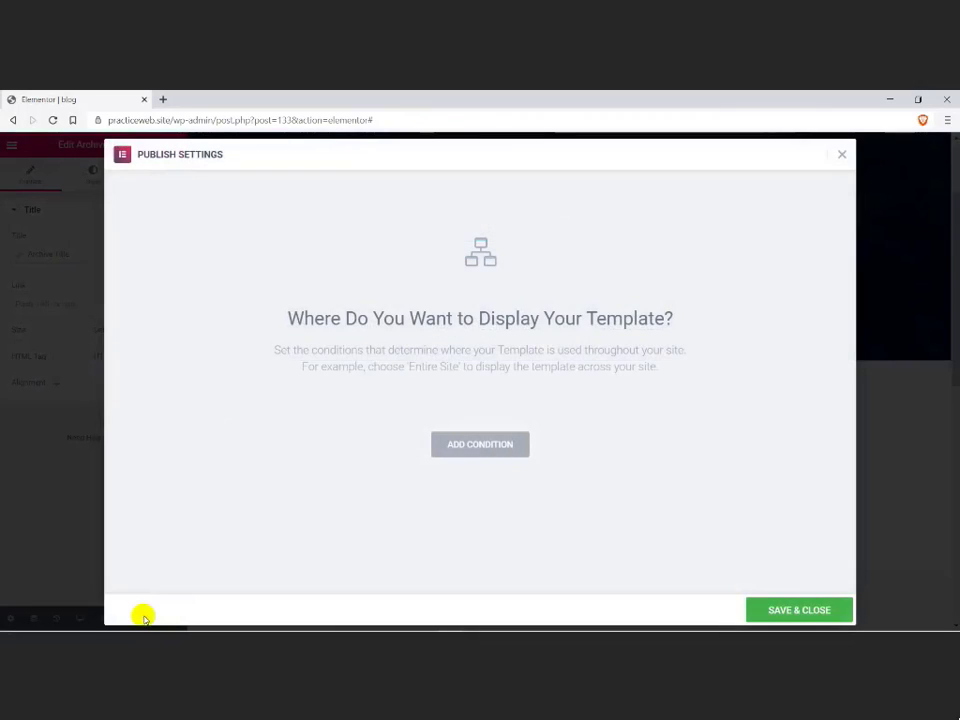
{"action": "left_click", "coordinate": [458, 454]}
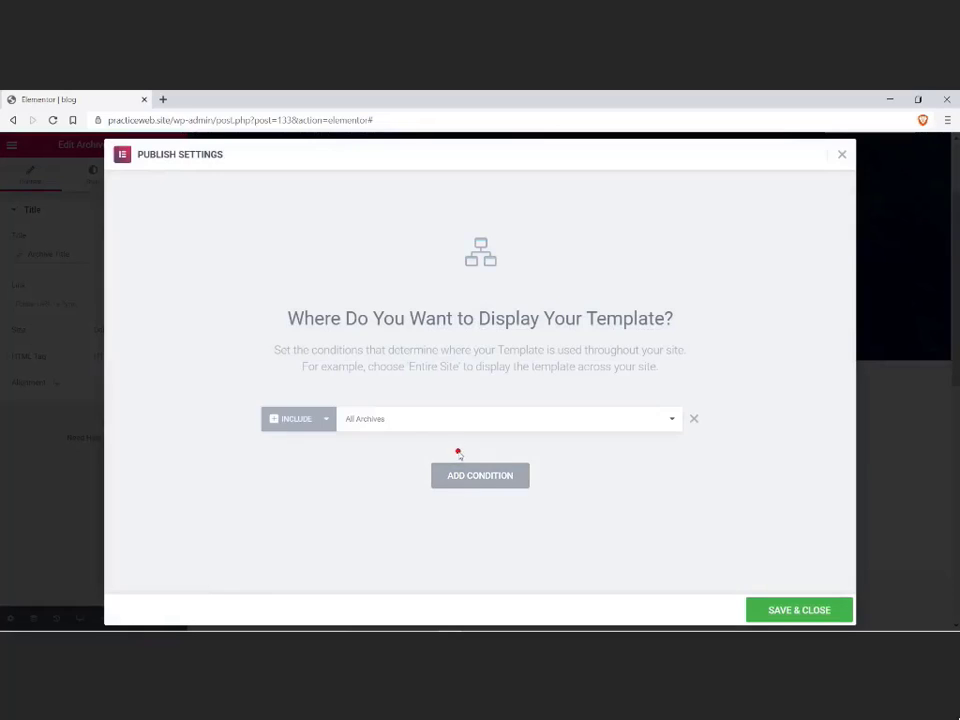
{"action": "left_click", "coordinate": [388, 423]}
{"action": "left_click", "coordinate": [388, 423]}
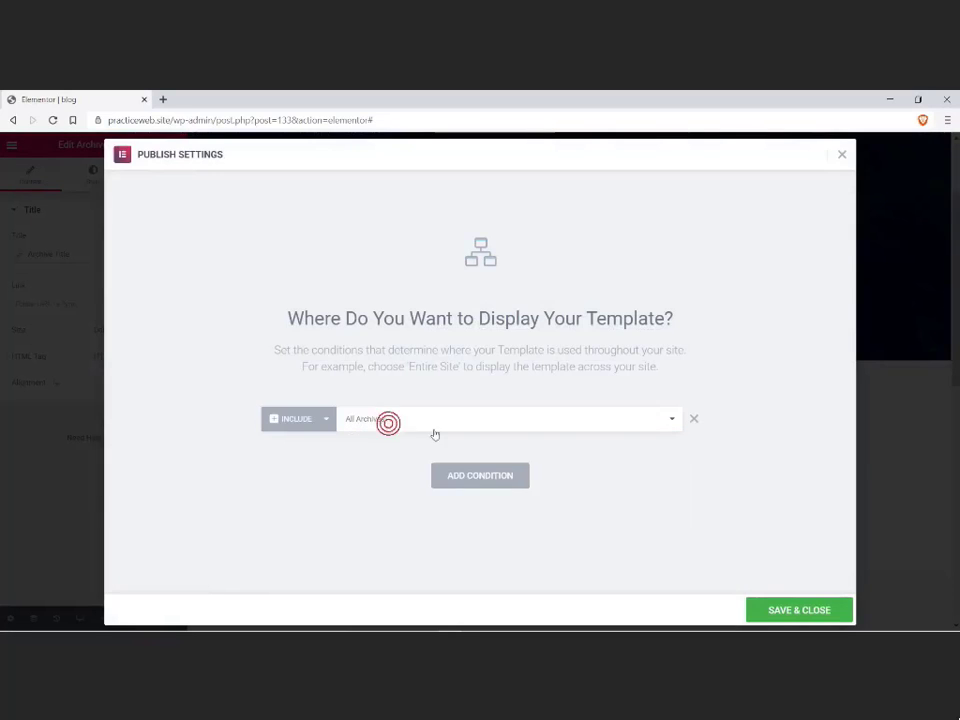
{"action": "left_click", "coordinate": [760, 612]}
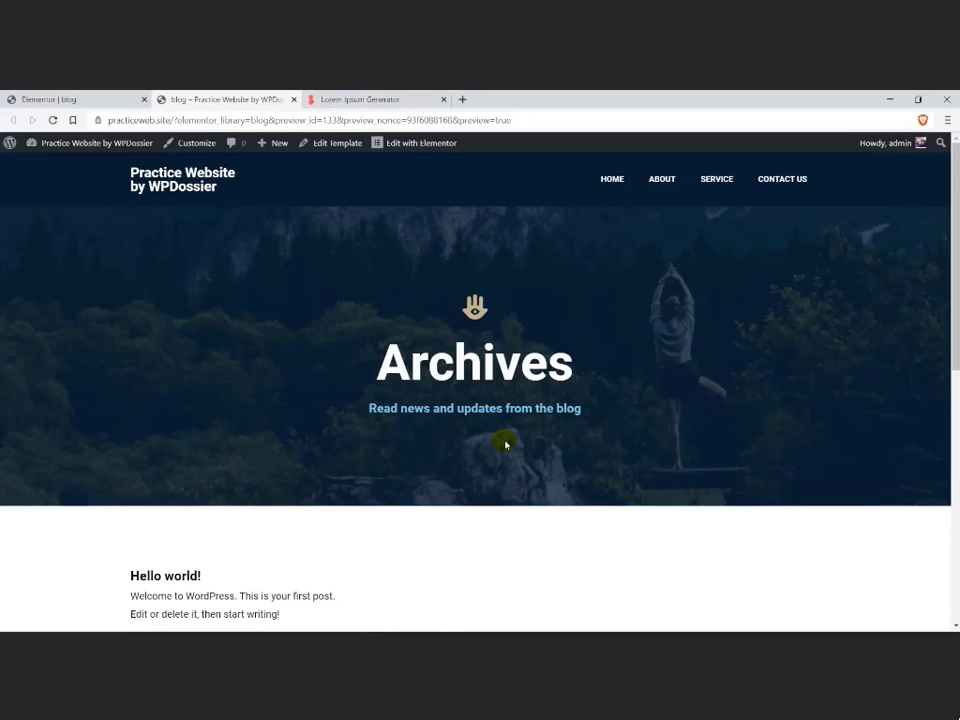
Step: Go to the WordPress dashboard's posts list and move the default "Hello world!" post to the trash
{"action": "key", "text": "ctrl+e"}
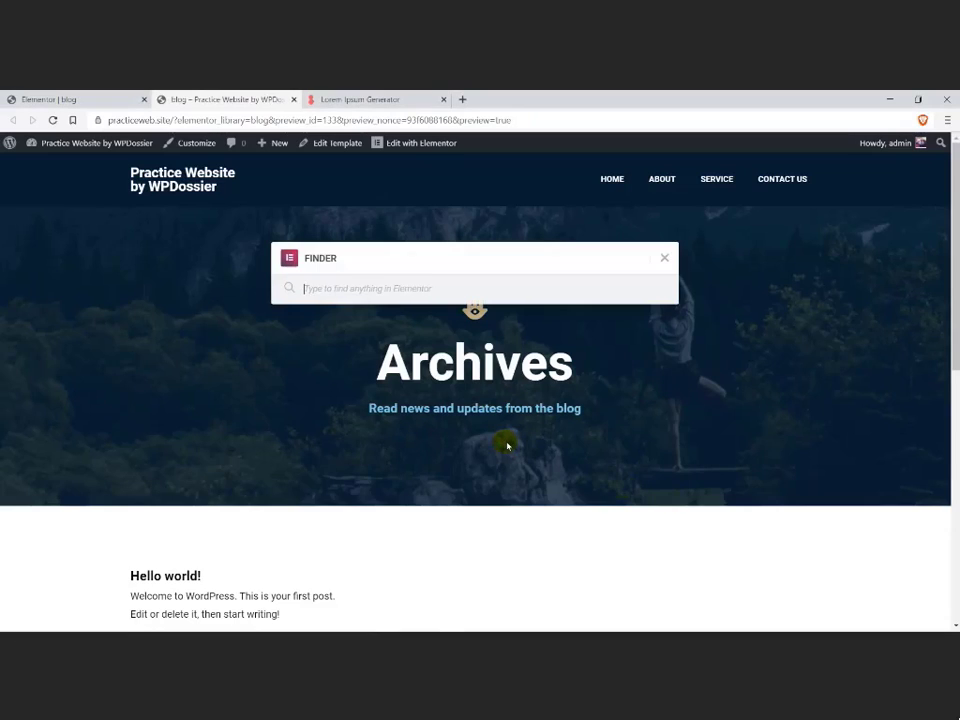
{"action": "type", "text": "dash"}
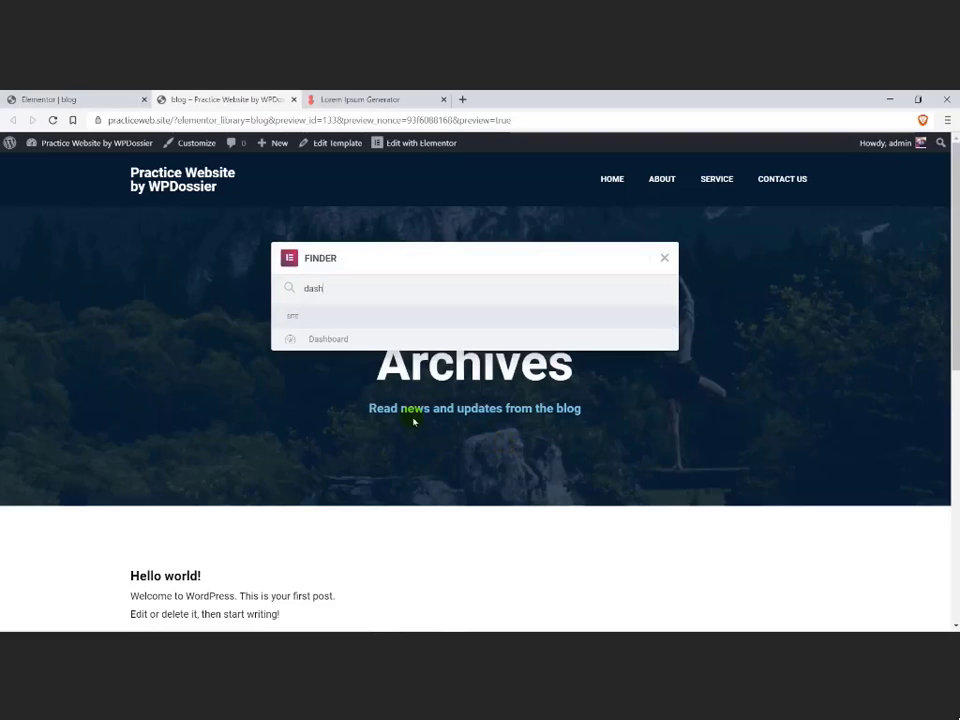
{"action": "left_click", "coordinate": [340, 338]}
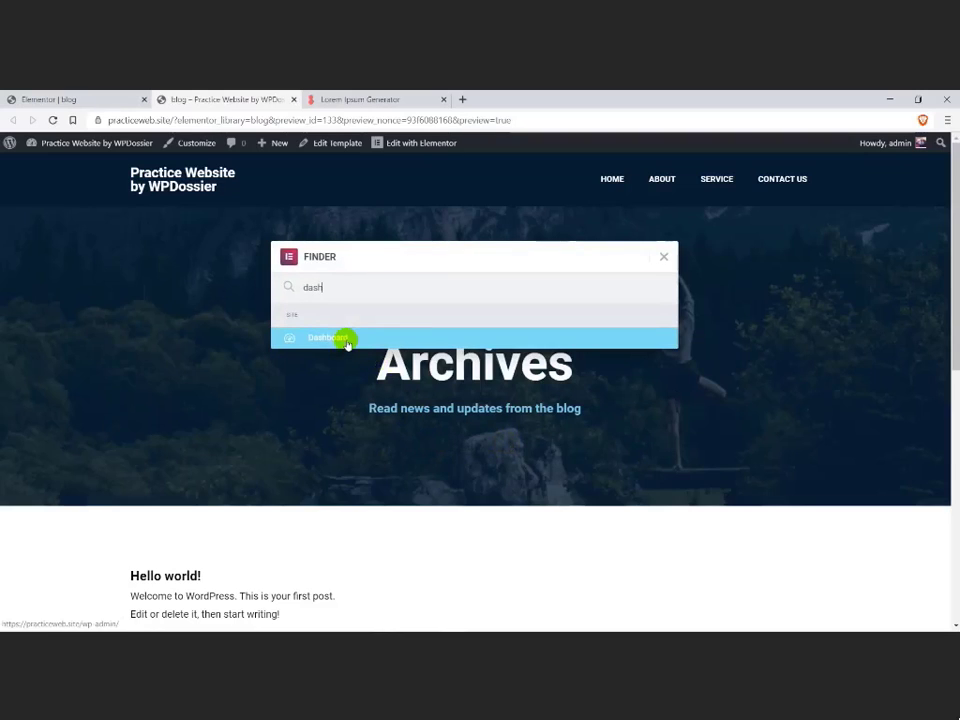
{"action": "left_click", "coordinate": [346, 343]}
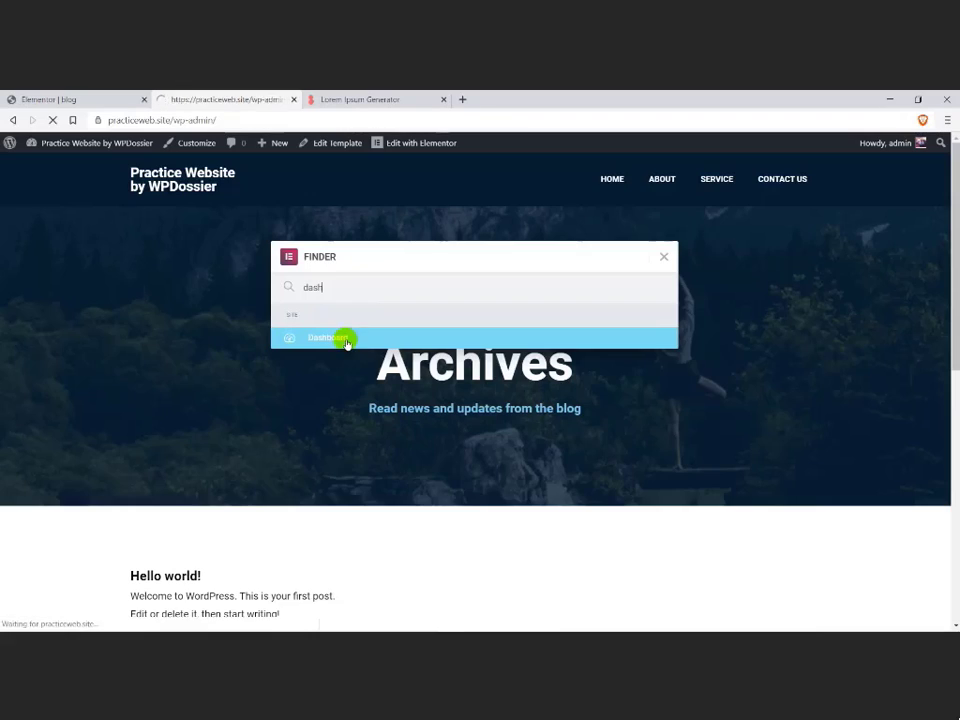
{"action": "left_click", "coordinate": [29, 251]}
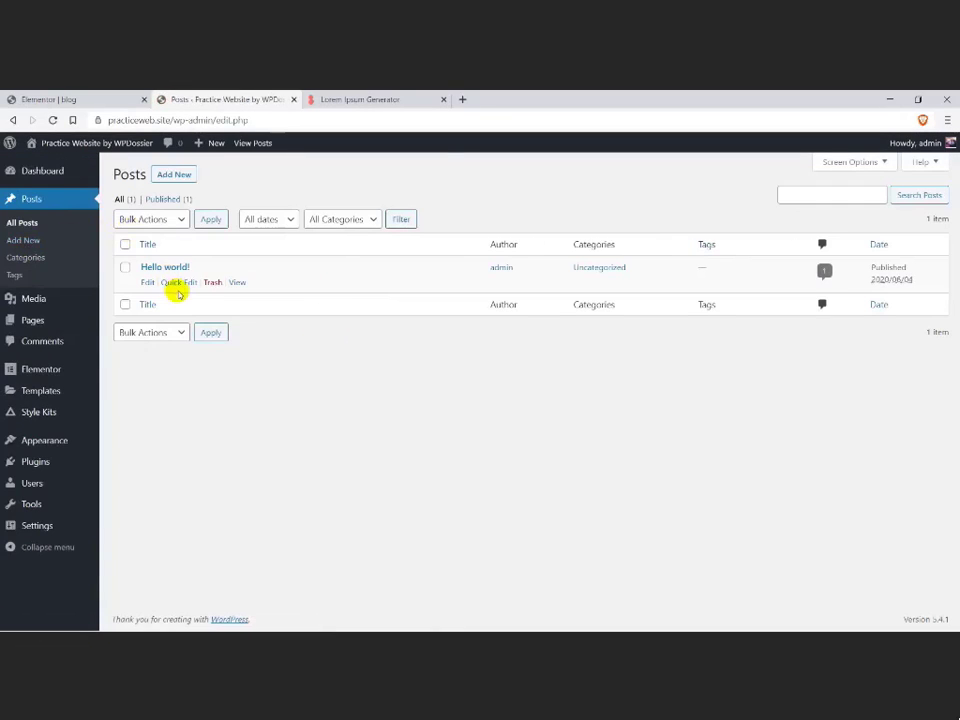
{"action": "left_click", "coordinate": [212, 284]}
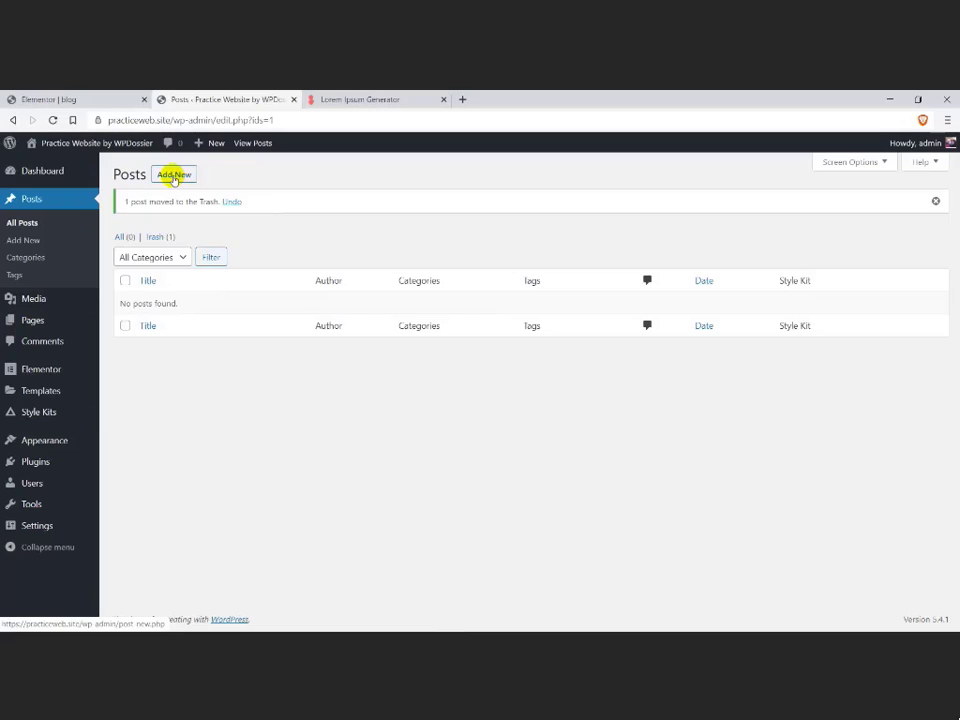
Step: Add a new post titled "Blog 1" and fill its body with the two paragraphs copied from the Lorem Ipsum Generator
{"action": "left_click", "coordinate": [174, 176]}
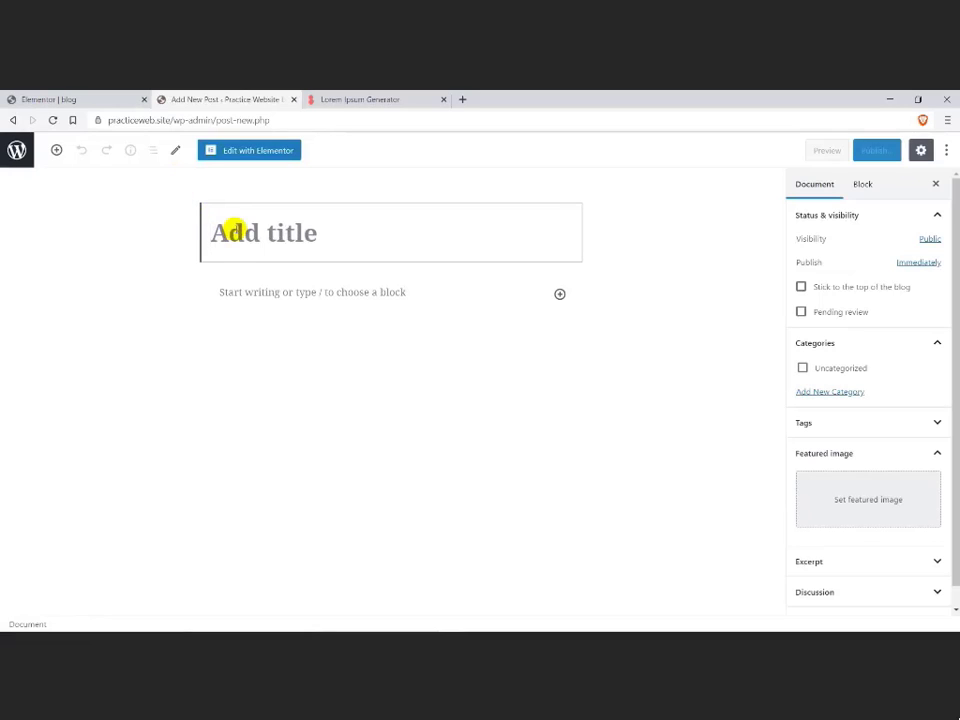
{"action": "type", "text": "Blog 1"}
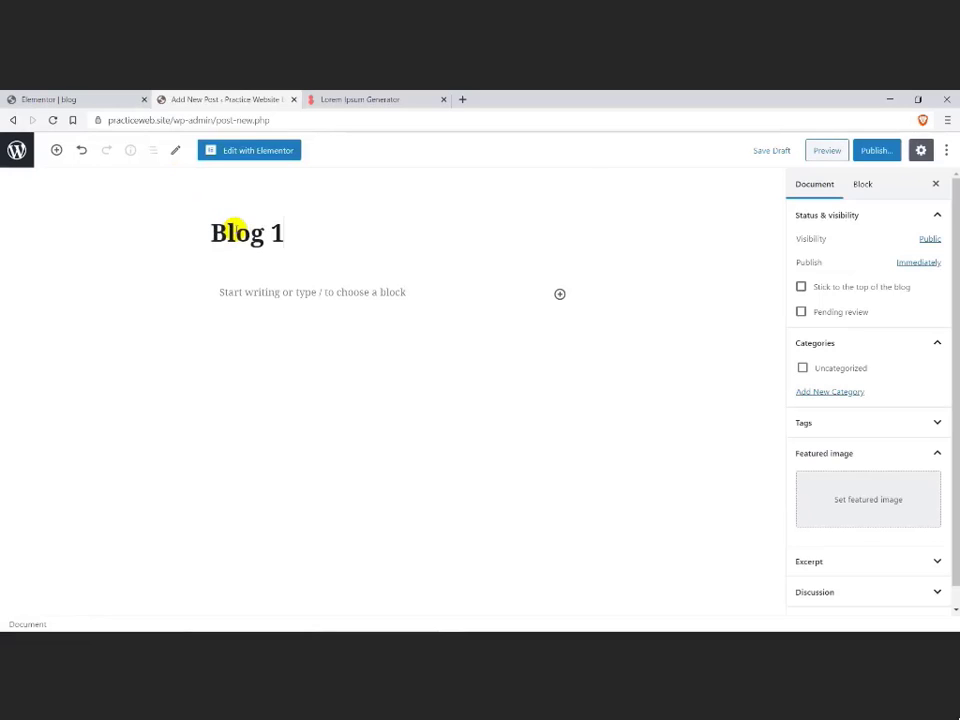
{"action": "left_click", "coordinate": [349, 99]}
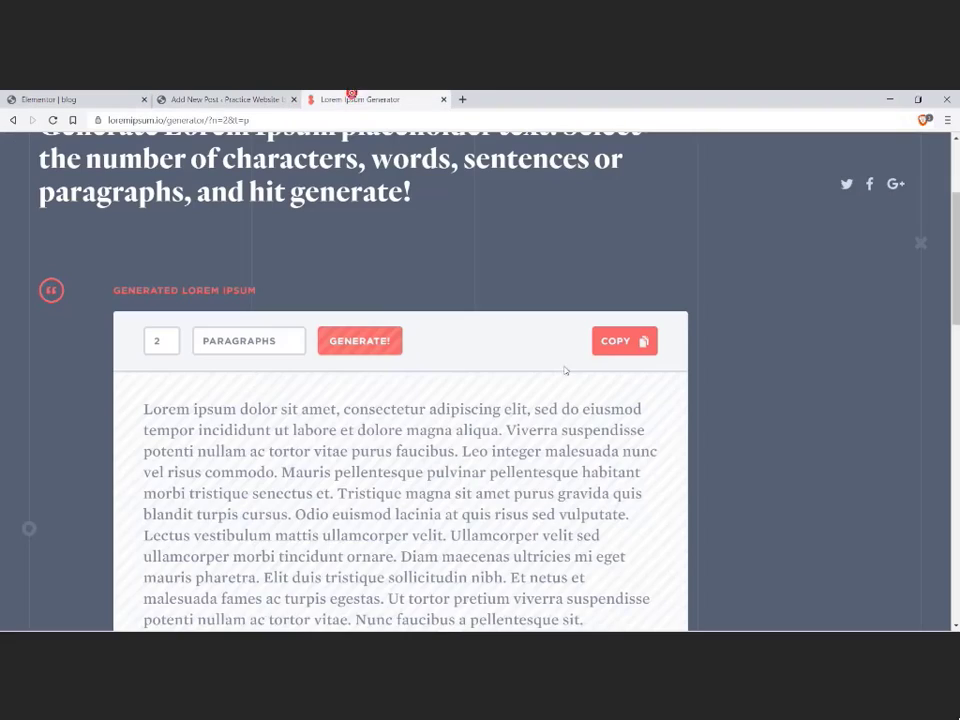
{"action": "left_click", "coordinate": [615, 340]}
{"action": "left_click", "coordinate": [189, 99]}
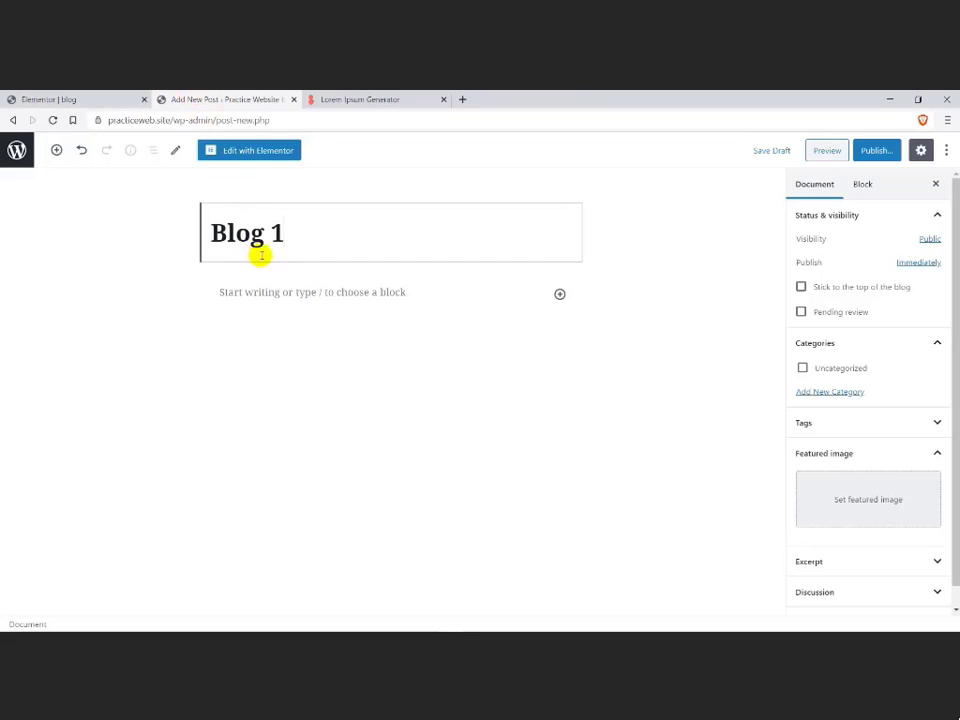
{"action": "left_click", "coordinate": [278, 290]}
{"action": "key", "text": "ctrl+v"}
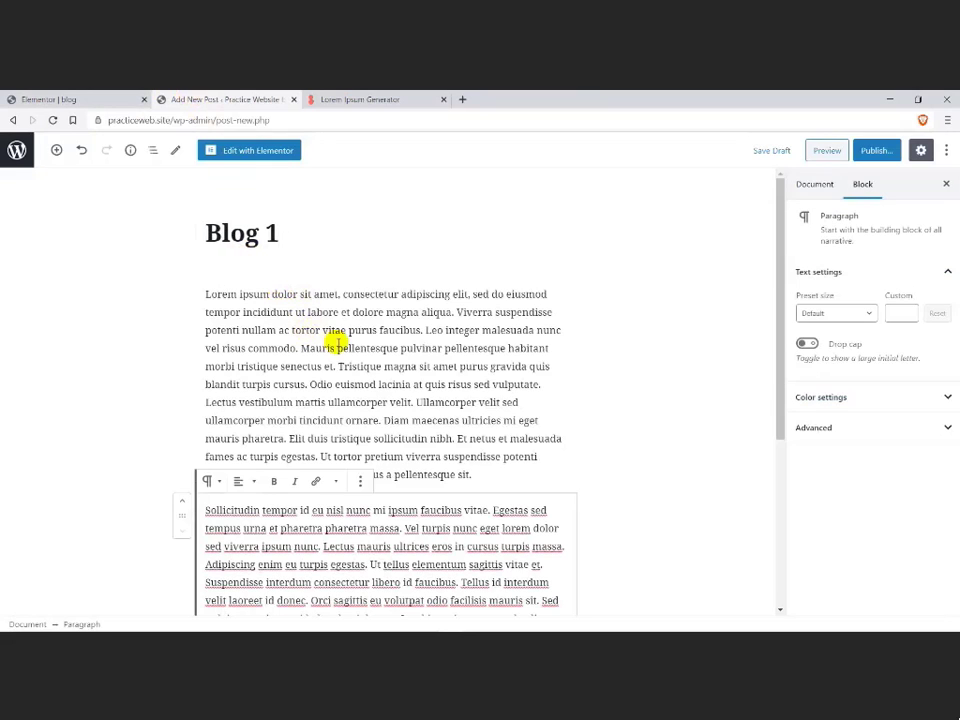
Step: Set awp-kali-demo-04.jpg from the media library as the Blog 1 post's featured image
{"action": "left_click", "coordinate": [815, 184]}
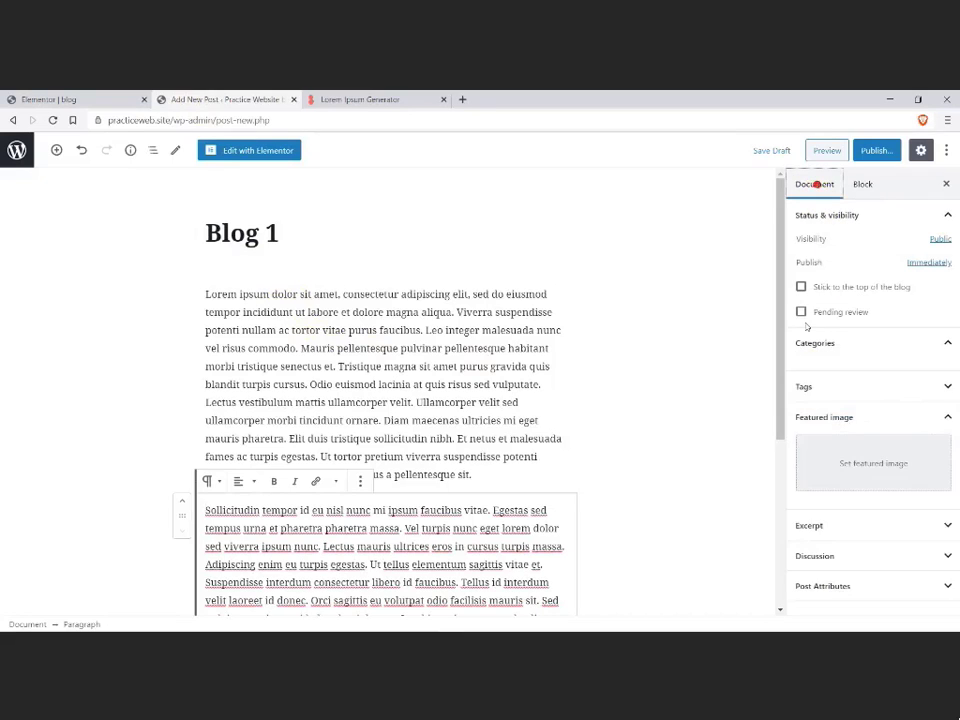
{"action": "left_click", "coordinate": [834, 498]}
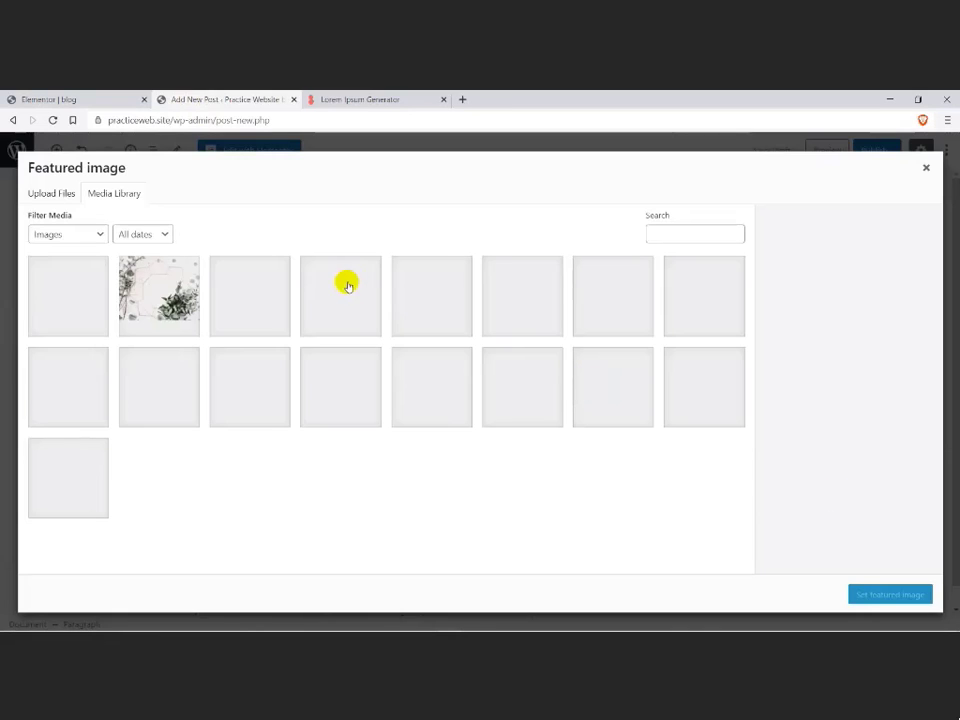
{"action": "left_click", "coordinate": [250, 295]}
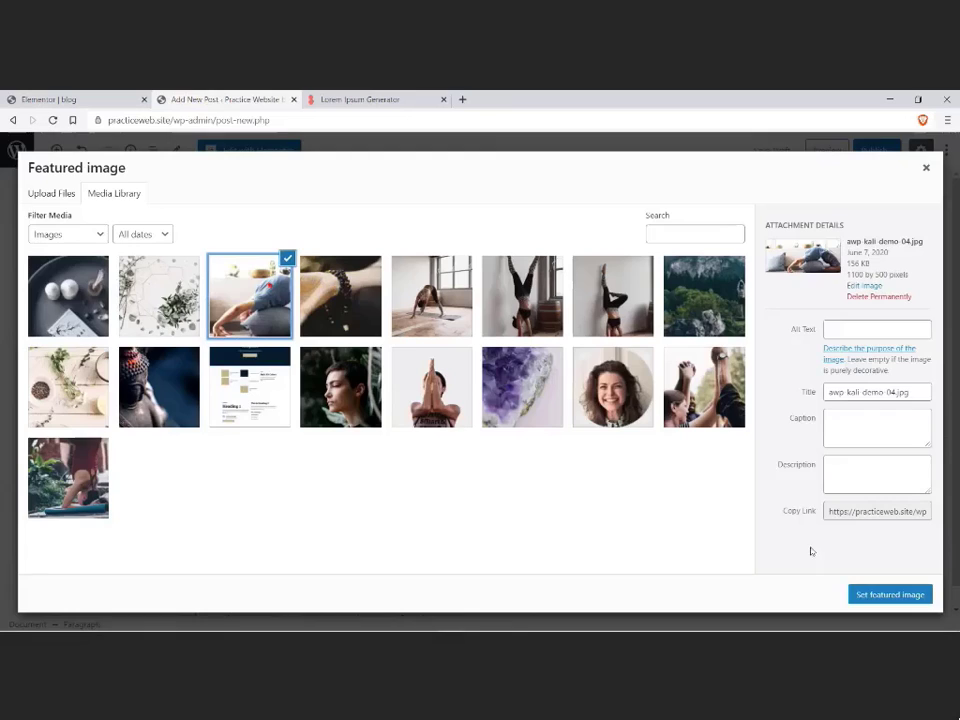
{"action": "left_click", "coordinate": [864, 594]}
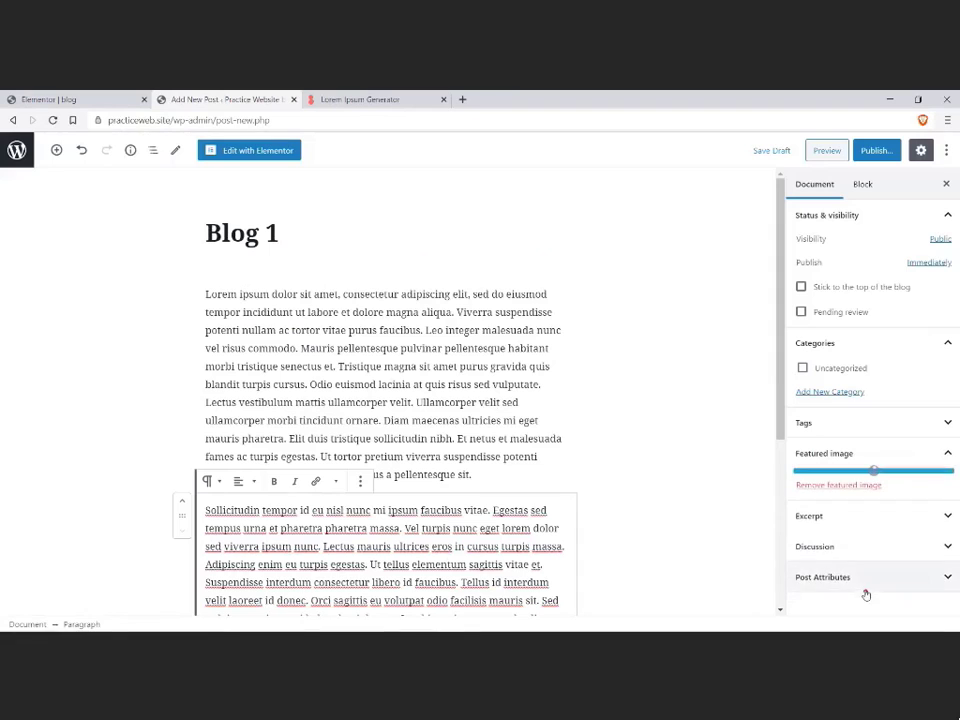
Step: Add a new category named "Blog" to the Blog 1 post without a parent category
{"action": "left_click", "coordinate": [830, 394]}
{"action": "left_click", "coordinate": [829, 431]}
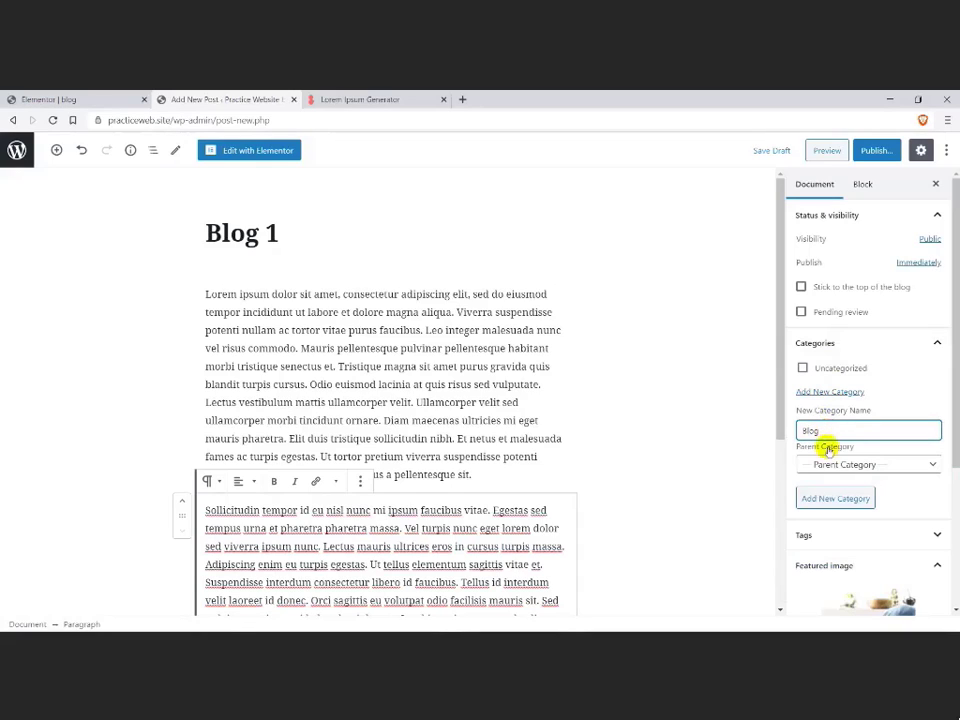
{"action": "left_click", "coordinate": [824, 498]}
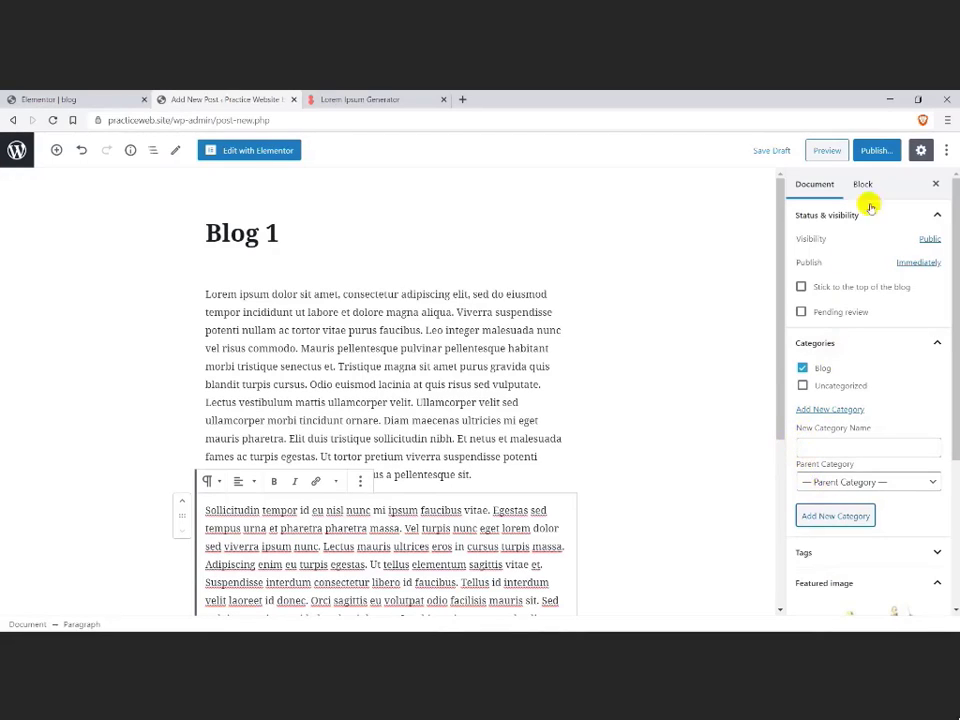
Step: Publish the Blog 1 post and return to the posts list
{"action": "left_click", "coordinate": [876, 150]}
{"action": "left_click", "coordinate": [876, 150]}
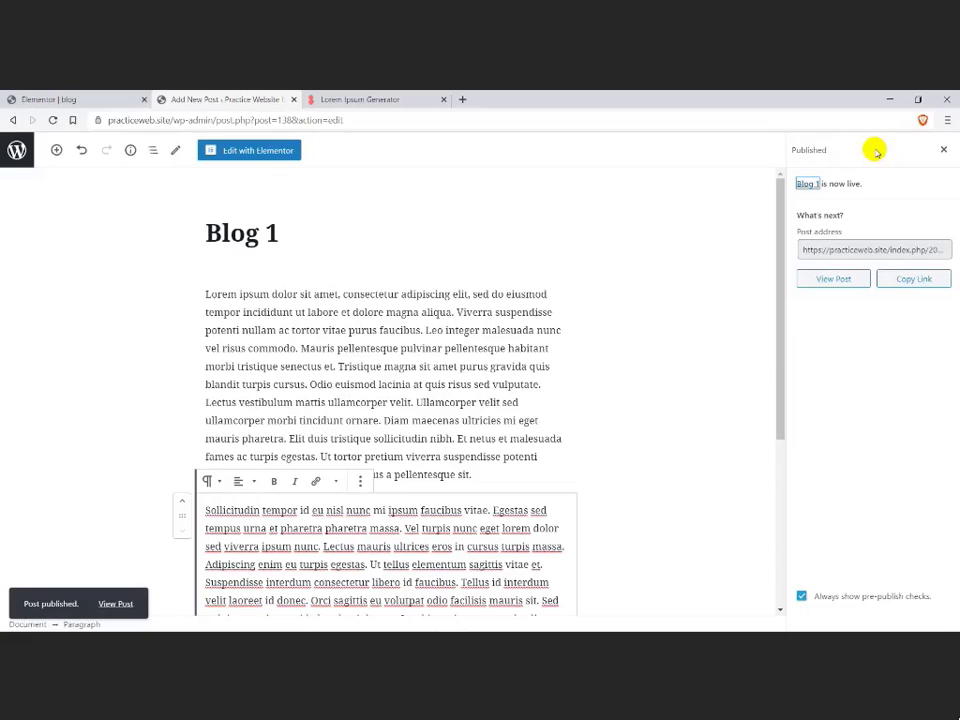
{"action": "left_click", "coordinate": [16, 150]}
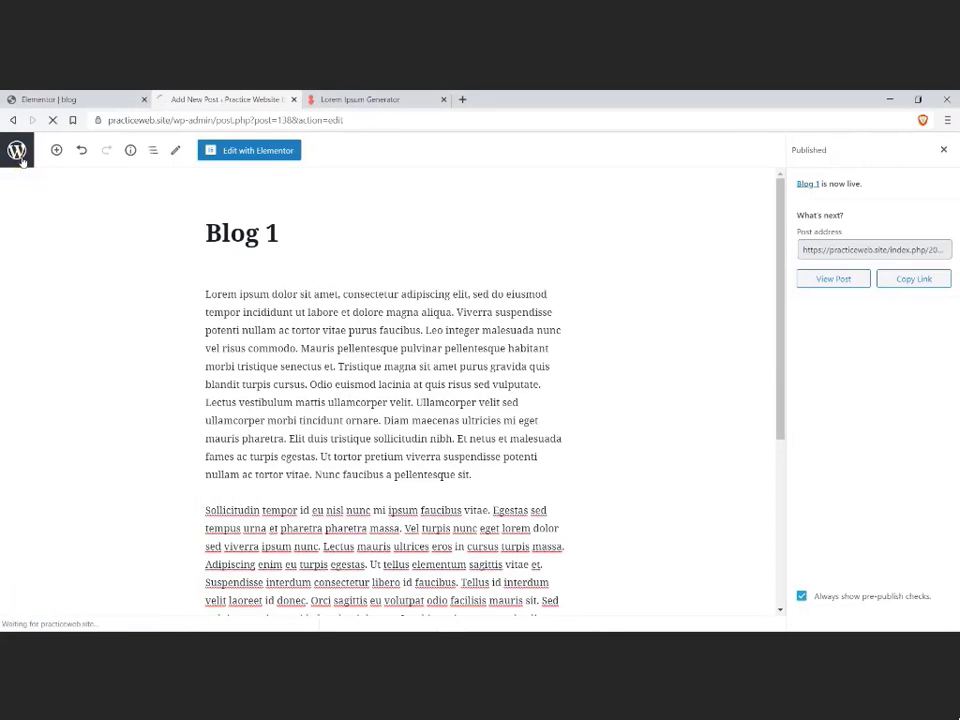
Step: Add a new post titled "Sample post" and fill its body with the two paragraphs copied from the Lorem Ipsum Generator
{"action": "left_click", "coordinate": [160, 174]}
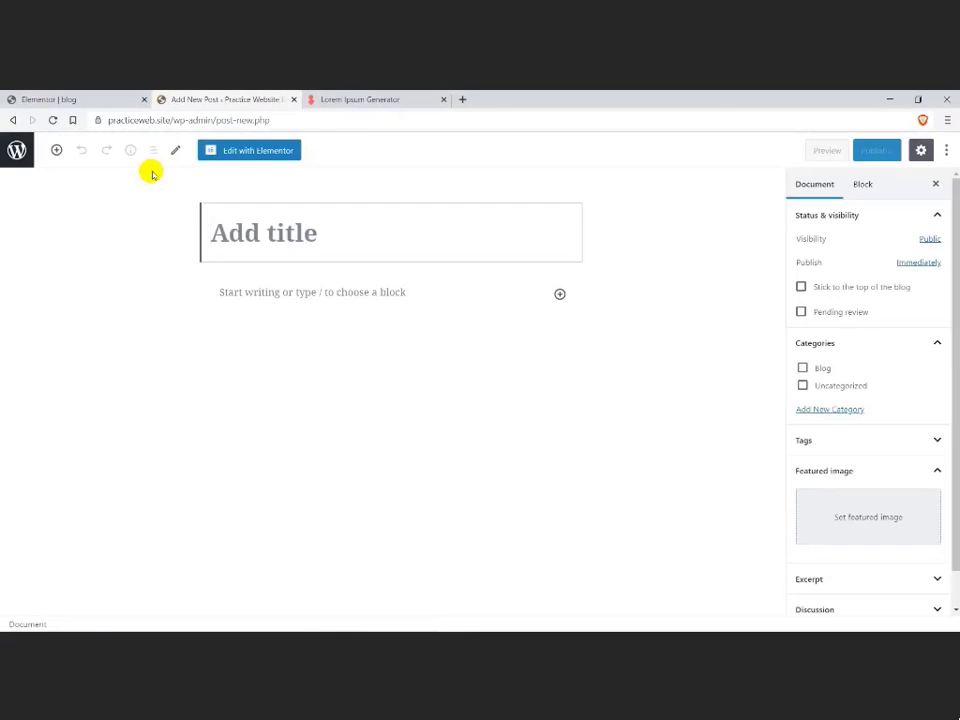
{"action": "type", "text": "Sample post"}
{"action": "left_click", "coordinate": [347, 100]}
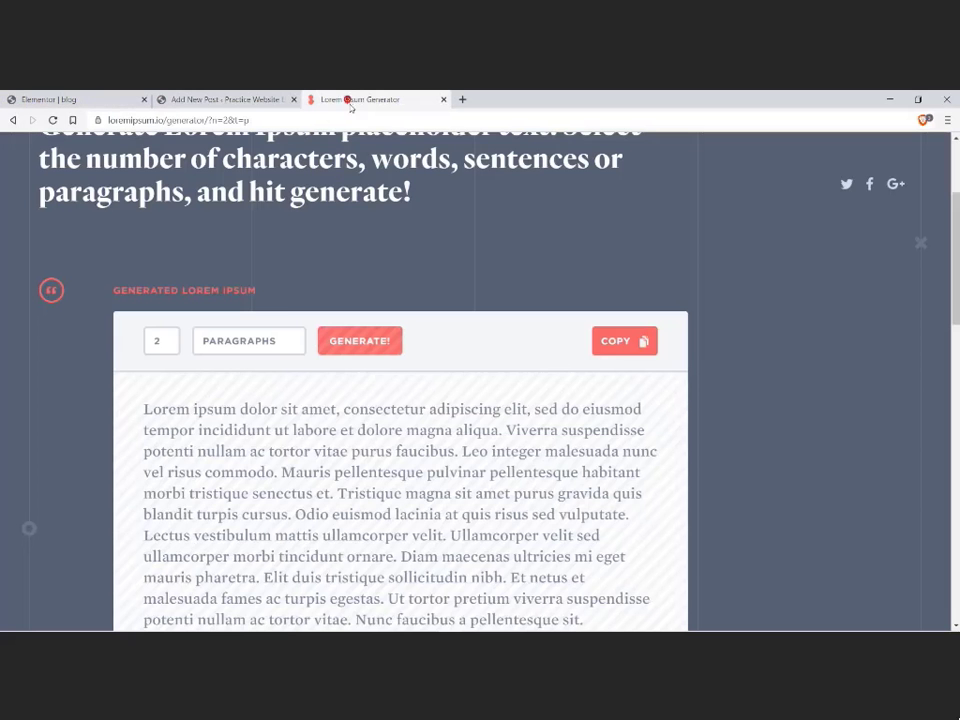
{"action": "left_click", "coordinate": [624, 341]}
{"action": "left_click", "coordinate": [226, 100]}
{"action": "left_click", "coordinate": [298, 294]}
{"action": "key", "text": "ctrl+v"}
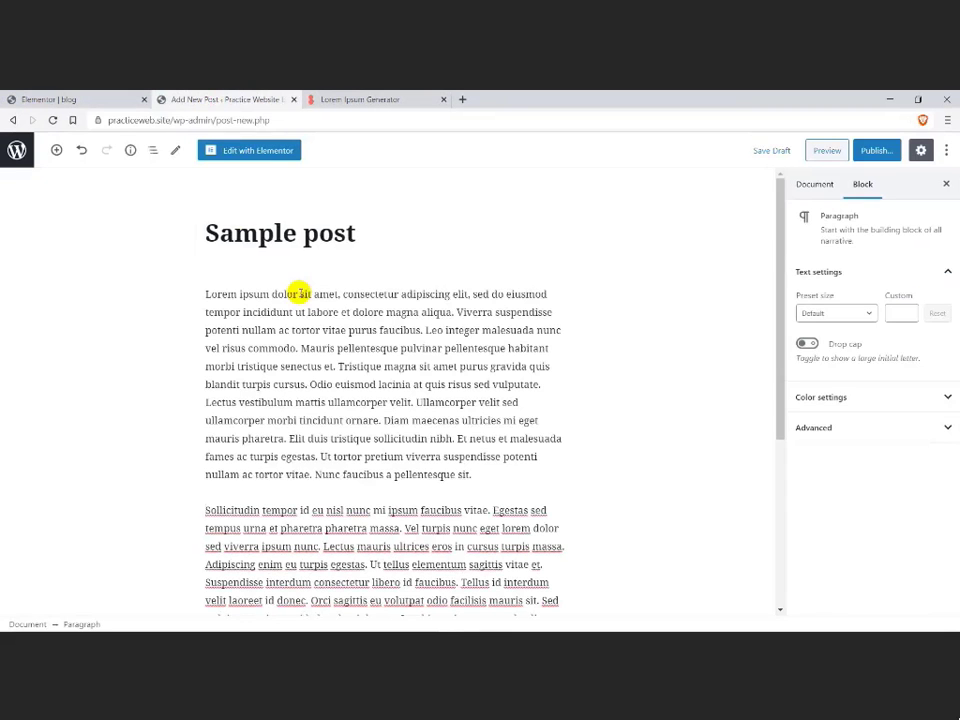
Step: Set the media library picture of green leaves on a white geometric background as the Sample post's featured image
{"action": "left_click", "coordinate": [793, 192]}
{"action": "left_click", "coordinate": [827, 506]}
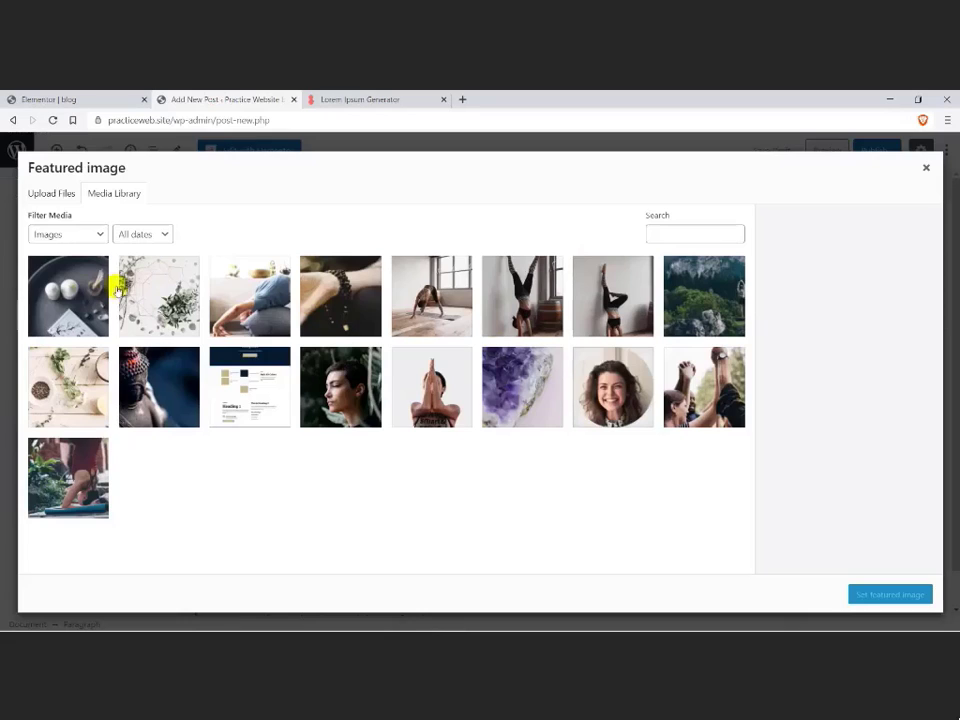
{"action": "left_click", "coordinate": [140, 290]}
{"action": "left_click", "coordinate": [862, 596]}
Step: Assign the Blog category to the Sample post, publish it and return to the posts list
{"action": "left_click", "coordinate": [806, 367]}
{"action": "left_click", "coordinate": [872, 150]}
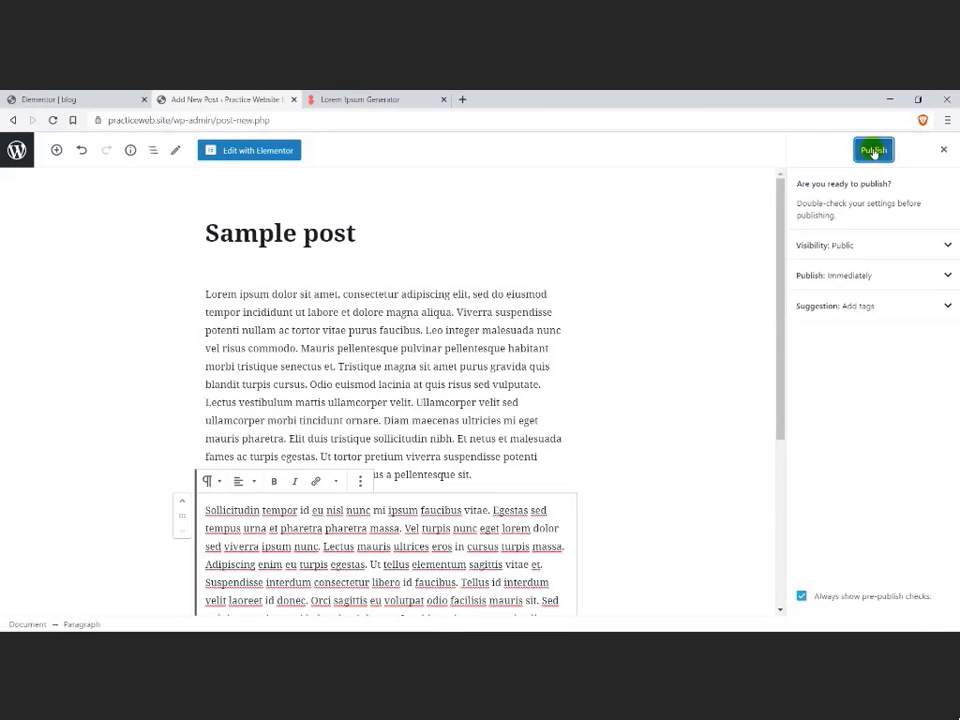
{"action": "left_click", "coordinate": [870, 150]}
{"action": "left_click", "coordinate": [16, 150]}
Step: Add a new post titled "Hello post" and fill its body with three paragraphs generated in the Lorem Ipsum Generator
{"action": "left_click", "coordinate": [170, 176]}
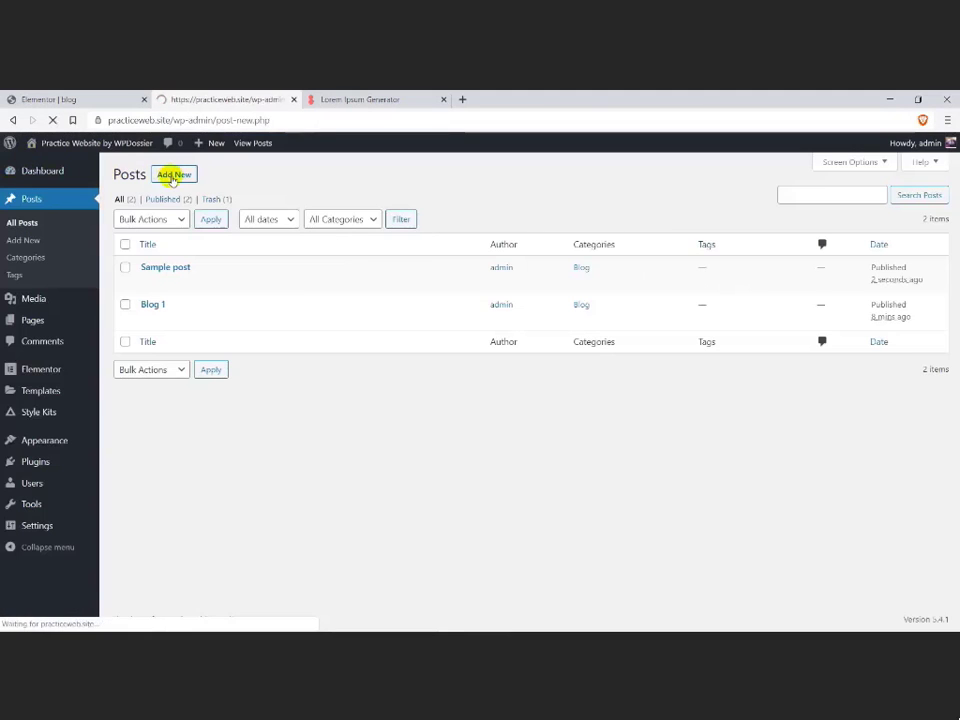
{"action": "type", "text": "Hello post"}
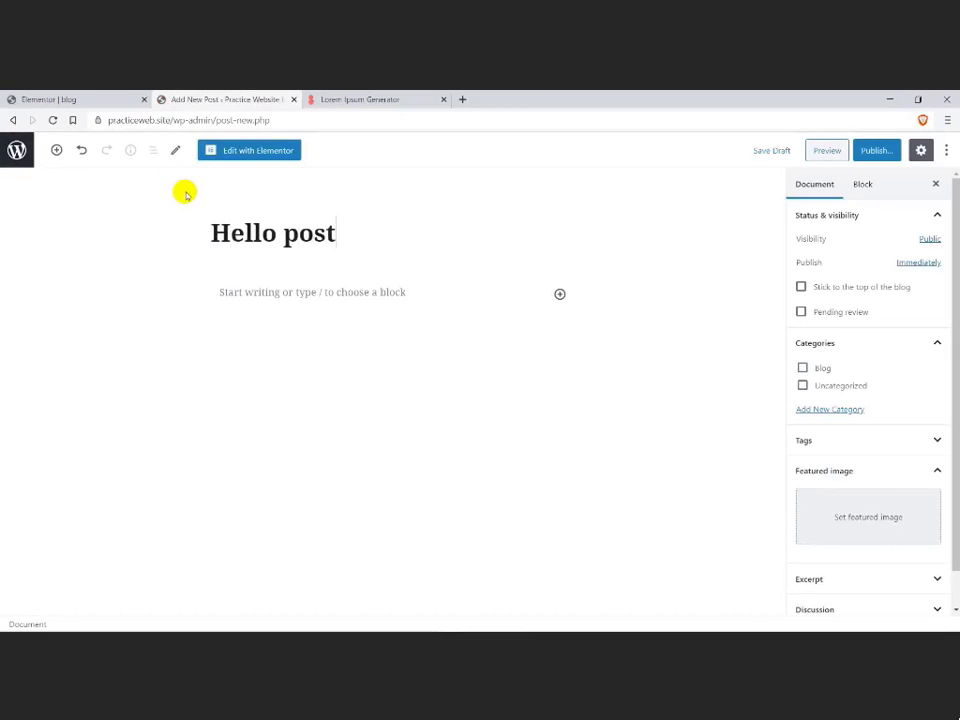
{"action": "key", "text": "Return"}
{"action": "left_click", "coordinate": [360, 99]}
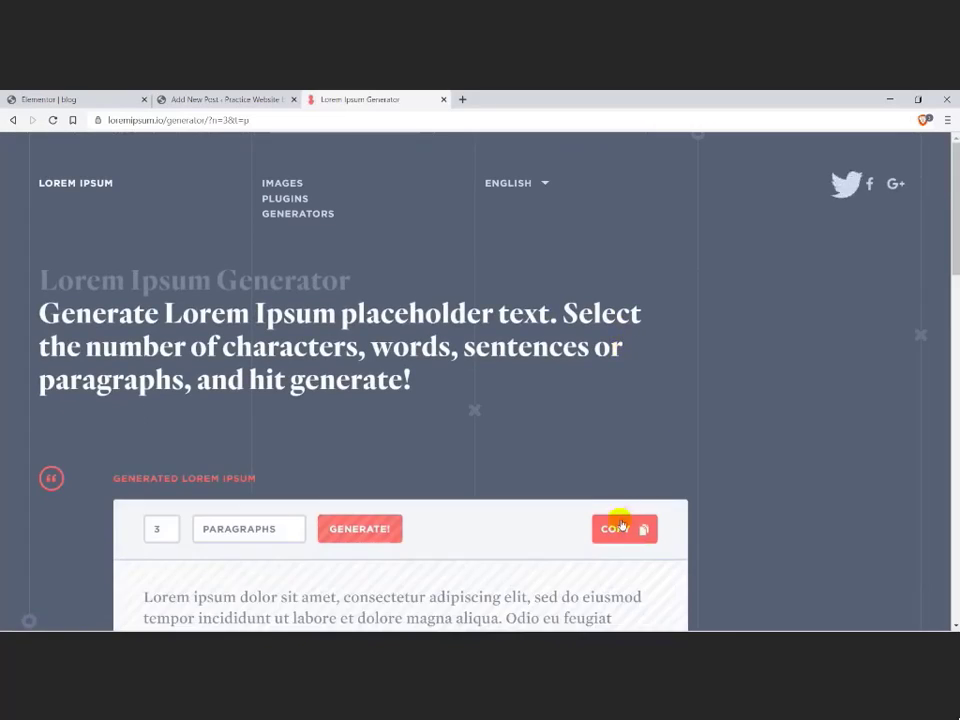
{"action": "left_click", "coordinate": [218, 99]}
{"action": "key", "text": "ctrl+v"}
Step: Set the media library picture of the forested mountain landscape as the Hello post's featured image
{"action": "left_click", "coordinate": [814, 184]}
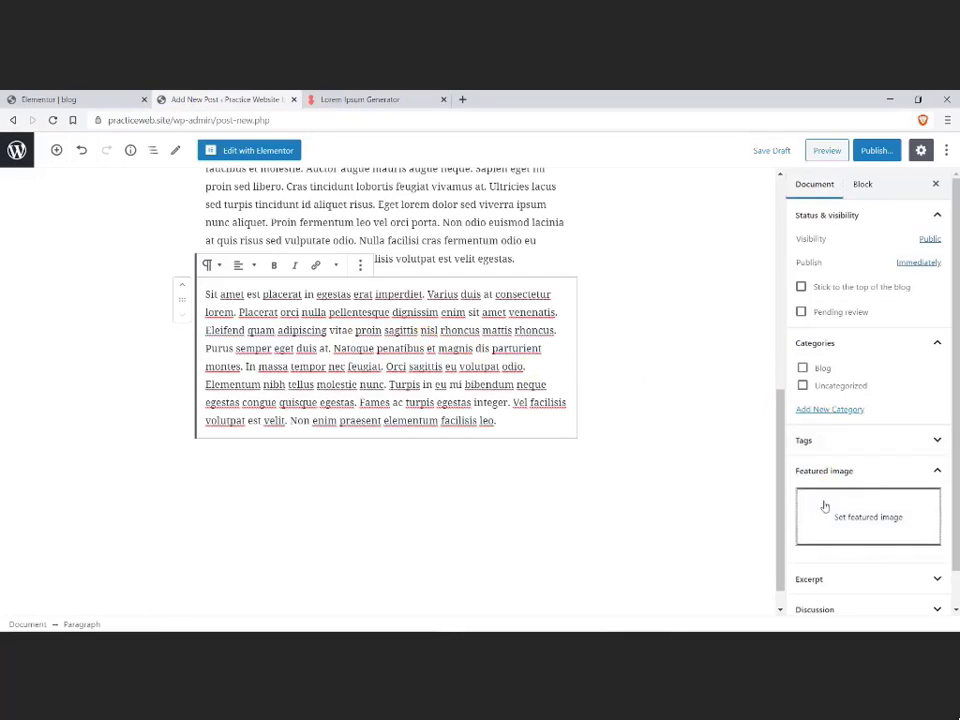
{"action": "left_click", "coordinate": [821, 514]}
{"action": "left_click", "coordinate": [704, 296]}
{"action": "left_click", "coordinate": [889, 594]}
Step: Assign the Blog category to the Hello post, publish it and return to the posts list
{"action": "left_click", "coordinate": [818, 366]}
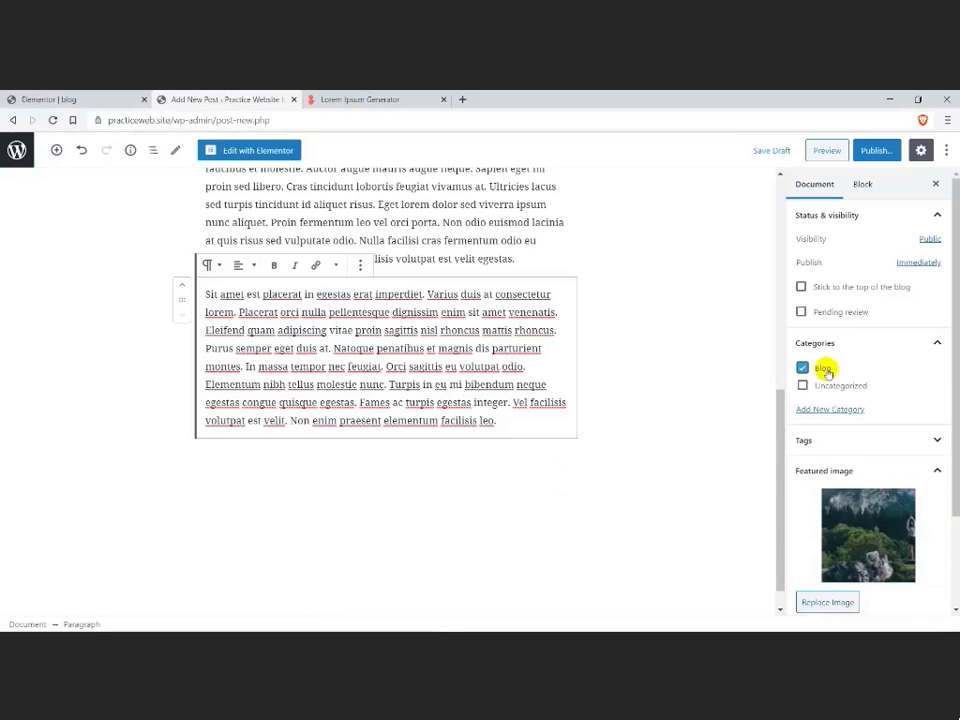
{"action": "left_click", "coordinate": [870, 152]}
{"action": "left_click", "coordinate": [866, 155]}
{"action": "left_click", "coordinate": [17, 150]}
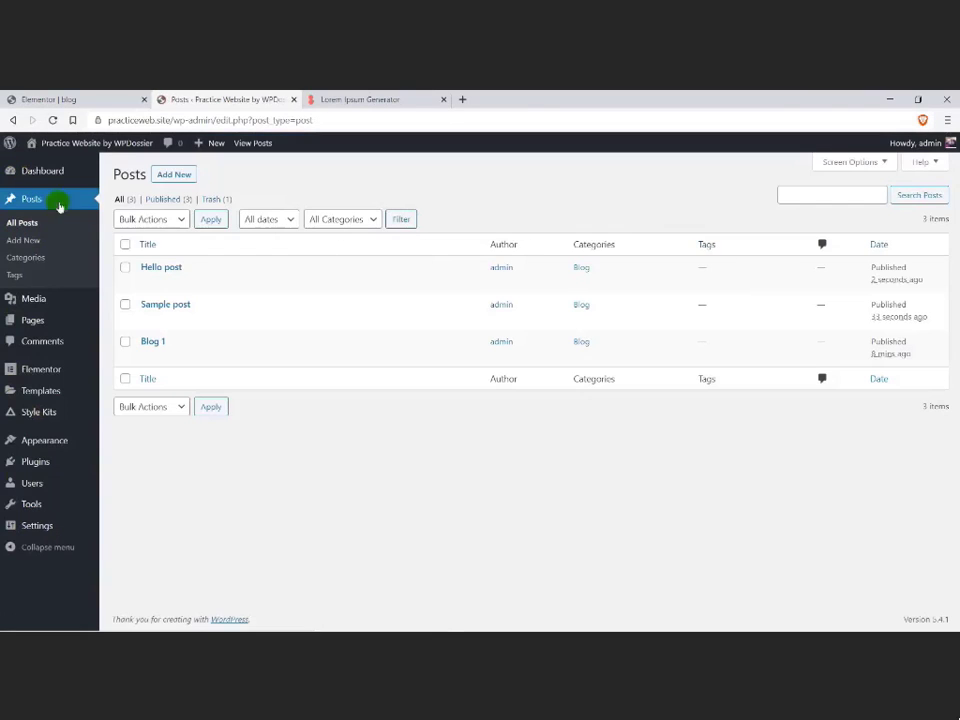
Step: Add a new post titled "Hello blog" and fill its body with the three paragraphs copied from the Lorem Ipsum Generator
{"action": "left_click", "coordinate": [171, 177]}
{"action": "type", "text": "Hello blog"}
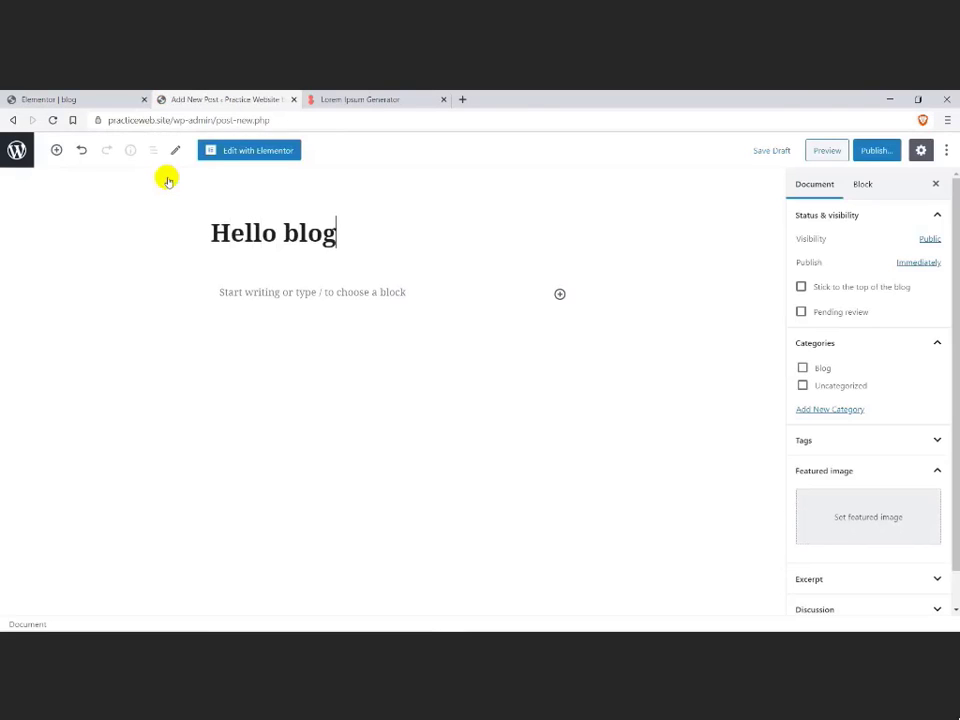
{"action": "left_click", "coordinate": [215, 291]}
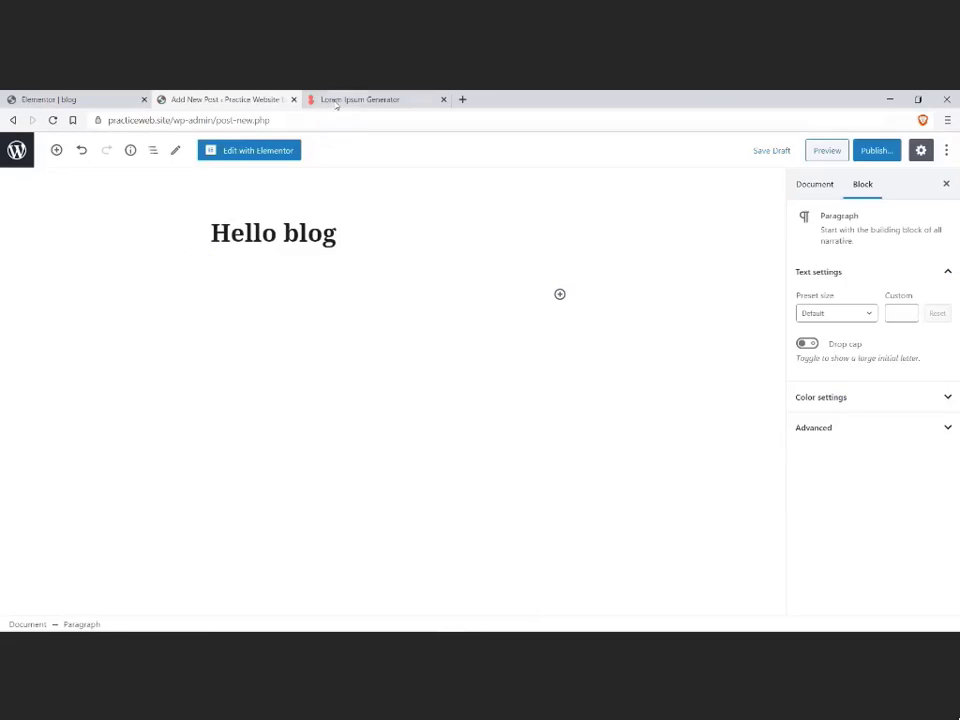
{"action": "left_click", "coordinate": [334, 100]}
{"action": "left_click", "coordinate": [612, 530]}
{"action": "left_click", "coordinate": [262, 99]}
{"action": "key", "text": "ctrl+v"}
Step: Set the media library picture of the Buddha statue as the Hello blog post's featured image
{"action": "left_click", "coordinate": [820, 184]}
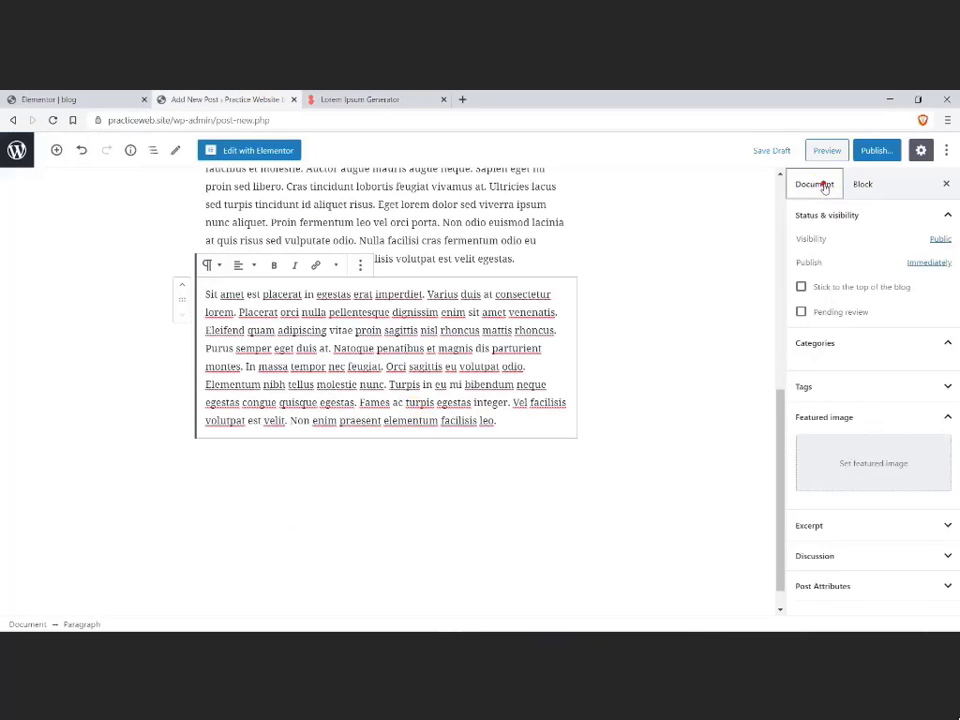
{"action": "left_click", "coordinate": [862, 462]}
{"action": "left_click", "coordinate": [186, 355]}
{"action": "left_click", "coordinate": [889, 595]}
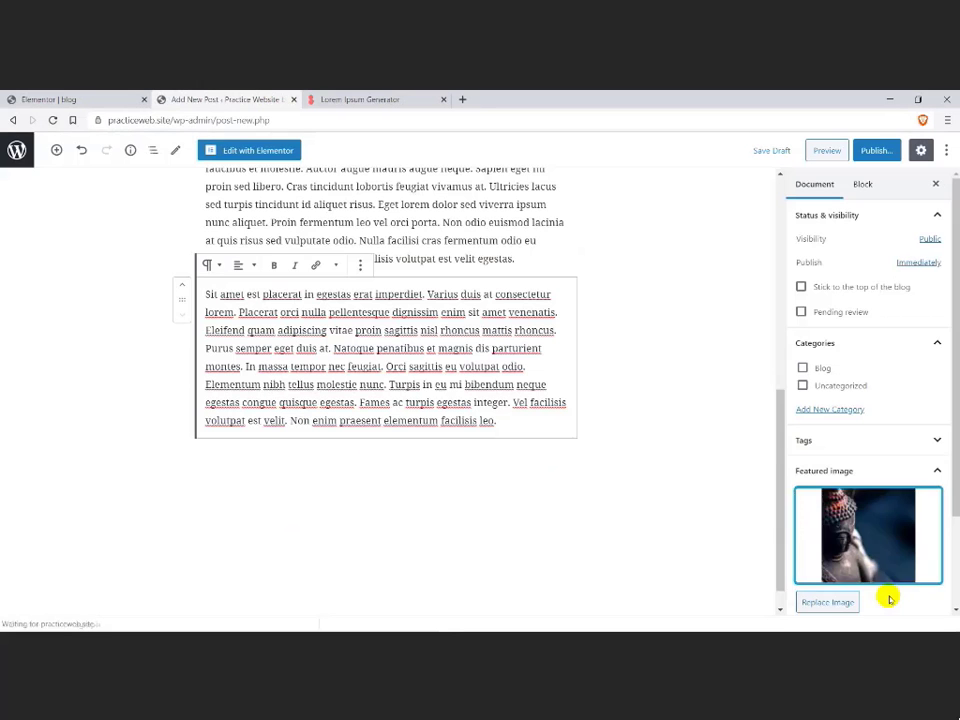
Step: Assign the Blog category to the Hello blog post, publish it and return to the posts list
{"action": "left_click", "coordinate": [823, 369]}
{"action": "left_click", "coordinate": [874, 150]}
{"action": "left_click", "coordinate": [868, 152]}
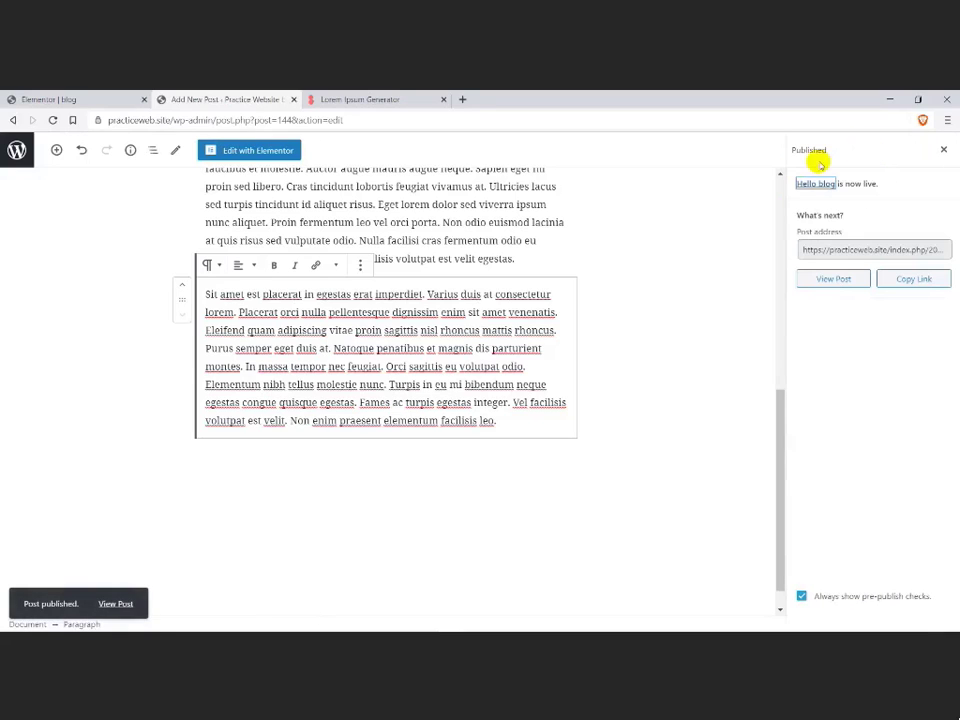
{"action": "left_click", "coordinate": [16, 150]}
Step: Add a new post titled "Another blog" and fill its body with the three paragraphs copied from the Lorem Ipsum Generator
{"action": "left_click", "coordinate": [180, 175]}
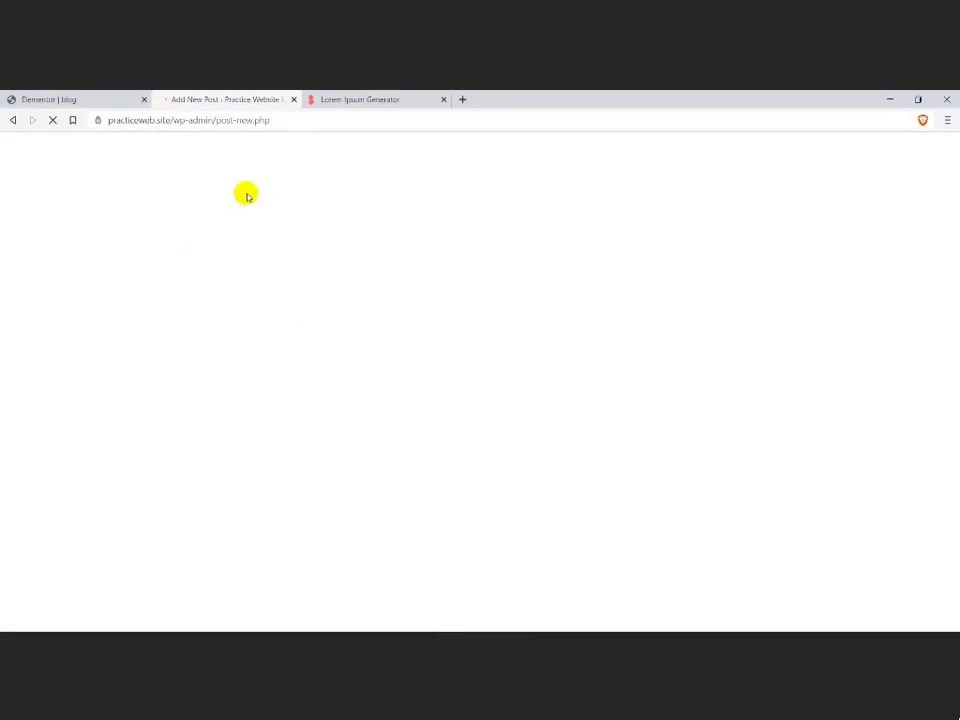
{"action": "type", "text": "Another blog"}
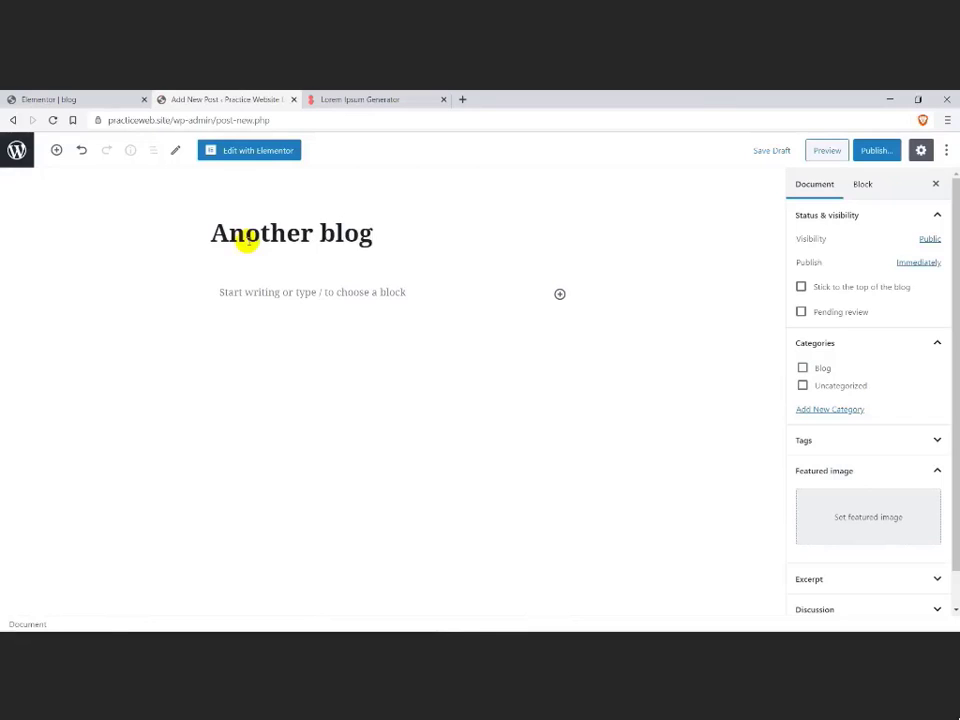
{"action": "left_click", "coordinate": [354, 99]}
{"action": "left_click", "coordinate": [225, 99]}
{"action": "left_click", "coordinate": [285, 292]}
{"action": "key", "text": "ctrl+v"}
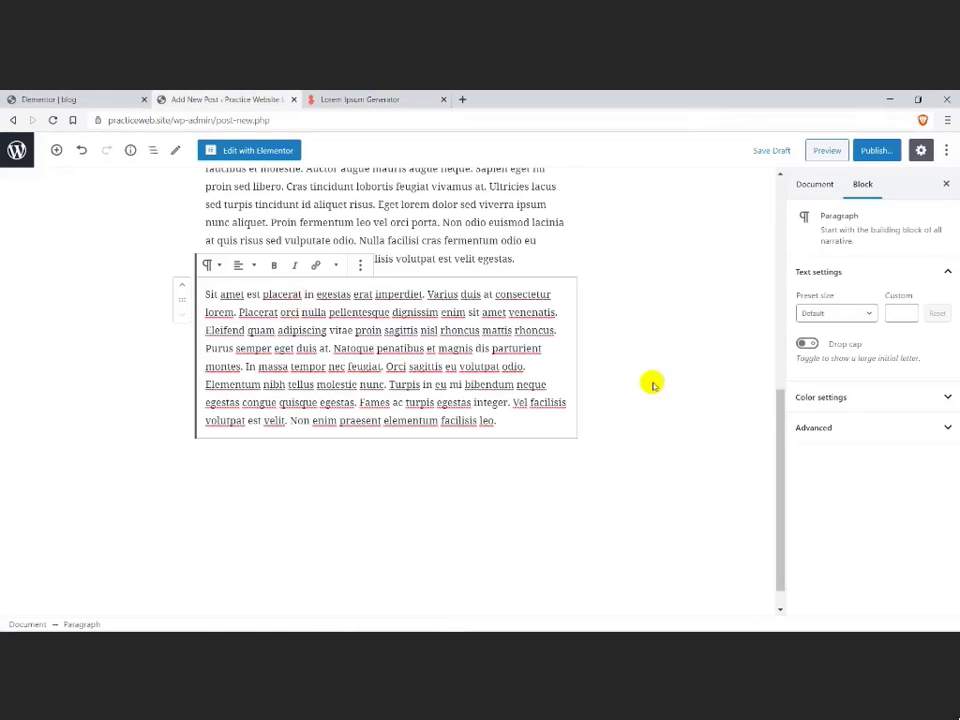
Step: Assign the Blog category to the Another blog post and set the purple crystal picture as its featured image
{"action": "left_click", "coordinate": [814, 184]}
{"action": "left_click", "coordinate": [820, 341]}
{"action": "left_click", "coordinate": [823, 370]}
{"action": "left_click", "coordinate": [834, 510]}
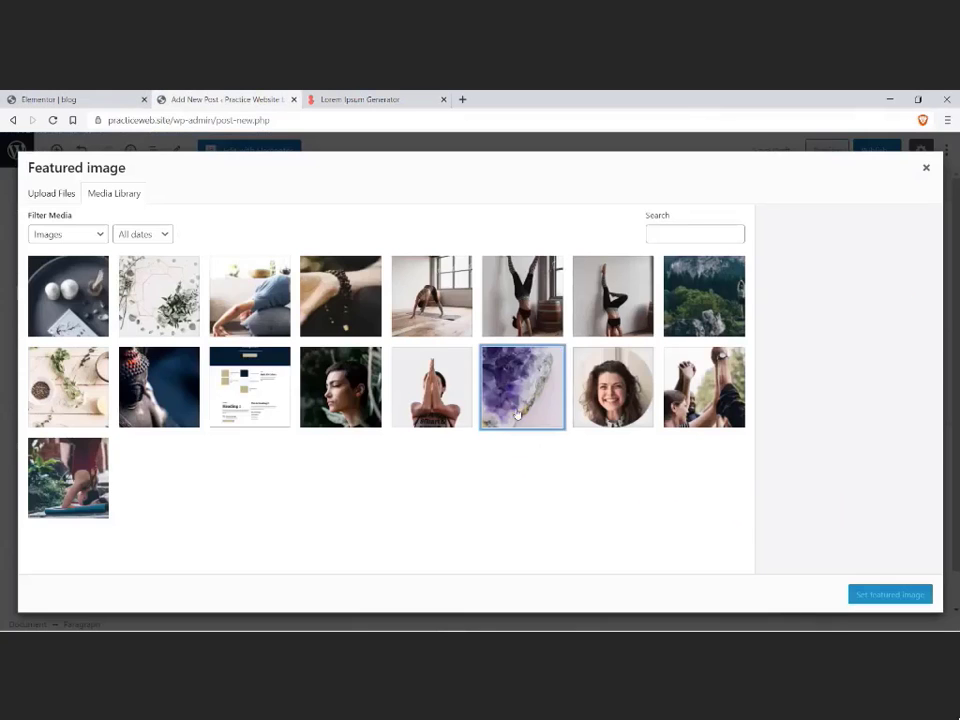
{"action": "left_click", "coordinate": [890, 594]}
Step: Publish the Another blog post and return to the posts list
{"action": "left_click", "coordinate": [872, 150]}
{"action": "left_click", "coordinate": [868, 150]}
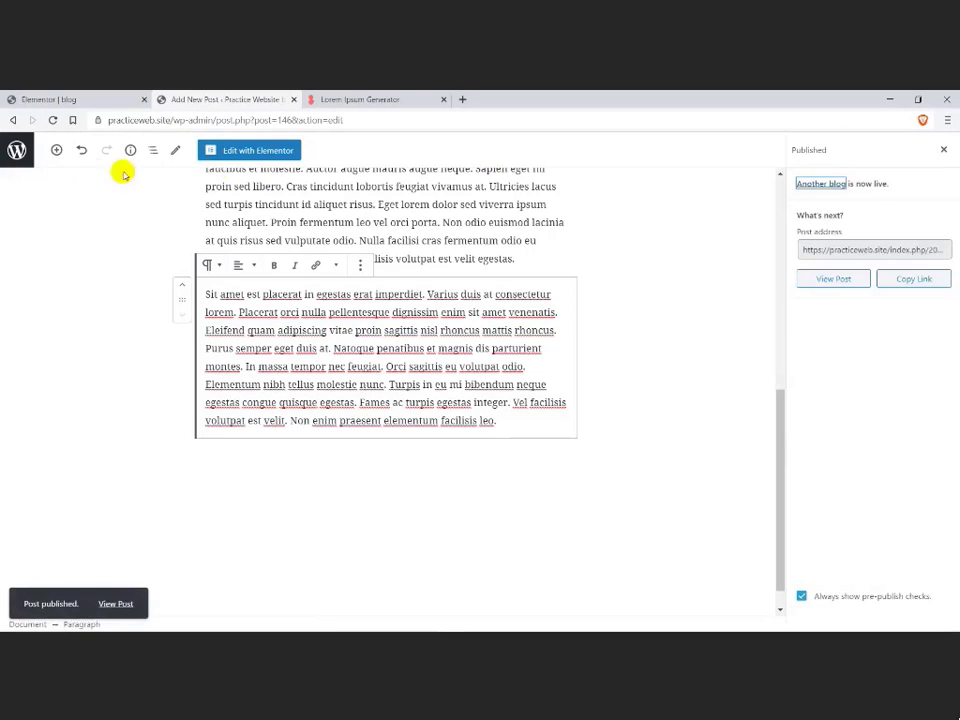
{"action": "left_click", "coordinate": [20, 153]}
Step: Add a new post titled "More blog" and fill its body with the three paragraphs copied from the Lorem Ipsum Generator
{"action": "left_click", "coordinate": [172, 174]}
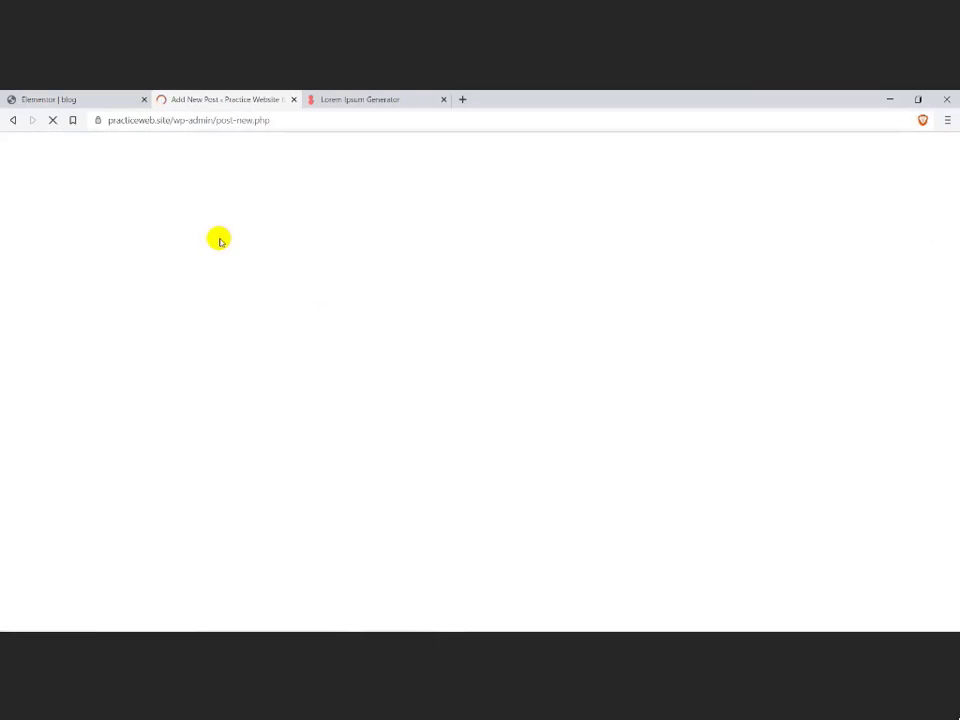
{"action": "type", "text": "More blog"}
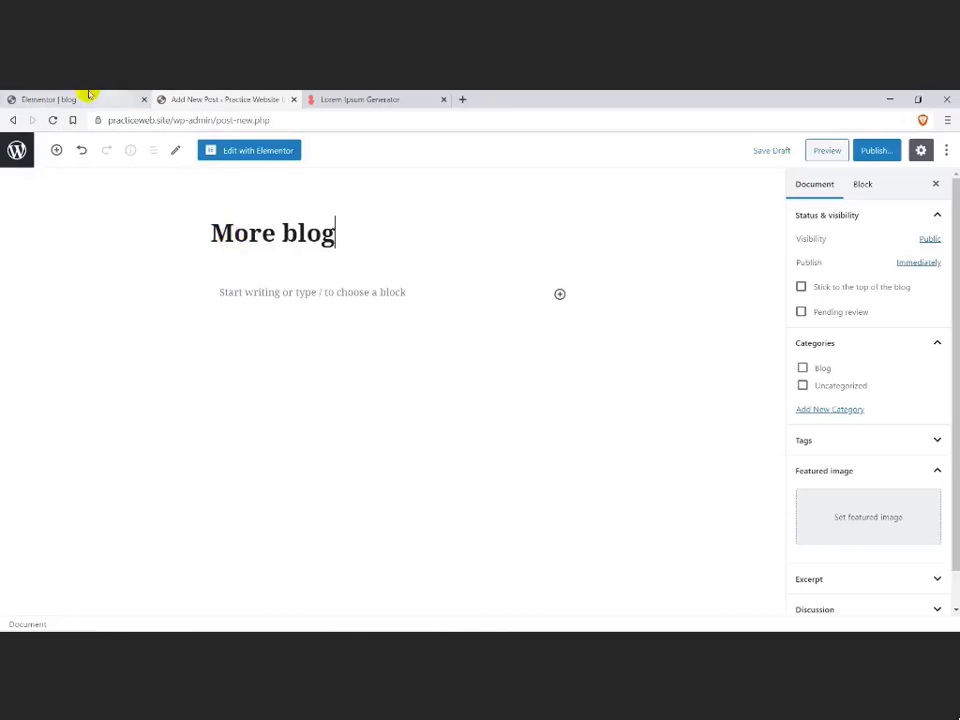
{"action": "left_click", "coordinate": [418, 103]}
{"action": "left_click", "coordinate": [612, 530]}
{"action": "left_click", "coordinate": [262, 102]}
{"action": "left_click", "coordinate": [370, 302]}
{"action": "key", "text": "ctrl+v"}
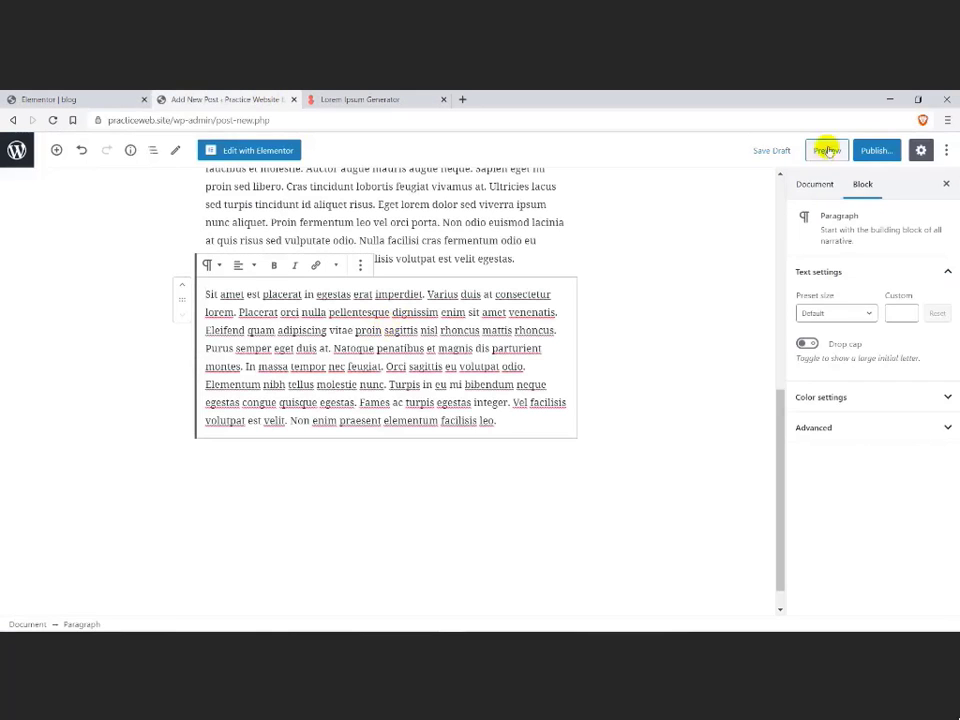
Step: Set kali-3.jpg from the media library as the More blog post's featured image
{"action": "left_click", "coordinate": [814, 184]}
{"action": "left_click", "coordinate": [850, 515]}
{"action": "left_click", "coordinate": [431, 387]}
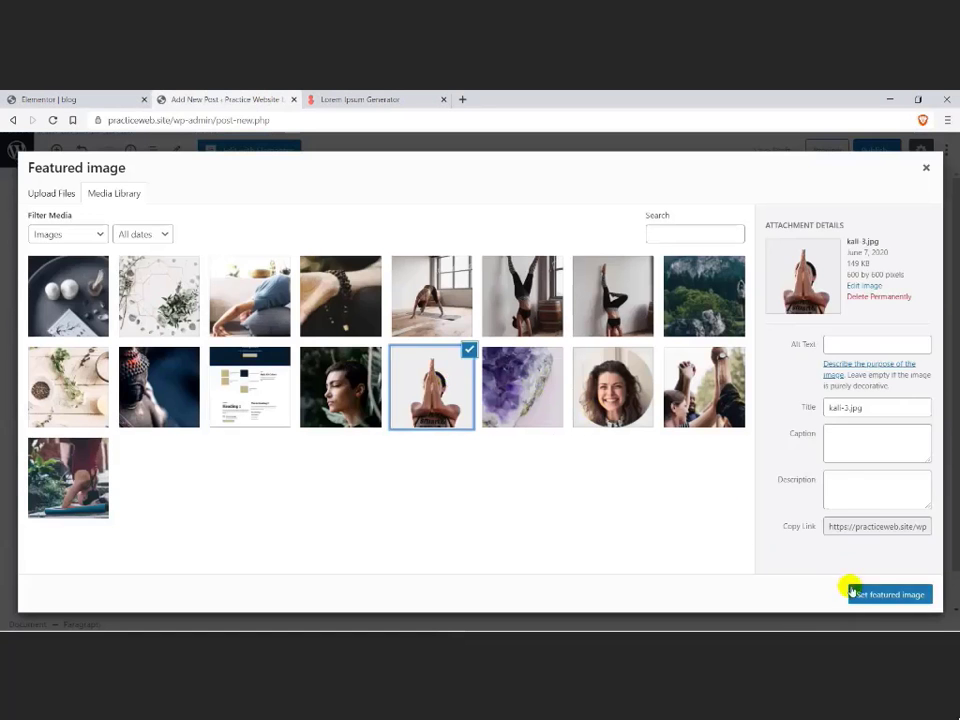
{"action": "left_click", "coordinate": [855, 594]}
Step: Assign the Blog category to the More blog post, publish it and return to the posts list
{"action": "left_click", "coordinate": [803, 369]}
{"action": "left_click", "coordinate": [868, 150]}
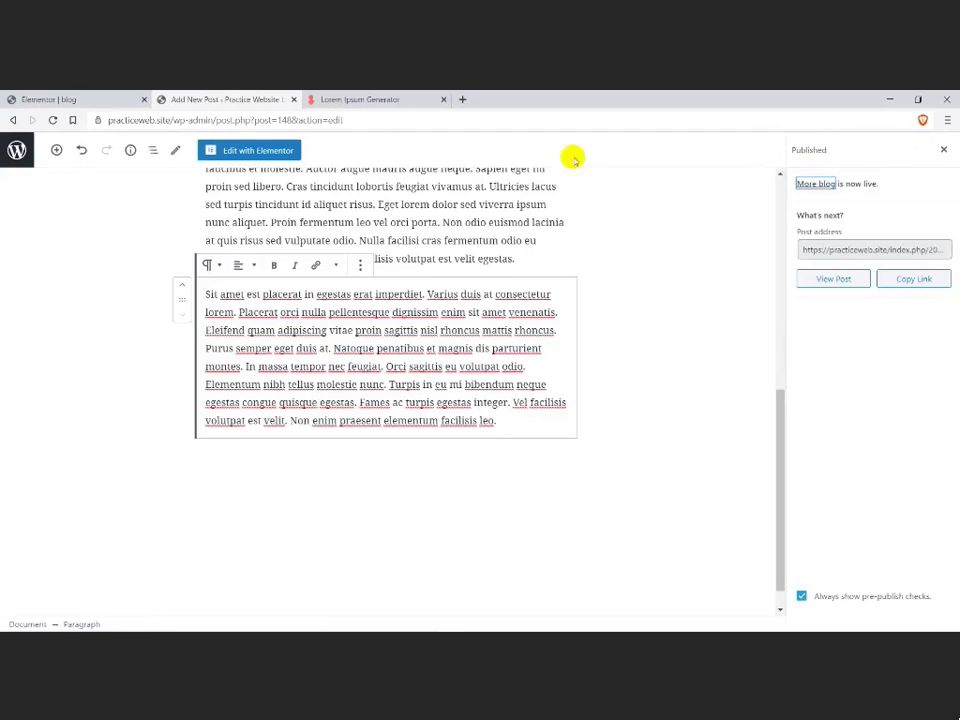
{"action": "left_click", "coordinate": [16, 150]}
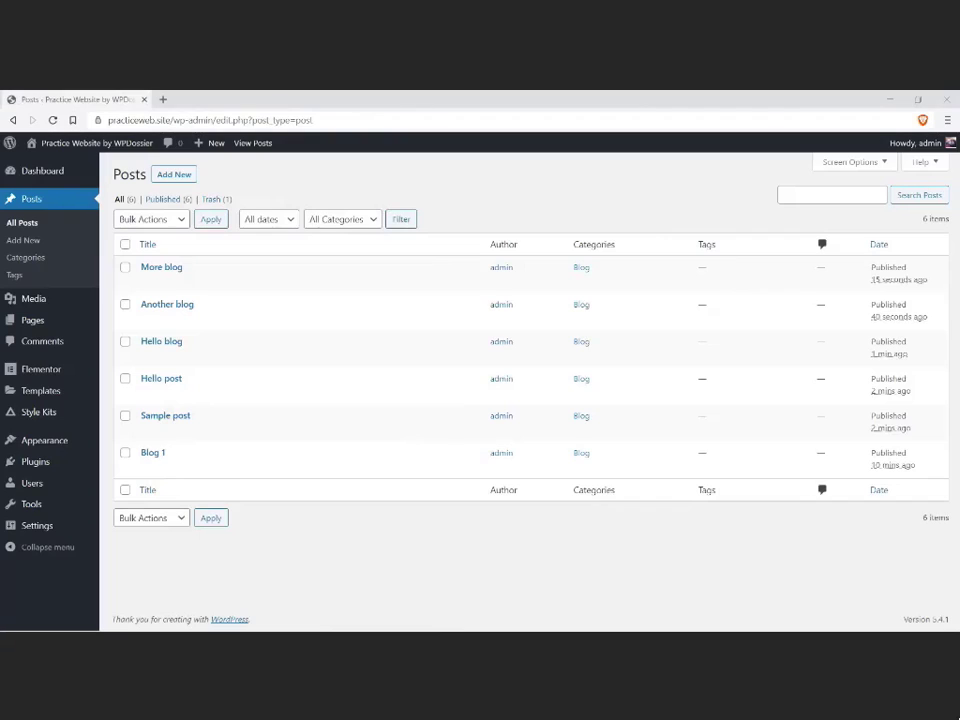
Step: Search for "blog" with Elementor's Finder and view the blog archive template's page in a new tab
{"action": "left_click", "coordinate": [527, 536]}
{"action": "key", "text": "ctrl+e"}
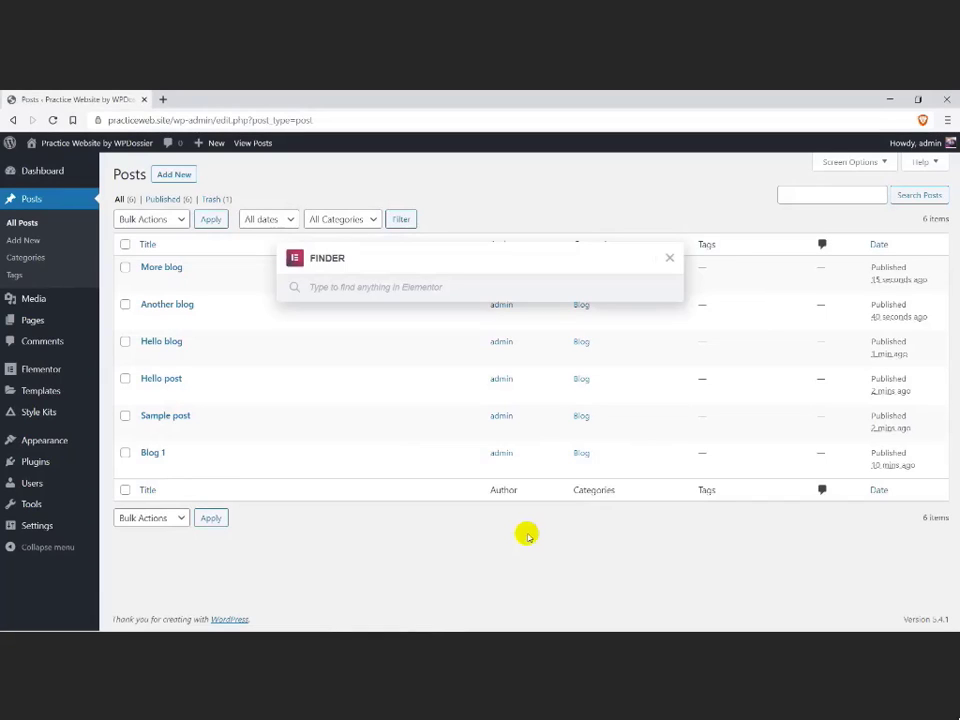
{"action": "type", "text": "blog"}
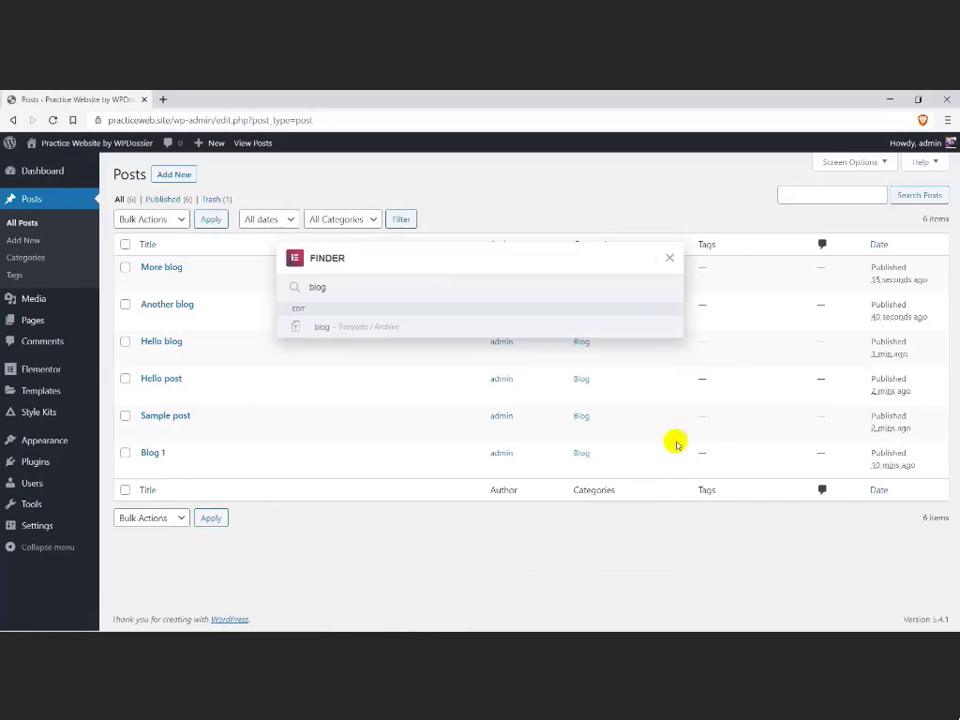
{"action": "left_click", "coordinate": [673, 326]}
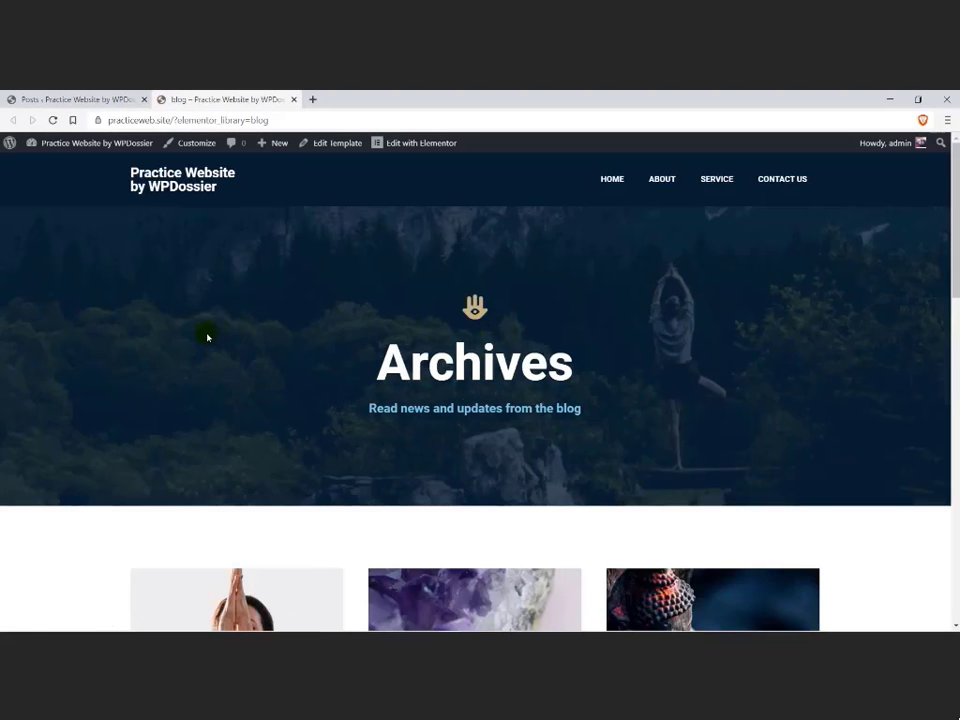
Step: Look through the post grid on the blog archive page and open the More blog post
{"action": "scroll", "coordinate": [207, 337], "scroll_direction": "down", "scroll_amount": 7}
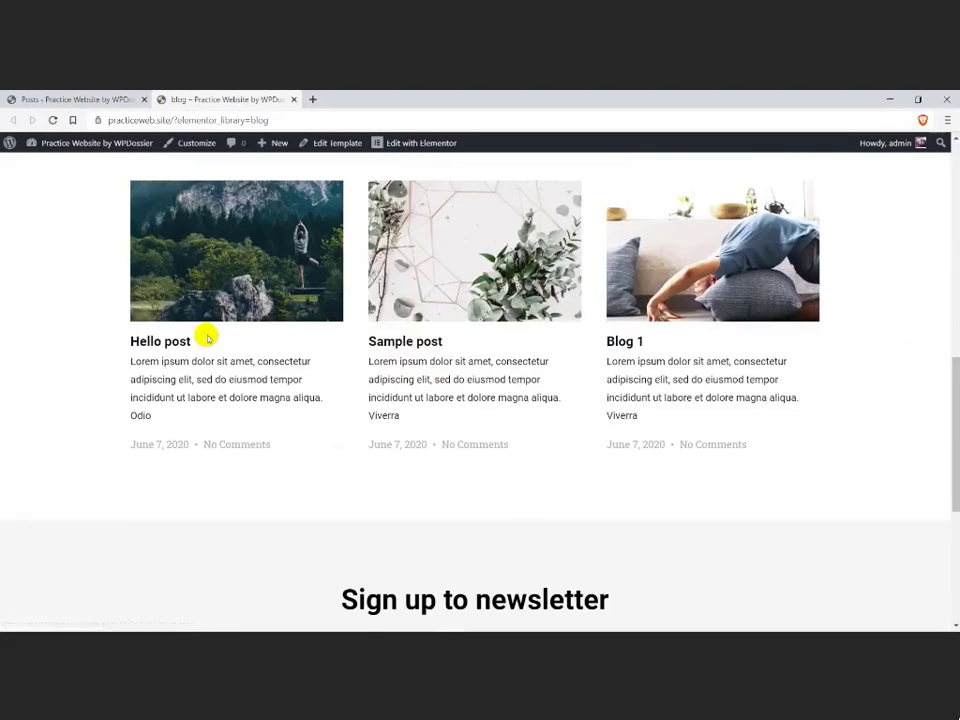
{"action": "scroll", "coordinate": [207, 337], "scroll_direction": "down", "scroll_amount": 3}
{"action": "scroll", "coordinate": [206, 337], "scroll_direction": "up", "scroll_amount": 6}
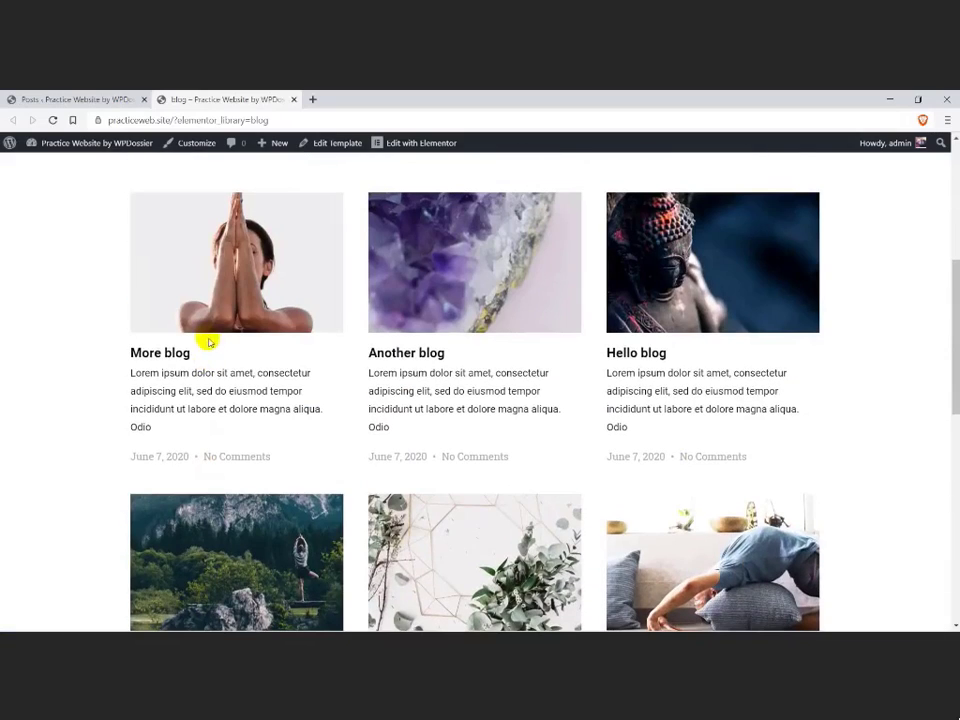
{"action": "left_click", "coordinate": [184, 352]}
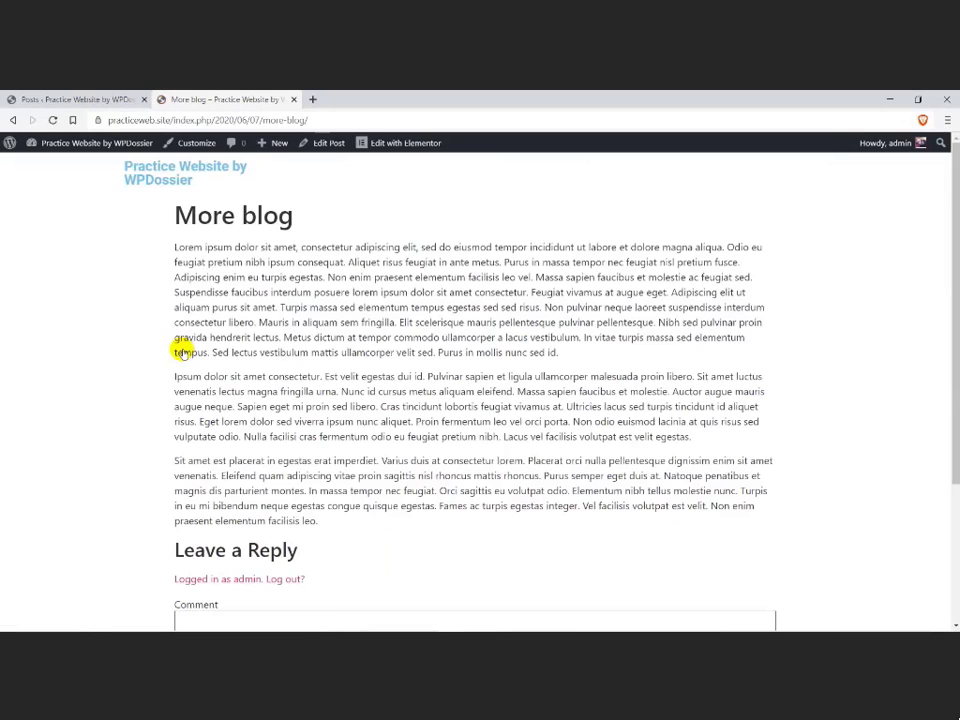
Step: Look through the More blog post, return to the blog archive page, and look through the Another blog post
{"action": "scroll", "coordinate": [128, 343], "scroll_direction": "down", "scroll_amount": 4}
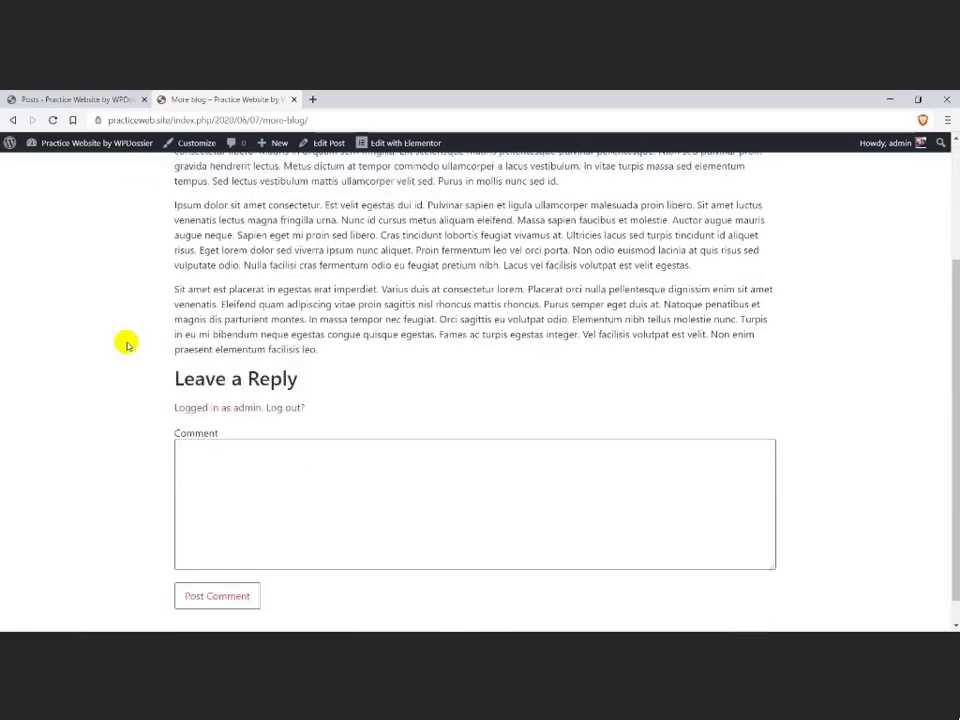
{"action": "scroll", "coordinate": [128, 345], "scroll_direction": "up", "scroll_amount": 4}
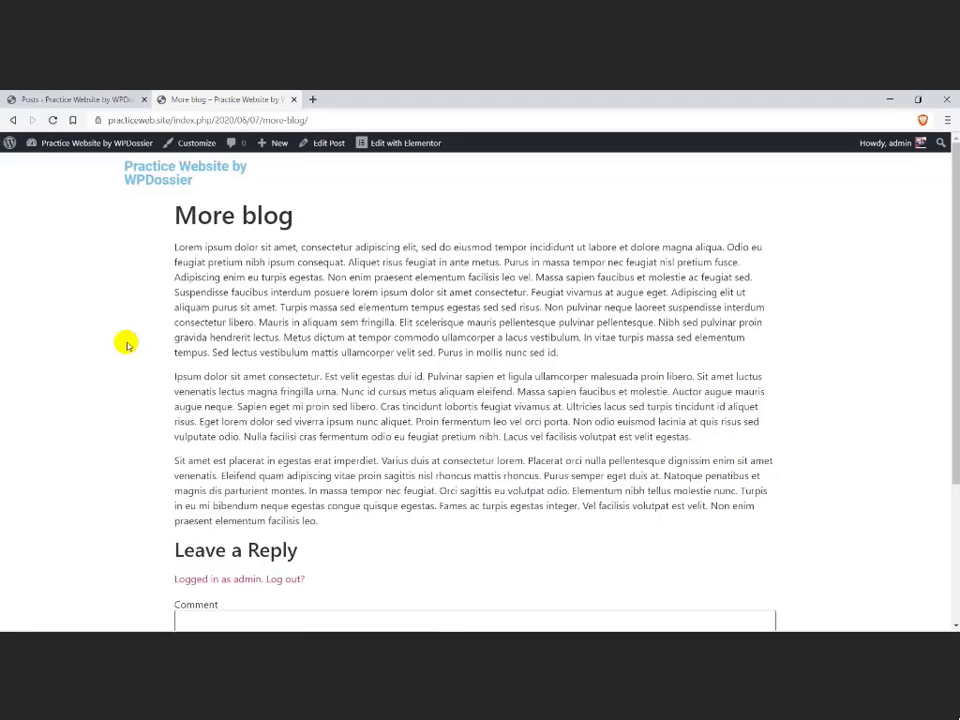
{"action": "left_click", "coordinate": [14, 121]}
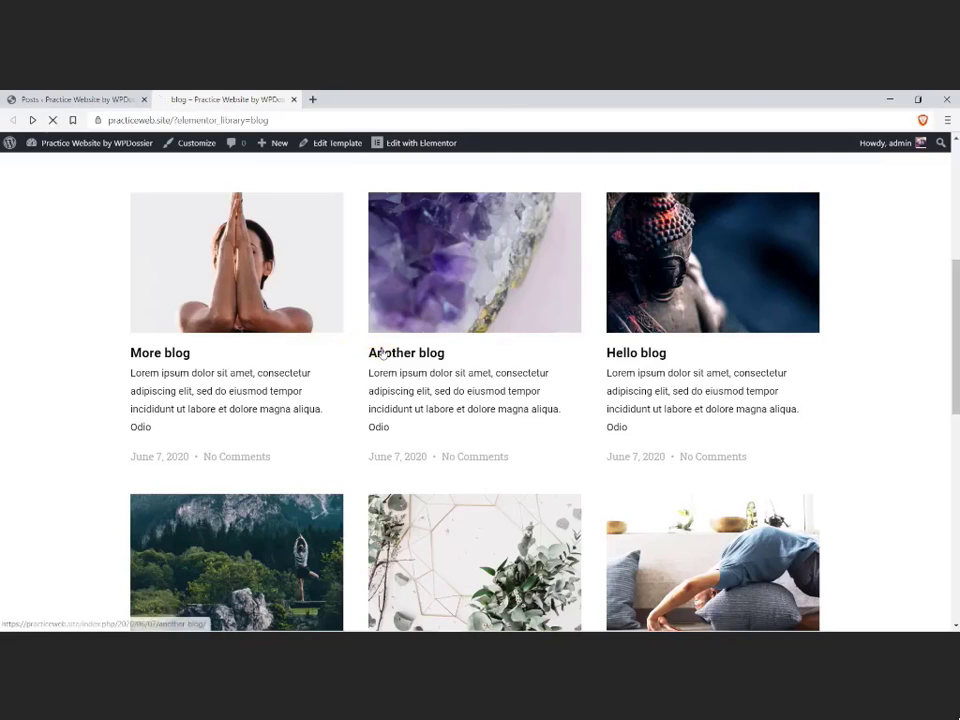
{"action": "left_click", "coordinate": [378, 350]}
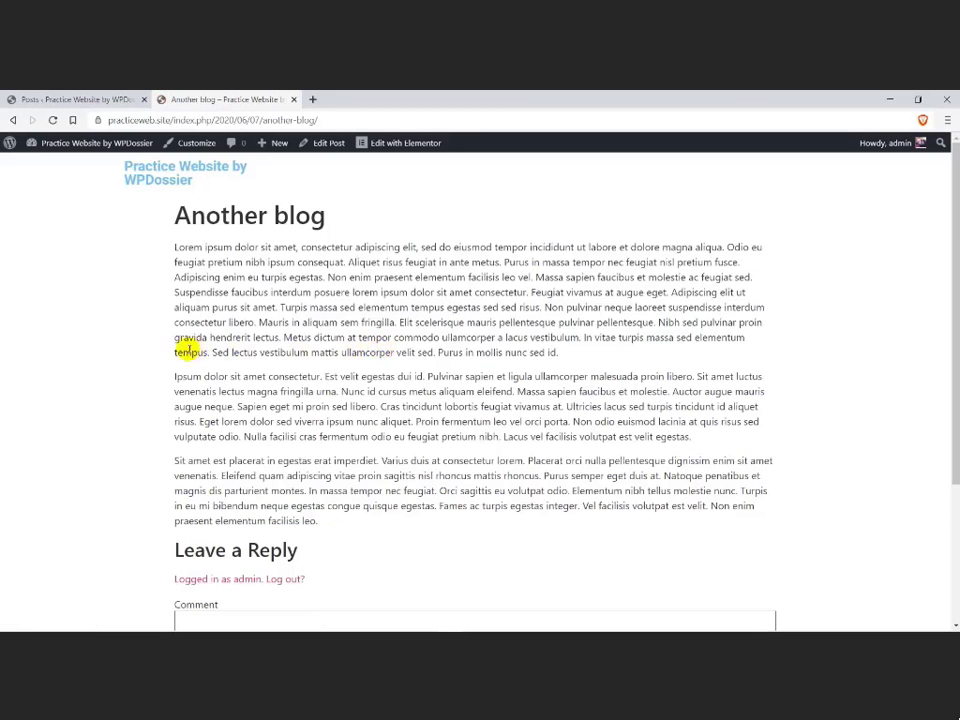
{"action": "scroll", "coordinate": [130, 340], "scroll_direction": "down", "scroll_amount": 3}
{"action": "scroll", "coordinate": [133, 336], "scroll_direction": "up", "scroll_amount": 3}
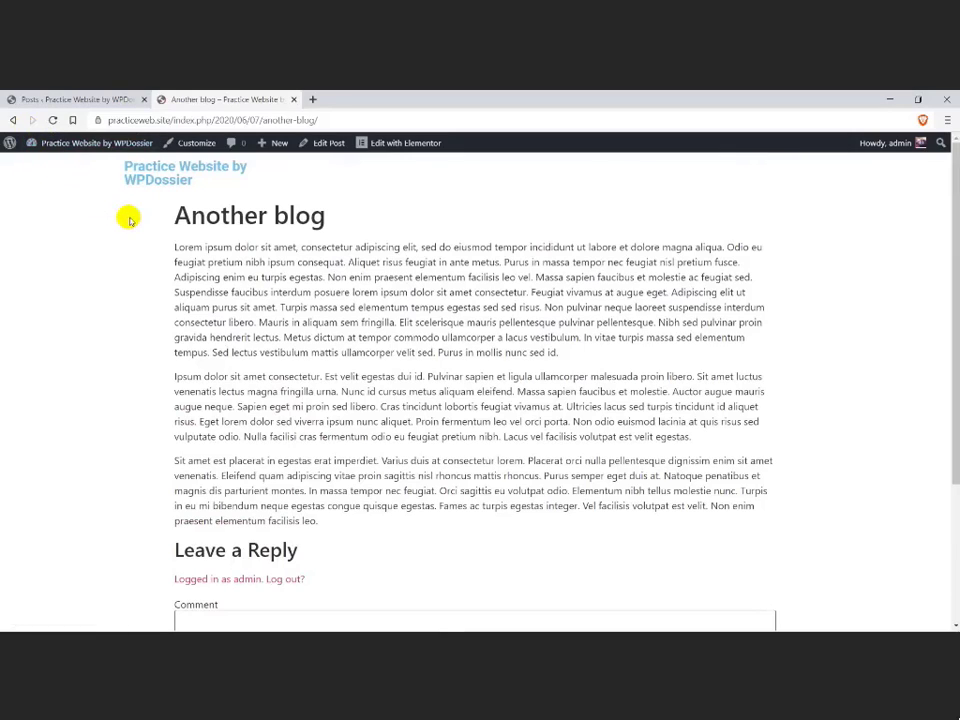
Step: Search for "theme" with Elementor's Finder and open the Theme Builder's list of Single templates
{"action": "key", "text": "ctrl+e"}
{"action": "type", "text": "theme"}
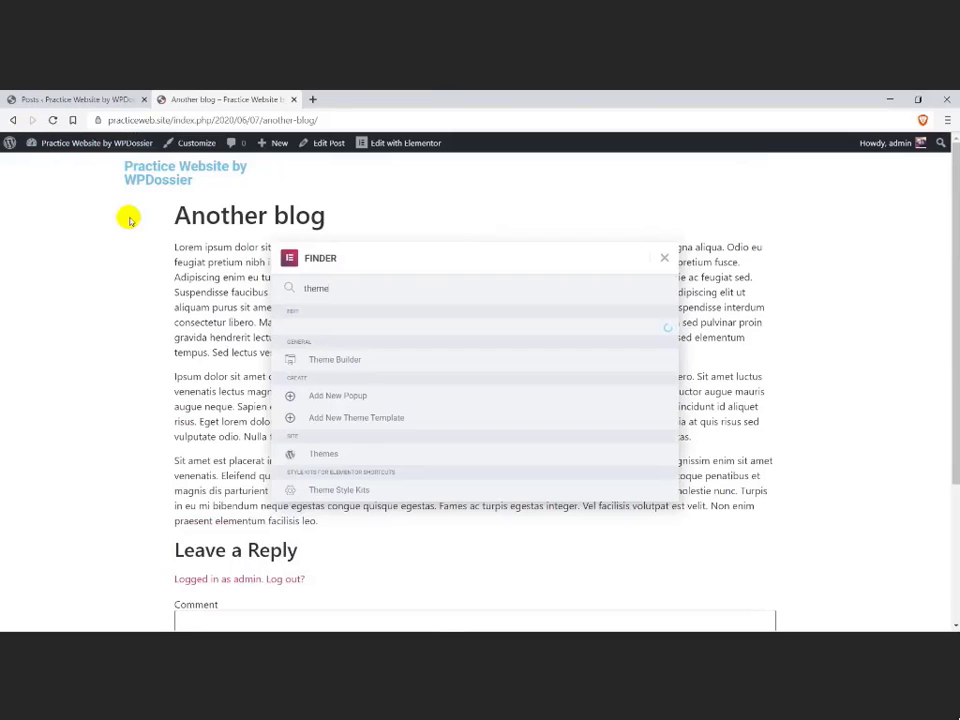
{"action": "left_click", "coordinate": [315, 330]}
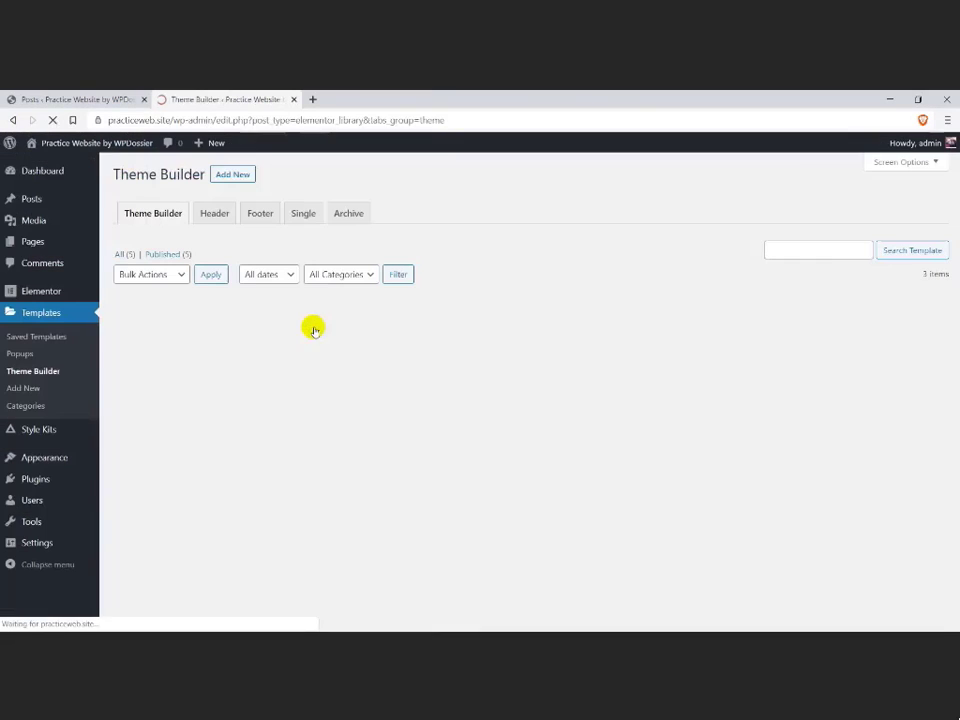
{"action": "left_click", "coordinate": [301, 218]}
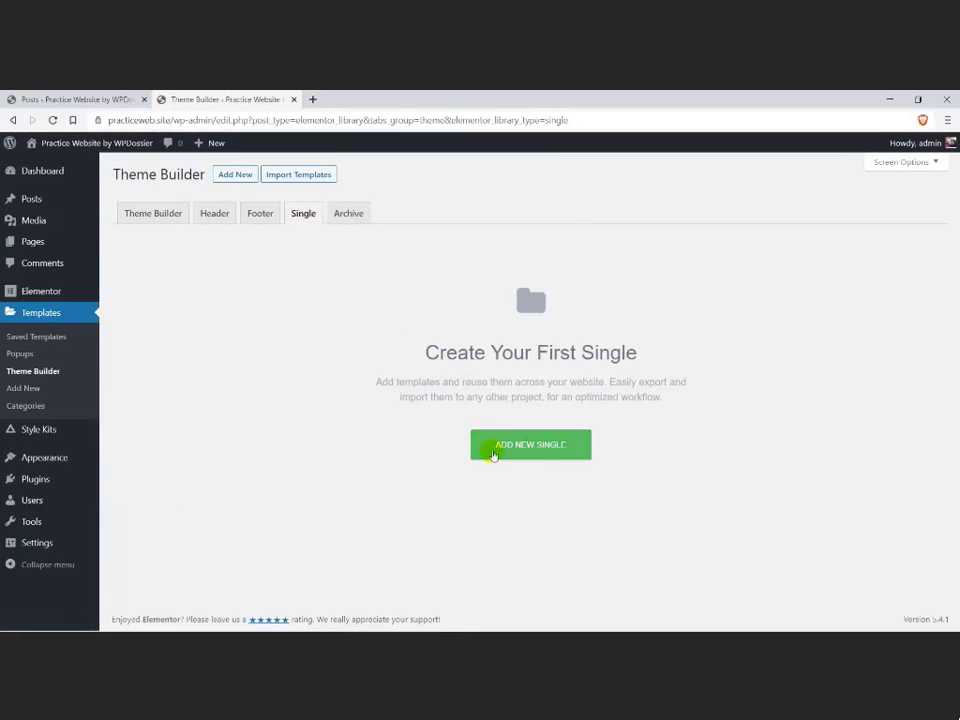
Step: Create a new Single template for the Post post type, named "single"
{"action": "left_click", "coordinate": [492, 455]}
{"action": "left_click", "coordinate": [504, 408]}
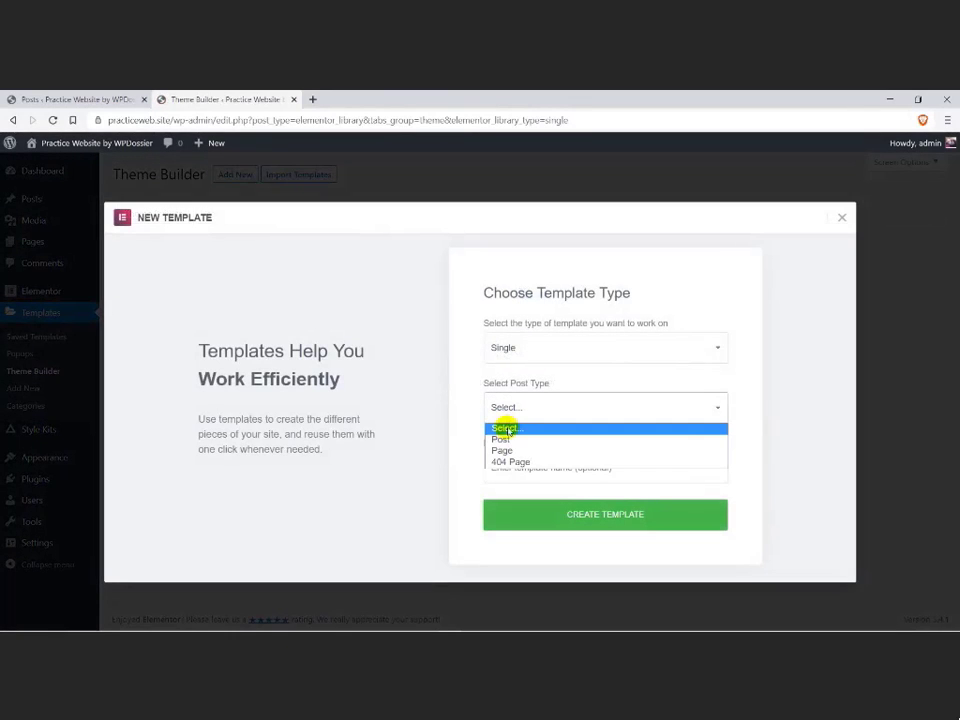
{"action": "left_click", "coordinate": [505, 439]}
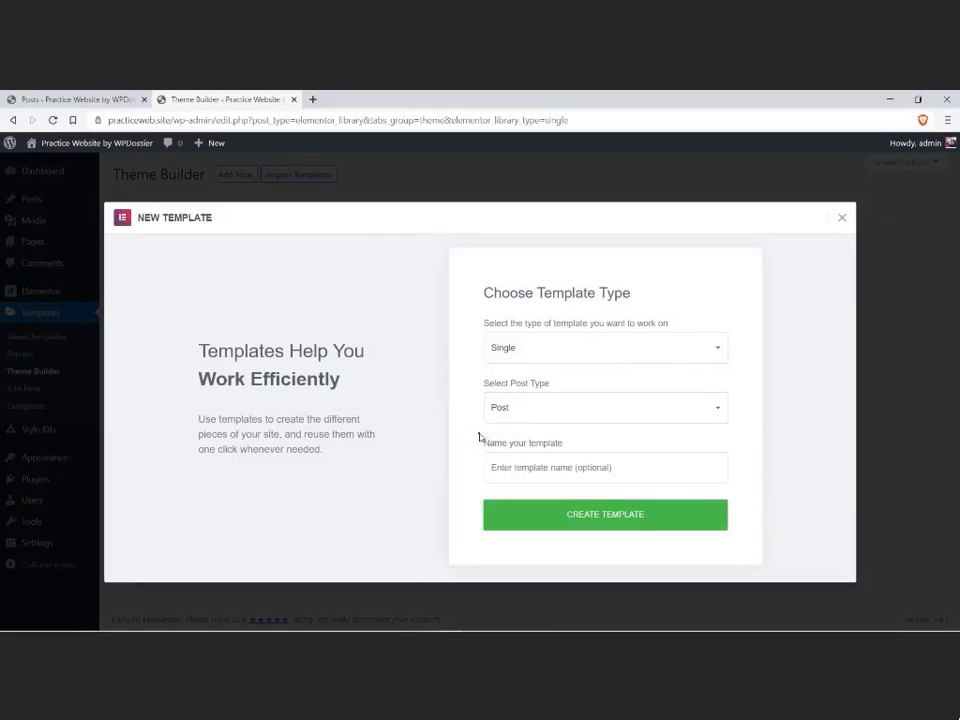
{"action": "left_click", "coordinate": [494, 467]}
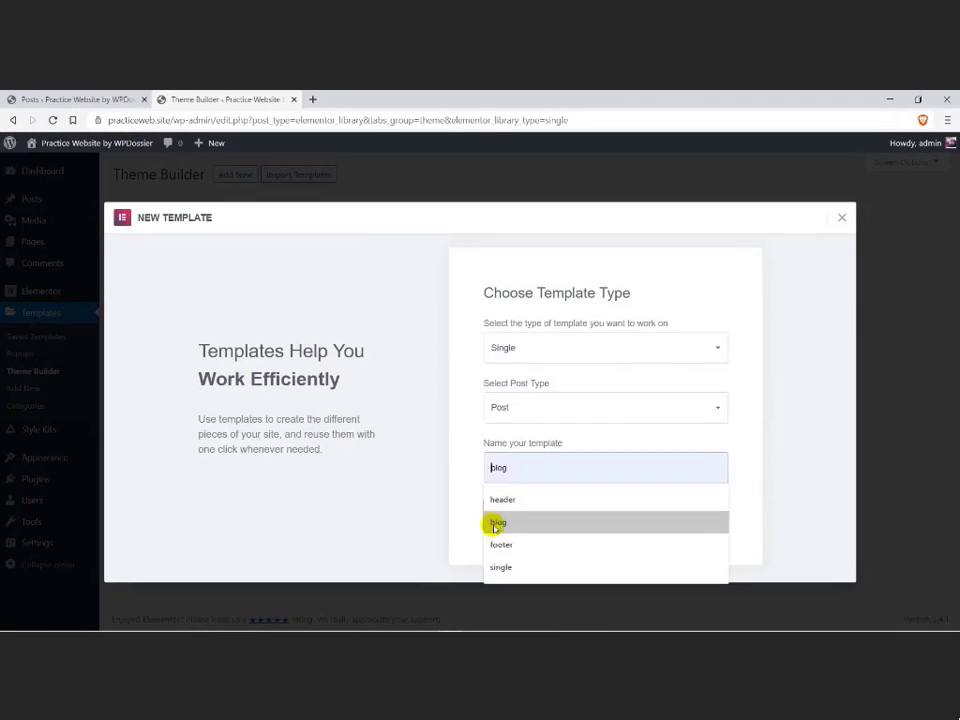
{"action": "left_click", "coordinate": [500, 567]}
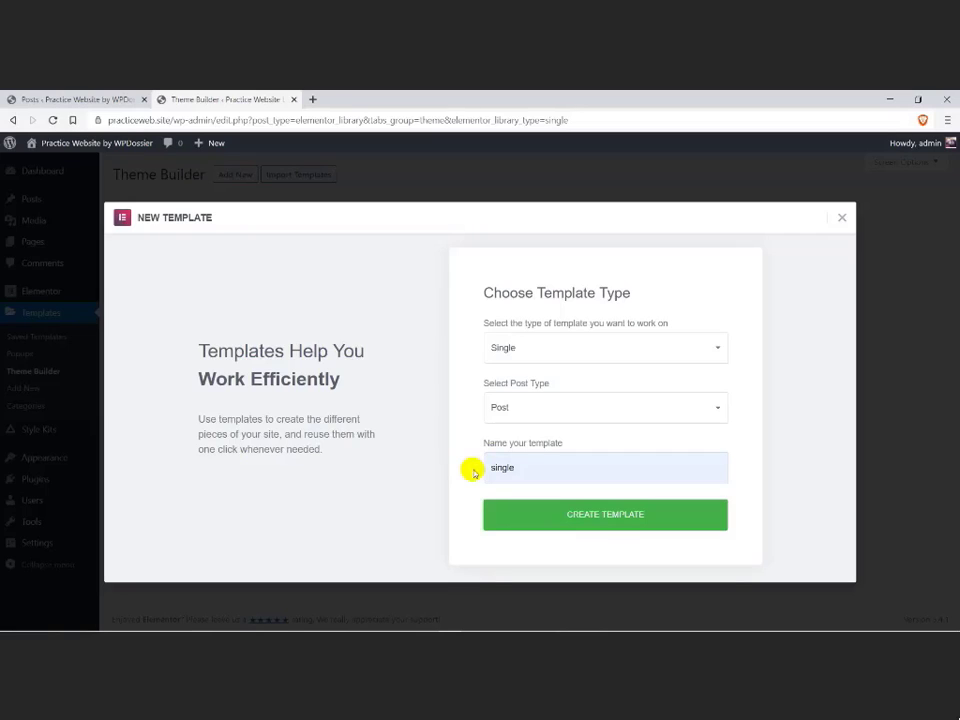
{"action": "left_click", "coordinate": [512, 515]}
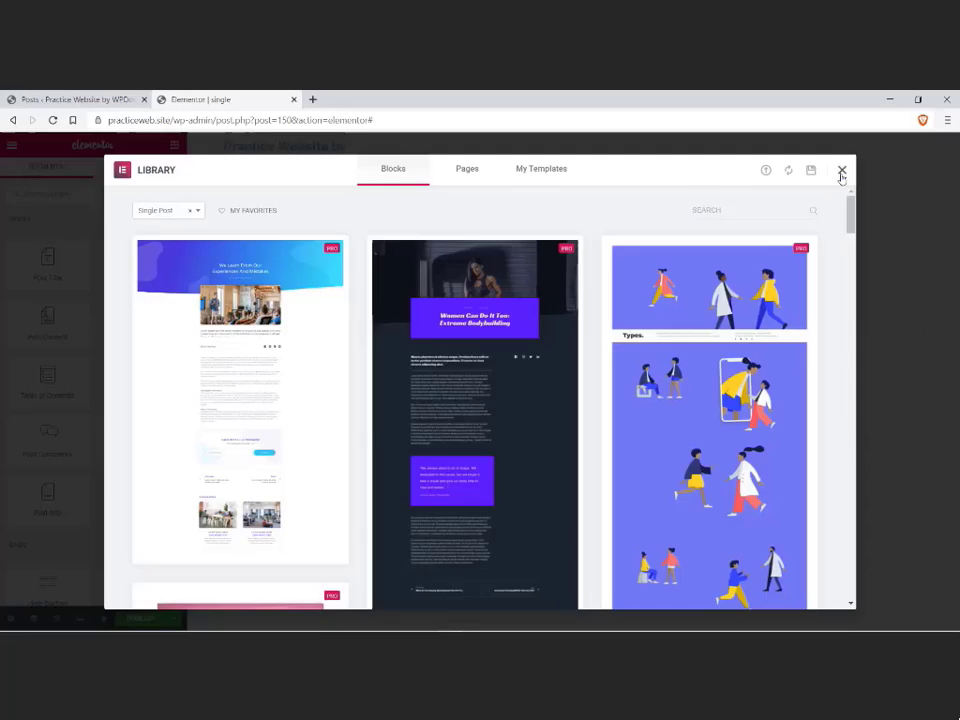
Step: Dismiss the Elementor library and import AnalogWP's Kali - Single Post template with the Kali Style Kit
{"action": "left_click", "coordinate": [842, 168]}
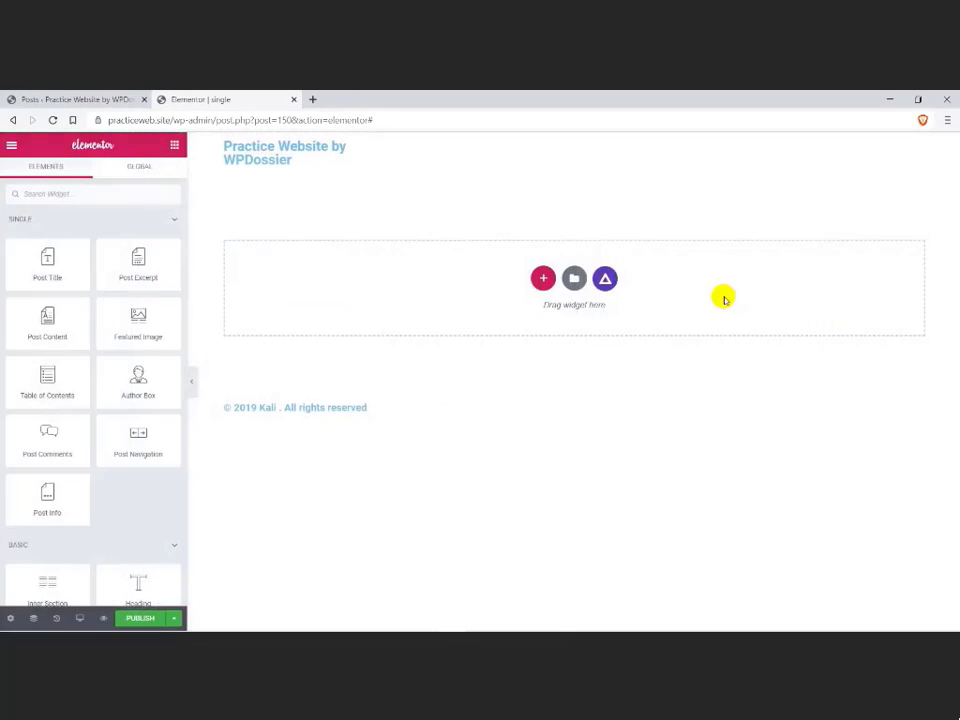
{"action": "left_click", "coordinate": [606, 278]}
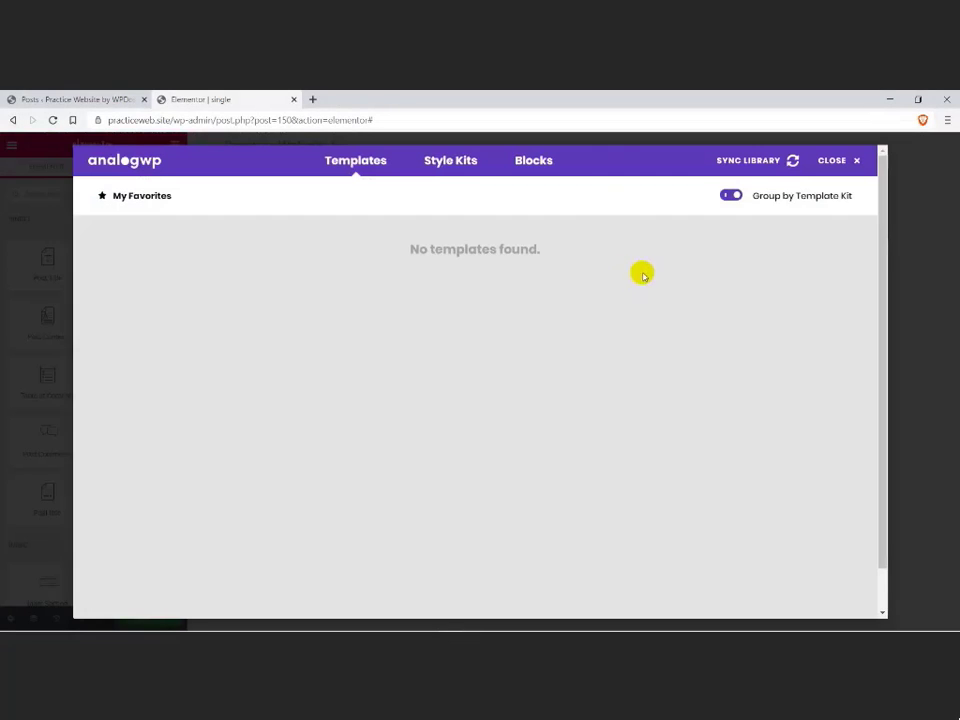
{"action": "scroll", "coordinate": [697, 392], "scroll_direction": "down", "scroll_amount": 5}
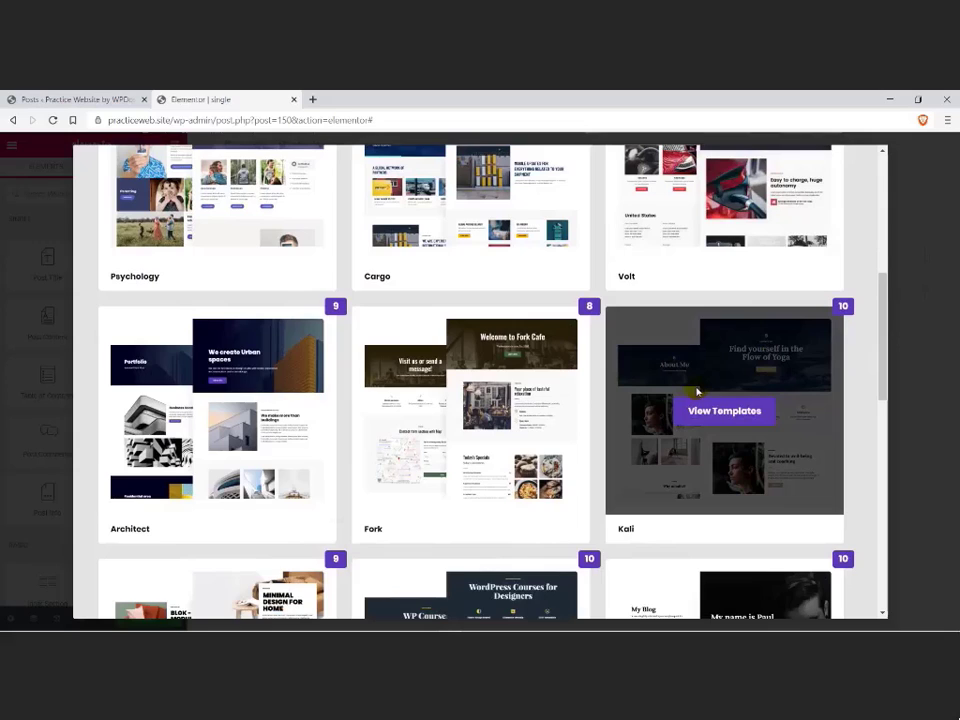
{"action": "left_click", "coordinate": [697, 408]}
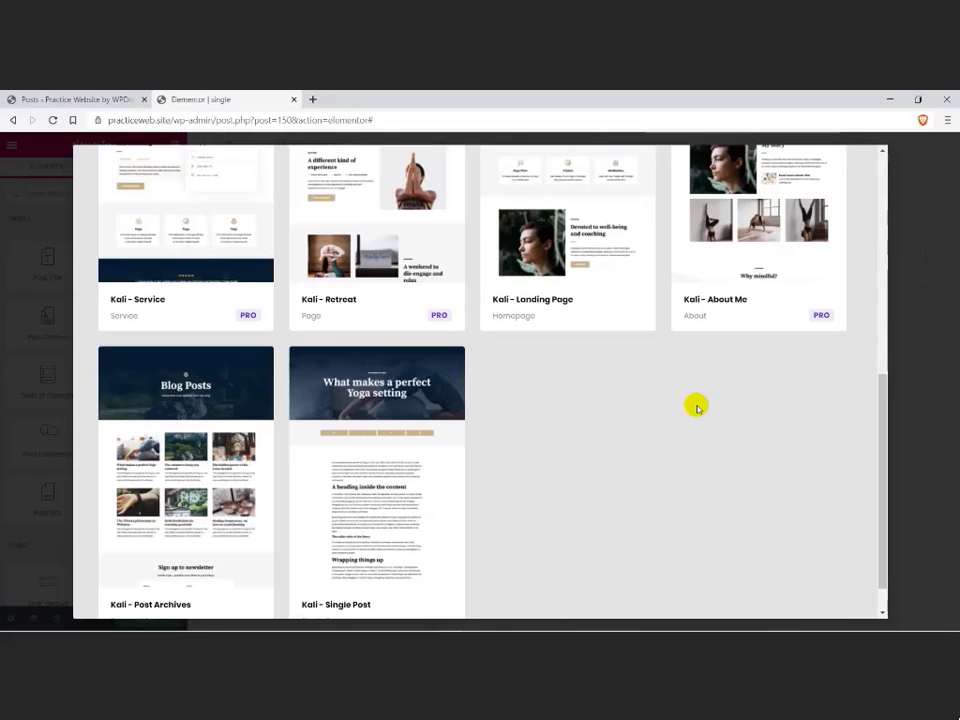
{"action": "mouse_move", "coordinate": [417, 461]}
{"action": "left_click", "coordinate": [377, 486]}
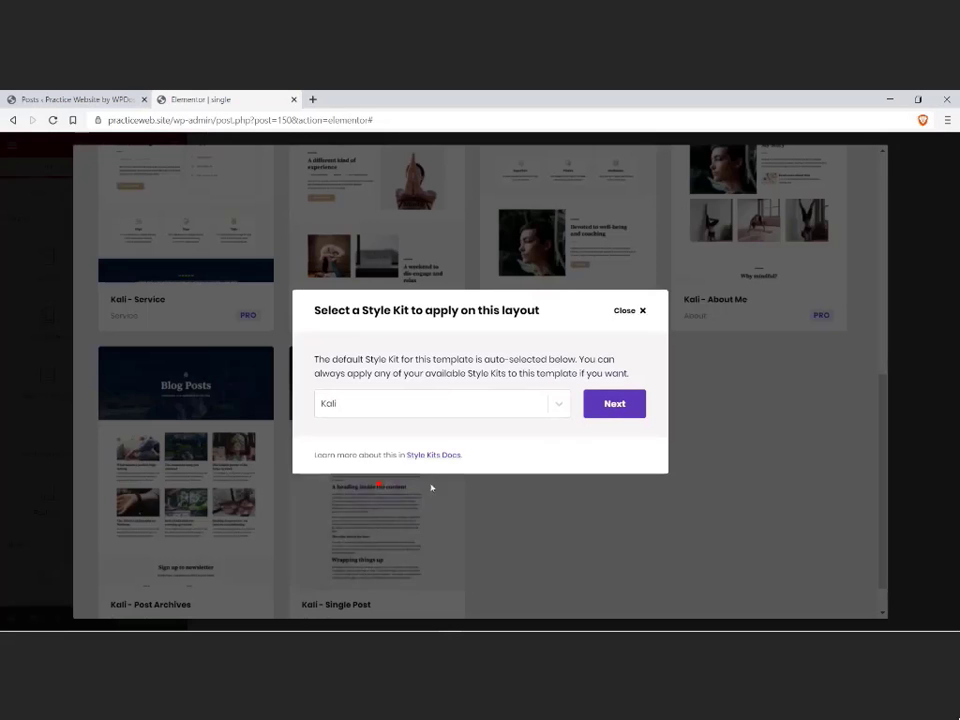
{"action": "left_click", "coordinate": [596, 407]}
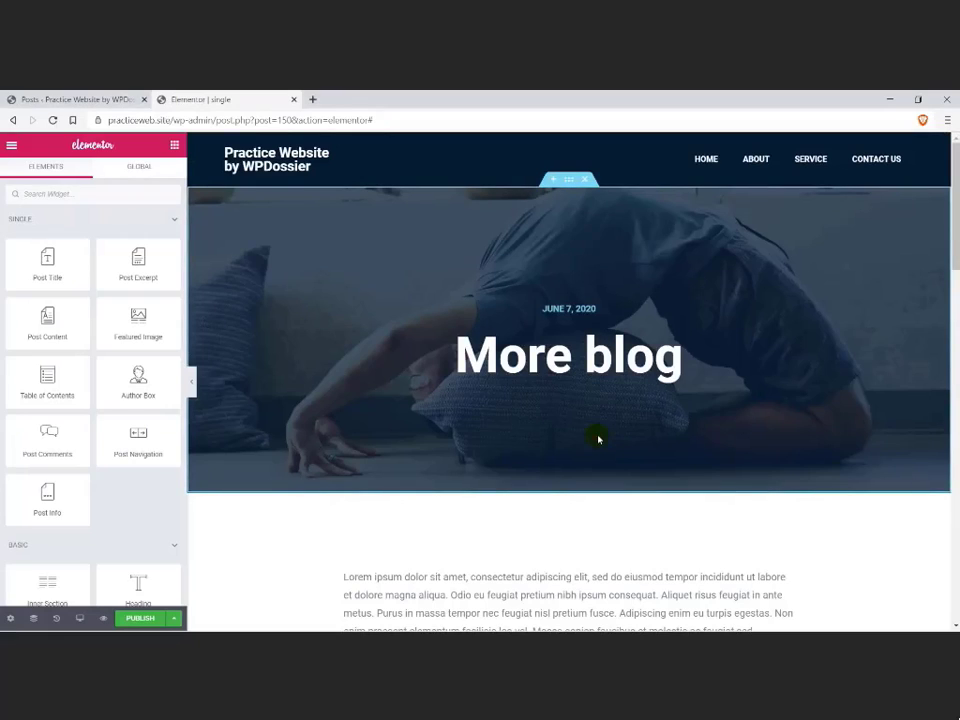
Step: Examine the template's post title, post date and post content widgets and the available single-post widgets
{"action": "left_click", "coordinate": [527, 365]}
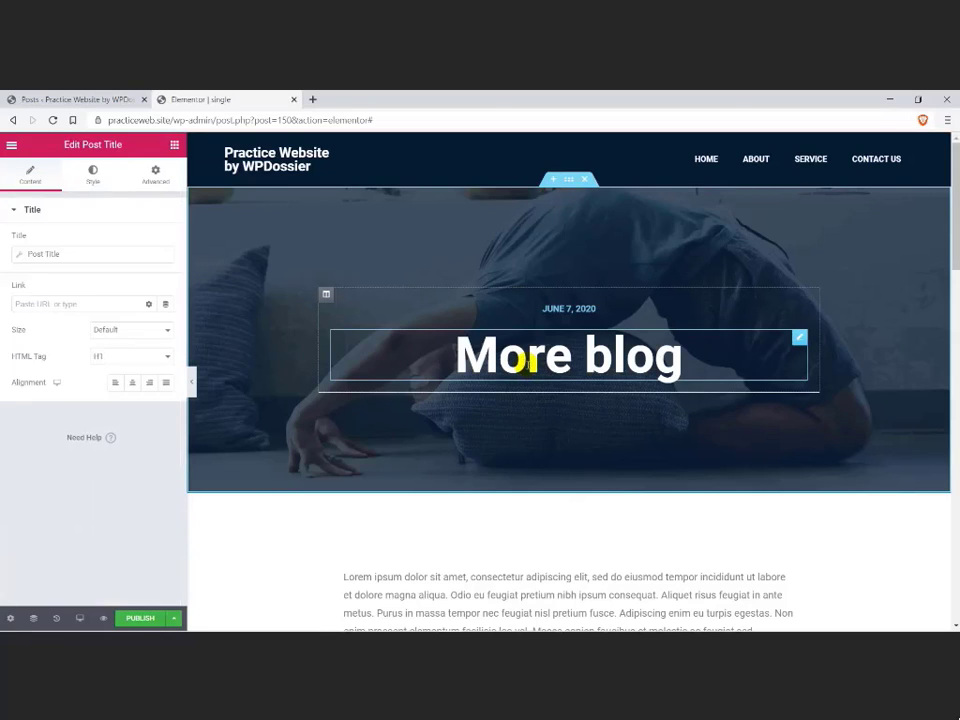
{"action": "left_click", "coordinate": [175, 146]}
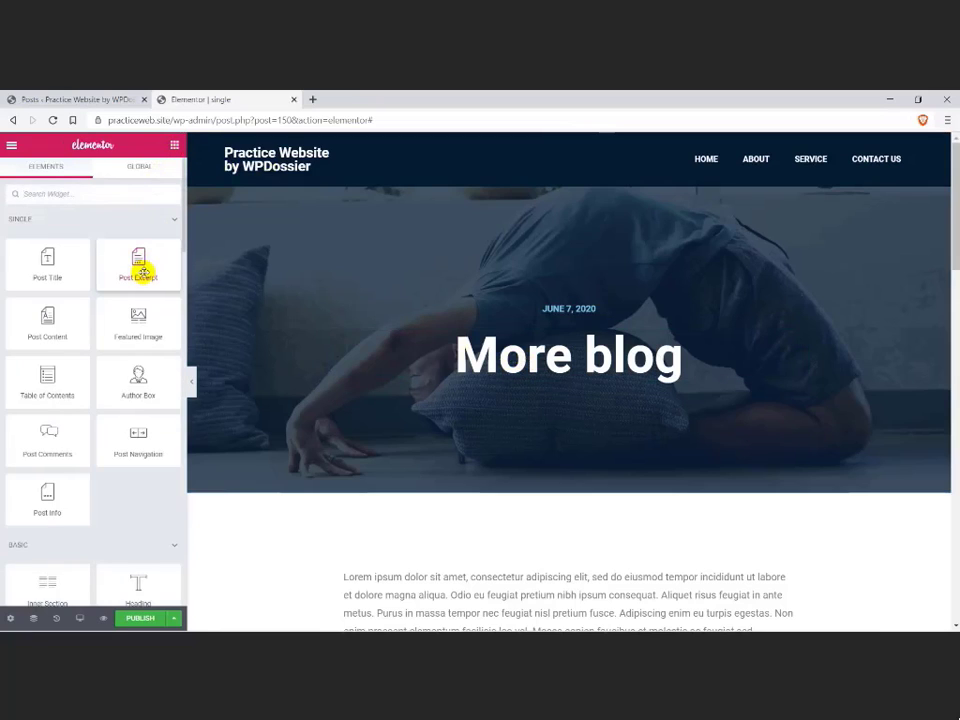
{"action": "mouse_move", "coordinate": [143, 272]}
{"action": "left_mouse_down"}
{"action": "mouse_move", "coordinate": [300, 386]}
{"action": "mouse_move", "coordinate": [546, 420]}
{"action": "mouse_move", "coordinate": [553, 364]}
{"action": "mouse_move", "coordinate": [225, 300]}
{"action": "mouse_move", "coordinate": [135, 267]}
{"action": "left_mouse_up"}
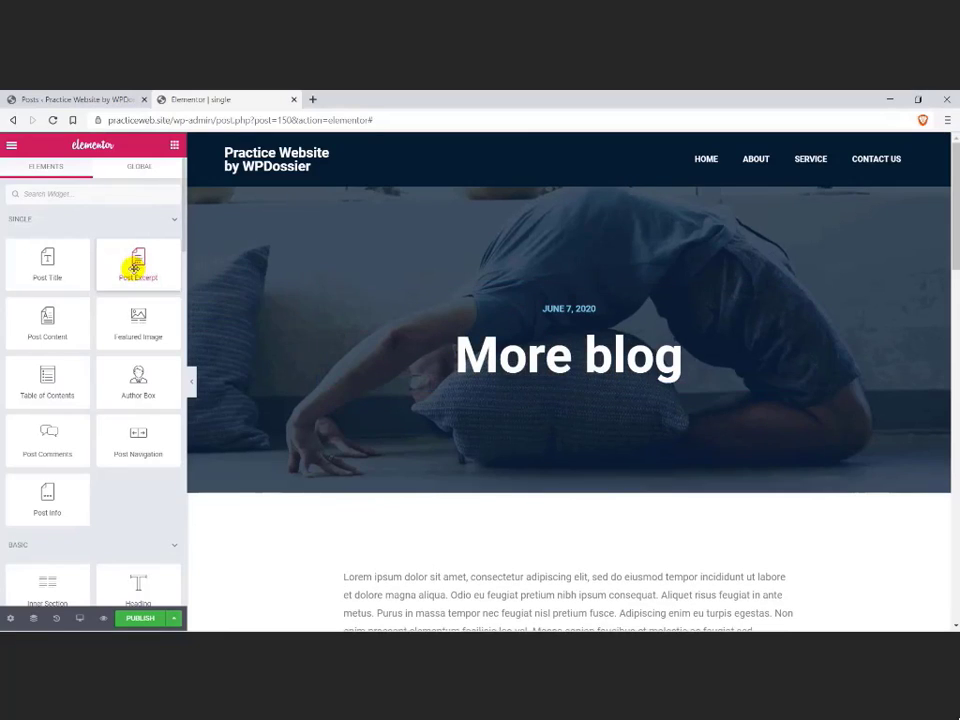
{"action": "left_click", "coordinate": [536, 309]}
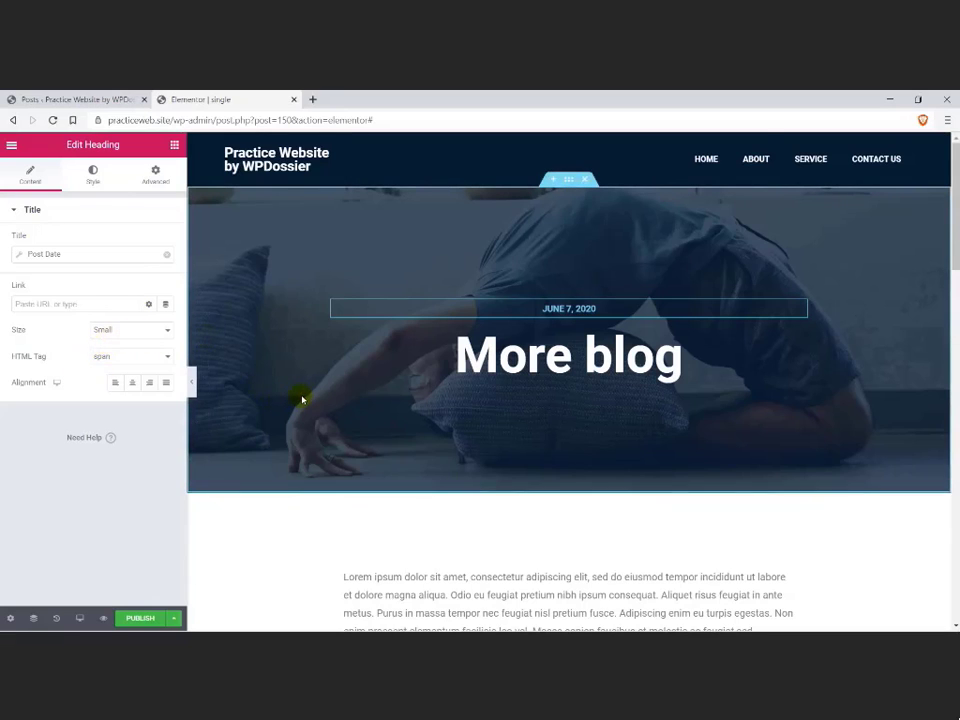
{"action": "scroll", "coordinate": [301, 397], "scroll_direction": "down", "scroll_amount": 4}
{"action": "scroll", "coordinate": [301, 397], "scroll_direction": "down", "scroll_amount": 1}
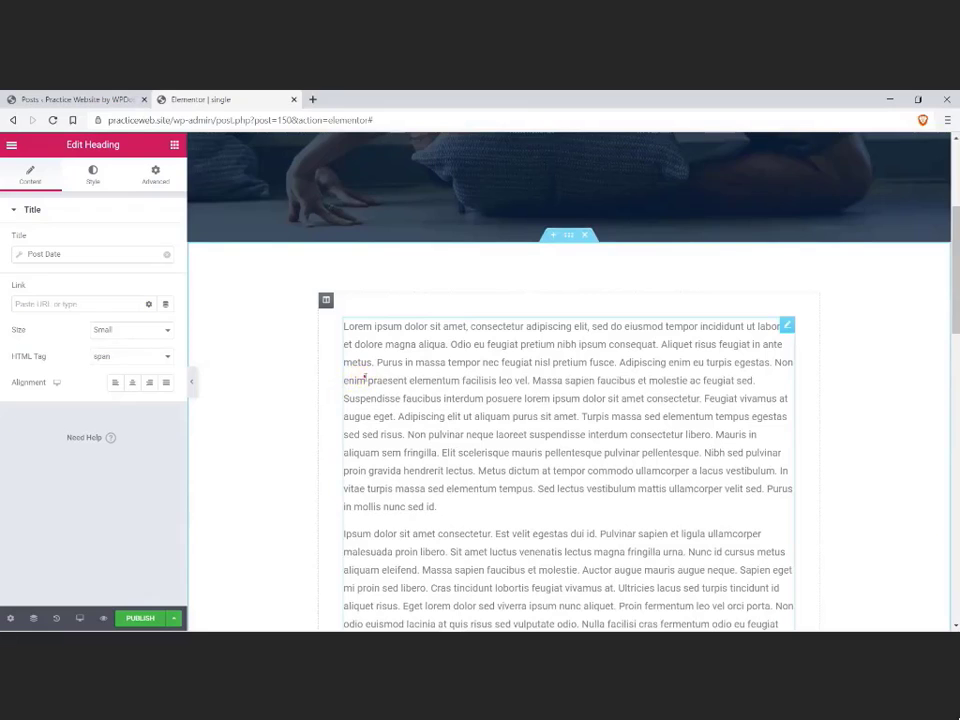
{"action": "left_click", "coordinate": [364, 375]}
Step: Add a Post Navigation widget below the post content, above the social share buttons
{"action": "scroll", "coordinate": [364, 375], "scroll_direction": "down", "scroll_amount": 4}
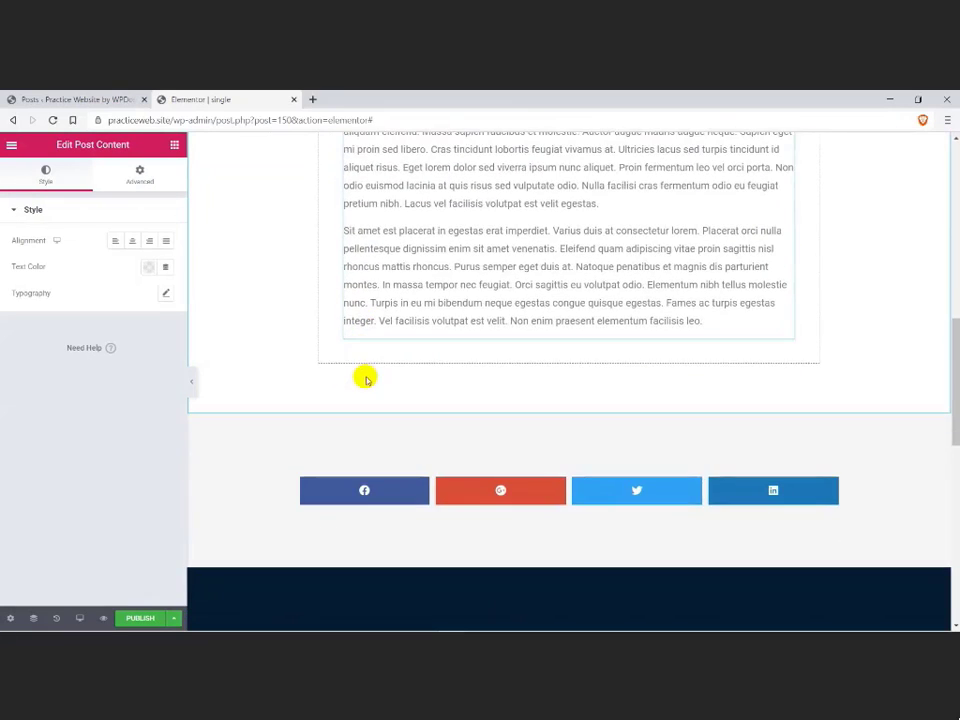
{"action": "left_click", "coordinate": [174, 146]}
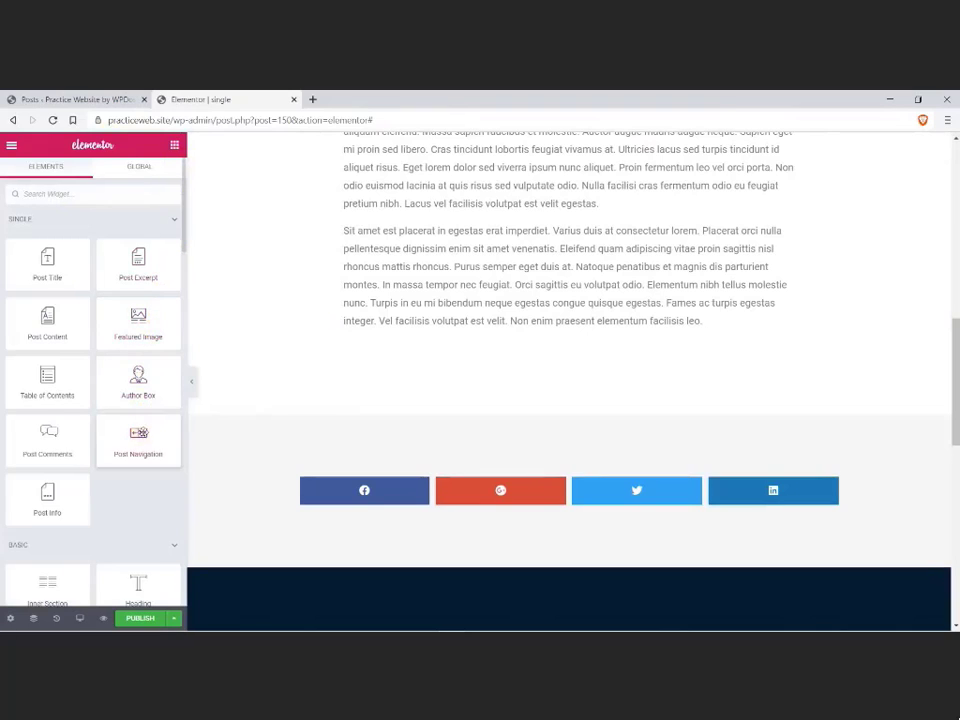
{"action": "left_click_drag", "start_coordinate": [138, 443], "coordinate": [416, 321]}
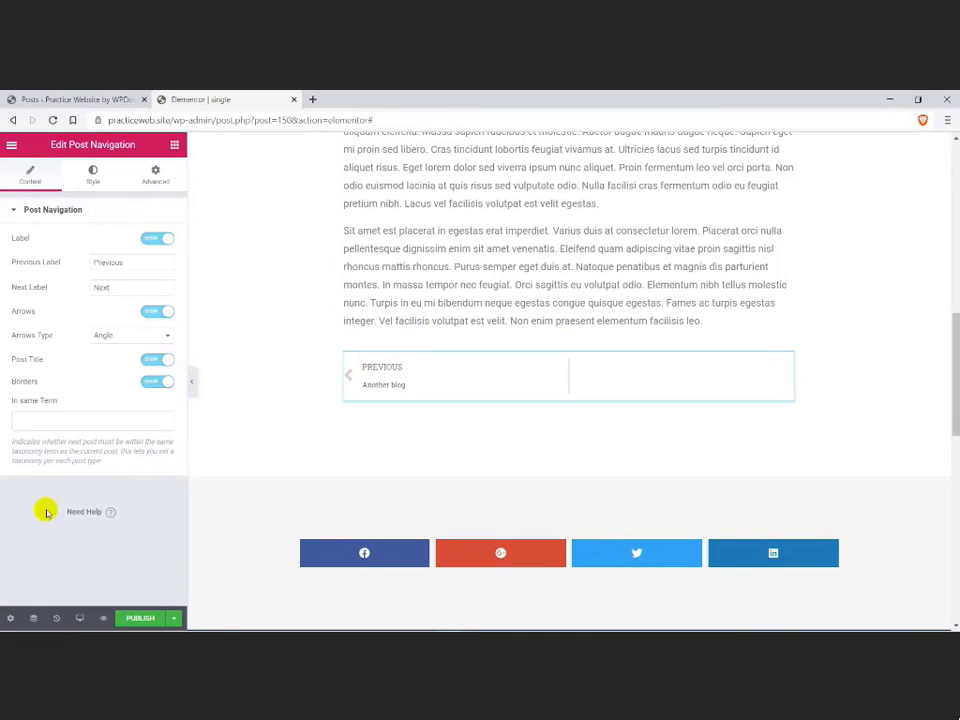
Step: Set the single template's dynamic content preview to the post Hello blog and apply it
{"action": "left_click", "coordinate": [11, 619]}
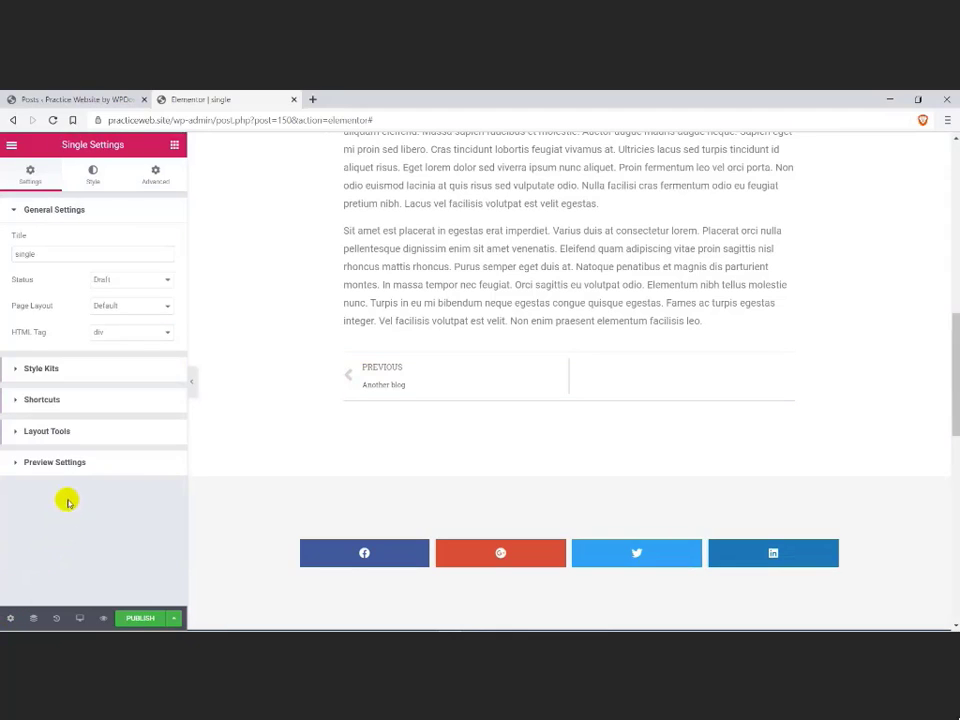
{"action": "left_click", "coordinate": [64, 465]}
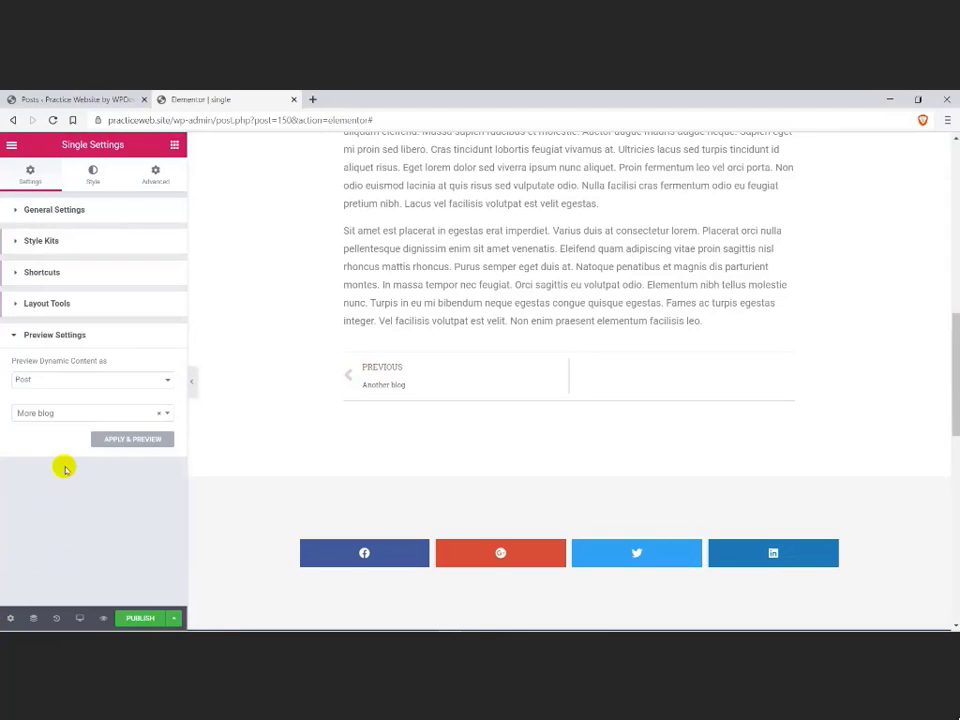
{"action": "left_click", "coordinate": [45, 386]}
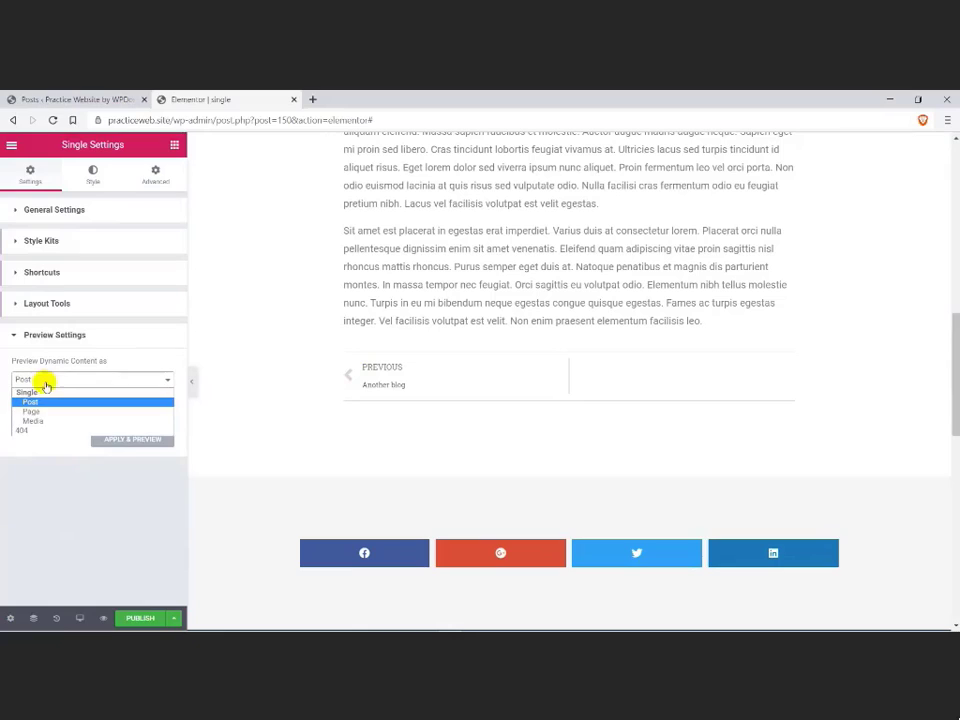
{"action": "left_click", "coordinate": [34, 402]}
{"action": "left_click", "coordinate": [34, 411]}
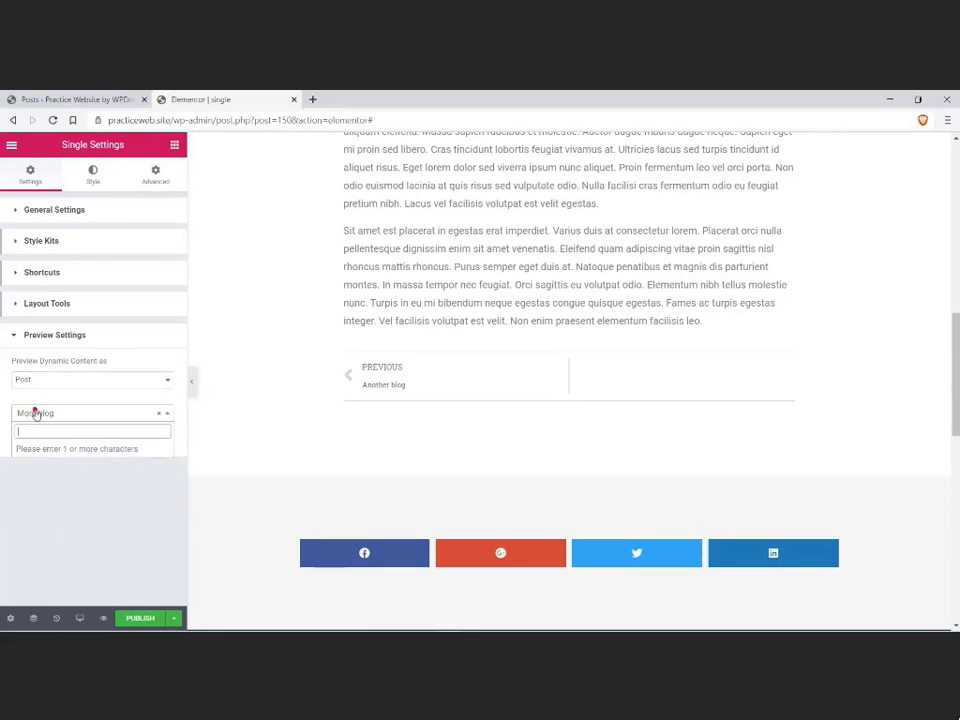
{"action": "type", "text": "bl"}
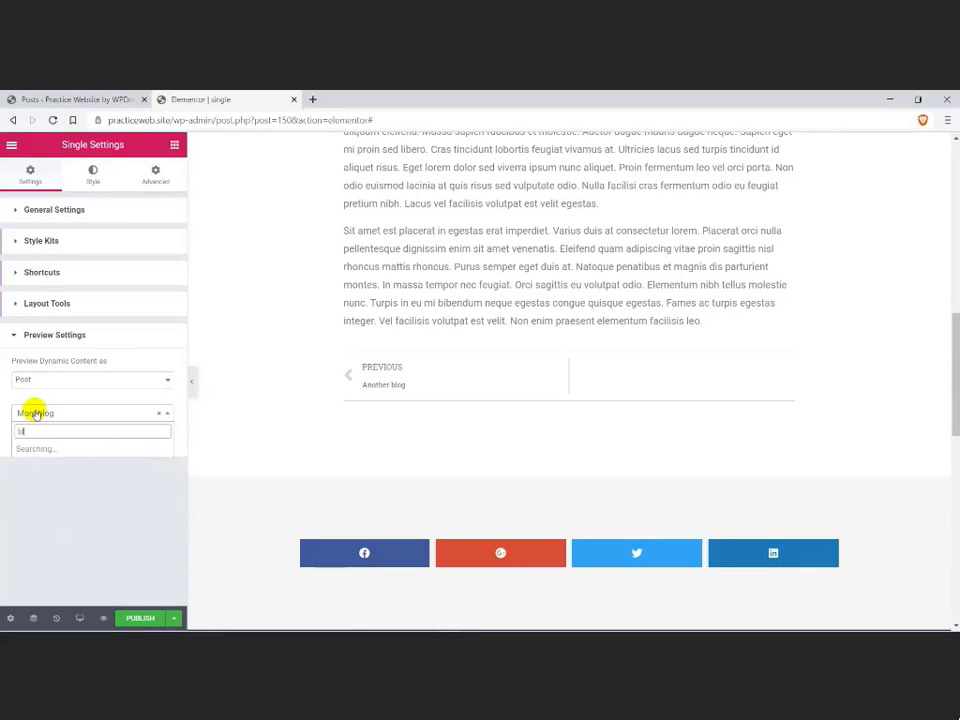
{"action": "type", "text": "og"}
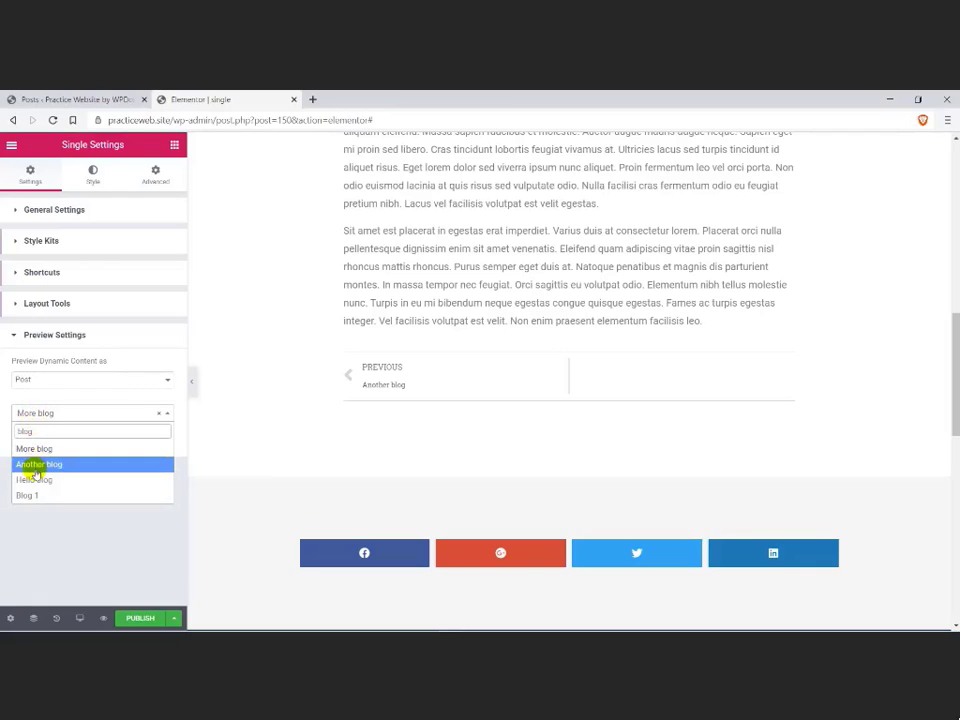
{"action": "left_click", "coordinate": [33, 480]}
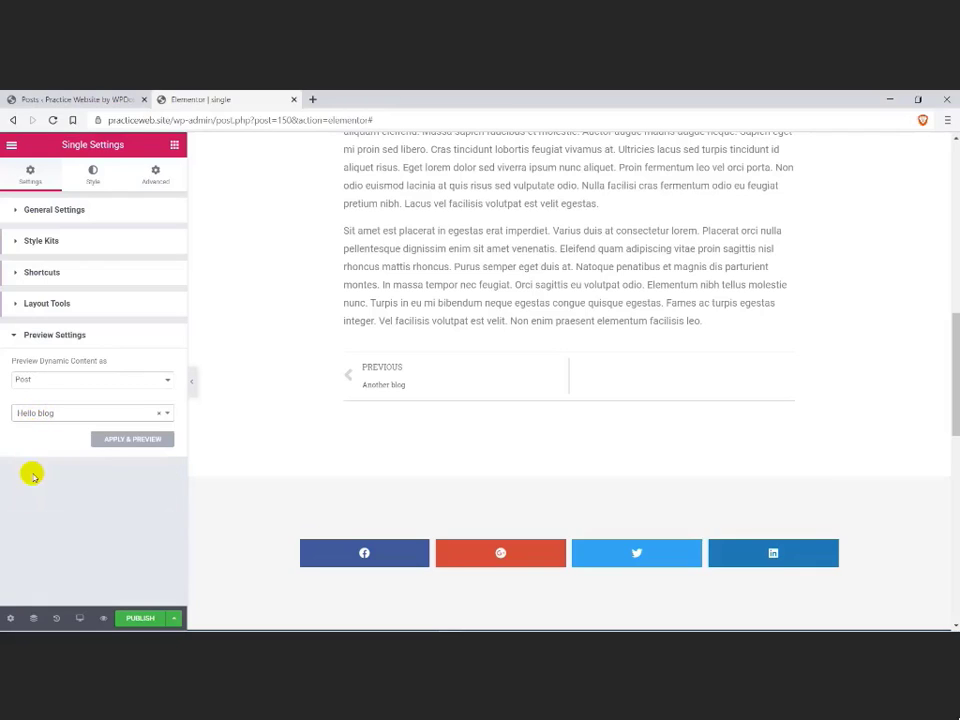
{"action": "left_click", "coordinate": [104, 442]}
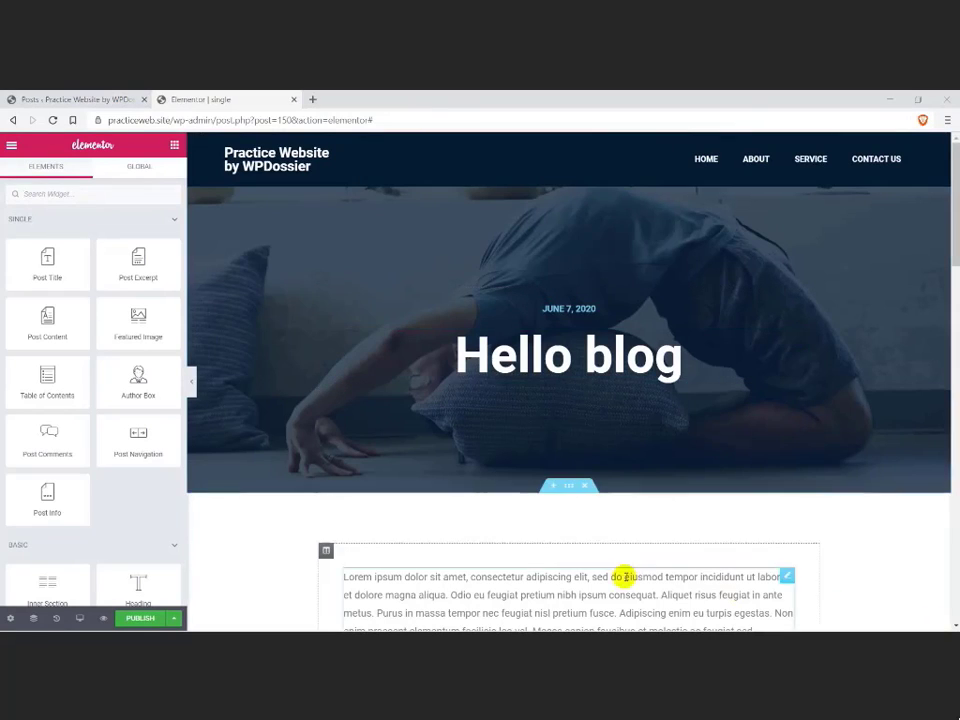
Step: Publish the single template with the display condition Include, In Category, Blog
{"action": "left_click", "coordinate": [417, 522]}
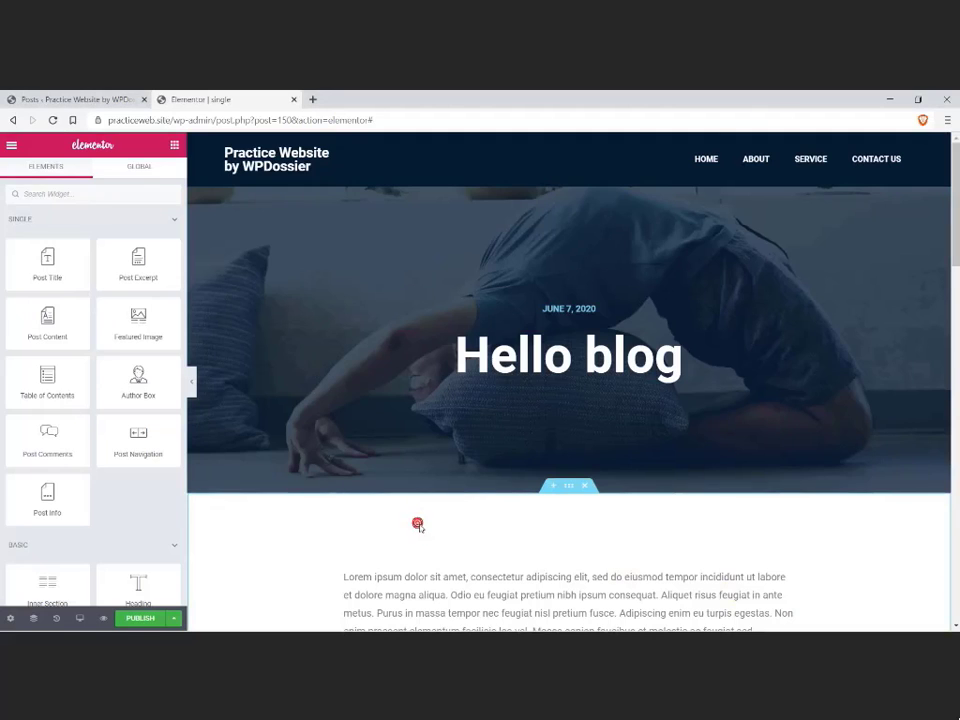
{"action": "left_click", "coordinate": [148, 618]}
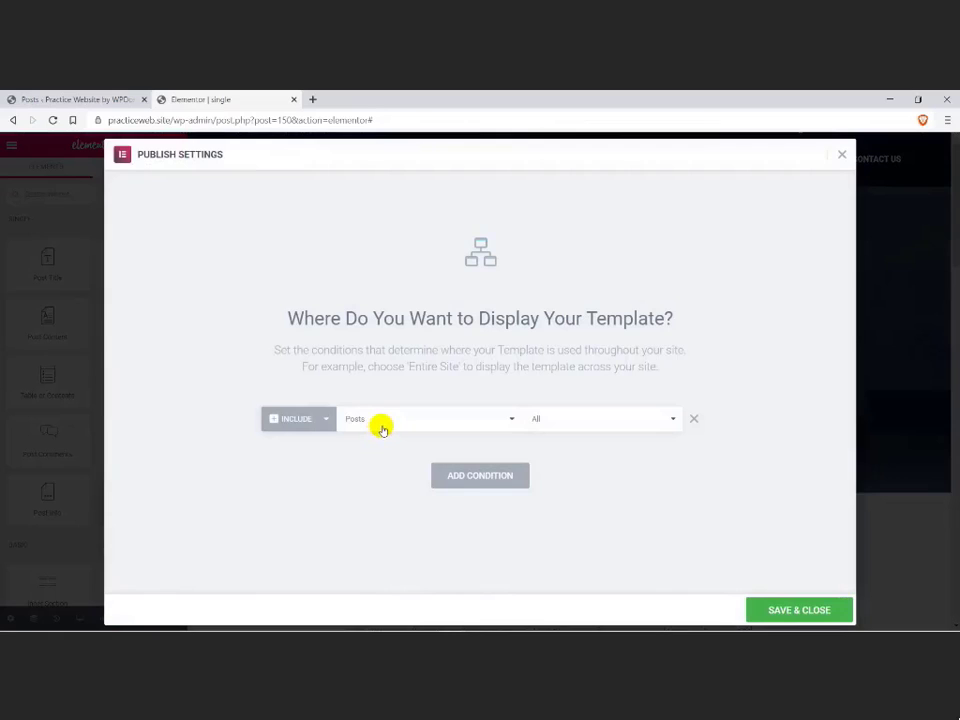
{"action": "left_click", "coordinate": [381, 429]}
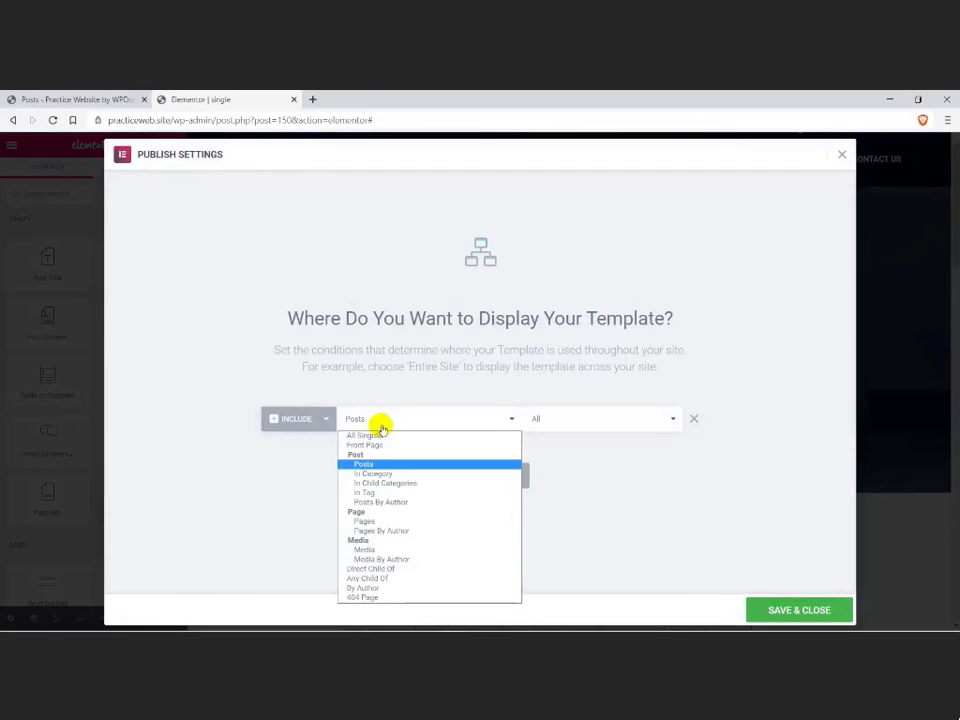
{"action": "left_click", "coordinate": [375, 473]}
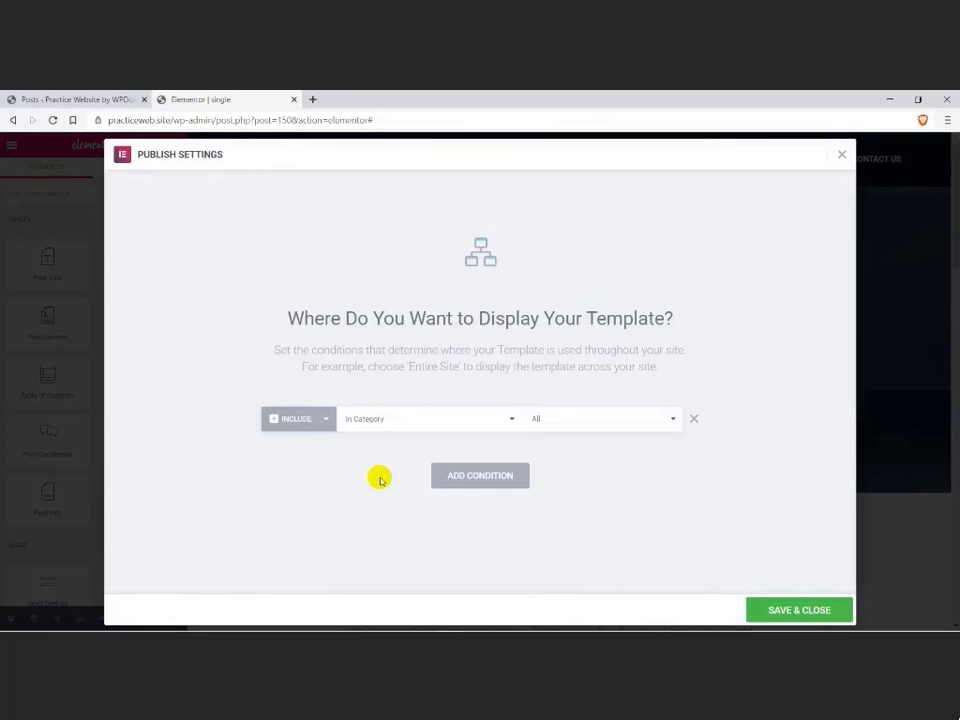
{"action": "left_click", "coordinate": [553, 424]}
{"action": "type", "text": "lo"}
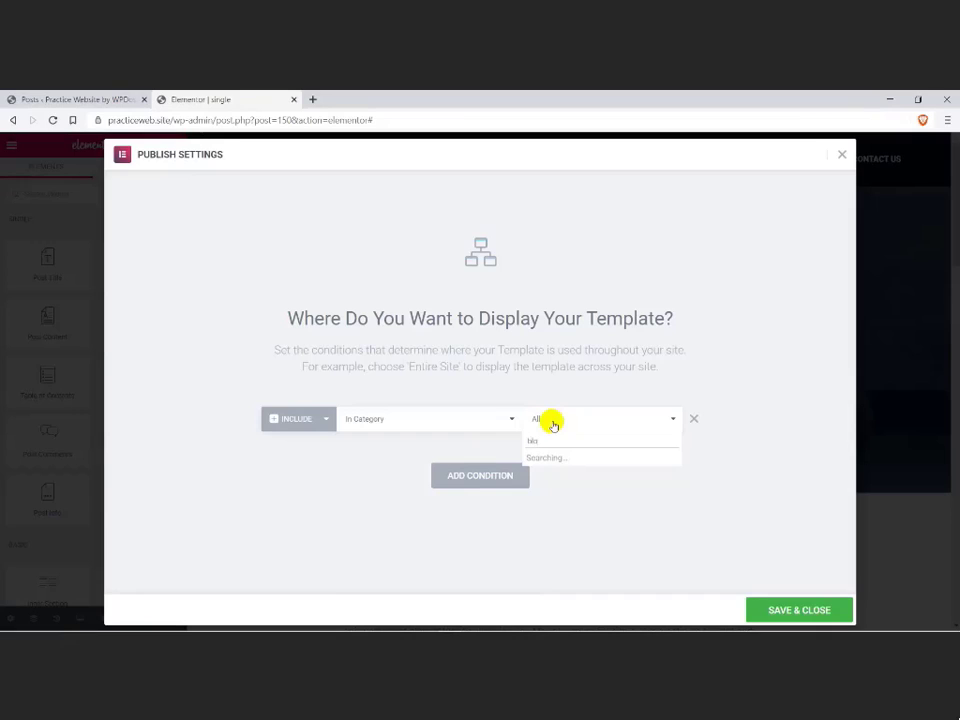
{"action": "left_click", "coordinate": [540, 456]}
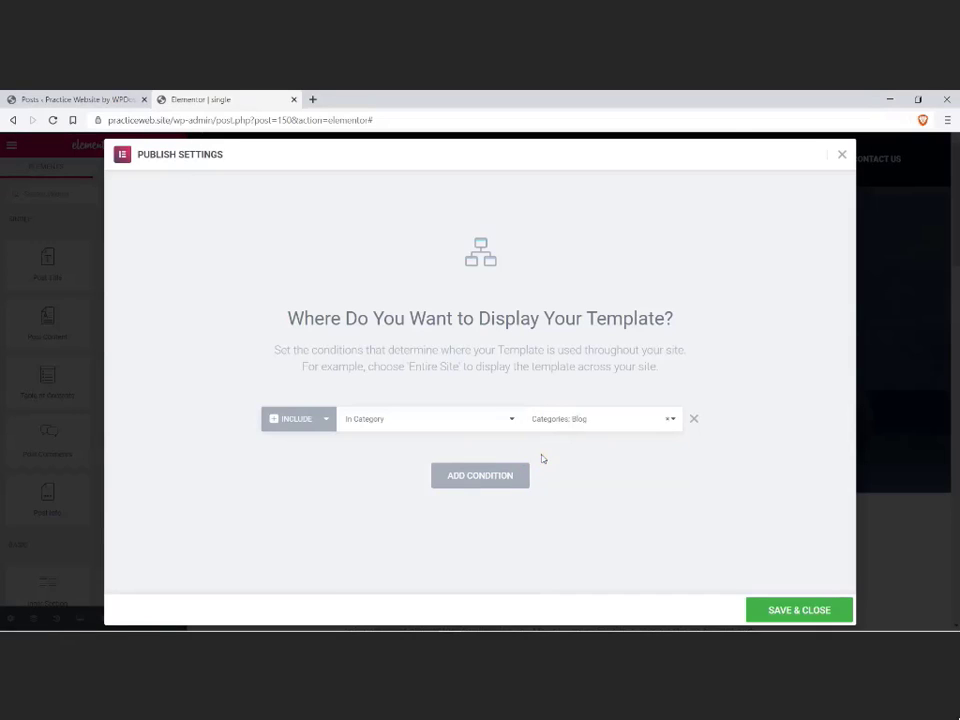
{"action": "left_click", "coordinate": [541, 457]}
{"action": "left_click", "coordinate": [784, 612]}
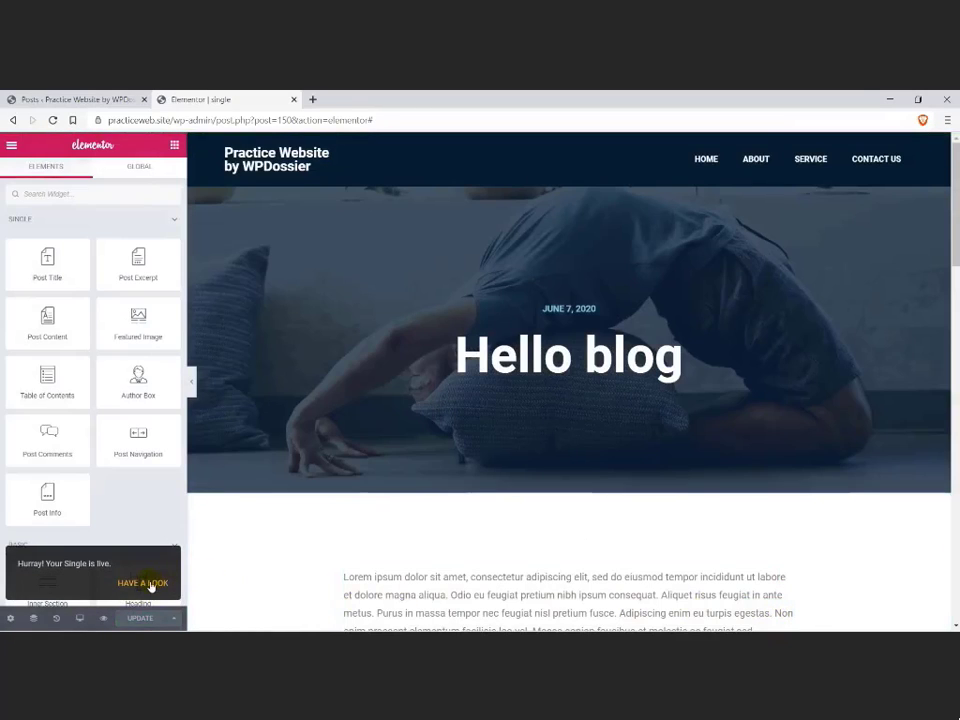
Step: View the live single template and go on to the posts Another blog and More blog, examining their content, post navigation and related posts
{"action": "left_click", "coordinate": [143, 582]}
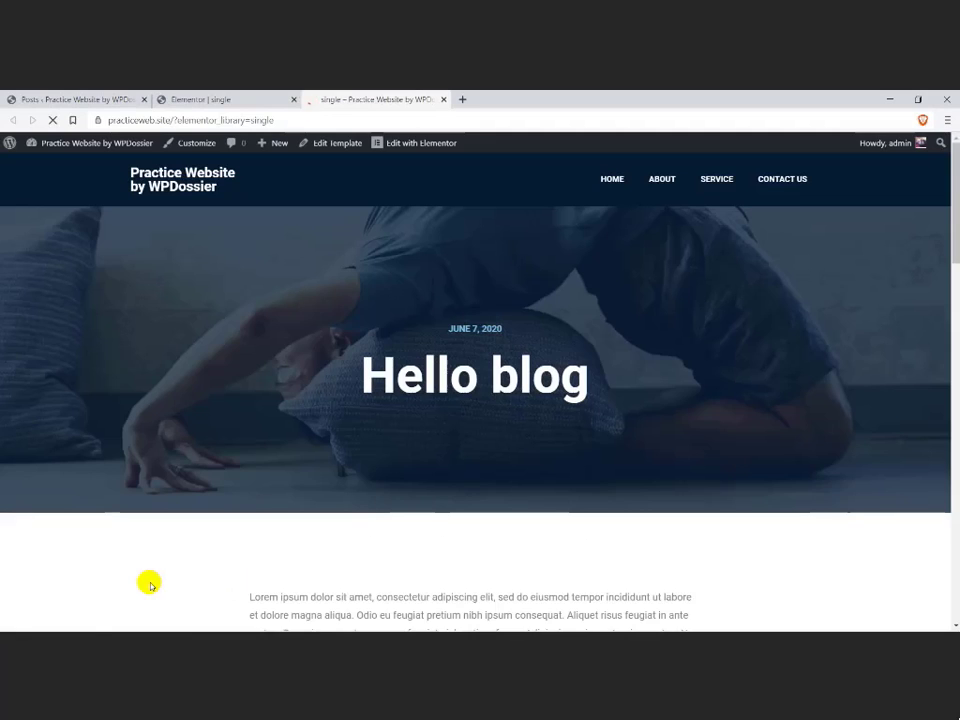
{"action": "scroll", "coordinate": [250, 355], "scroll_direction": "down", "scroll_amount": 1}
{"action": "scroll", "coordinate": [253, 353], "scroll_direction": "down", "scroll_amount": 15}
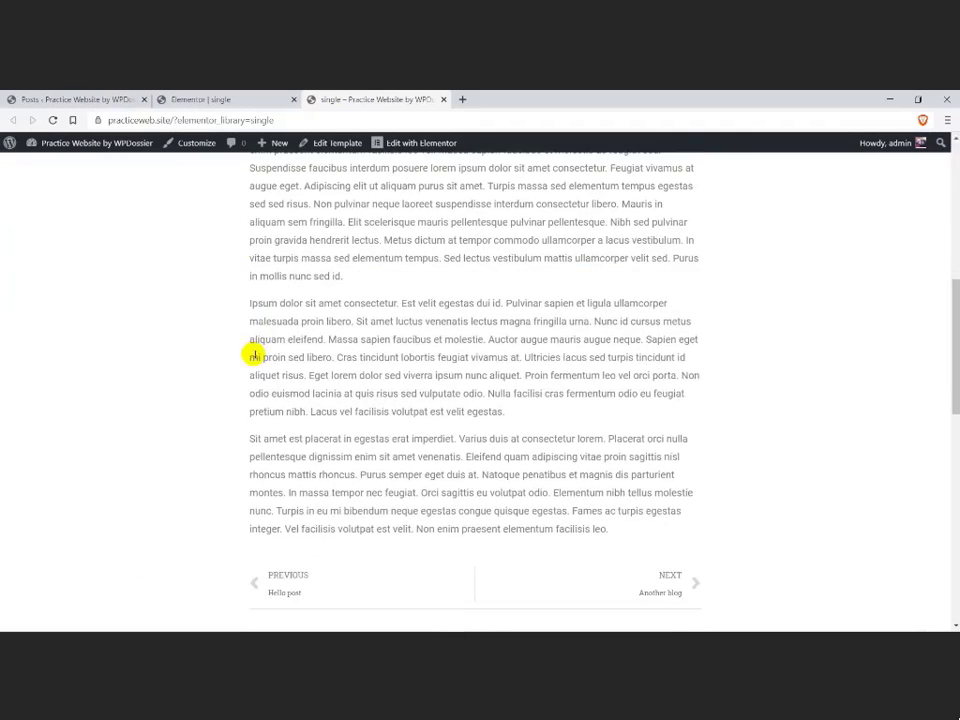
{"action": "scroll", "coordinate": [258, 360], "scroll_direction": "up", "scroll_amount": 3}
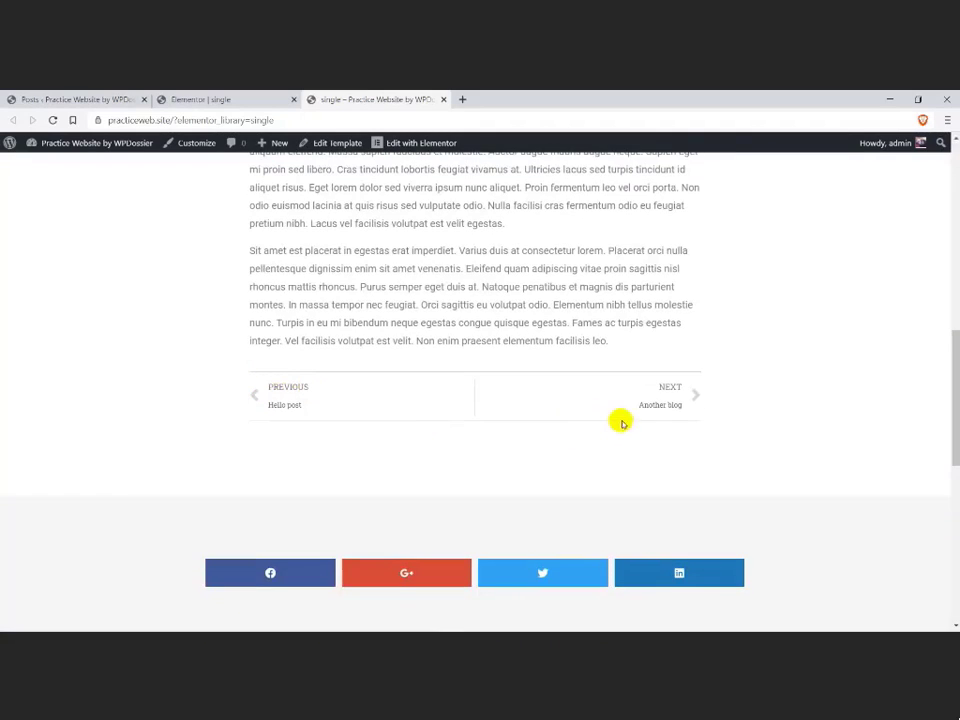
{"action": "left_click", "coordinate": [642, 408]}
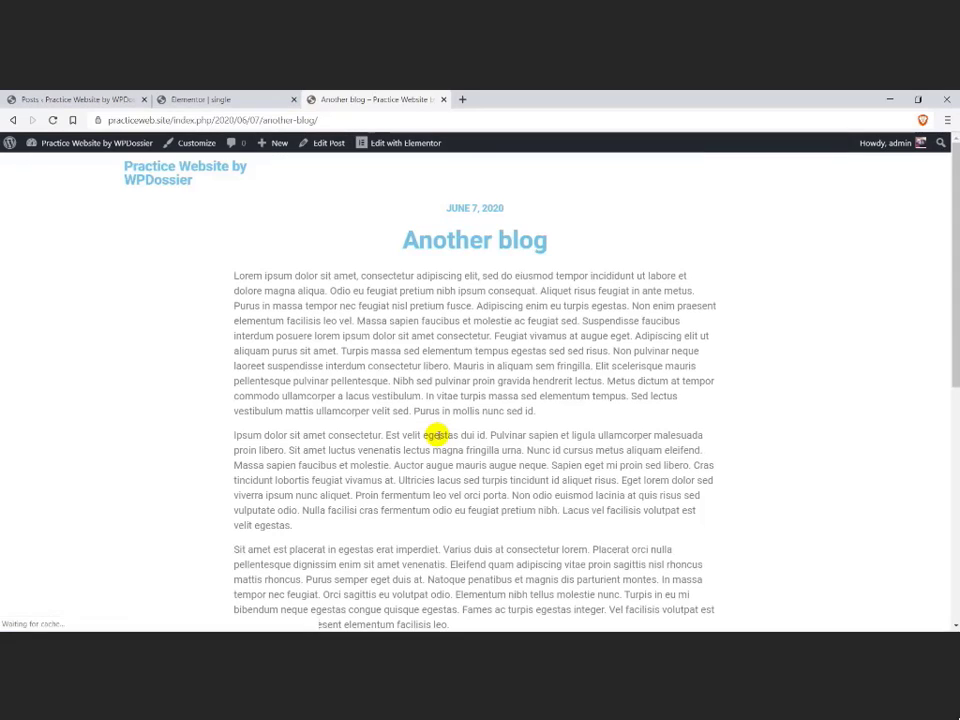
{"action": "scroll", "coordinate": [444, 432], "scroll_direction": "down", "scroll_amount": 5}
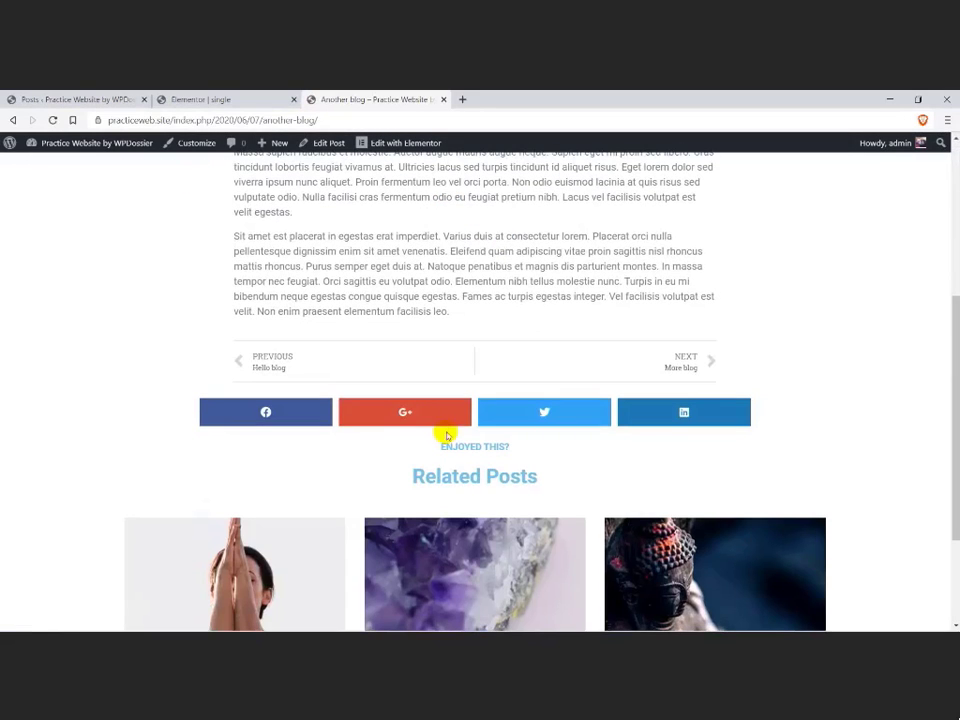
{"action": "left_click", "coordinate": [293, 520]}
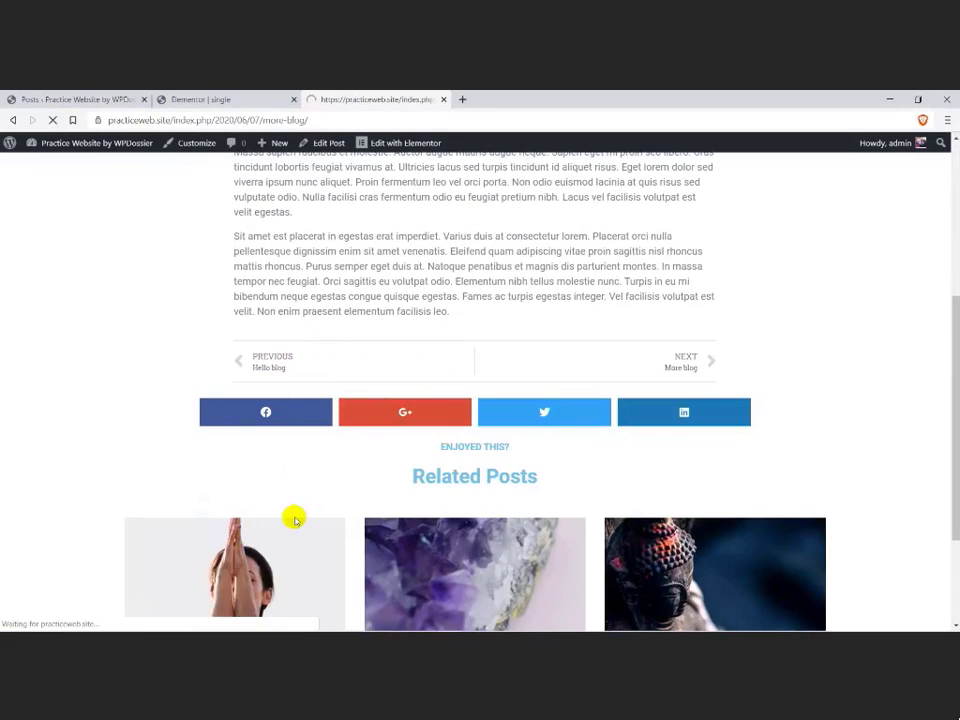
{"action": "scroll", "coordinate": [304, 514], "scroll_direction": "down", "scroll_amount": 3}
{"action": "scroll", "coordinate": [310, 512], "scroll_direction": "down", "scroll_amount": 5}
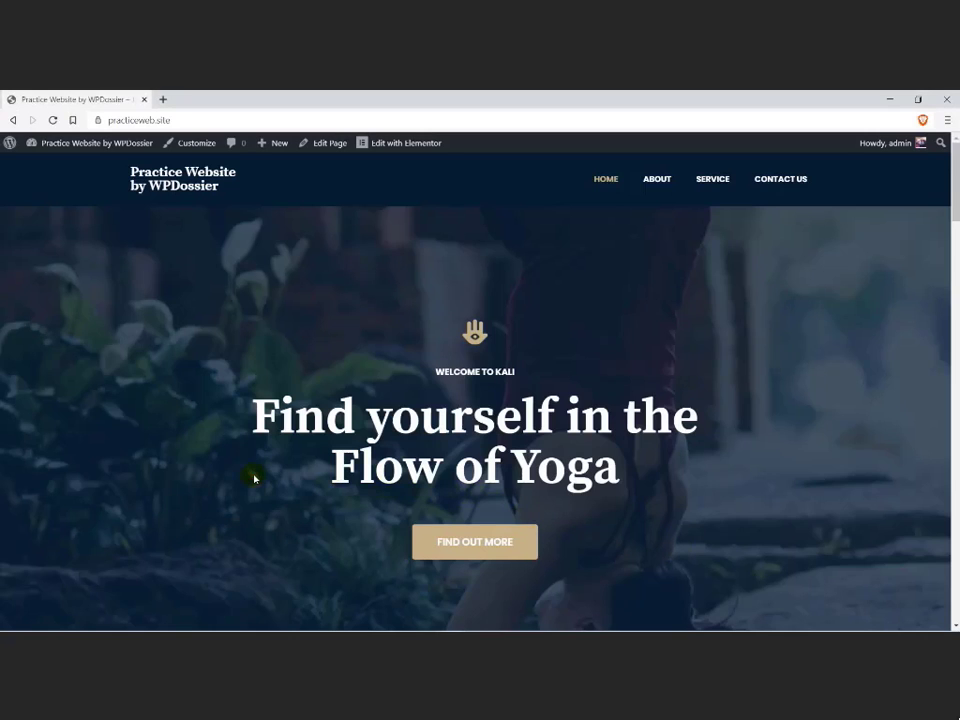
Step: Add the Blog category to the site's navigation menu between Service and Contact Us and save the menu
{"action": "key", "text": "ctrl+e"}
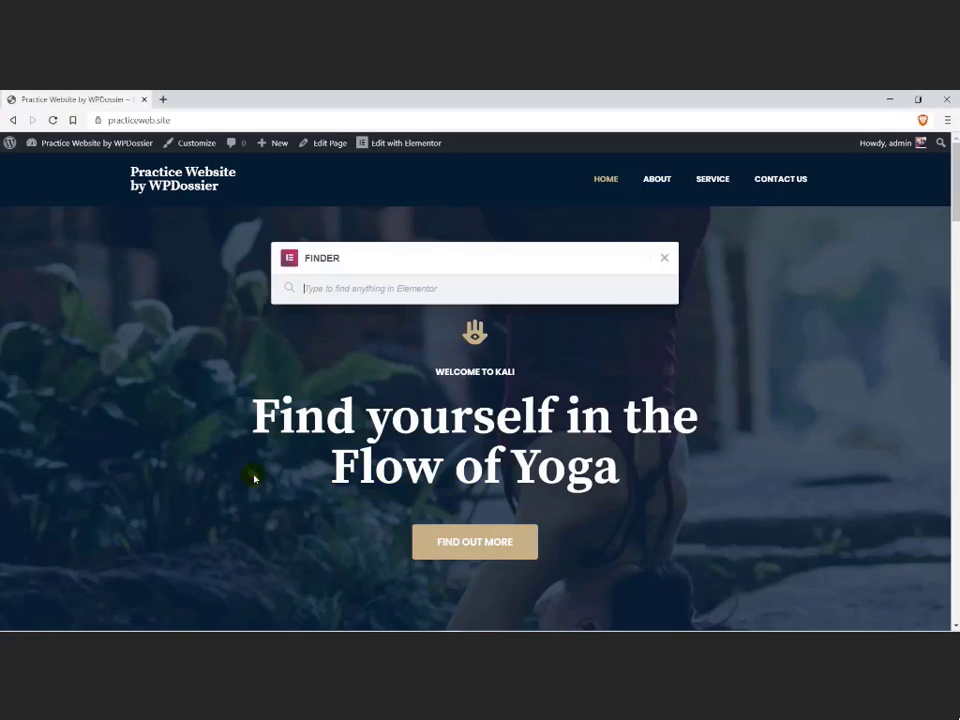
{"action": "type", "text": "menu"}
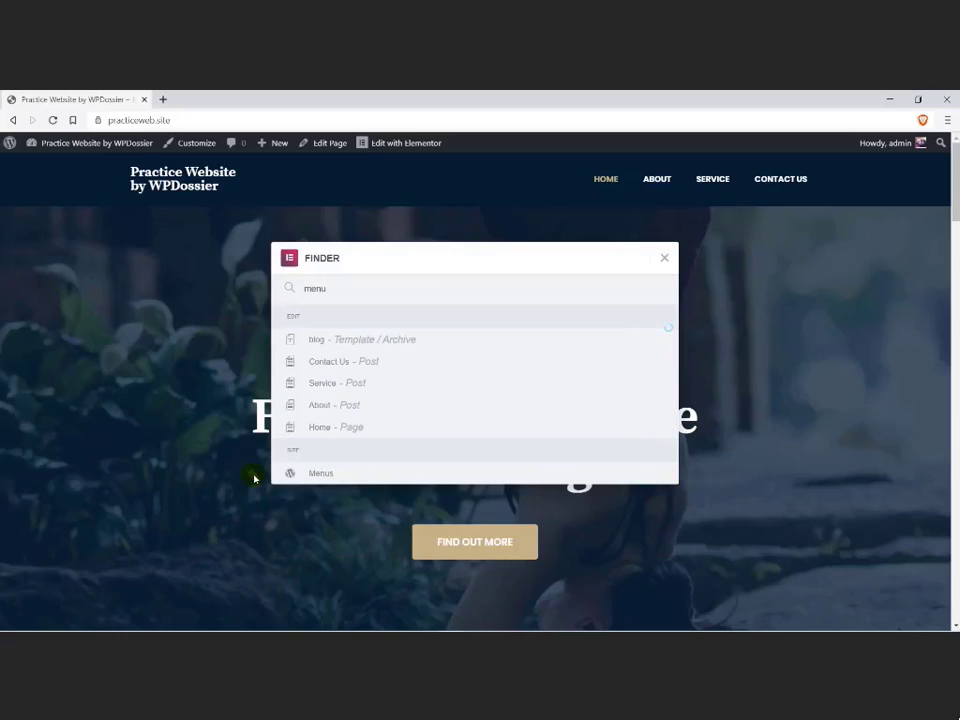
{"action": "left_click", "coordinate": [303, 344]}
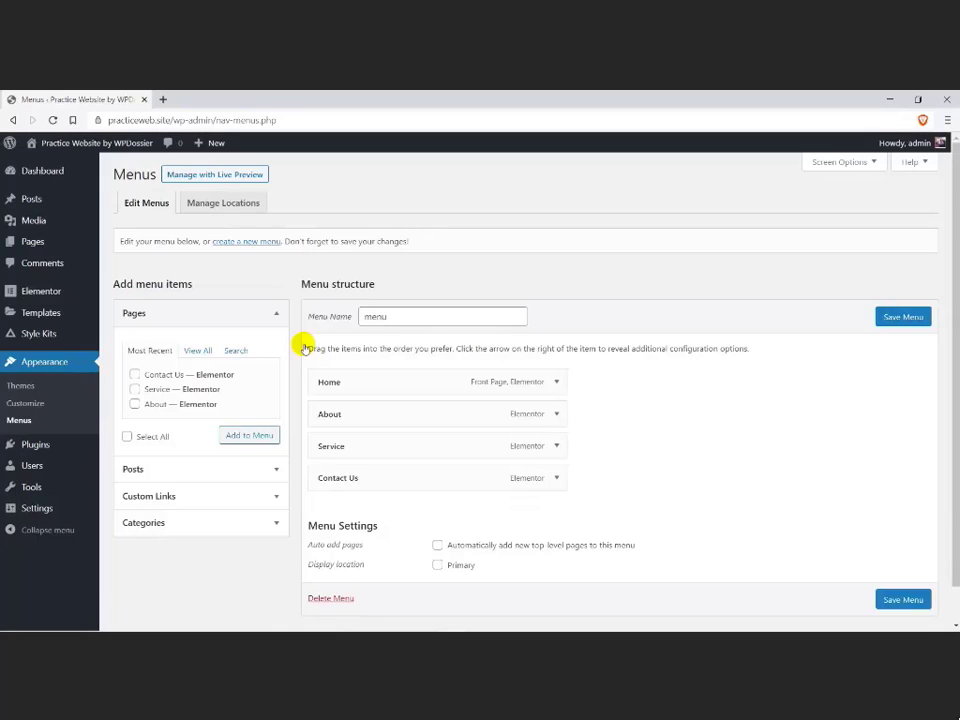
{"action": "left_click", "coordinate": [182, 316]}
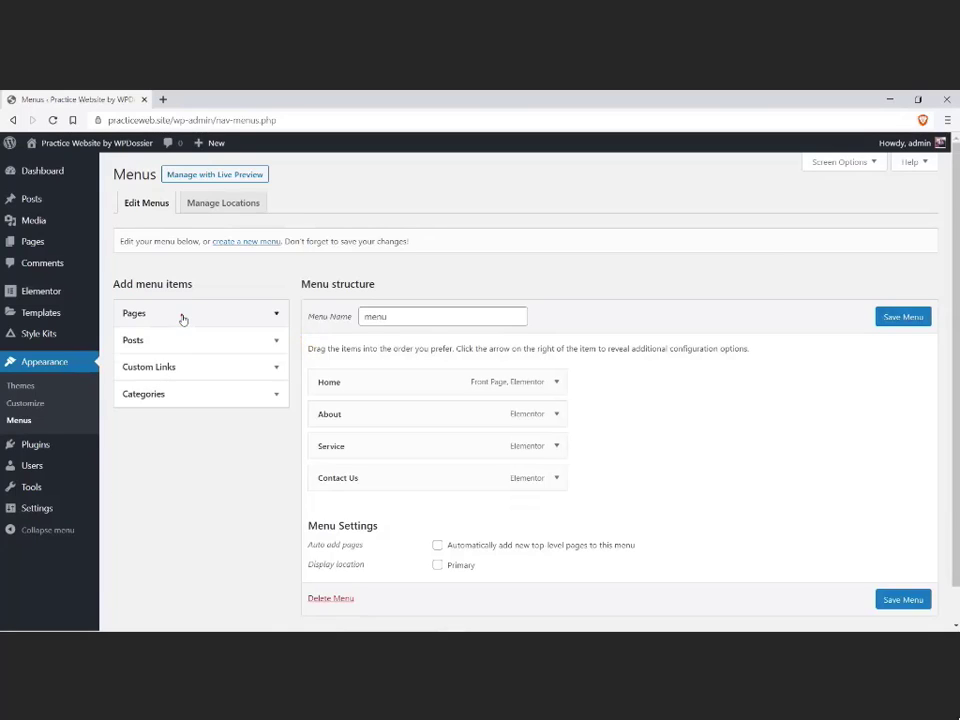
{"action": "left_click", "coordinate": [180, 391]}
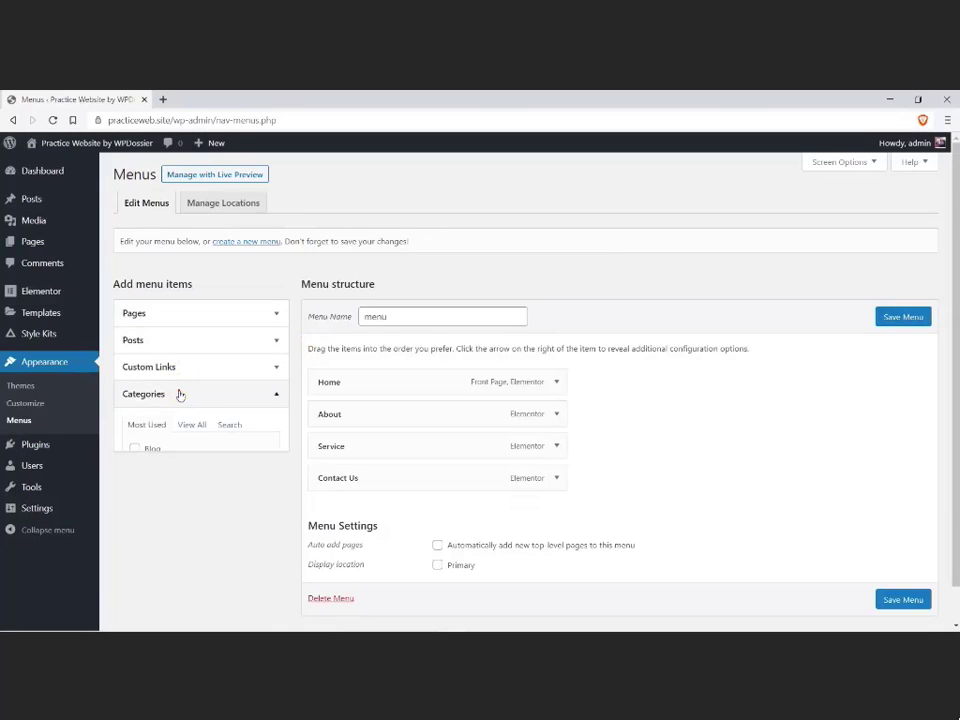
{"action": "left_click", "coordinate": [134, 455]}
{"action": "left_click", "coordinate": [233, 484]}
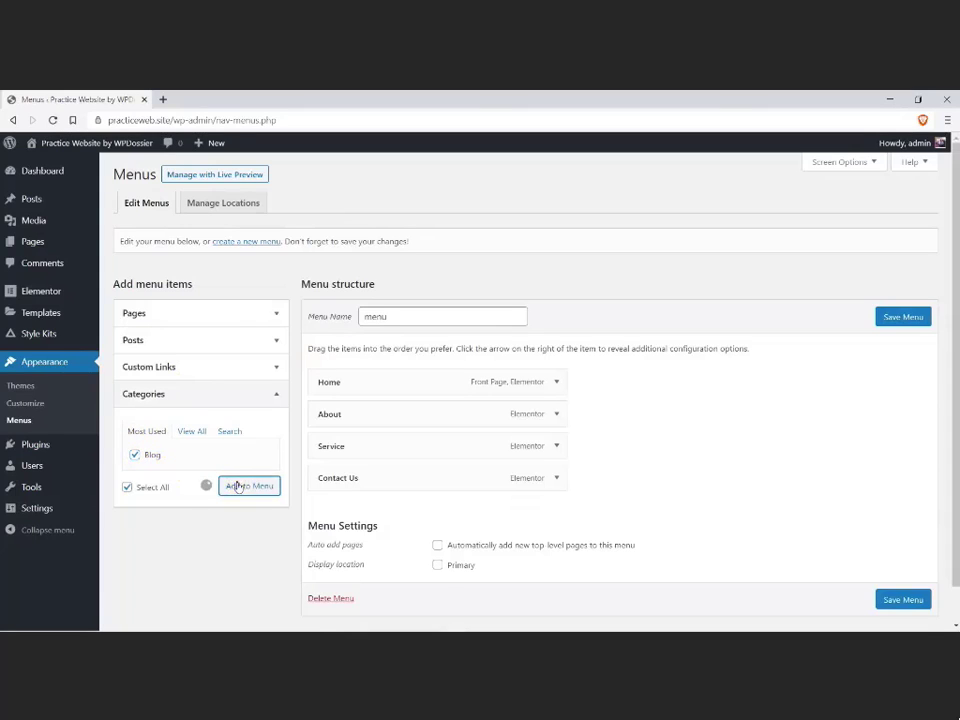
{"action": "left_click_drag", "start_coordinate": [328, 508], "coordinate": [320, 476]}
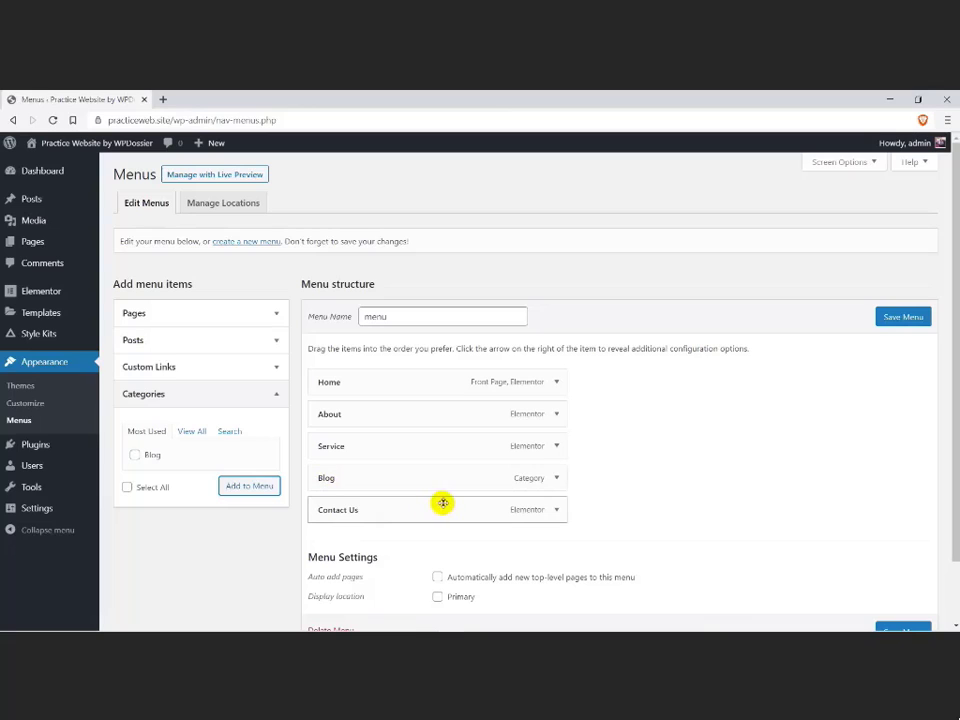
{"action": "left_click", "coordinate": [895, 319]}
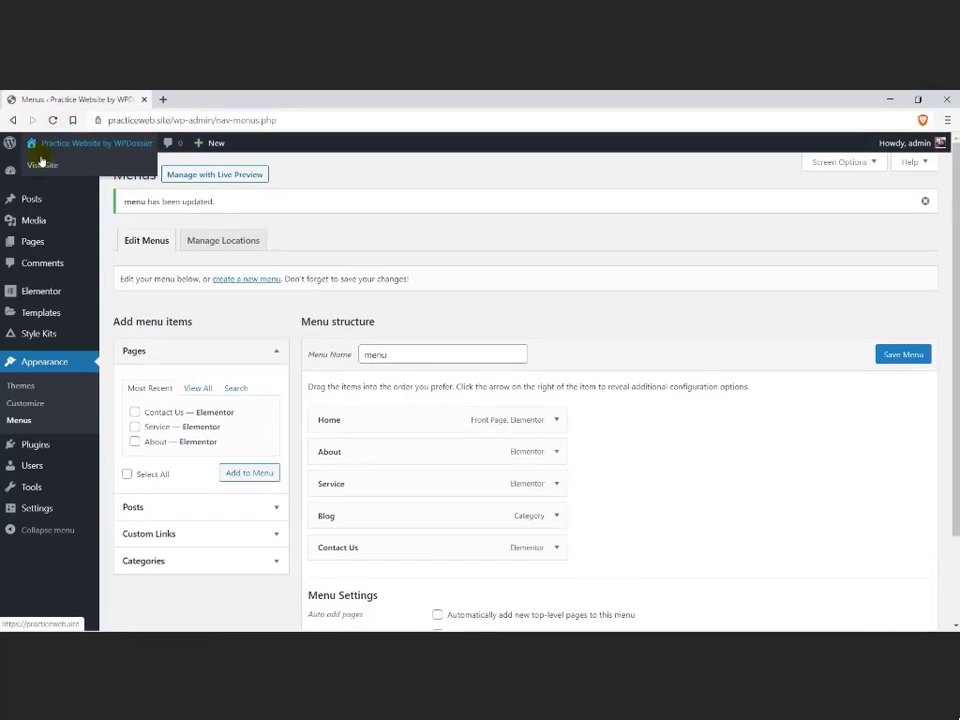
Step: Open the live site in a new browser tab and examine the home page and its header menu
{"action": "right_click", "coordinate": [38, 162]}
{"action": "left_click", "coordinate": [93, 169]}
{"action": "left_click", "coordinate": [189, 99]}
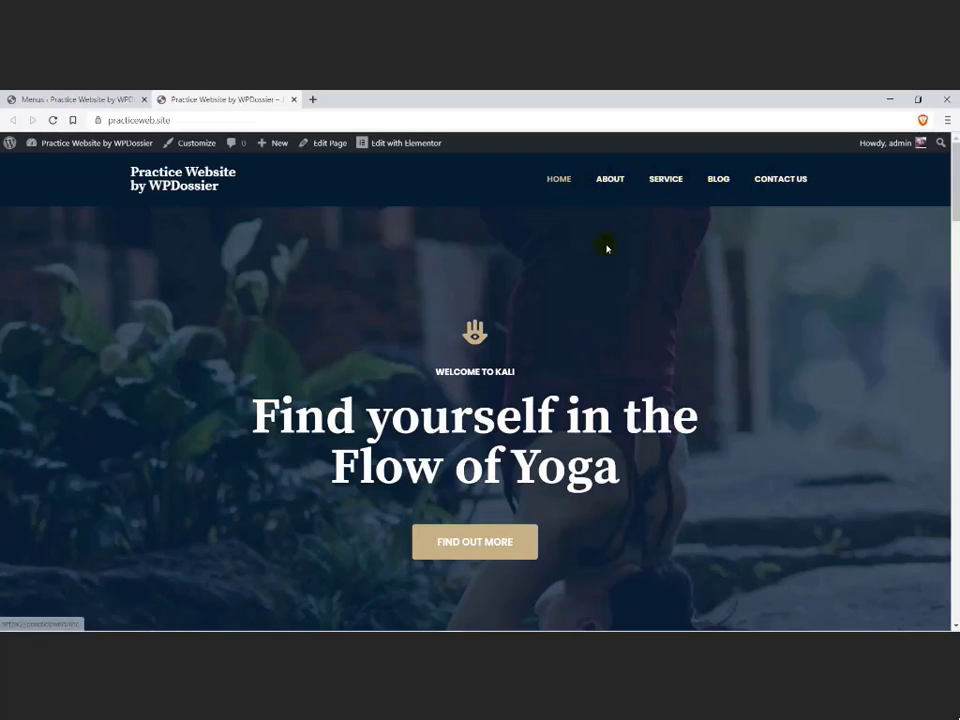
{"action": "mouse_move", "coordinate": [954, 212]}
{"action": "left_mouse_down"}
{"action": "mouse_move", "coordinate": [957, 612]}
{"action": "mouse_move", "coordinate": [957, 210]}
{"action": "left_mouse_up"}
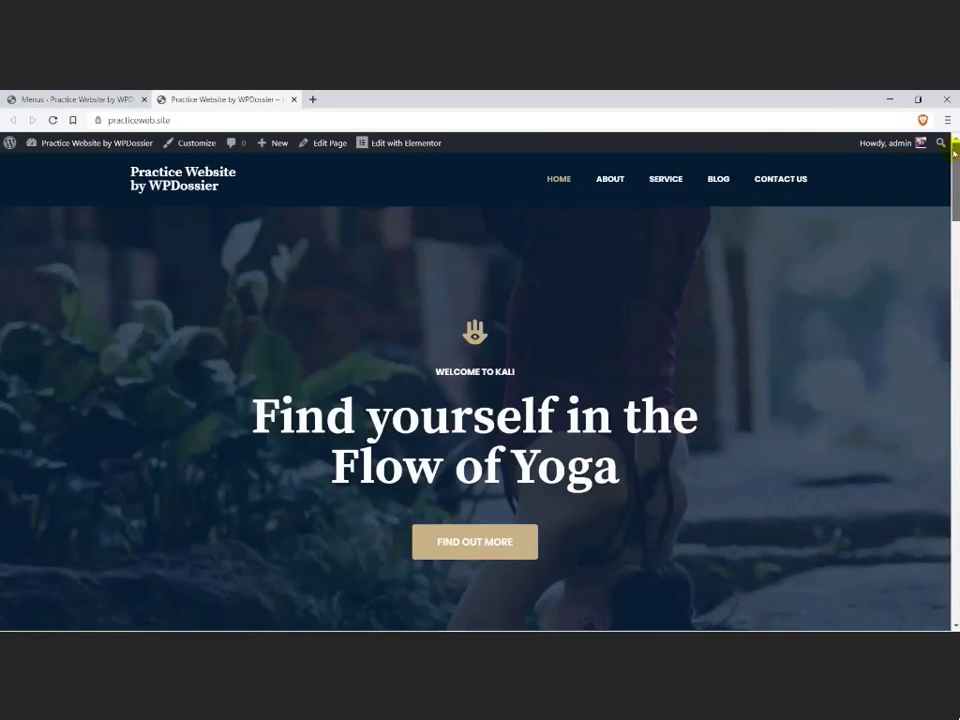